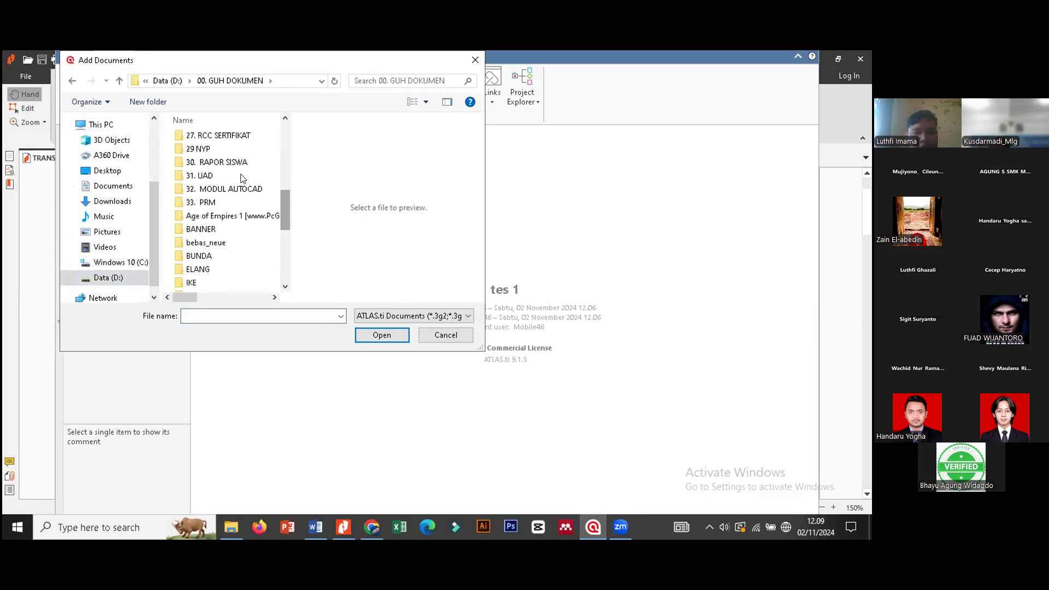
Add TRANSKRIP WAWANCARA NEW.pdf from 31. UAD > MATERI KULIAH > 5. ANALISIS DATA 1 A_SABTU to the project.
double_click(248, 174)
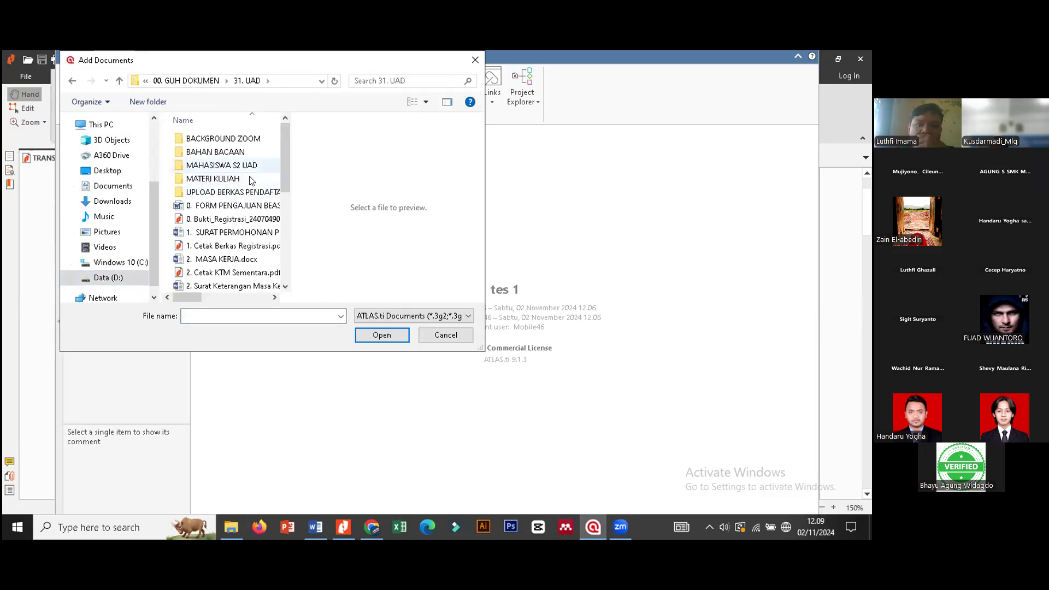
double_click(248, 178)
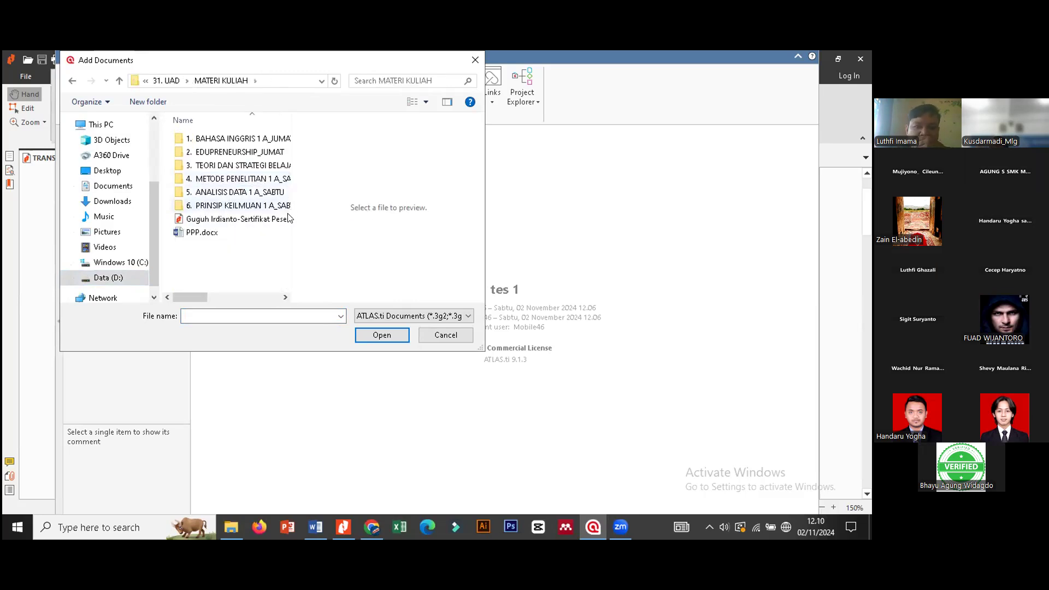
click(248, 191)
double_click(249, 192)
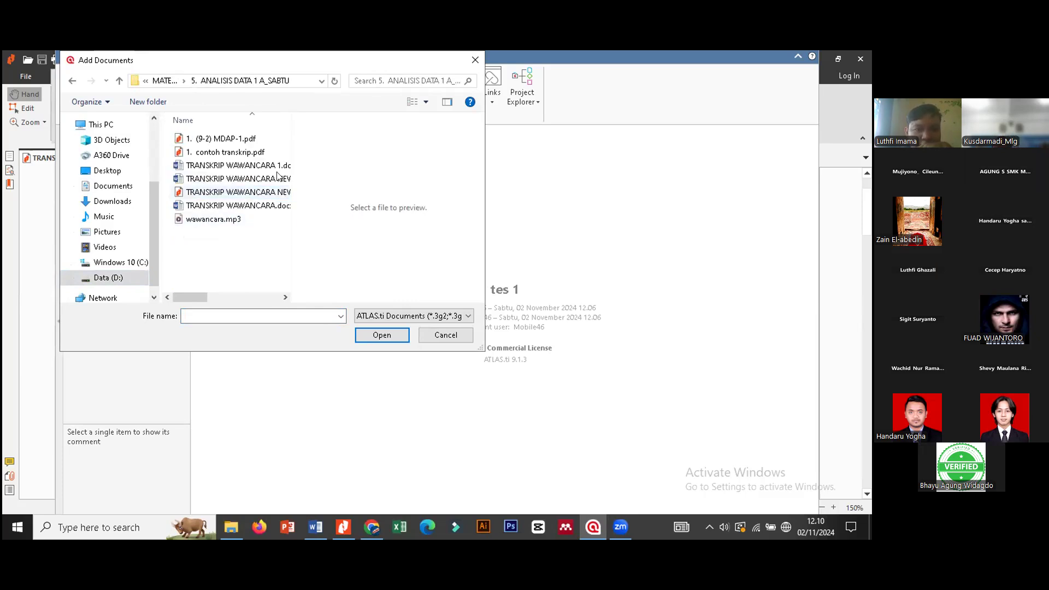
drag(292, 139, 371, 136)
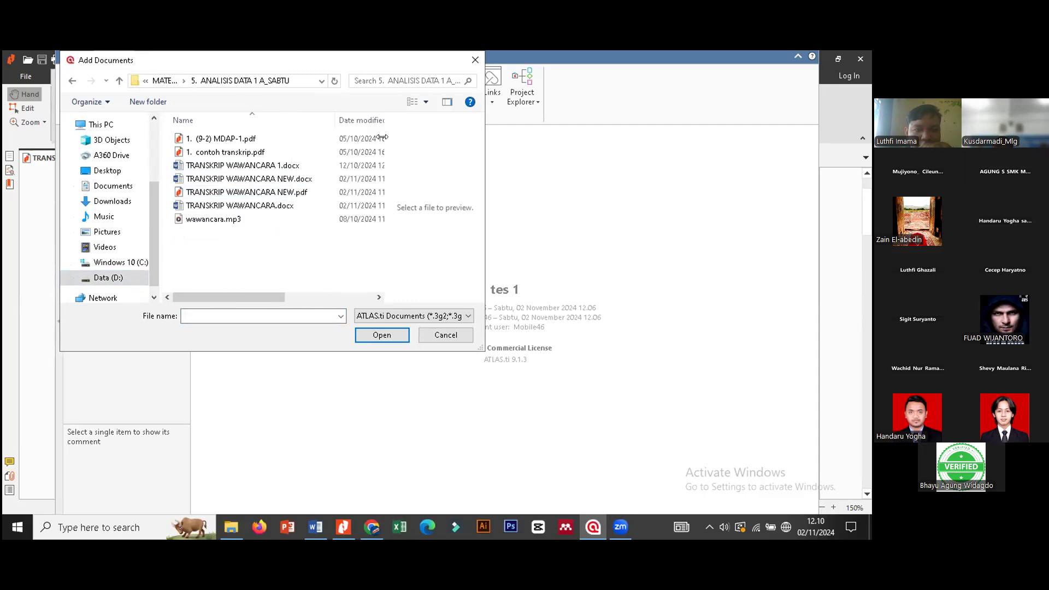
click(278, 192)
click(372, 335)
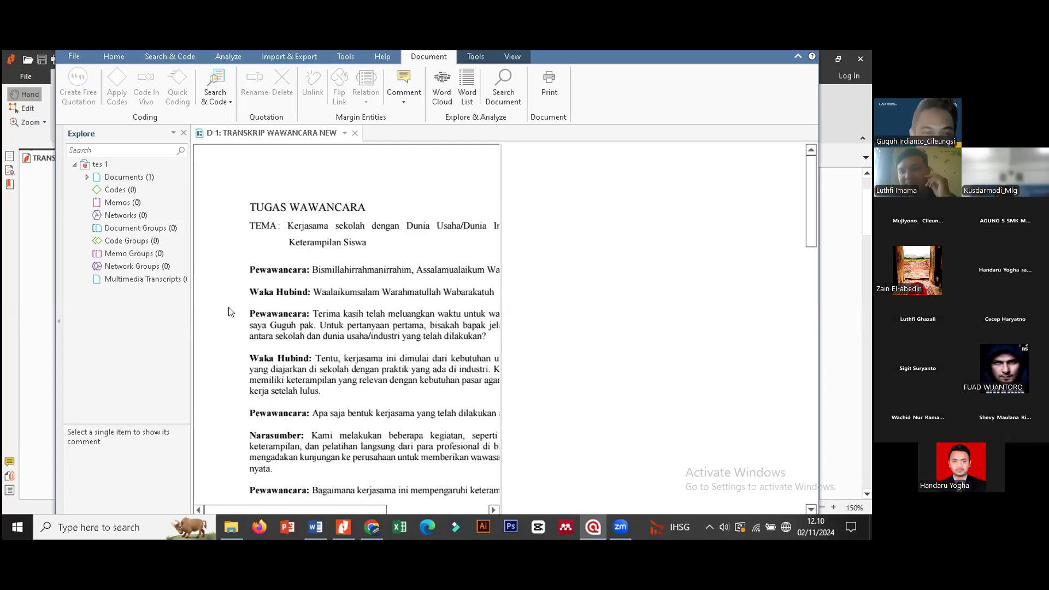
Drag the document pane wider and adjust the zoom so full transcript lines show.
drag(502, 205, 698, 206)
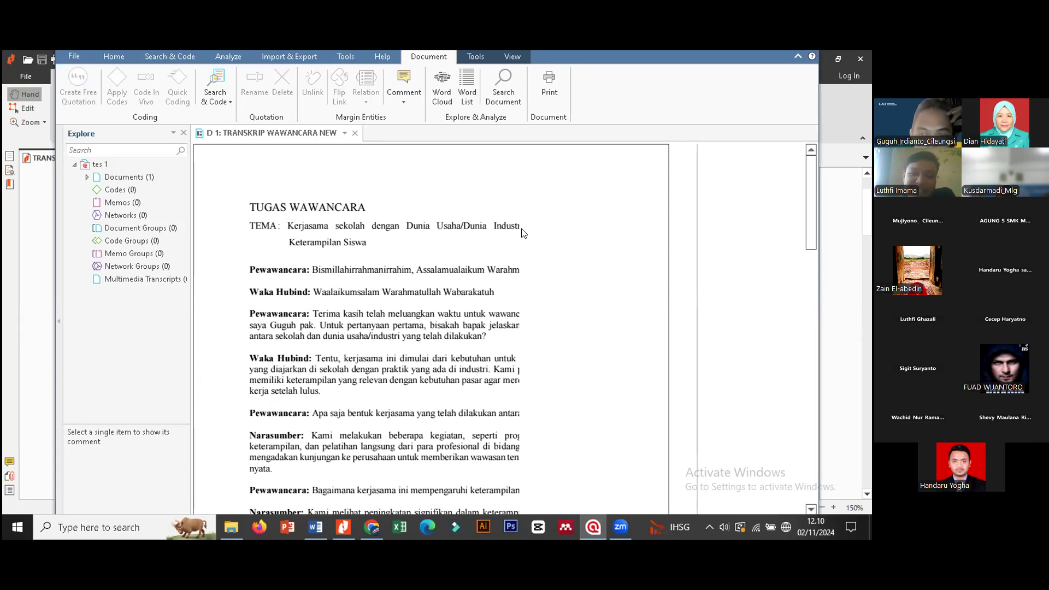
scroll(412, 325, down, 4)
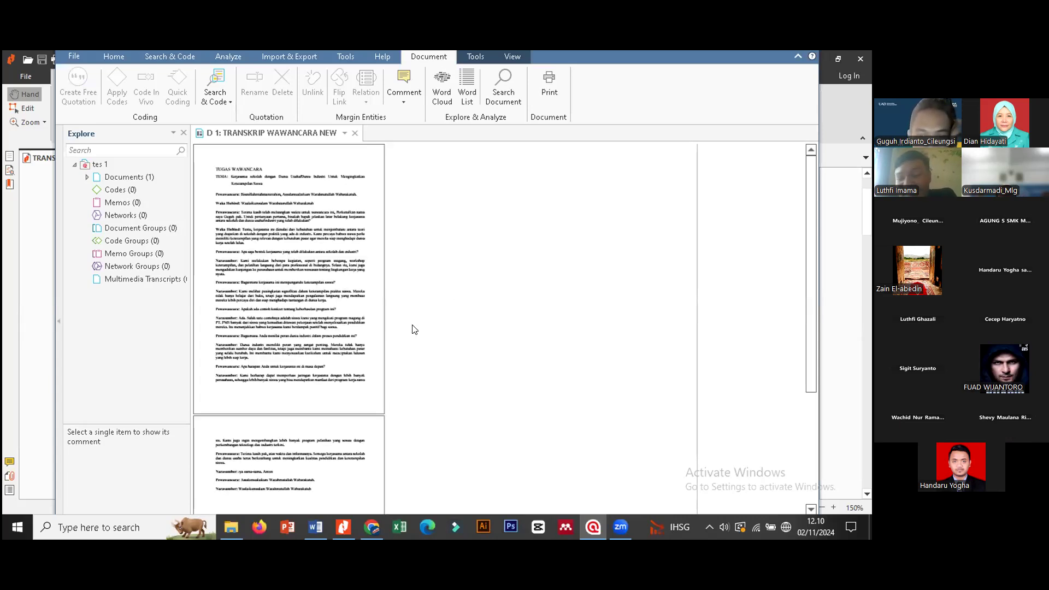
scroll(412, 325, up, 3)
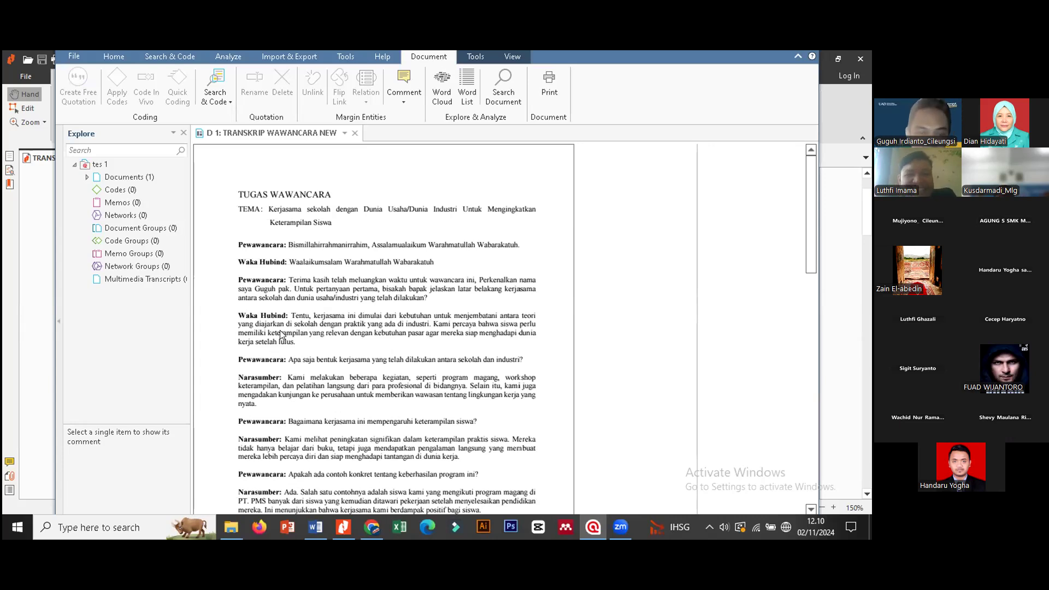
scroll(280, 330, up, 1)
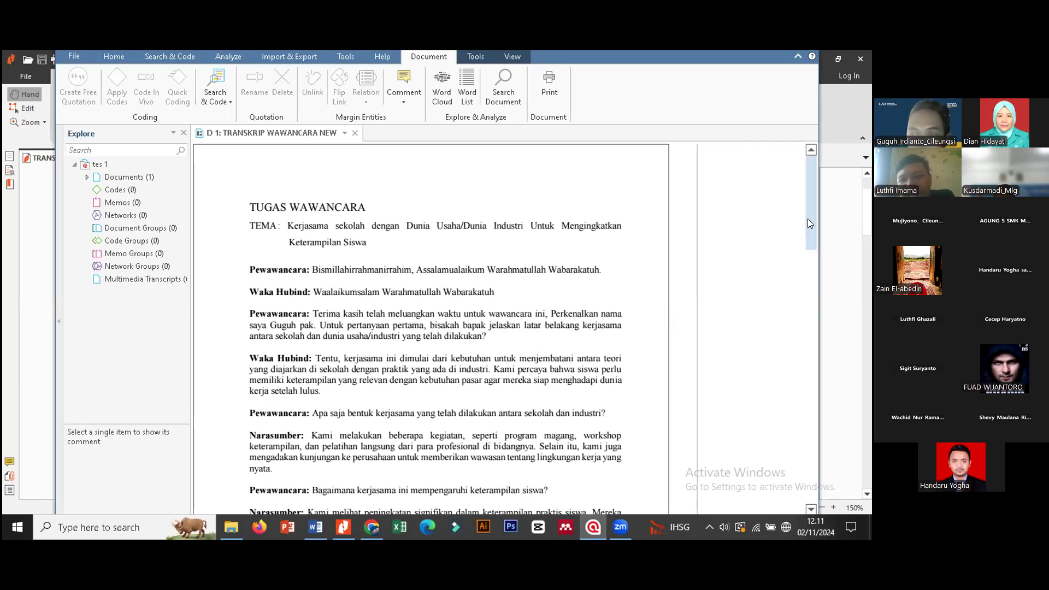
Scroll the transcript and select the question 'bapak jelaskan latar belakang … dilakukan?'.
drag(807, 221, 808, 239)
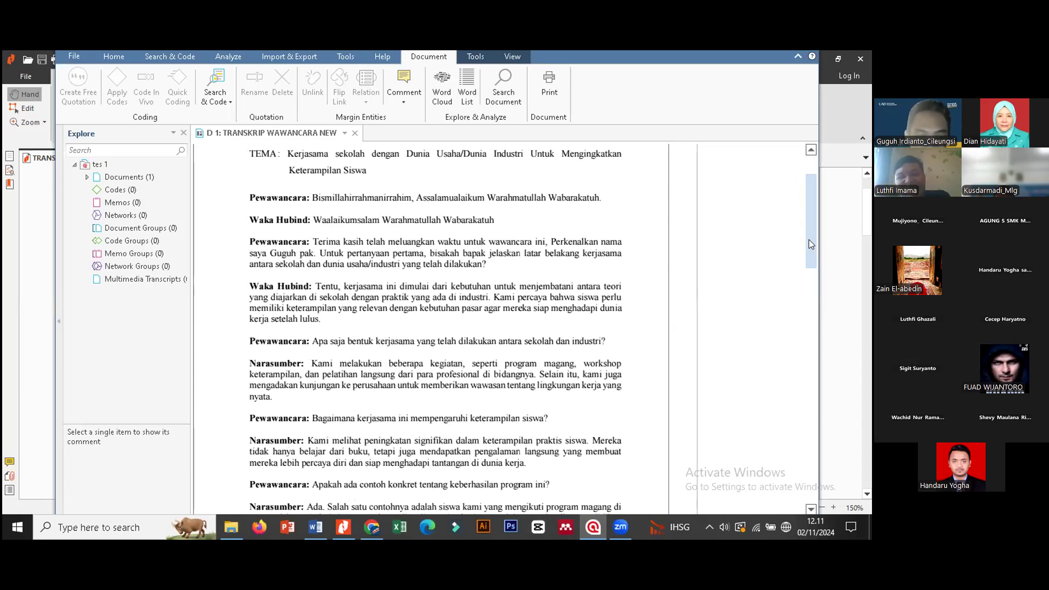
drag(809, 238, 812, 266)
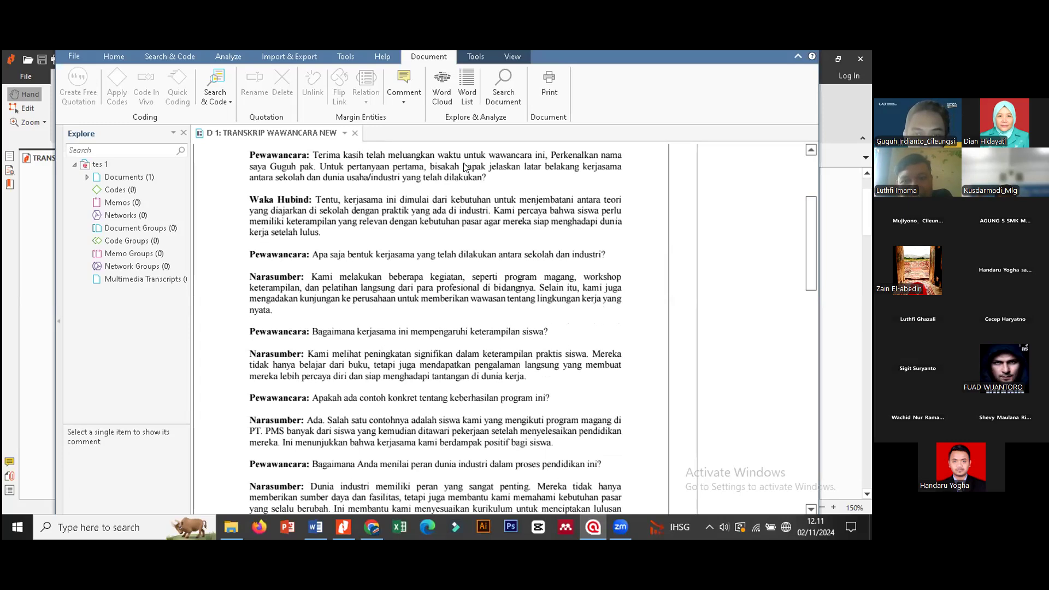
drag(463, 168, 487, 178)
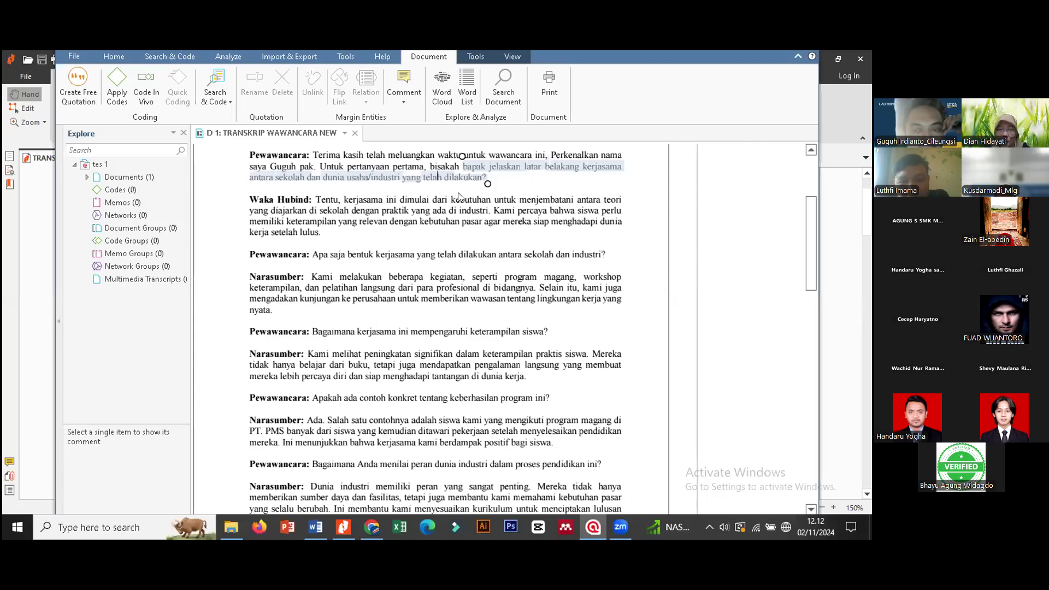
Deselect the interviewer question, then start marking the text on bridging theory and practice.
click(544, 172)
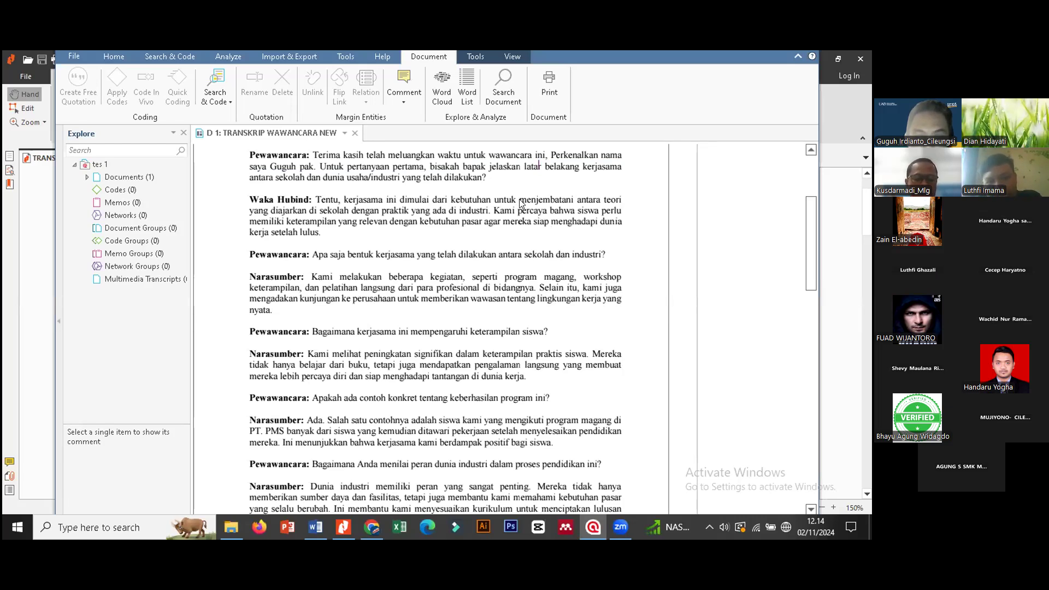
drag(520, 201, 492, 219)
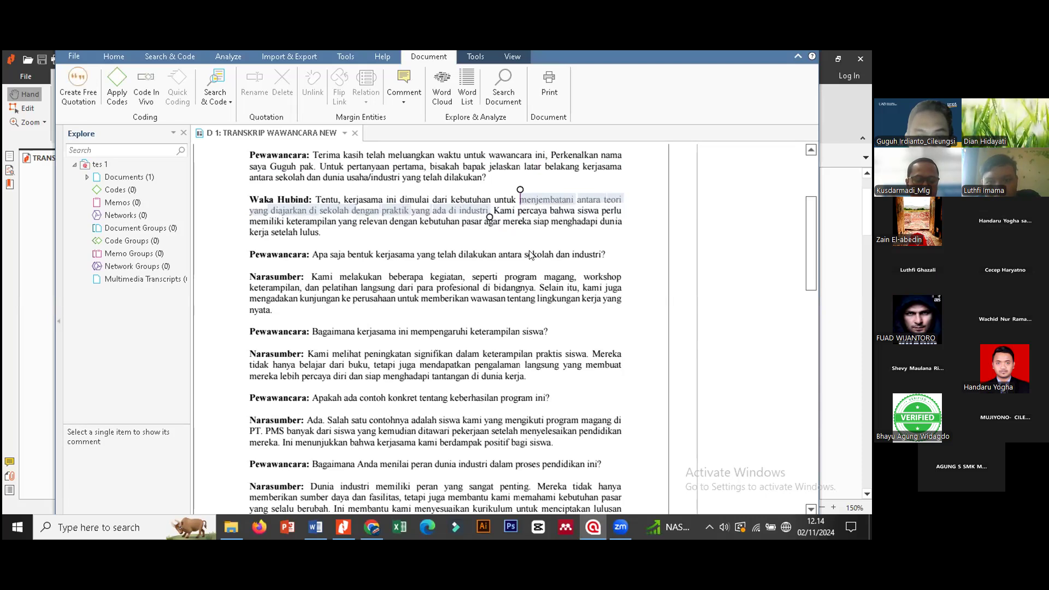
Select the Waka Hubind sentence 'kerjasama ini dimulai … di industri.' and bring up its context menu.
click(503, 224)
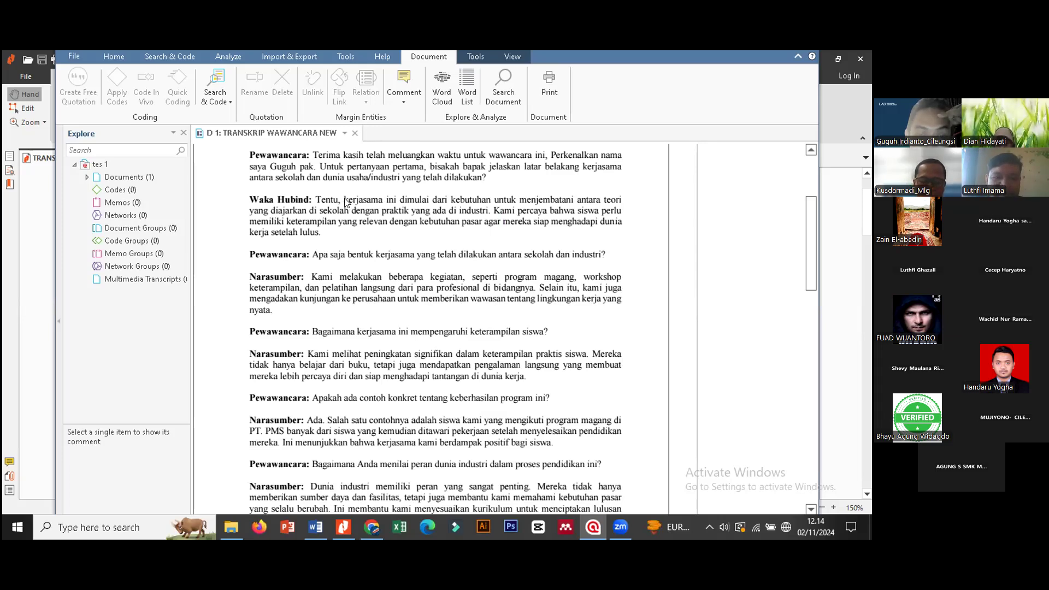
drag(345, 202, 490, 210)
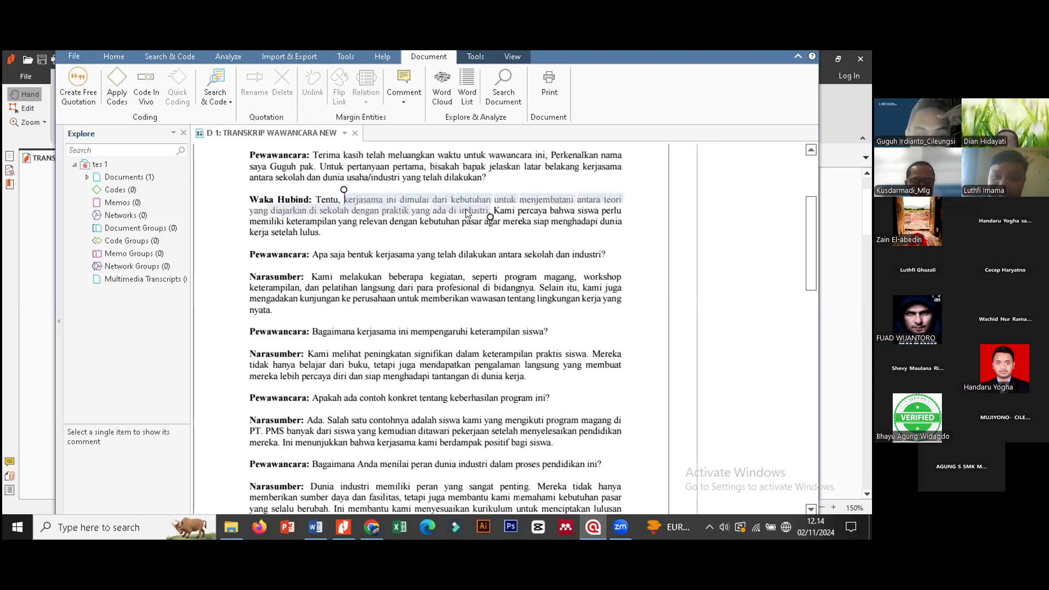
right_click(465, 207)
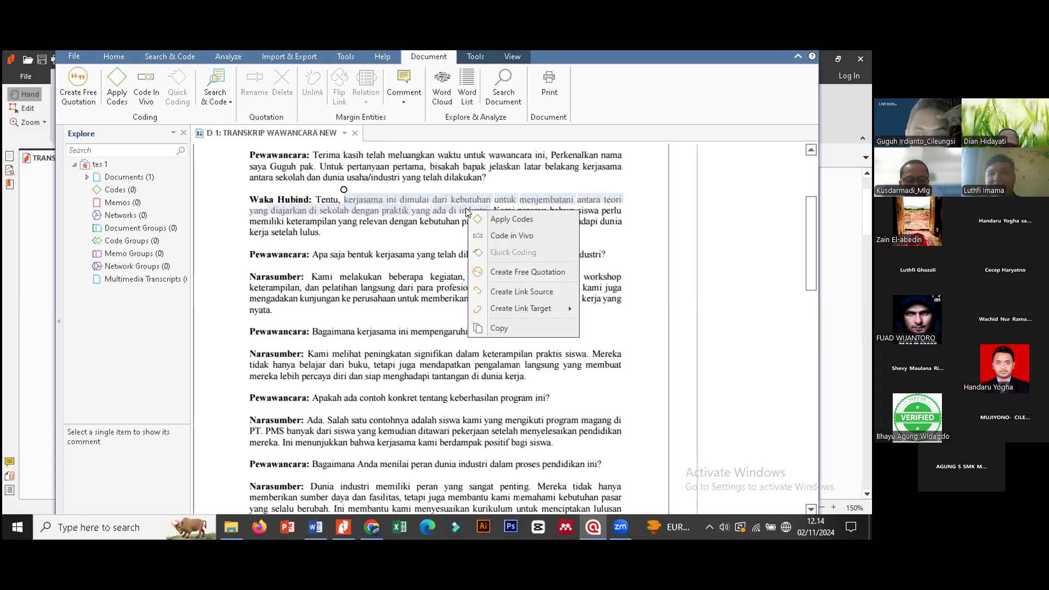
Choose Apply Codes for the selected Waka Hubind passage.
click(542, 221)
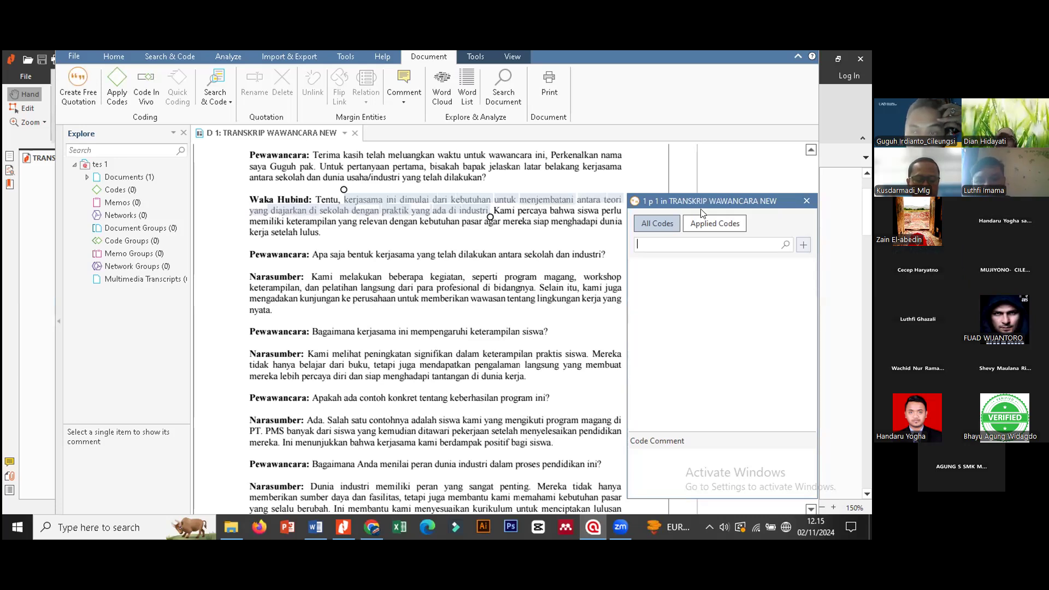
Create the code 'Penerapan teori' instead of 'Implementasi' and apply it to the passage.
drag(708, 198, 736, 205)
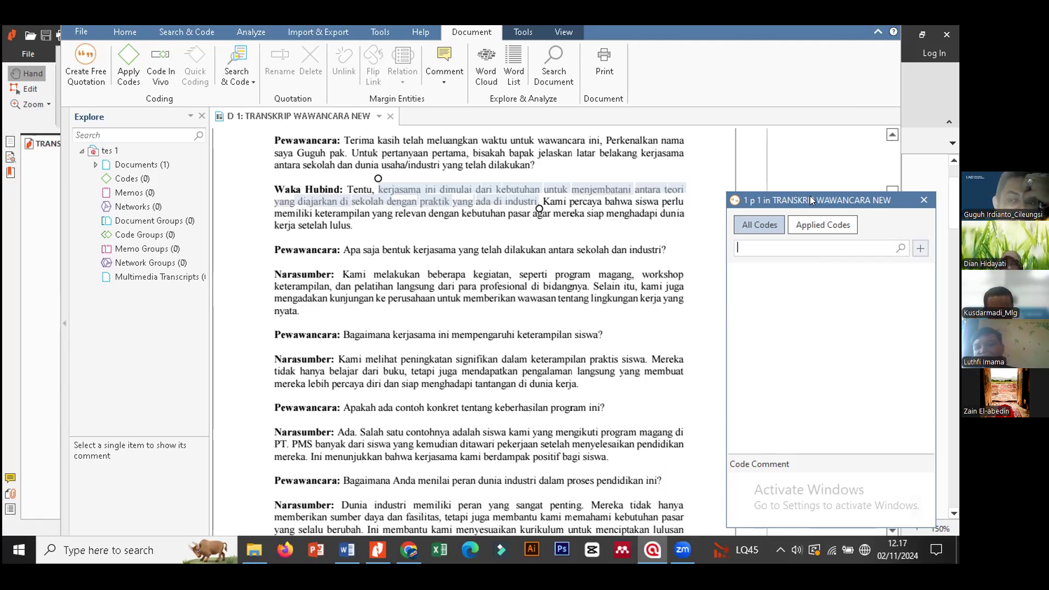
text(Implementasi)
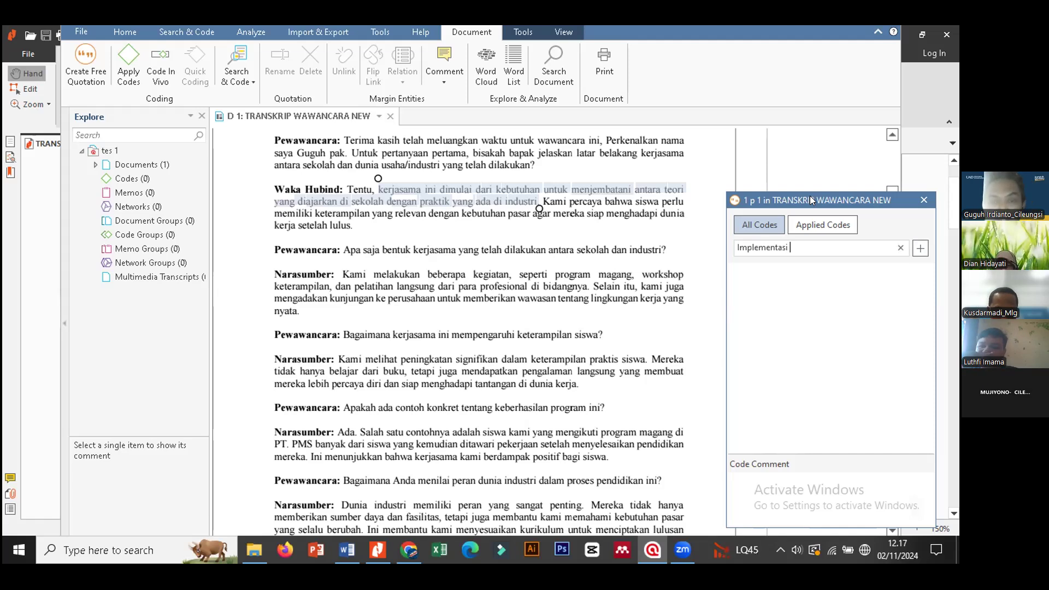
key(BackSpace)
key(BackSpace)
key(BackSpace)
key(BackSpace)
key(BackSpace)
key(BackSpace)
key(BackSpace)
key(BackSpace)
key(BackSpace)
key(BackSpace)
key(BackSpace)
key(BackSpace)
key(BackSpace)
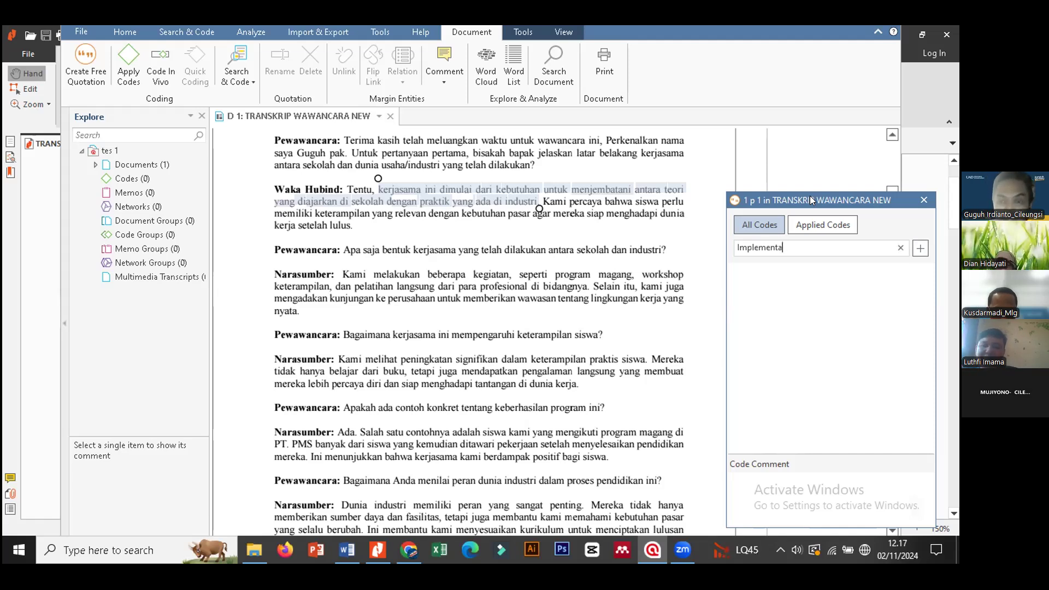
text(Penera)
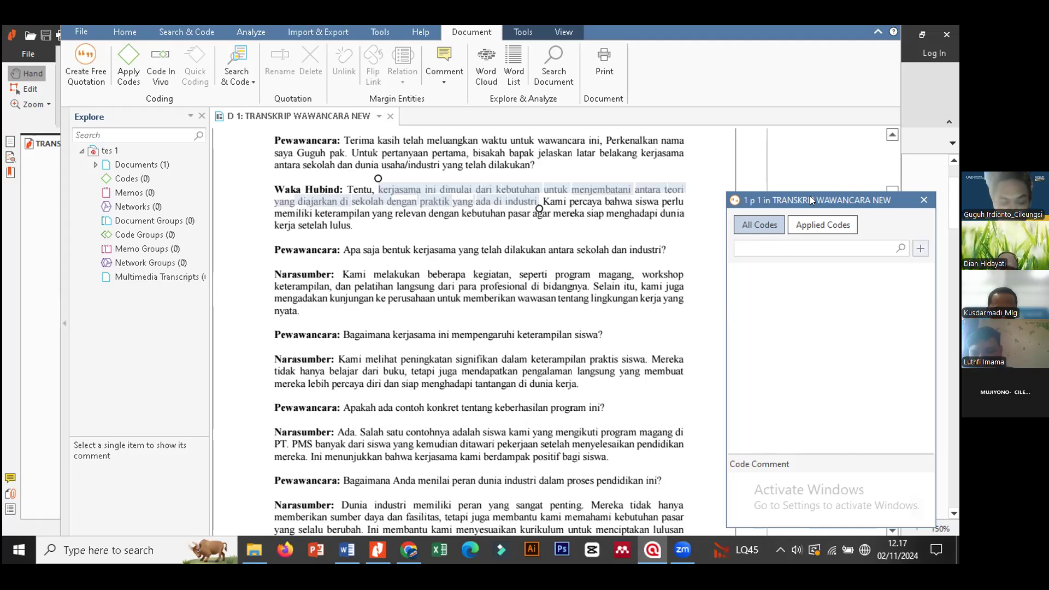
text(pan teori)
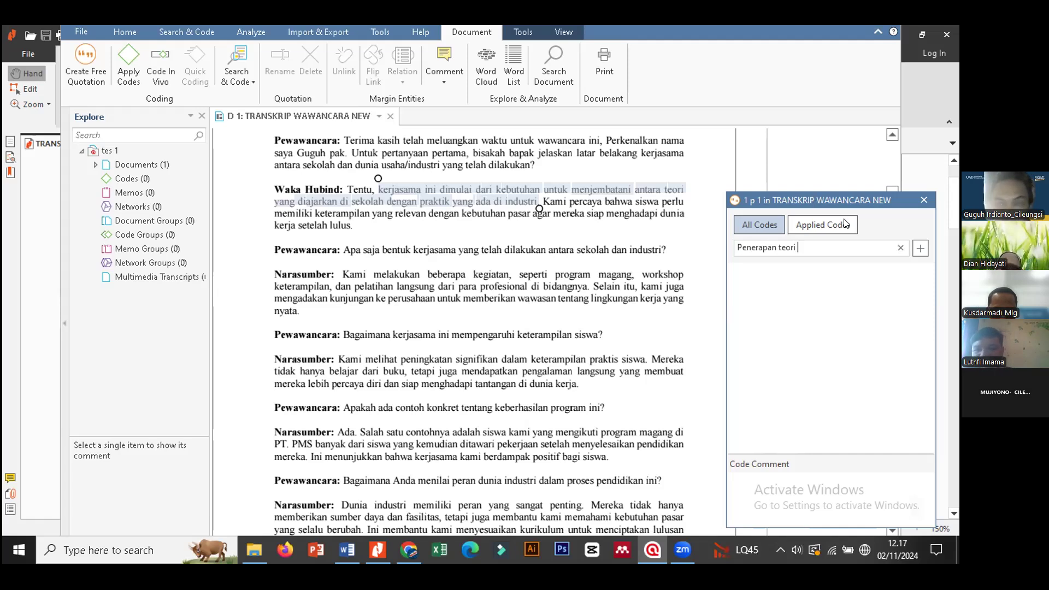
click(919, 250)
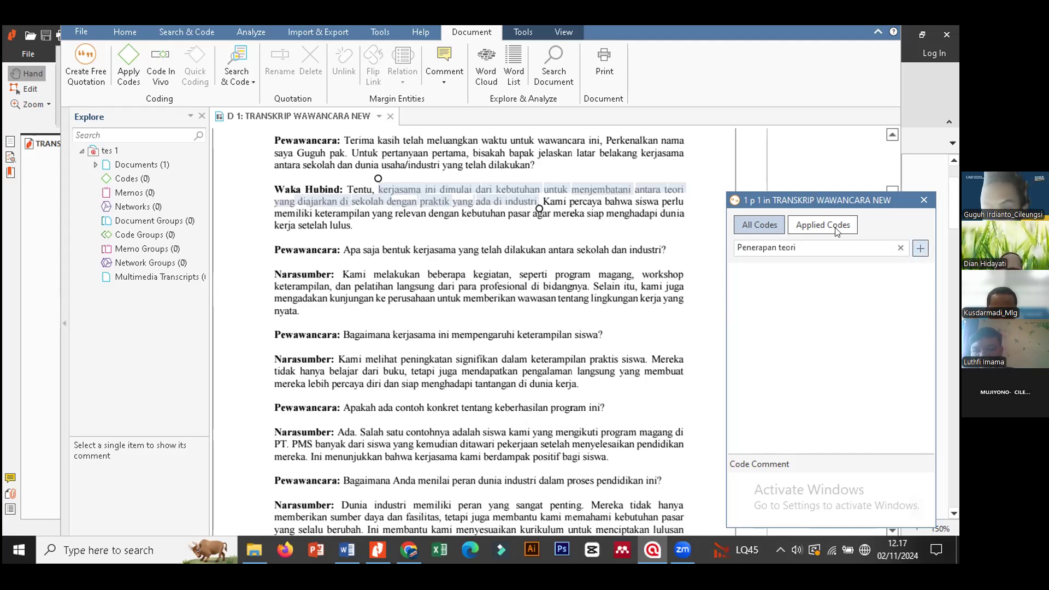
click(917, 250)
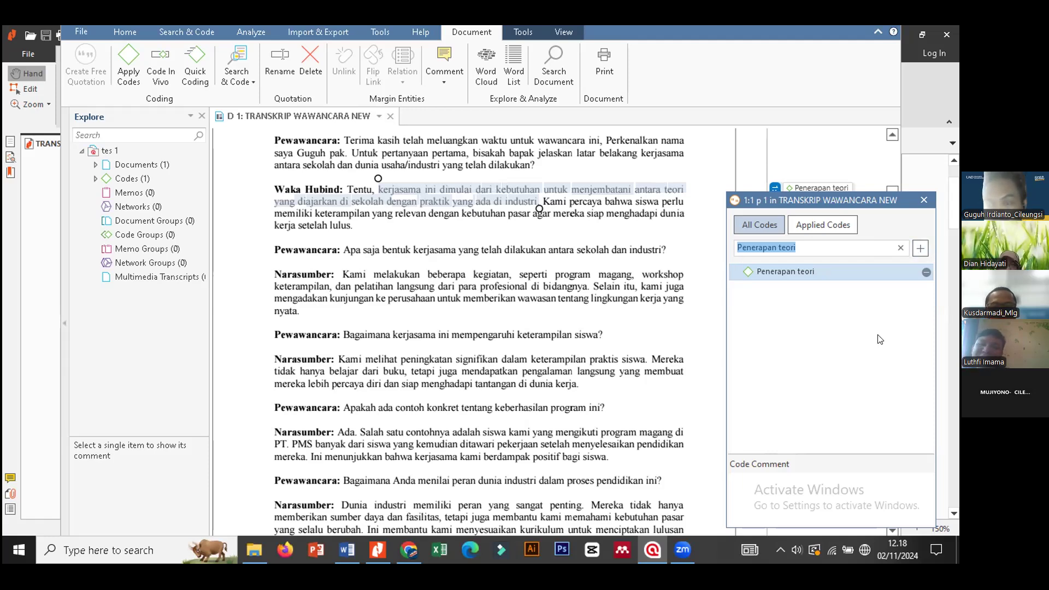
Close the Apply Codes popup and deselect the quotation coded 'Penerapan teori'.
click(518, 200)
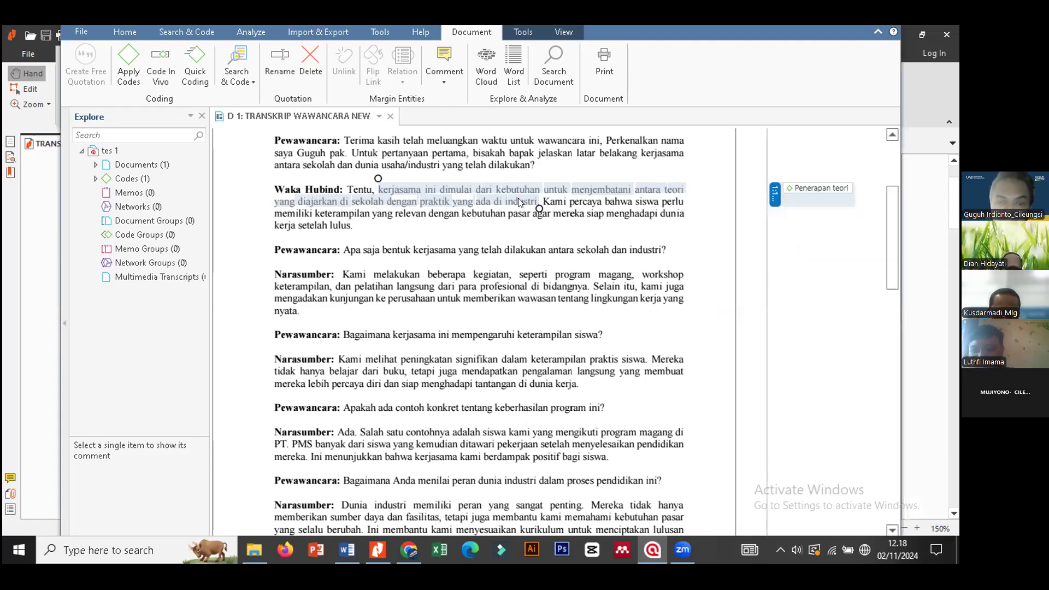
click(637, 206)
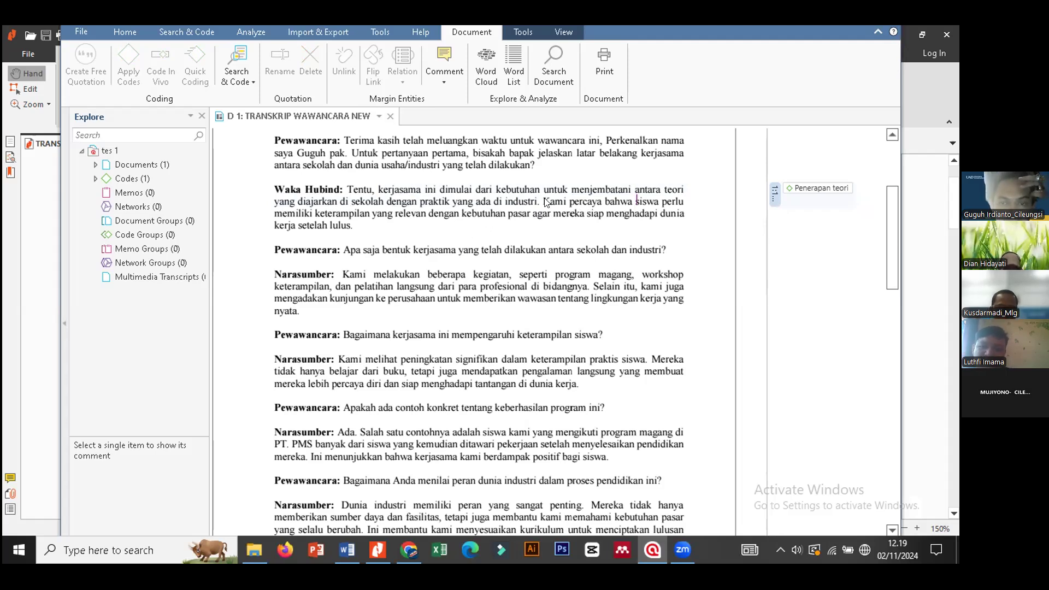
Select the passage from 'Kami percaya' to 'lulus.' and open Apply Codes for it.
drag(544, 203, 348, 230)
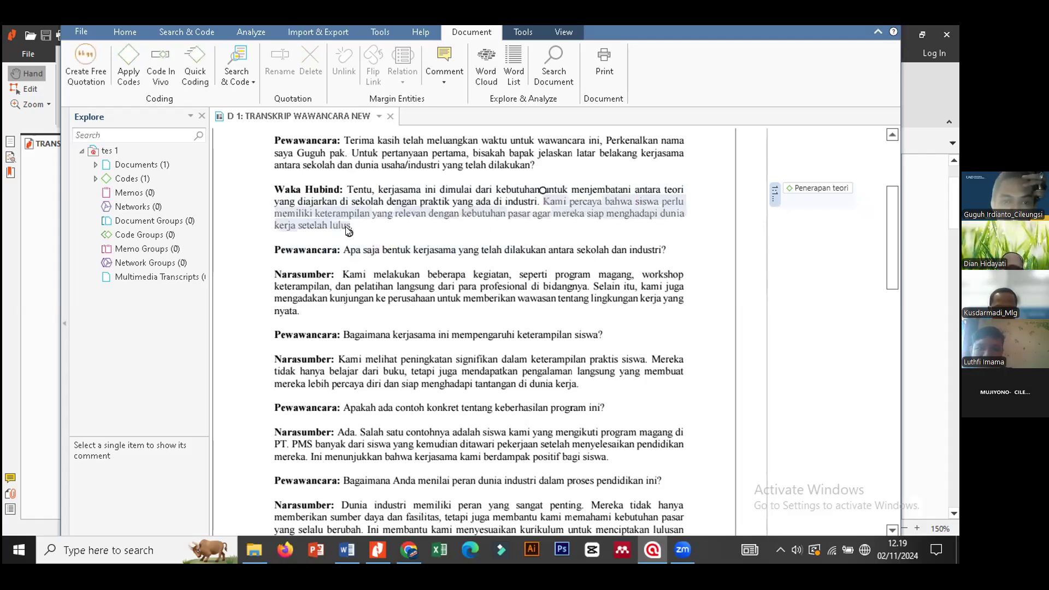
right_click(600, 214)
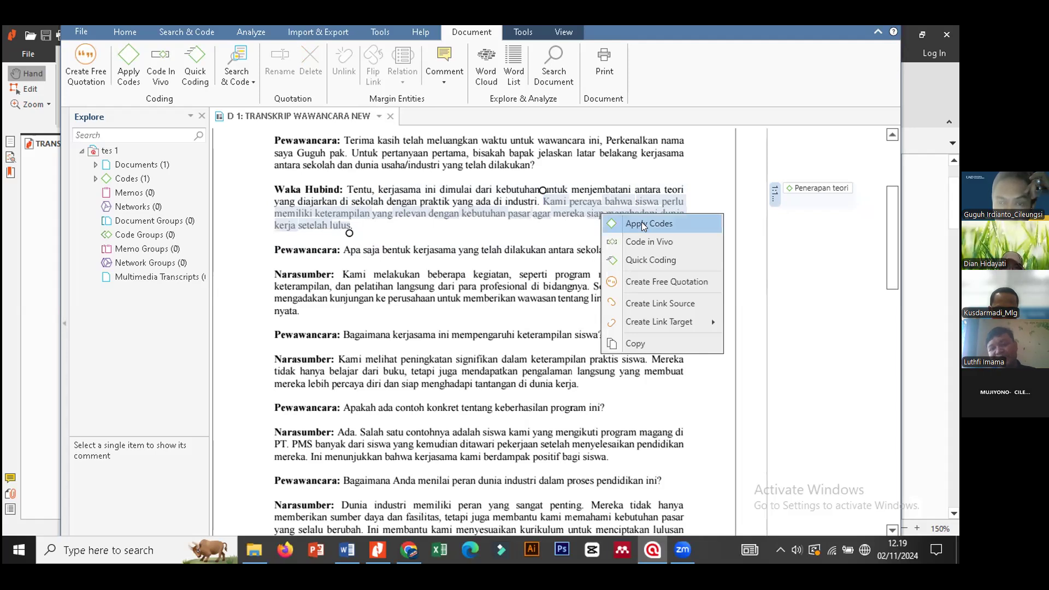
click(644, 224)
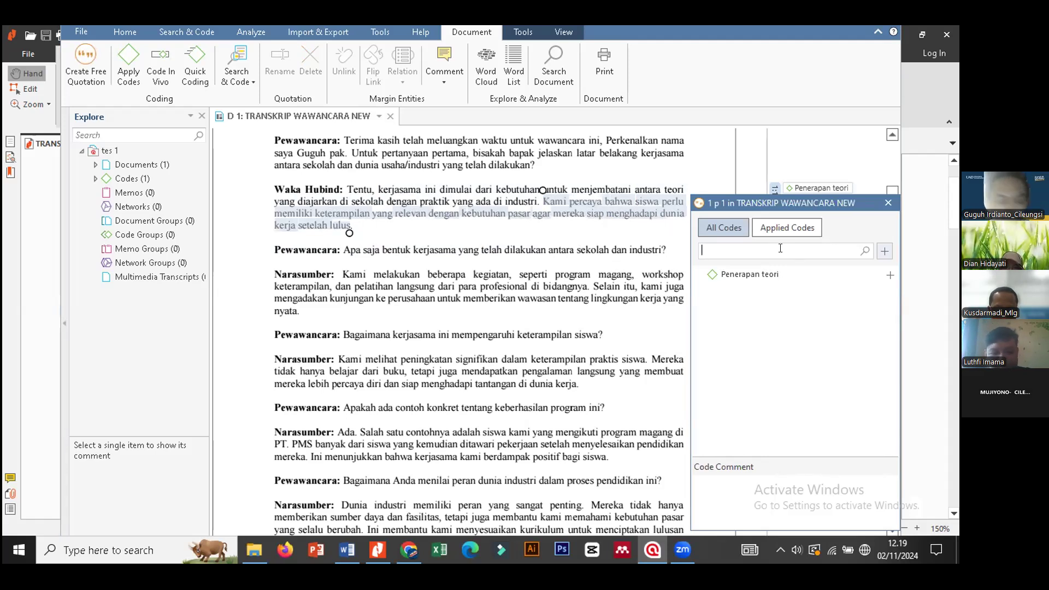
Create and apply the code 'Standar Kompetensi siswa', then close the code picker.
text(Kompe)
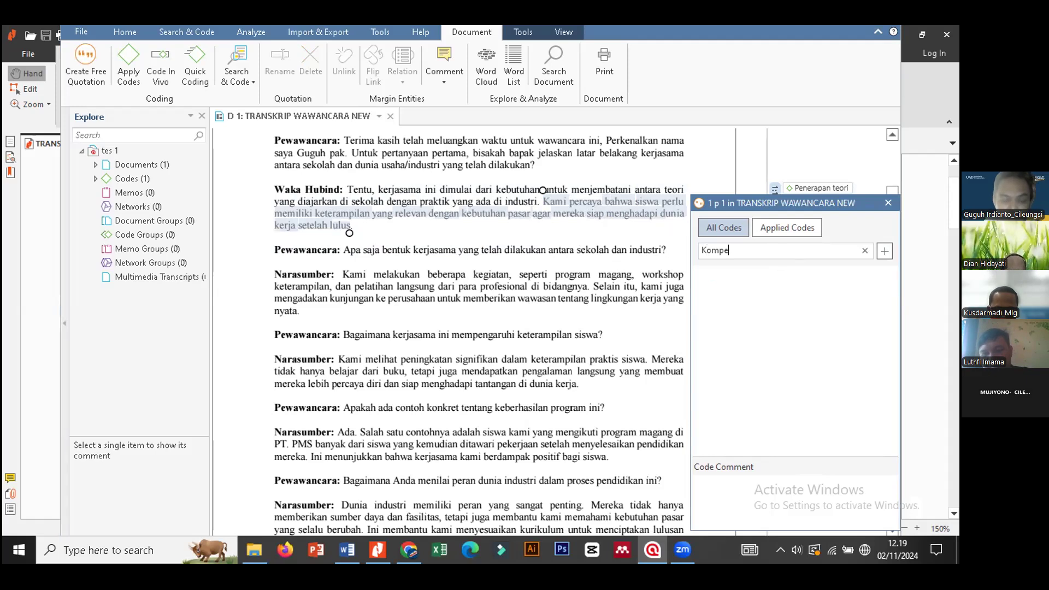
text(tensi siswa)
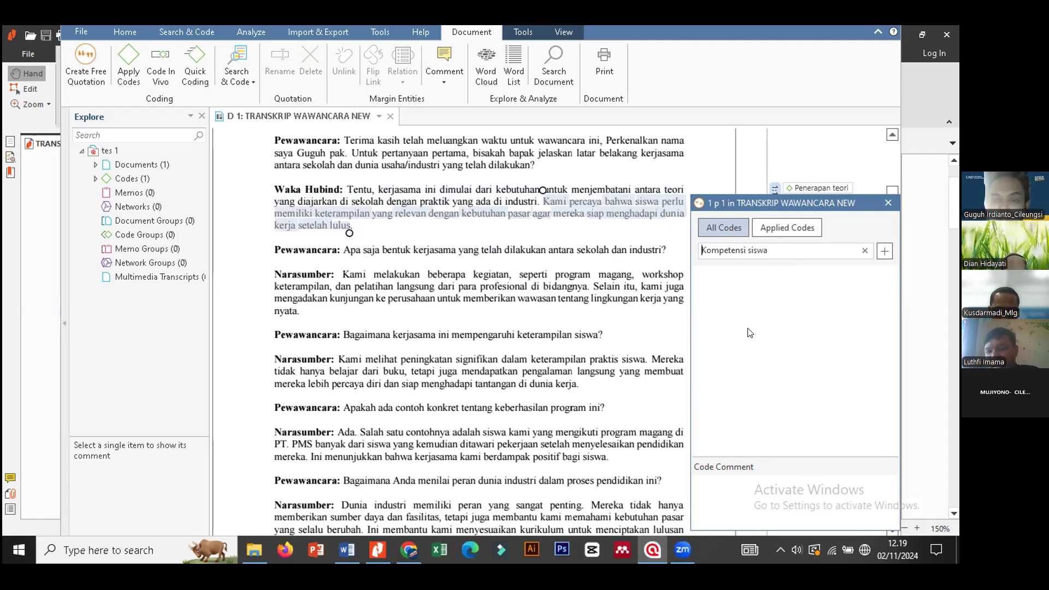
text(A)
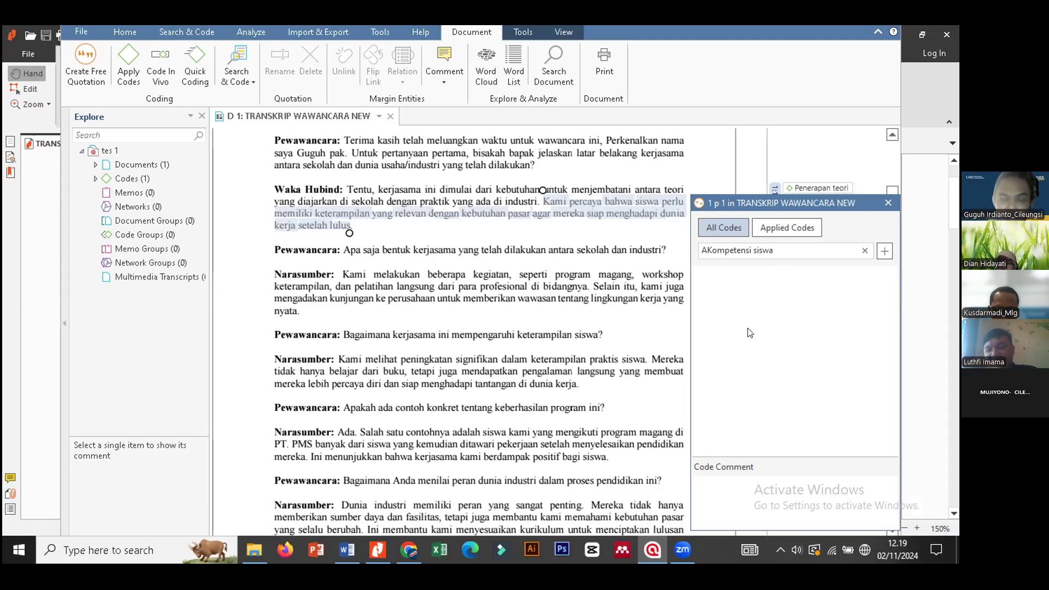
key(BackSpace)
text(Standar)
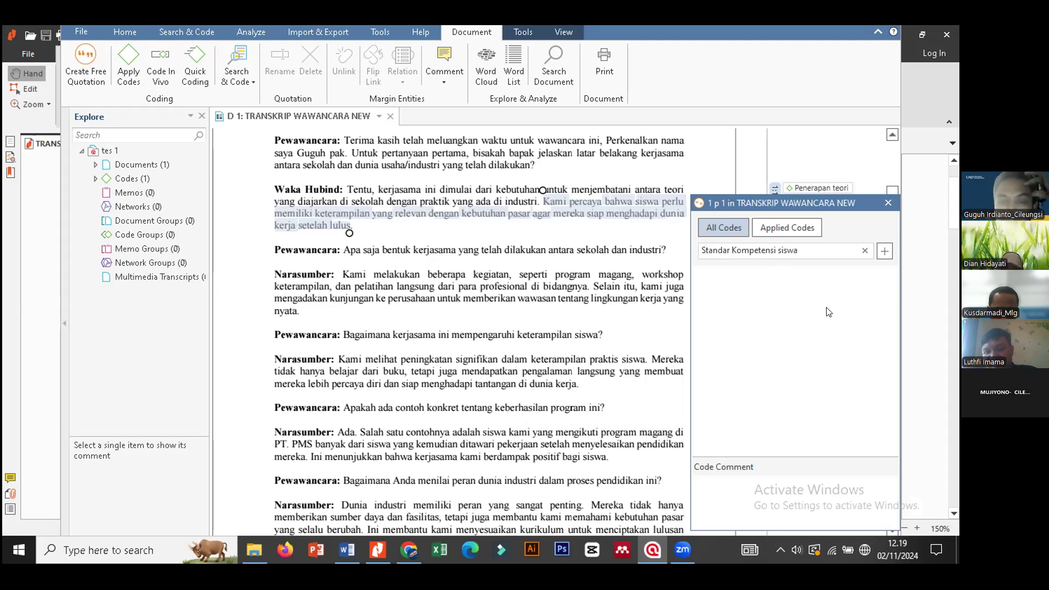
click(882, 254)
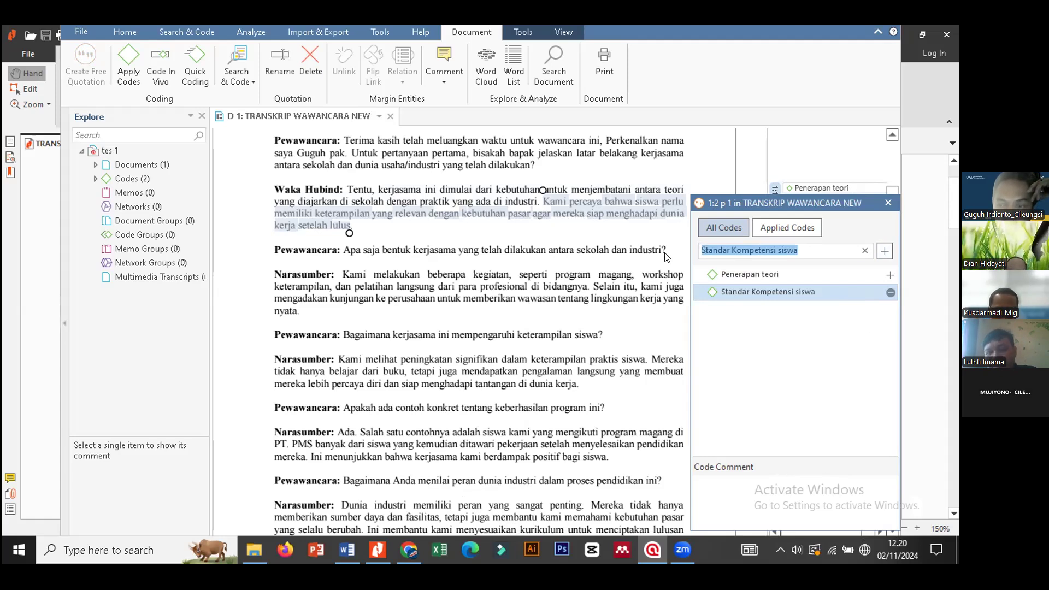
click(624, 212)
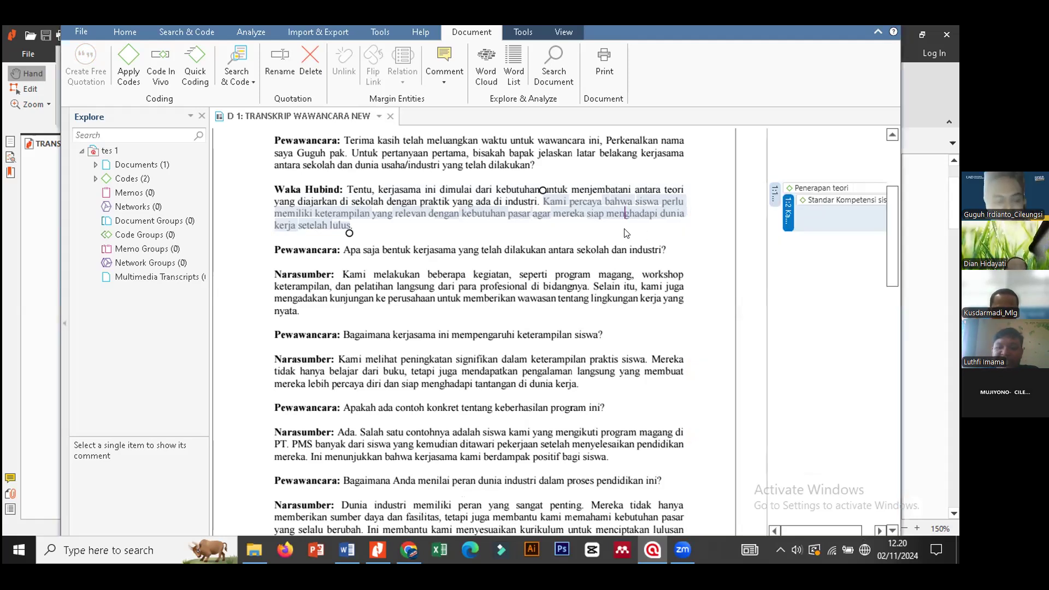
Select the phrase 'menghadapi dunia kerja setelah lulus' and open Apply Codes for it.
click(626, 233)
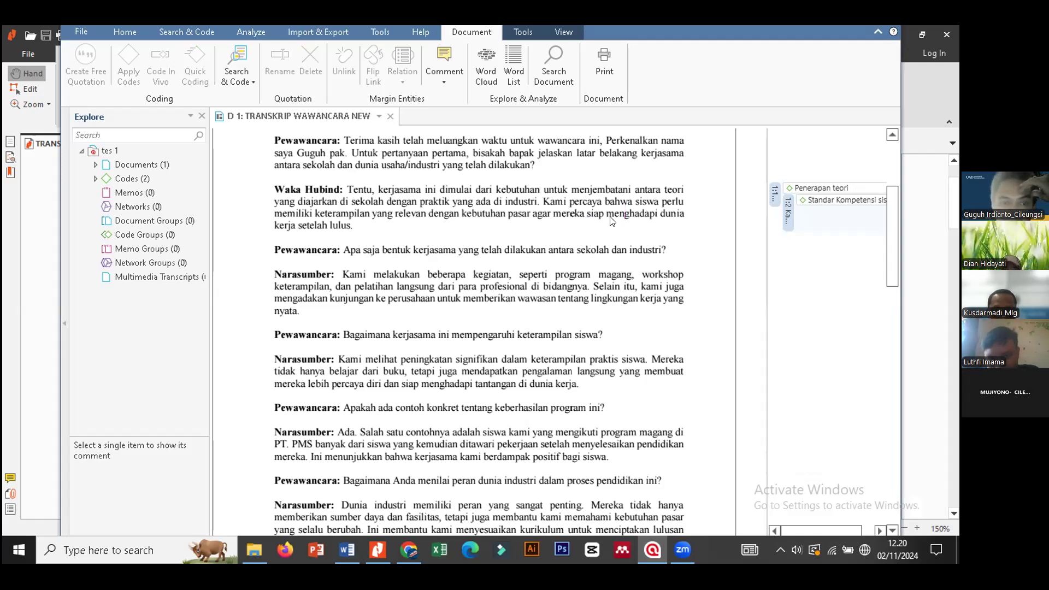
drag(605, 217, 352, 226)
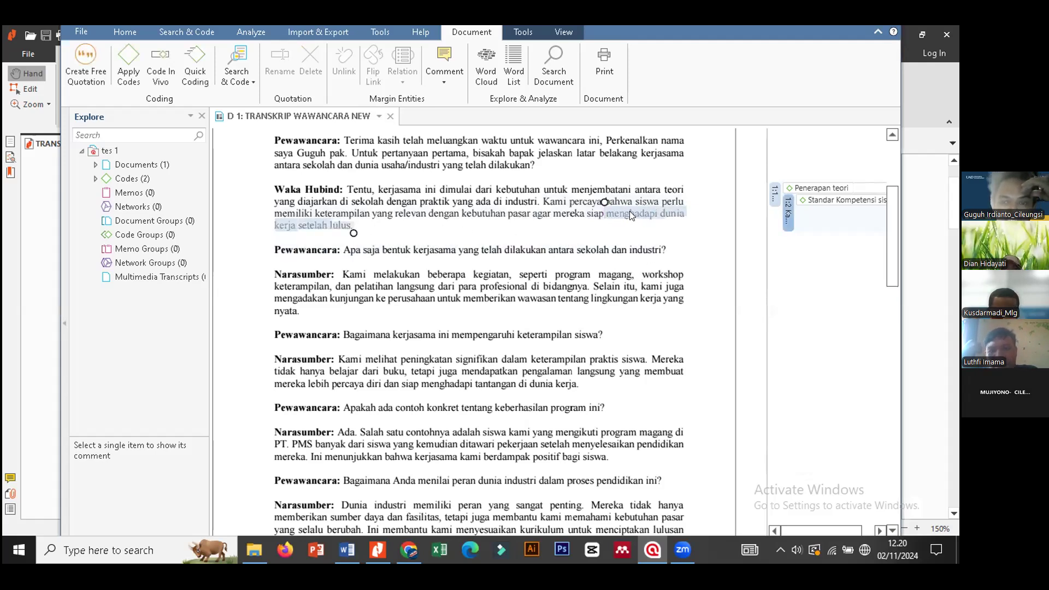
right_click(630, 213)
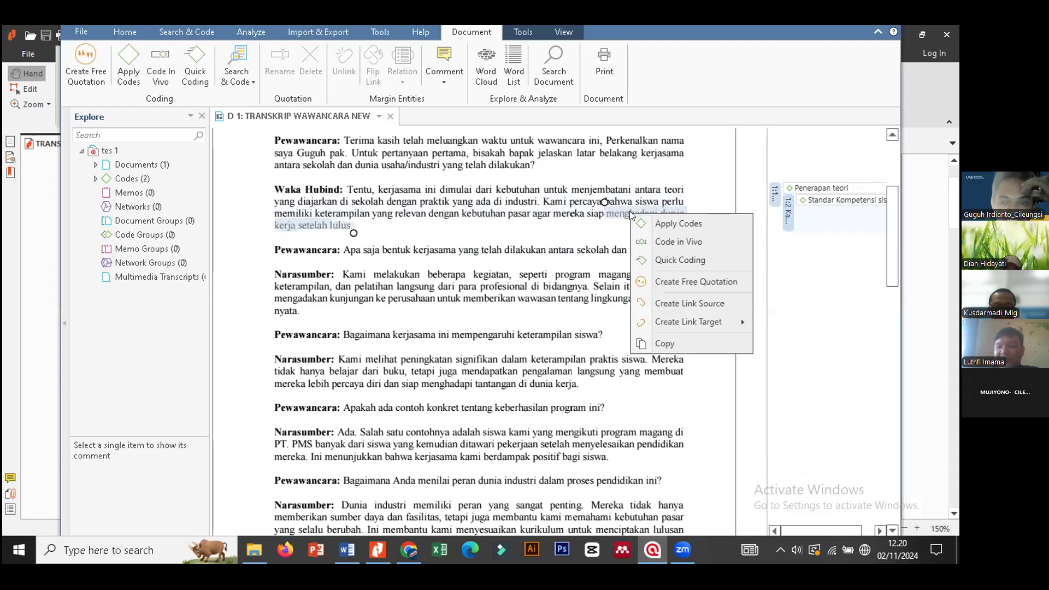
click(688, 227)
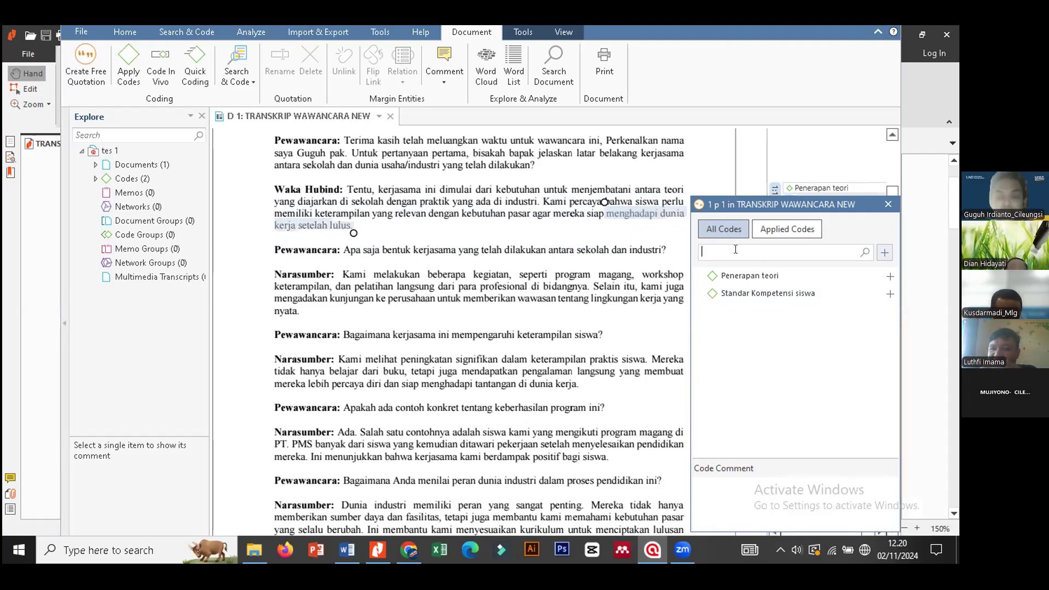
Create and apply the code 'Persiapan Kerja', then close the code picker.
text(Persiapa)
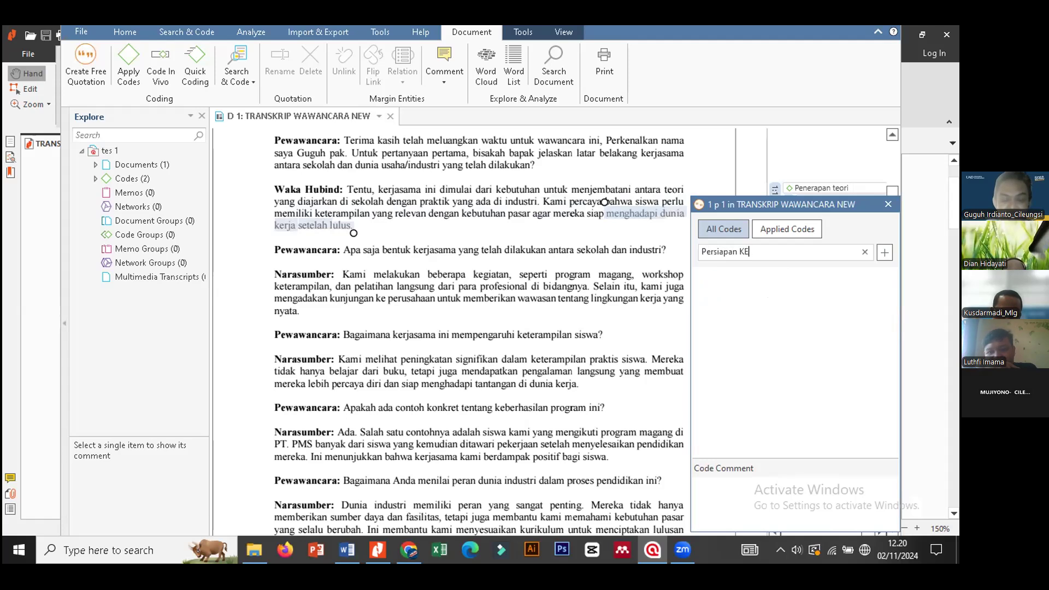
text(n Kerja)
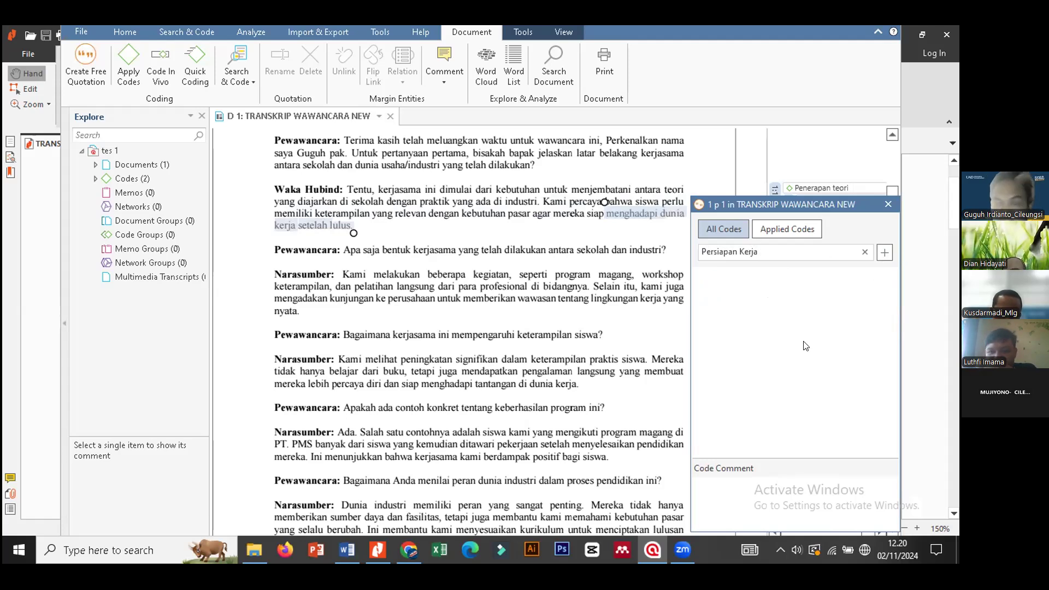
click(885, 252)
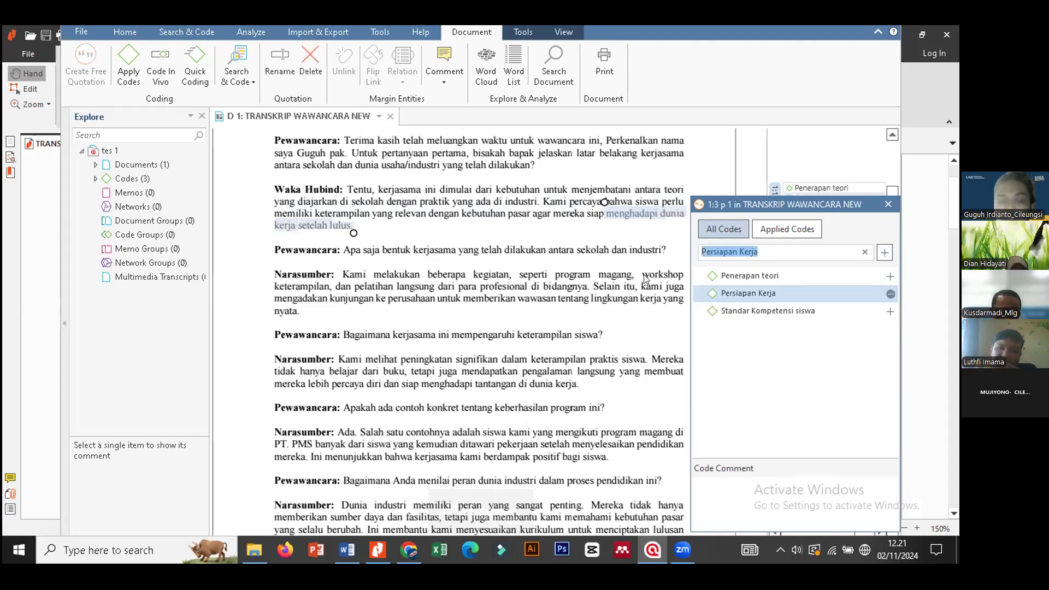
click(886, 204)
click(625, 220)
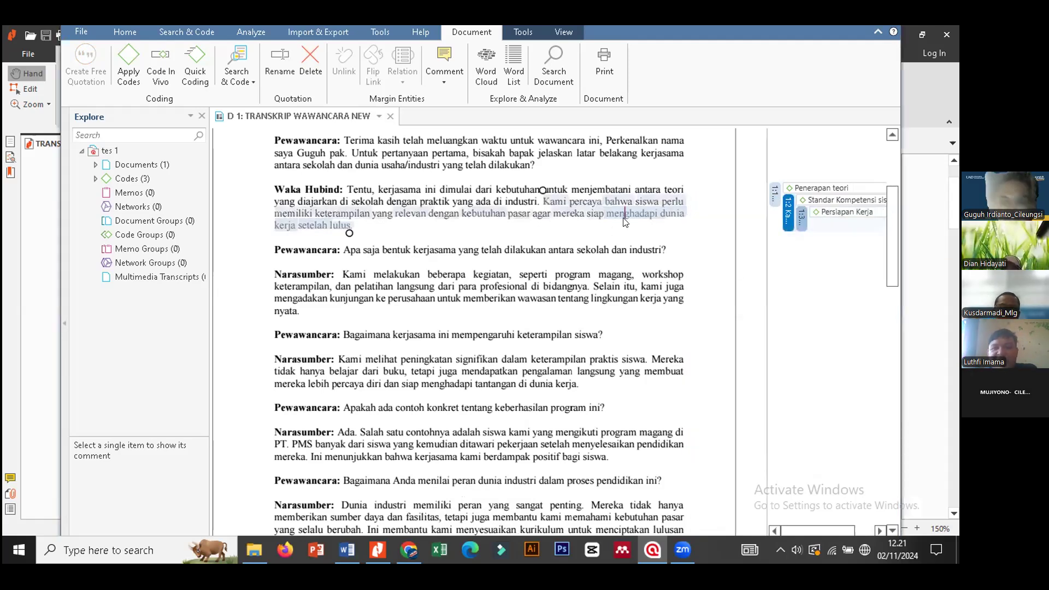
After clearing trial selections, select 'program magang' in the first Narasumber answer.
double_click(645, 249)
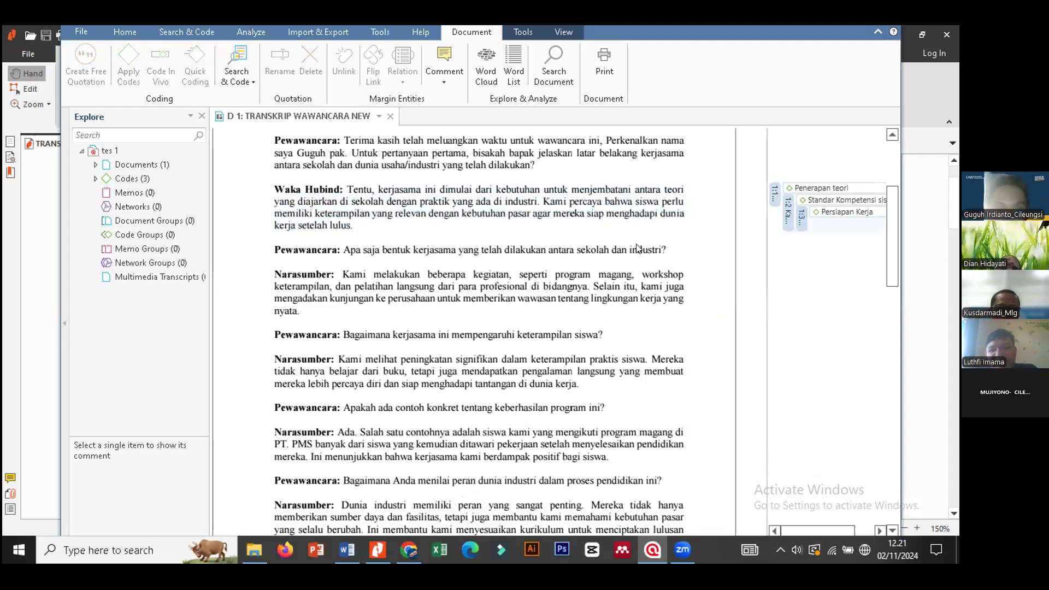
drag(892, 240, 894, 255)
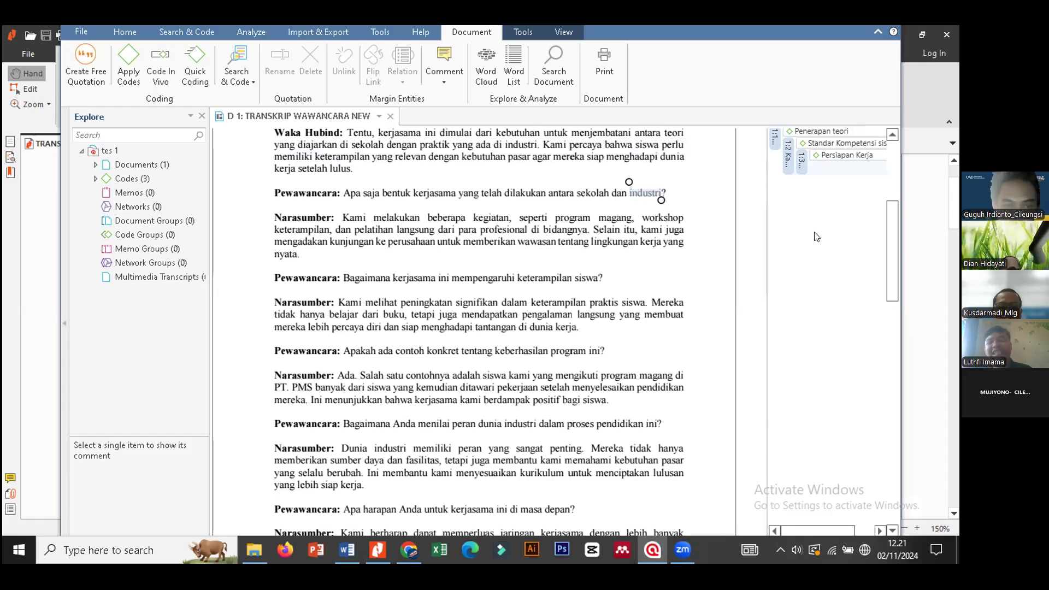
click(374, 182)
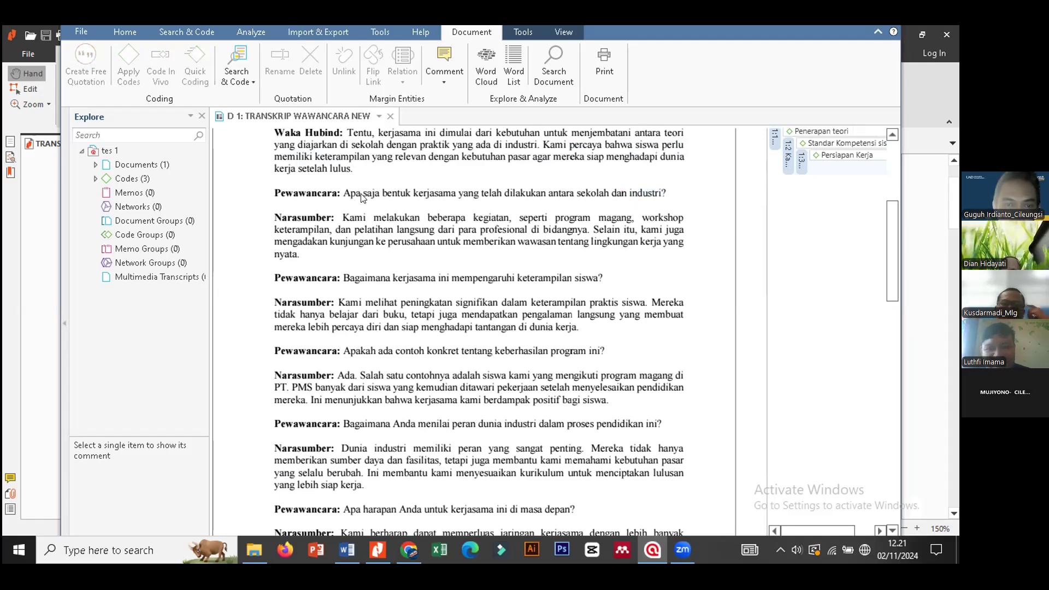
drag(382, 194, 661, 198)
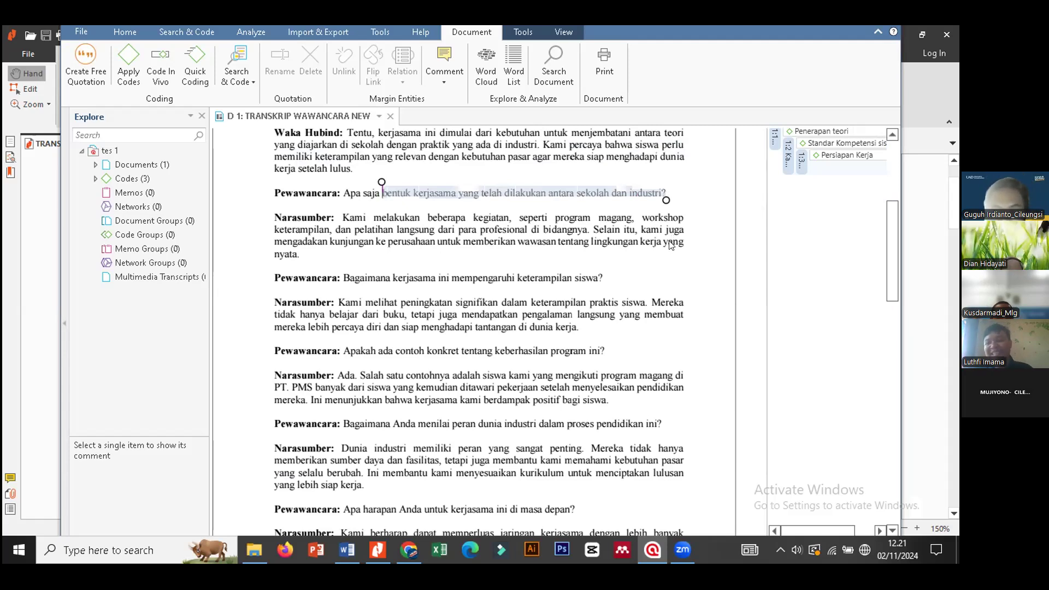
click(488, 235)
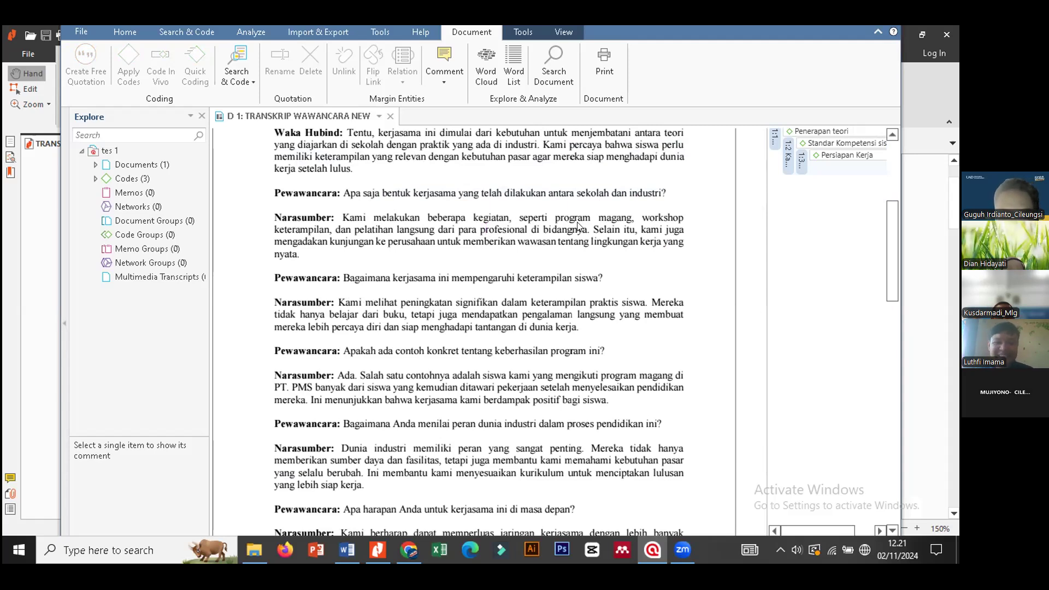
drag(555, 219, 627, 214)
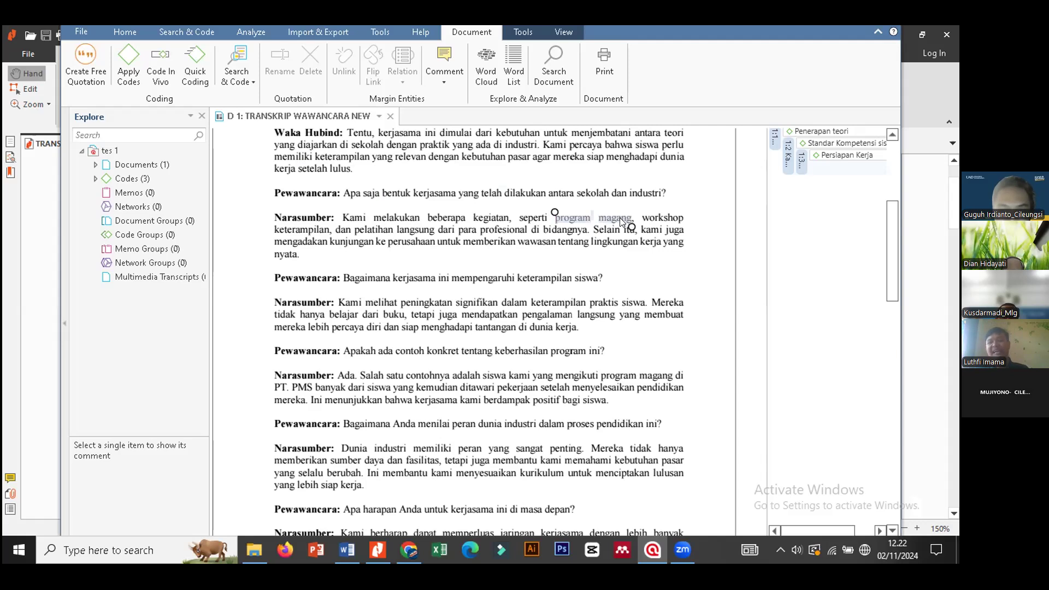
Apply a new code 'Progam Magang' to 'program magang', then select 'workshop keterampilan'.
right_click(620, 218)
click(762, 229)
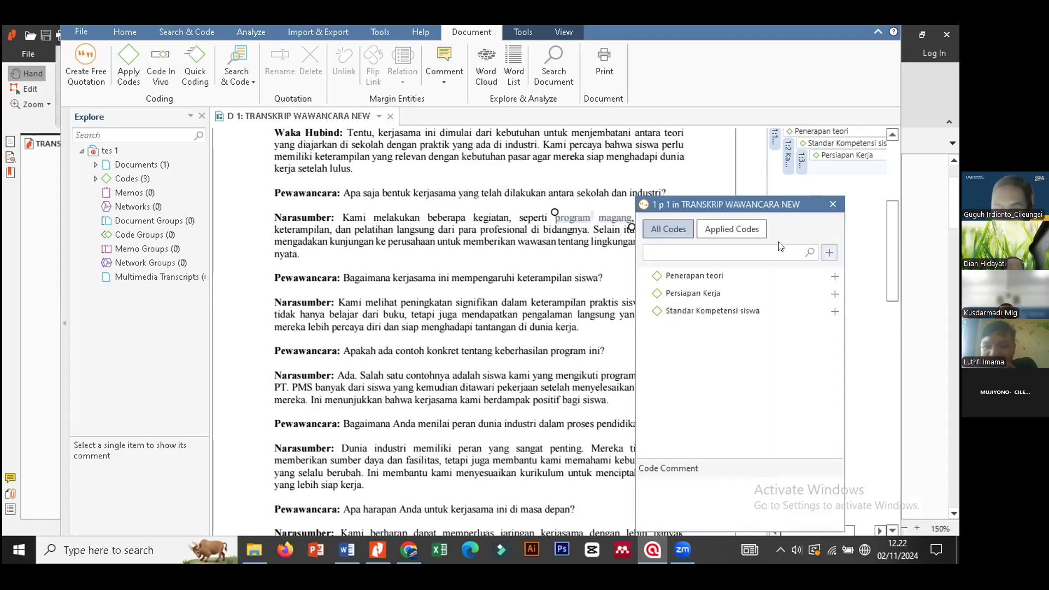
text(Progam)
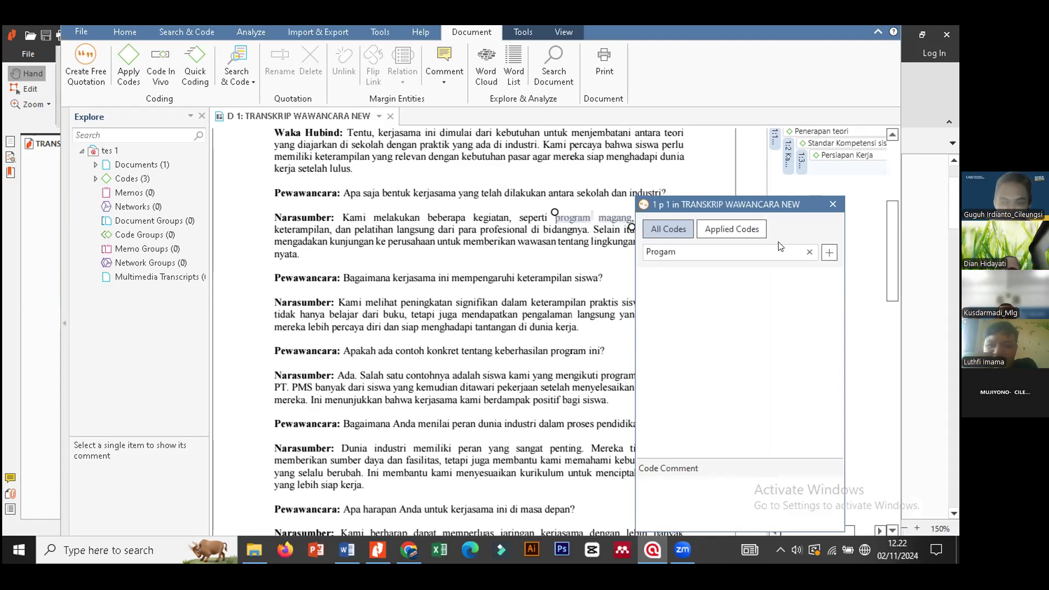
text( Magang)
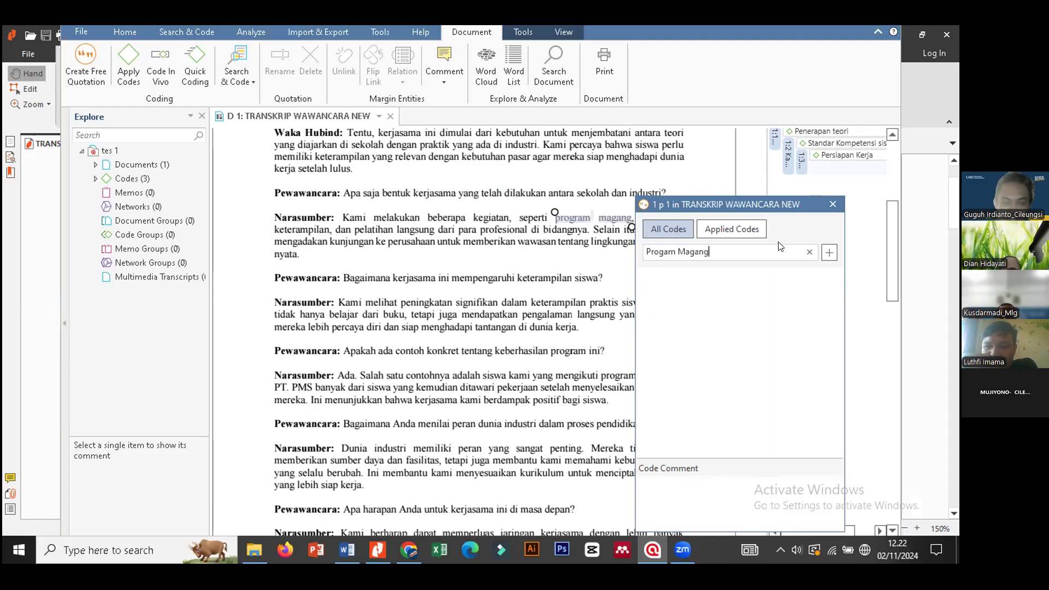
click(830, 253)
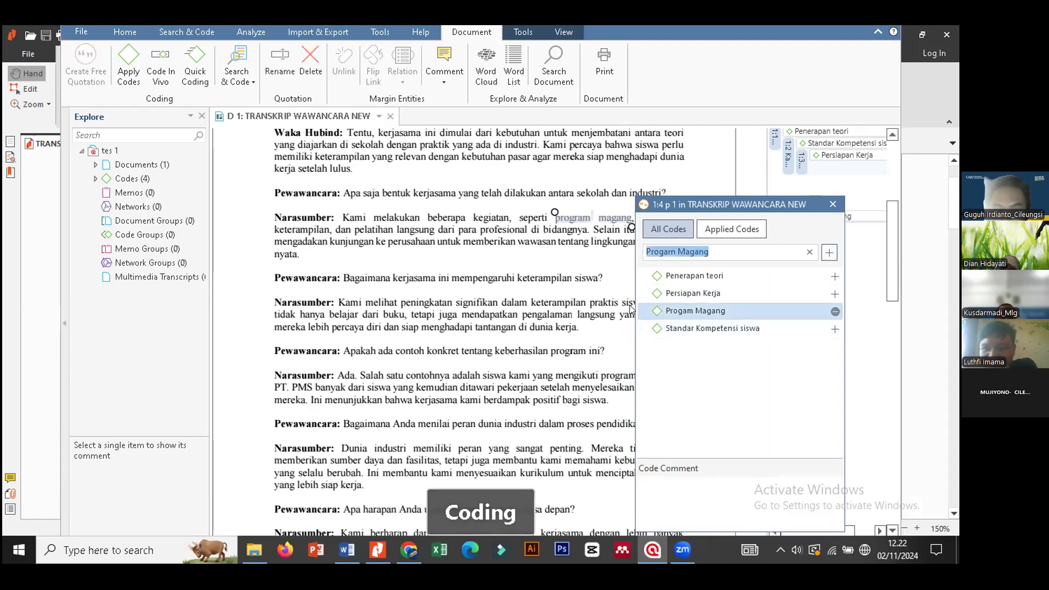
click(833, 203)
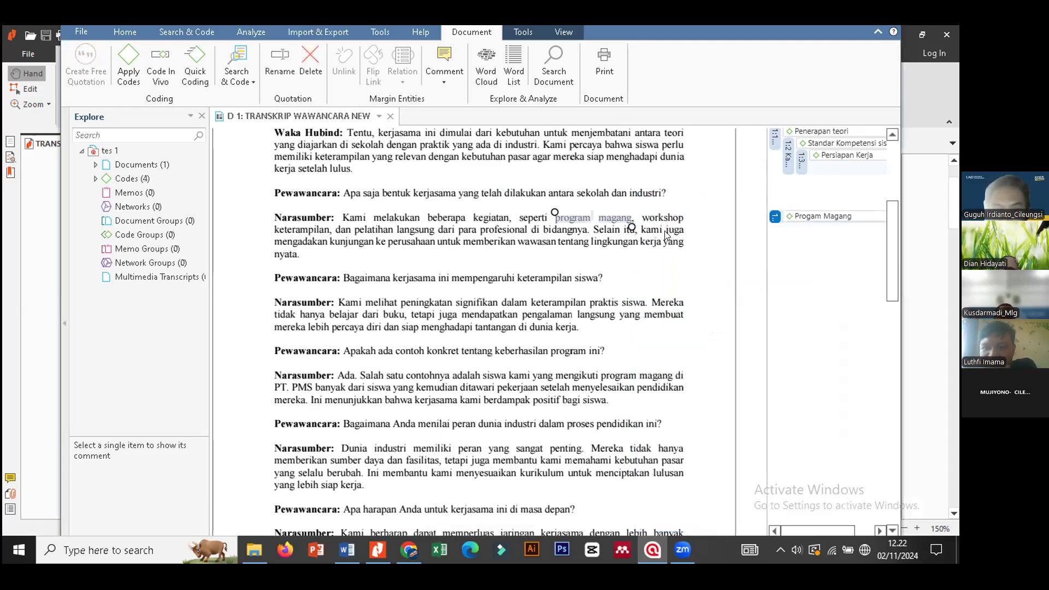
drag(644, 220, 330, 229)
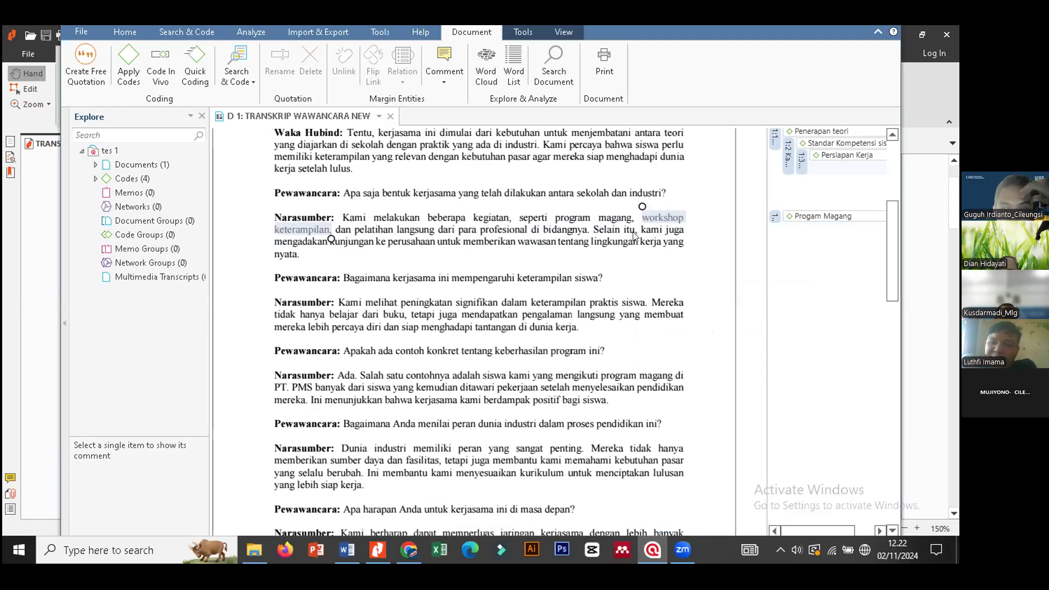
Code 'workshop keterampilan' in vivo, creating quotation 1:5.
right_click(655, 218)
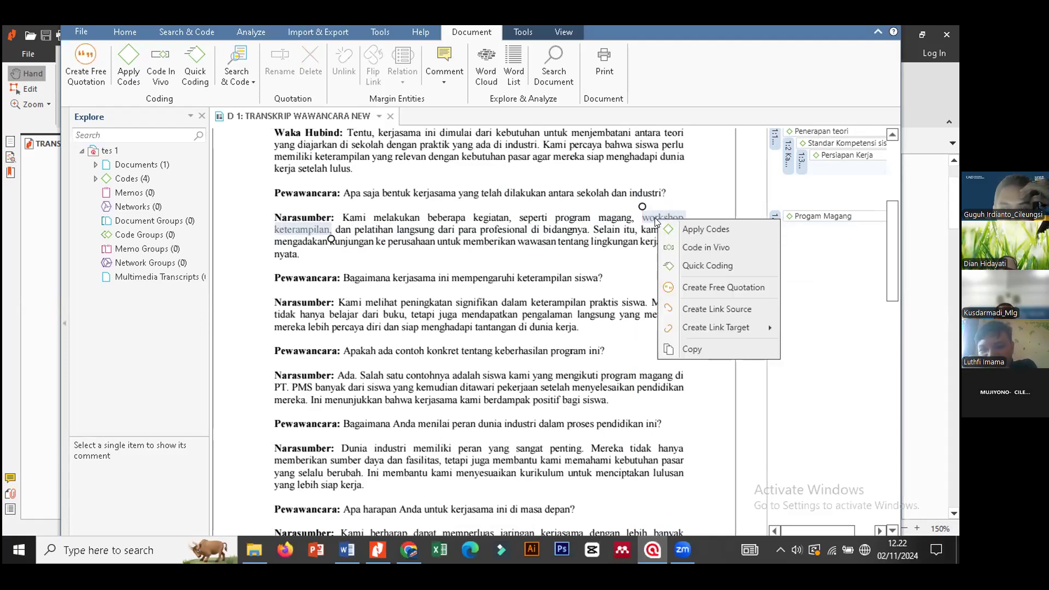
click(703, 249)
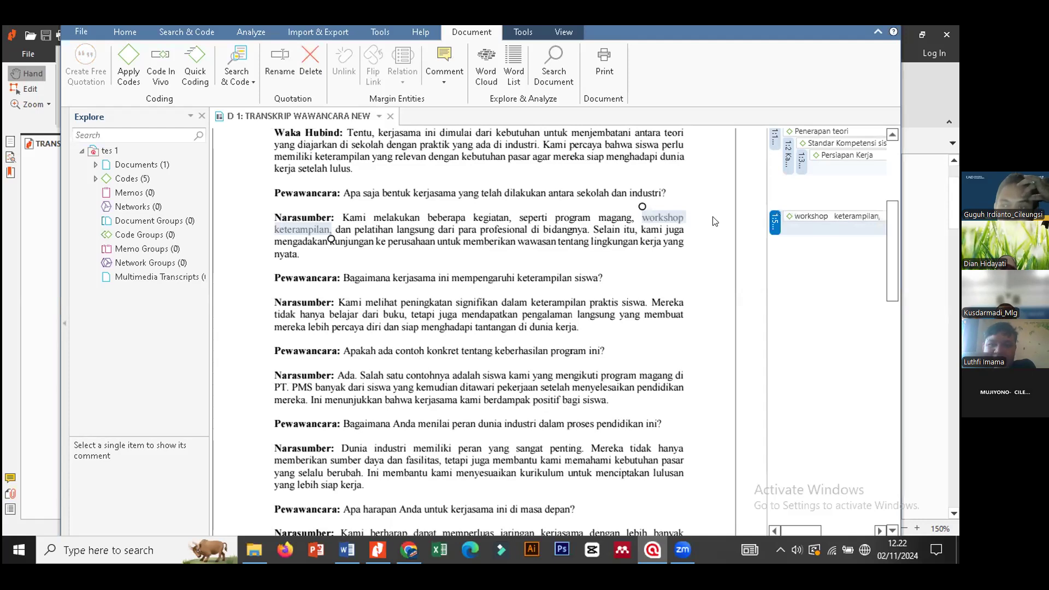
right_click(658, 218)
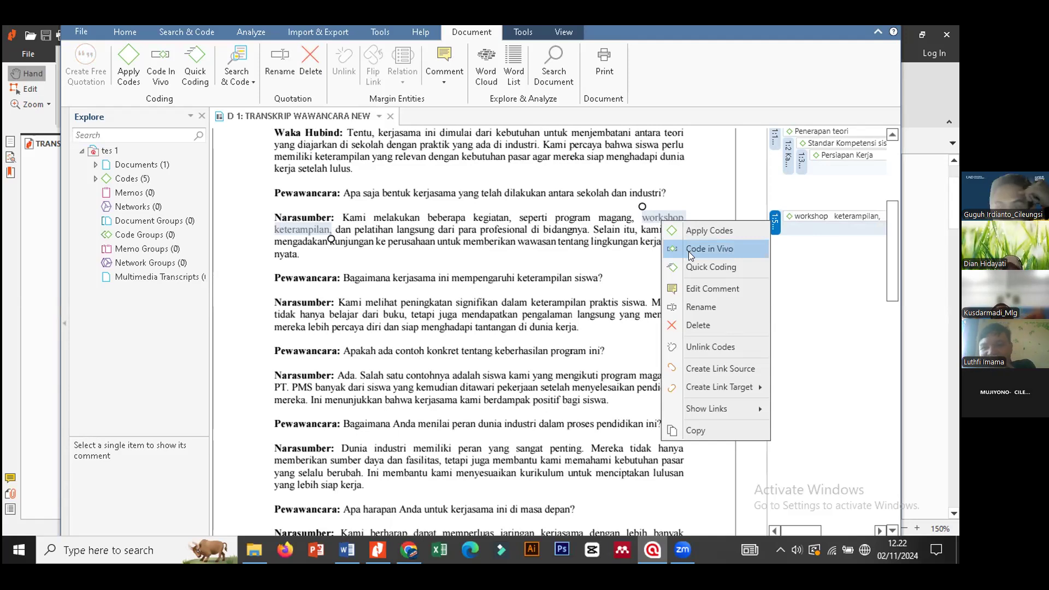
click(823, 301)
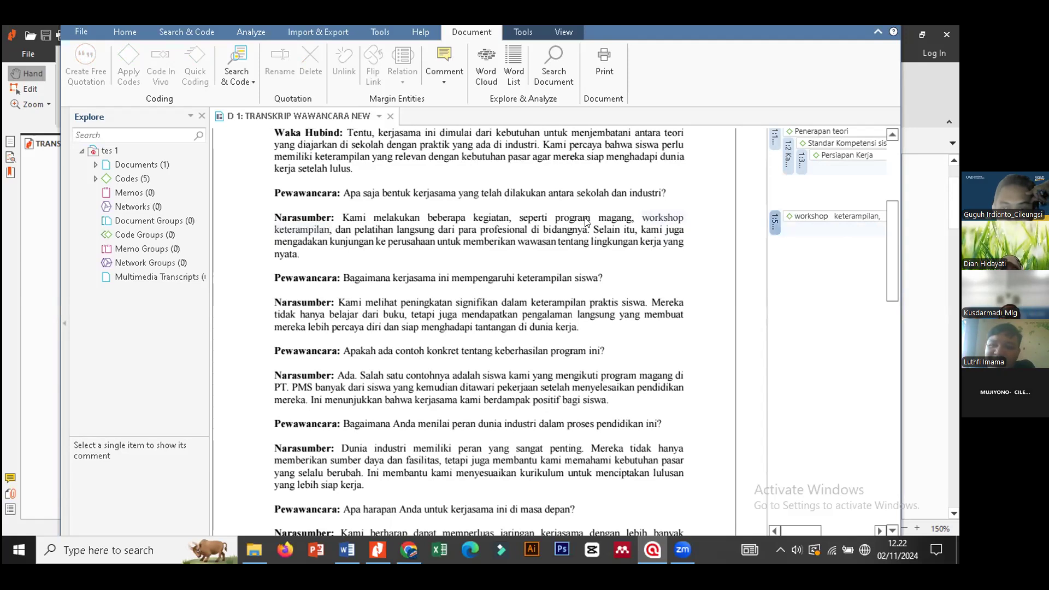
Code the reselected words 'program magang' in vivo with a code of the same name.
drag(555, 217, 626, 217)
right_click(626, 217)
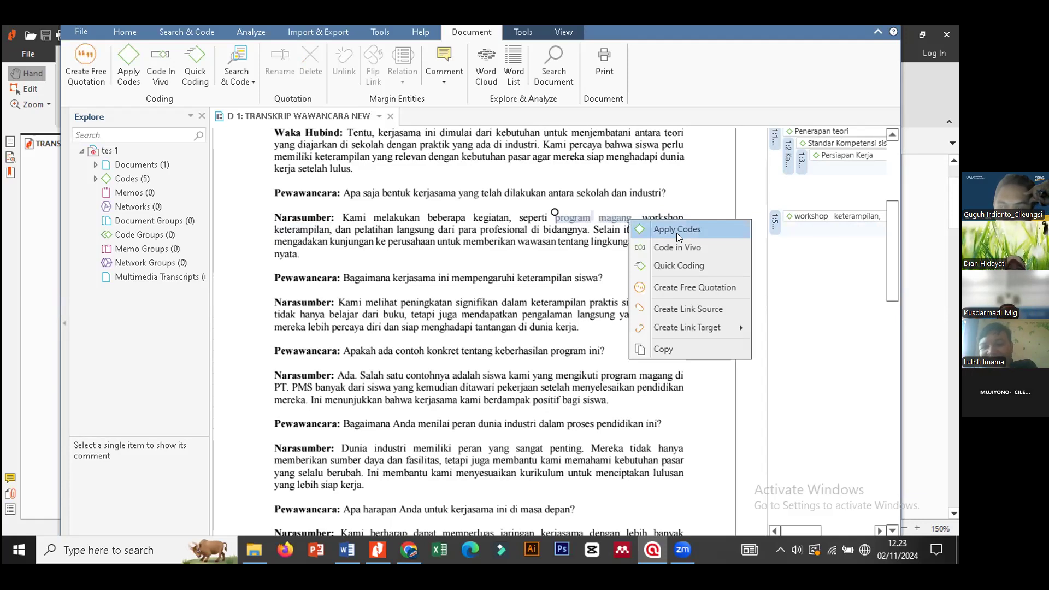
click(703, 248)
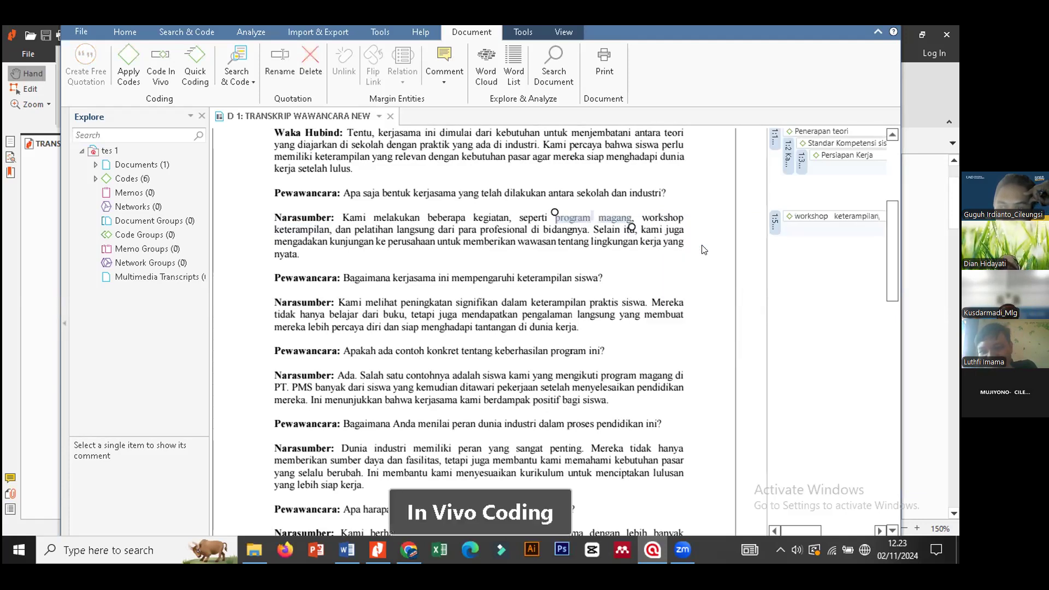
click(869, 291)
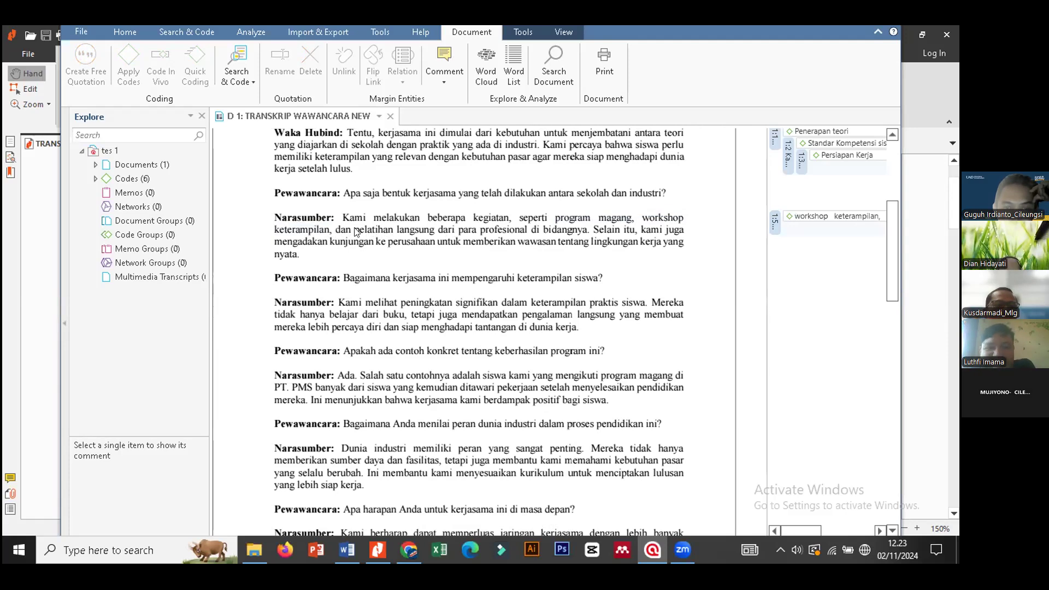
Tag the hands-on training from professionals passage with new code 'Pelatihan Langsung' as quotation 1:6.
drag(354, 231, 584, 229)
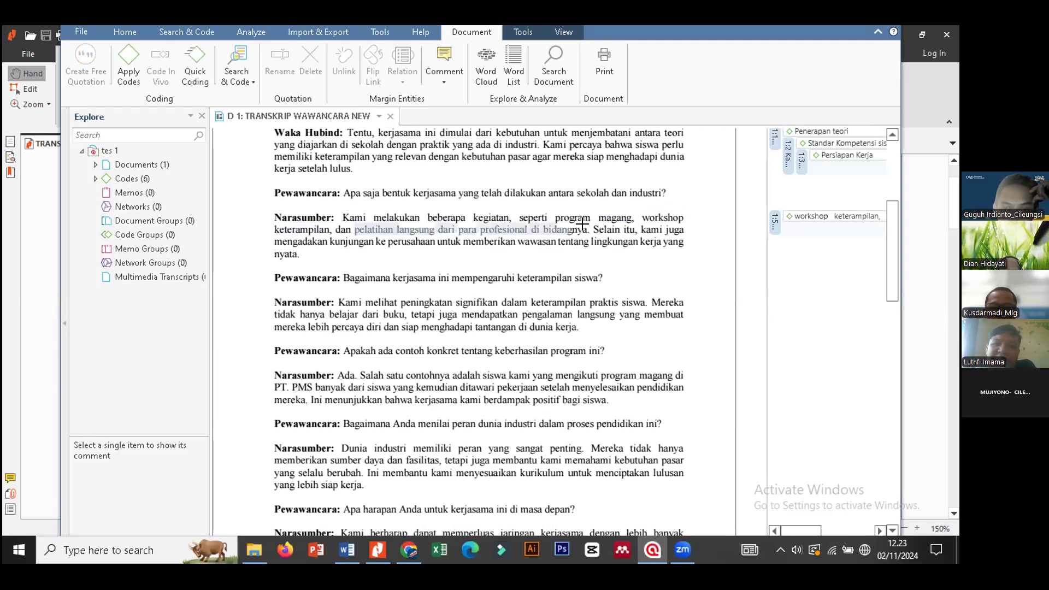
right_click(566, 230)
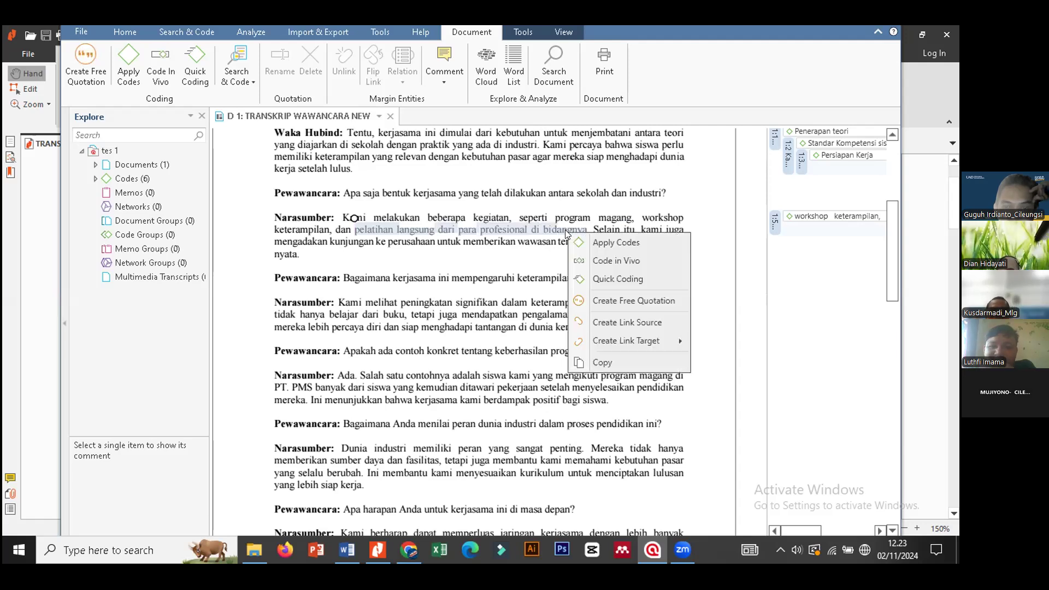
click(622, 243)
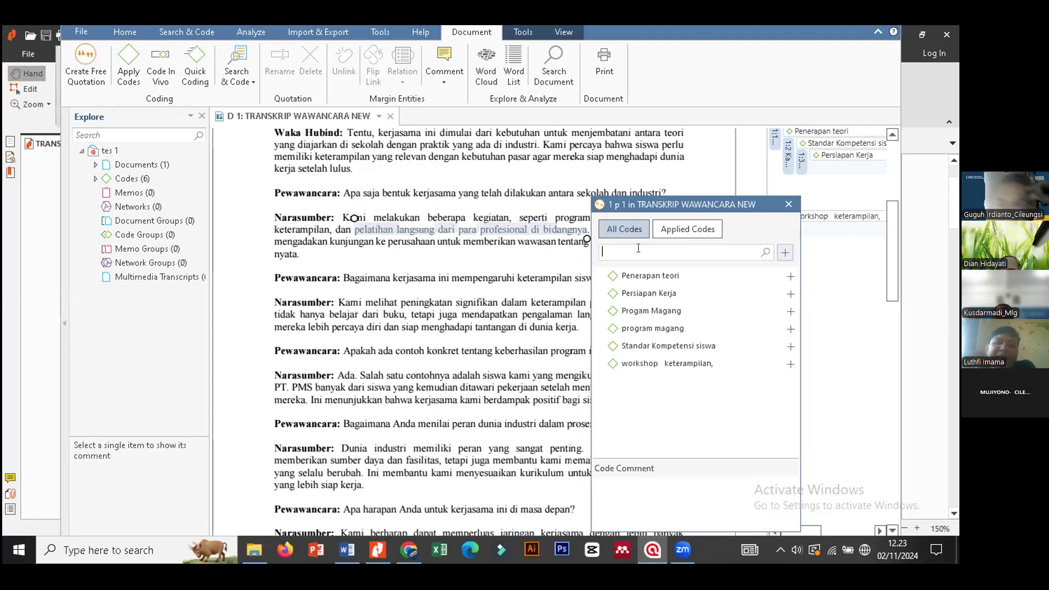
text(P)
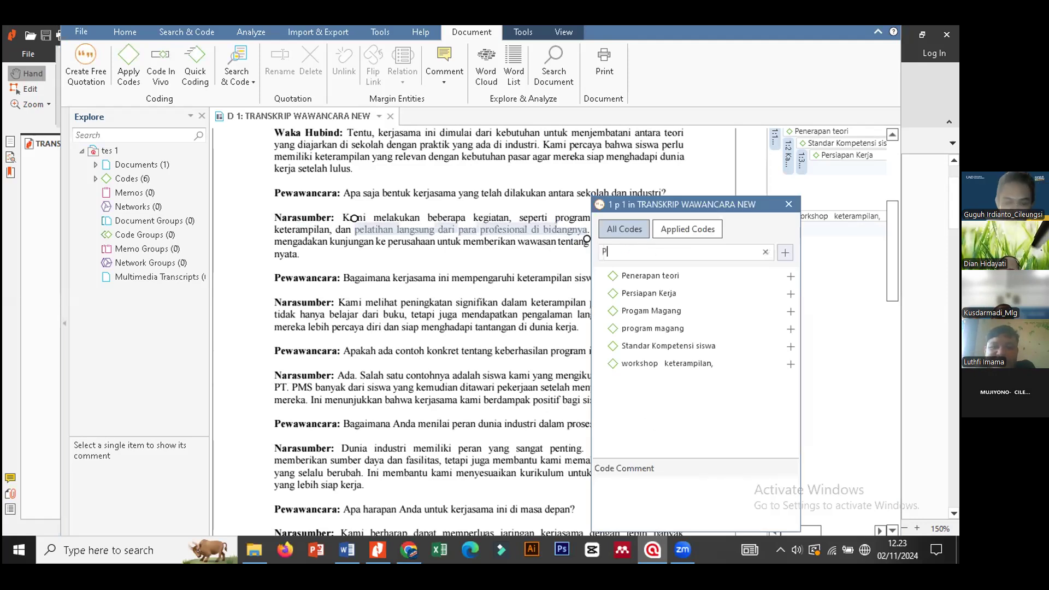
text(elatihan)
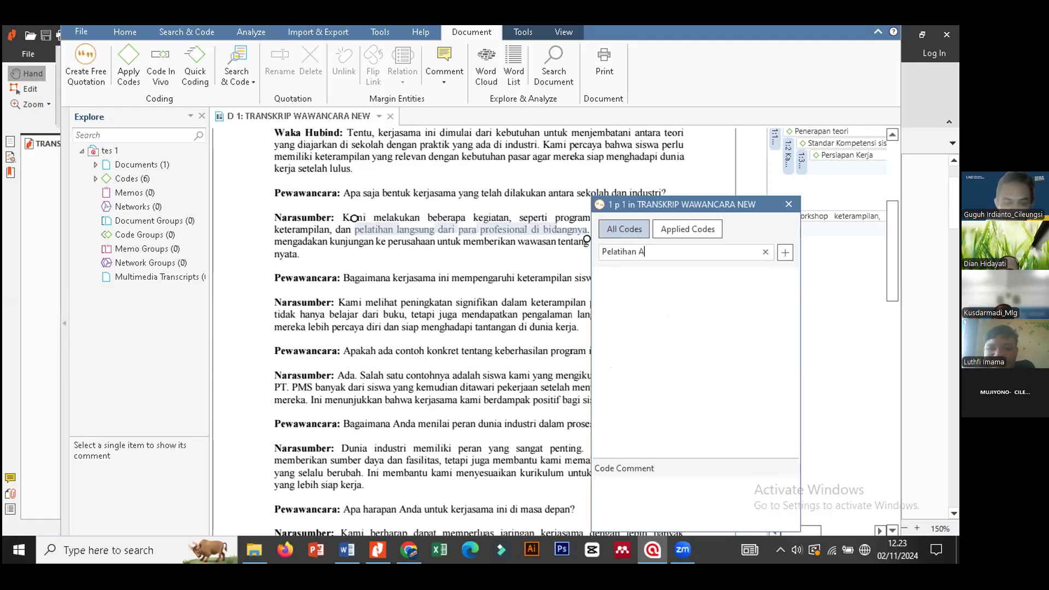
text( Langsung)
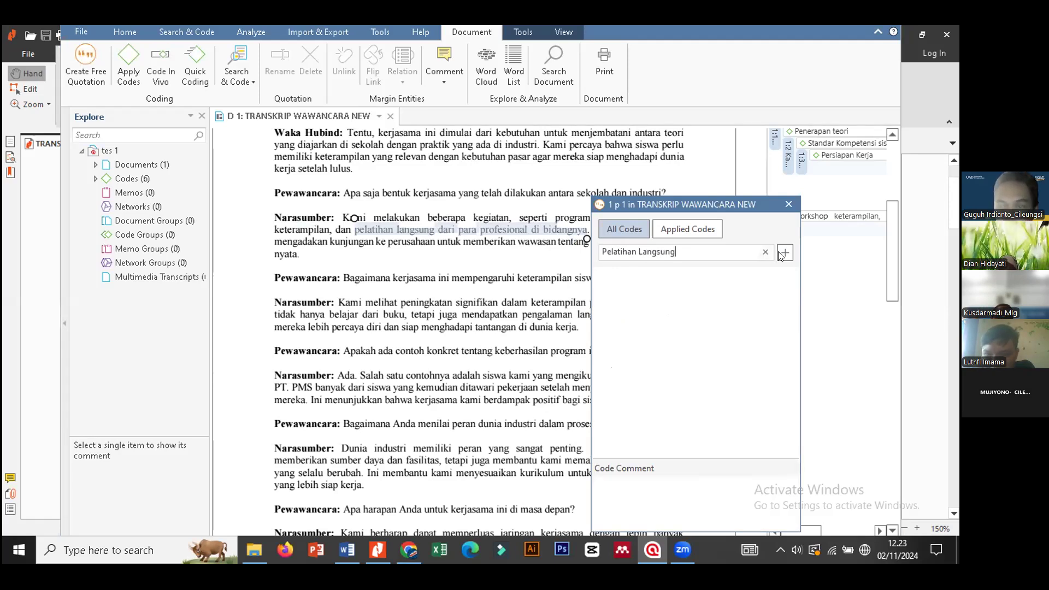
key(Return)
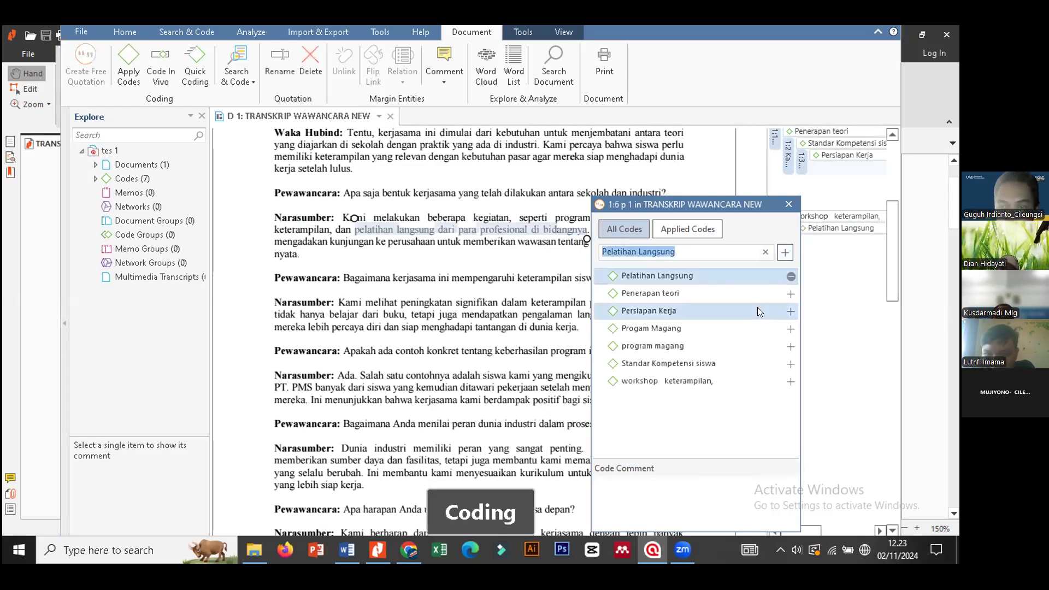
click(788, 204)
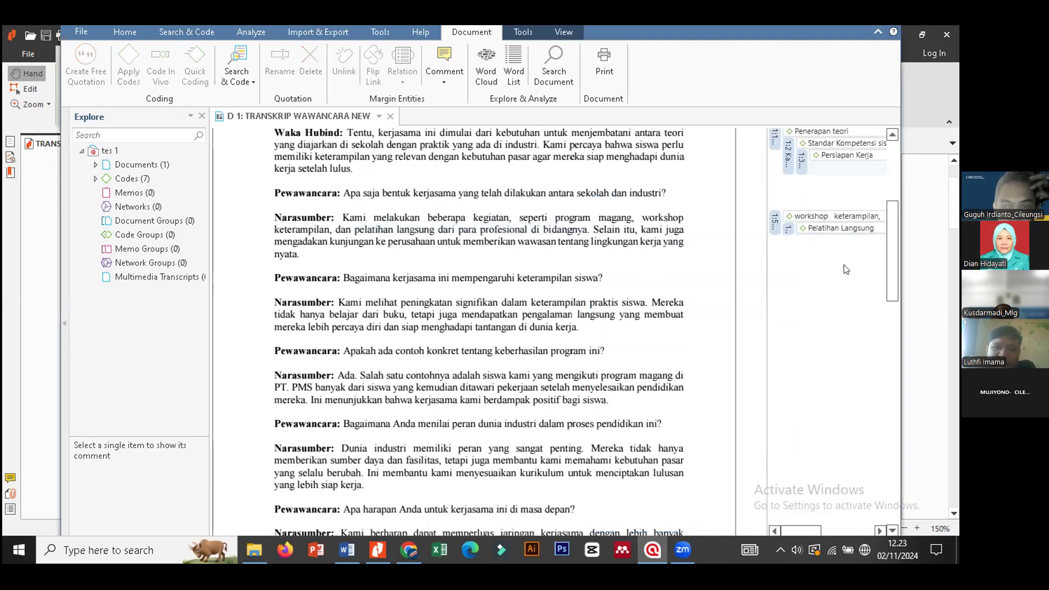
drag(890, 246, 893, 281)
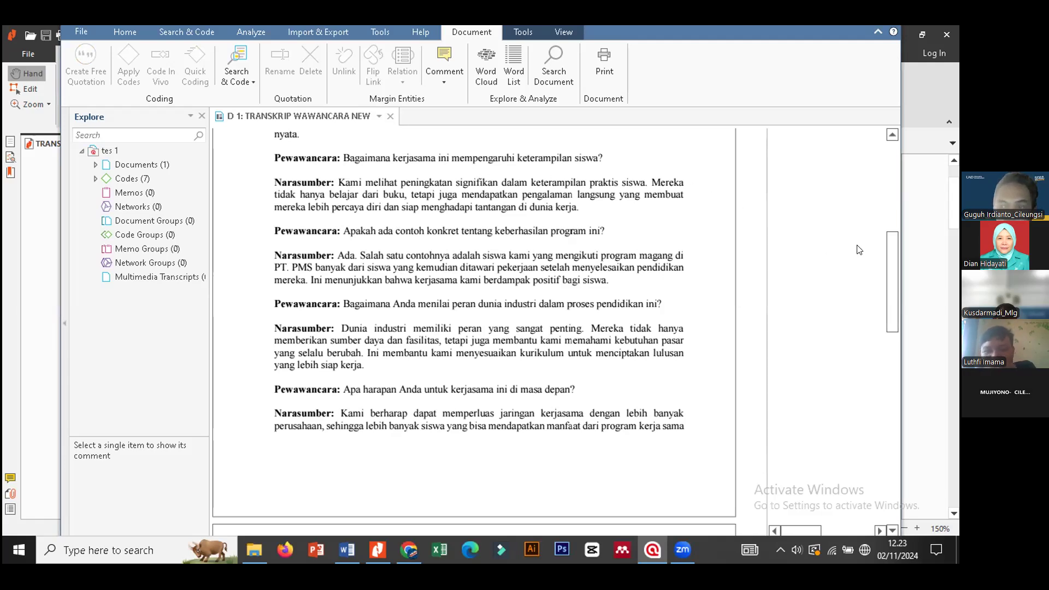
drag(892, 255, 890, 244)
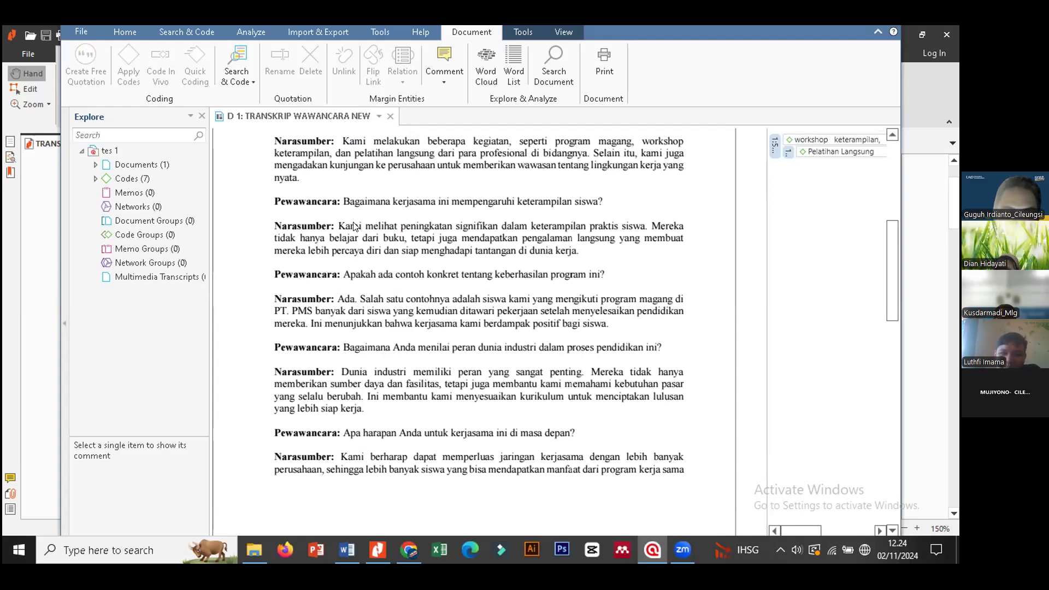
drag(402, 227, 645, 226)
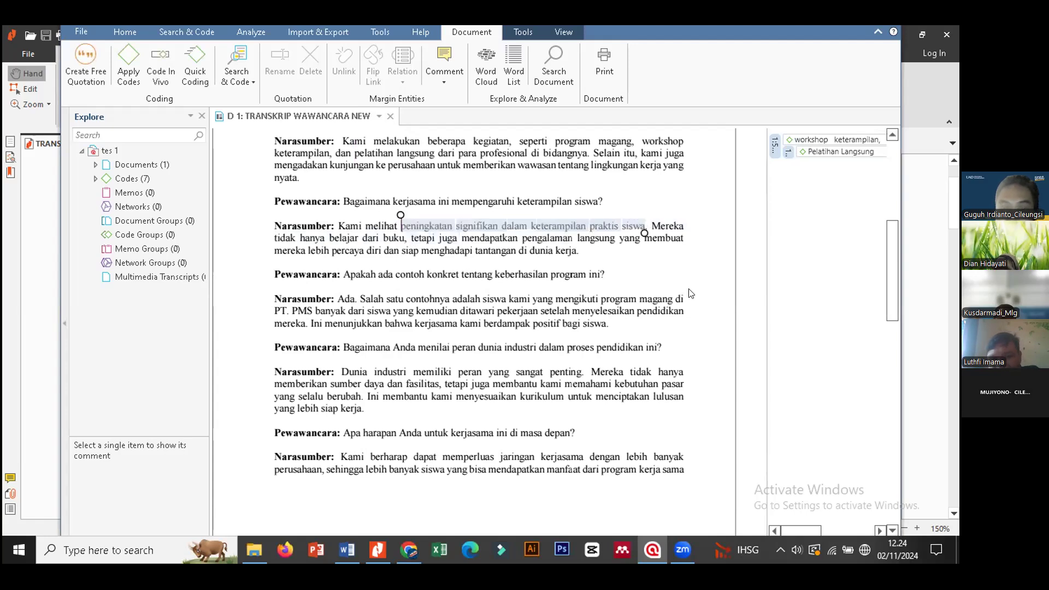
Tag the selected practical-skills phrase with new code 'Peningkatan Keterampilan Praktis Siswa'.
right_click(595, 220)
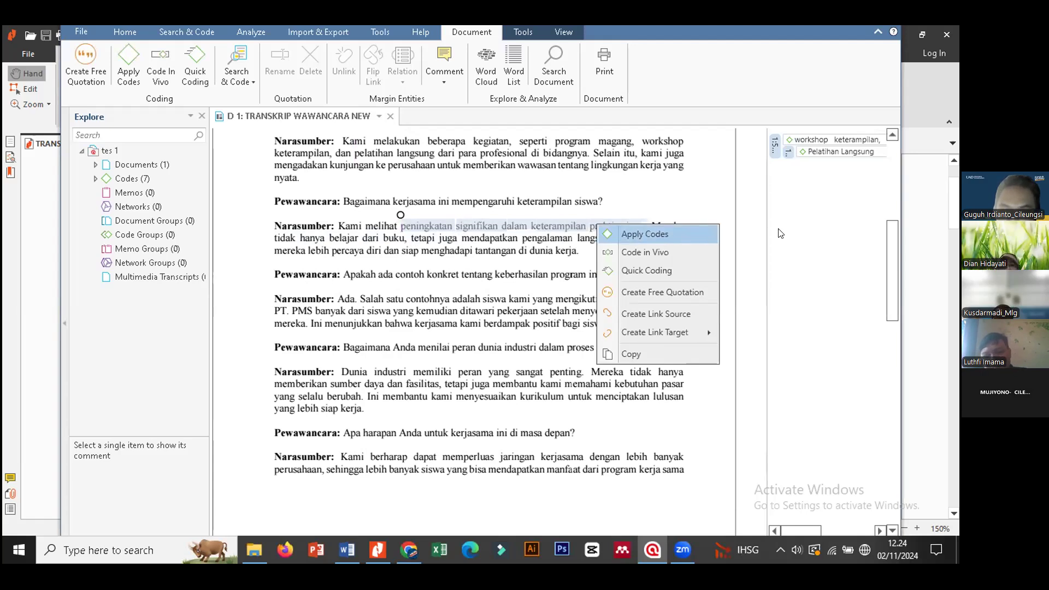
click(685, 233)
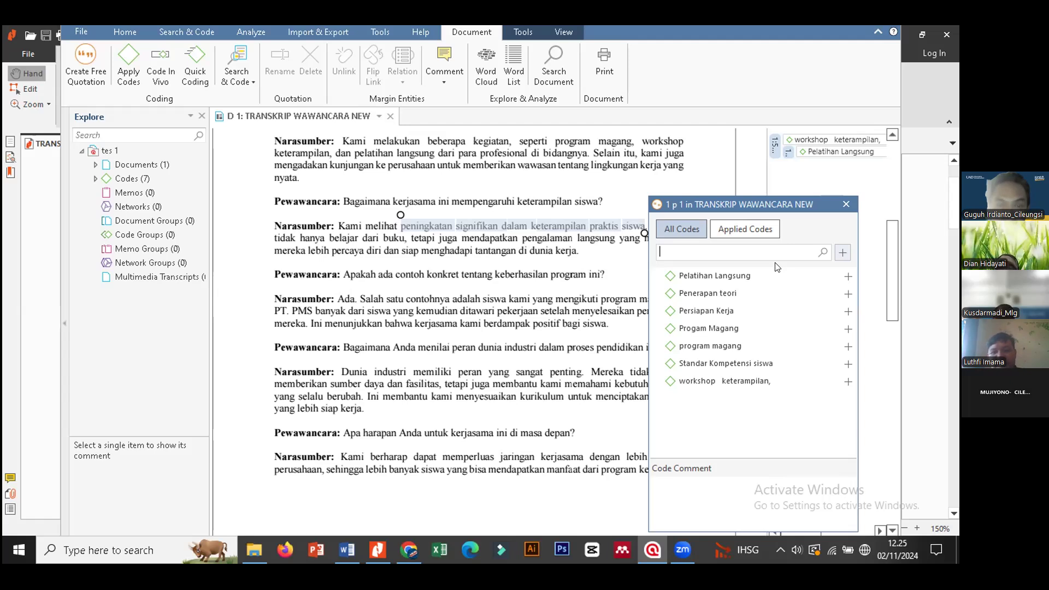
text(Peningkatan)
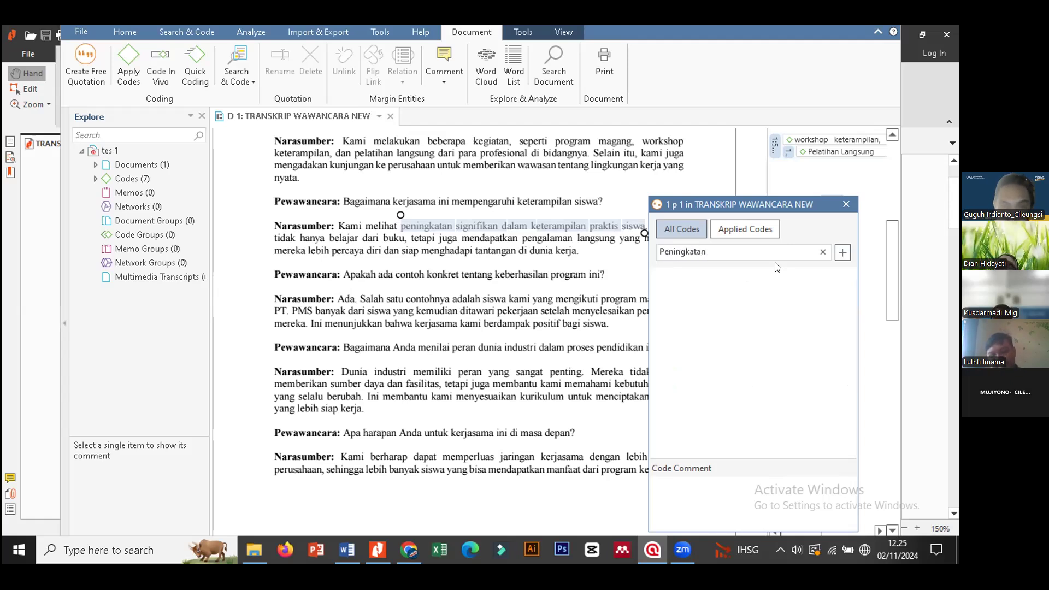
text( Keter)
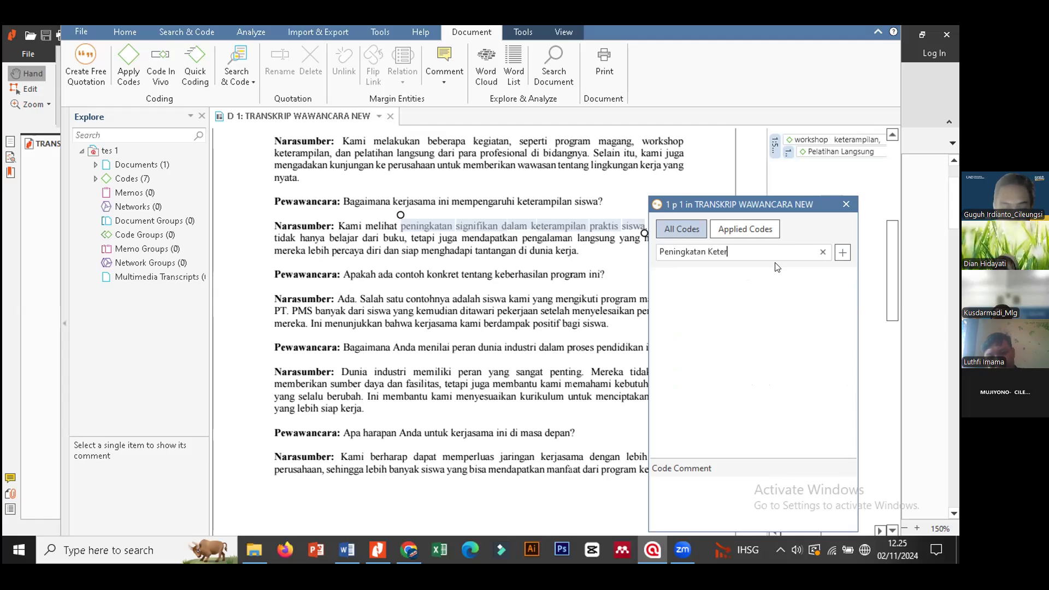
text(ampilan)
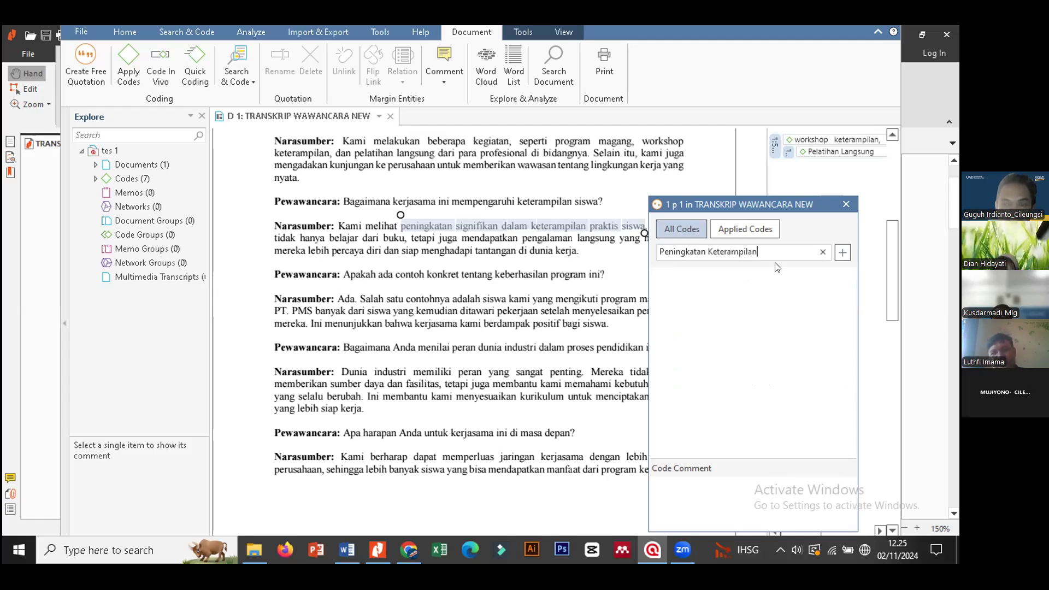
text( Prakti)
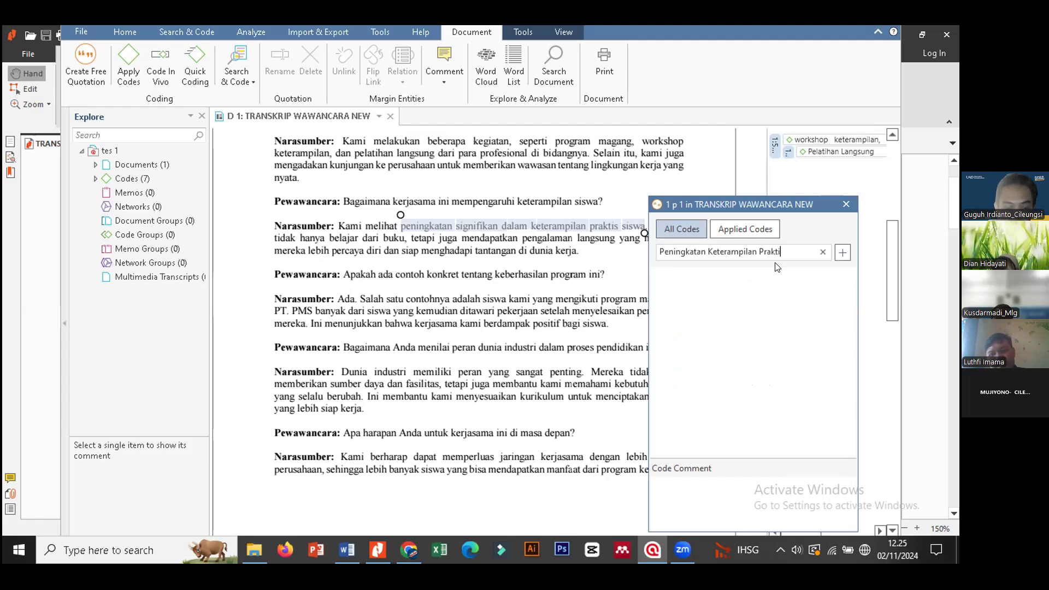
text(s Siswa)
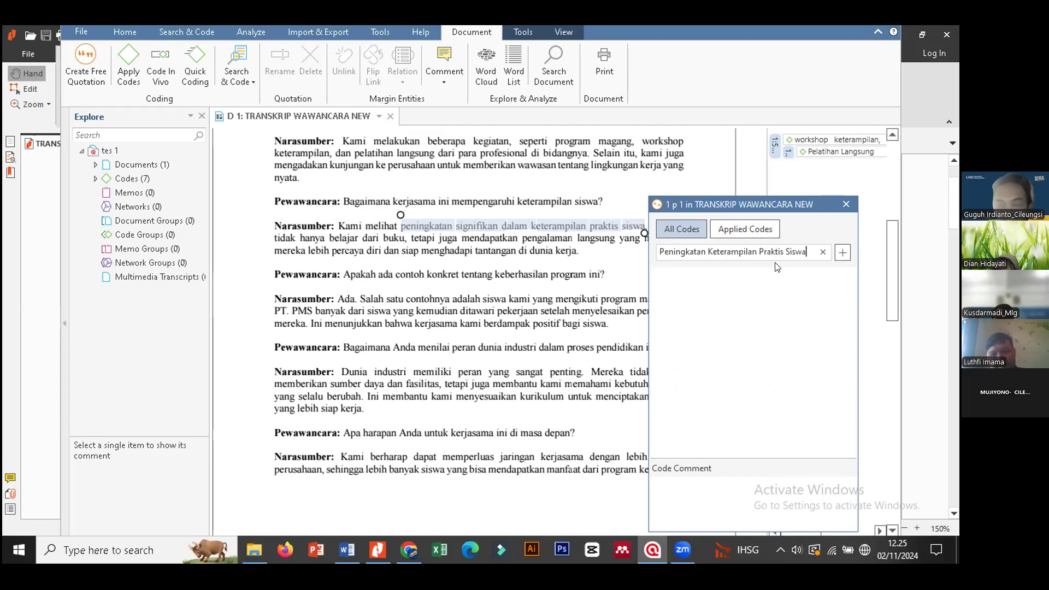
click(841, 253)
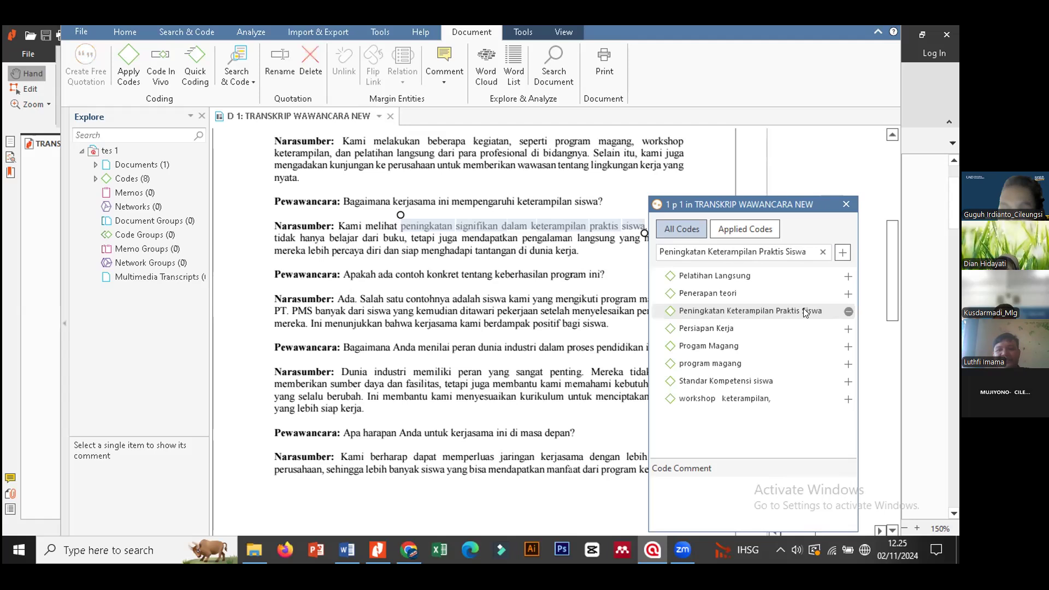
click(847, 205)
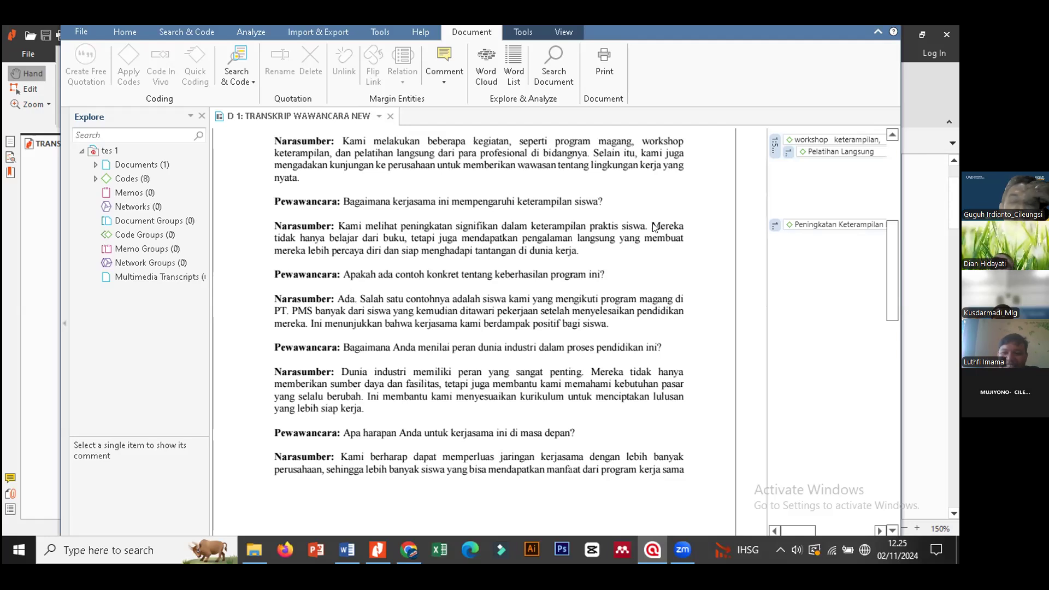
Select the whole sentence from 'Mereka' to 'kerja' about learning beyond books.
drag(653, 226, 383, 238)
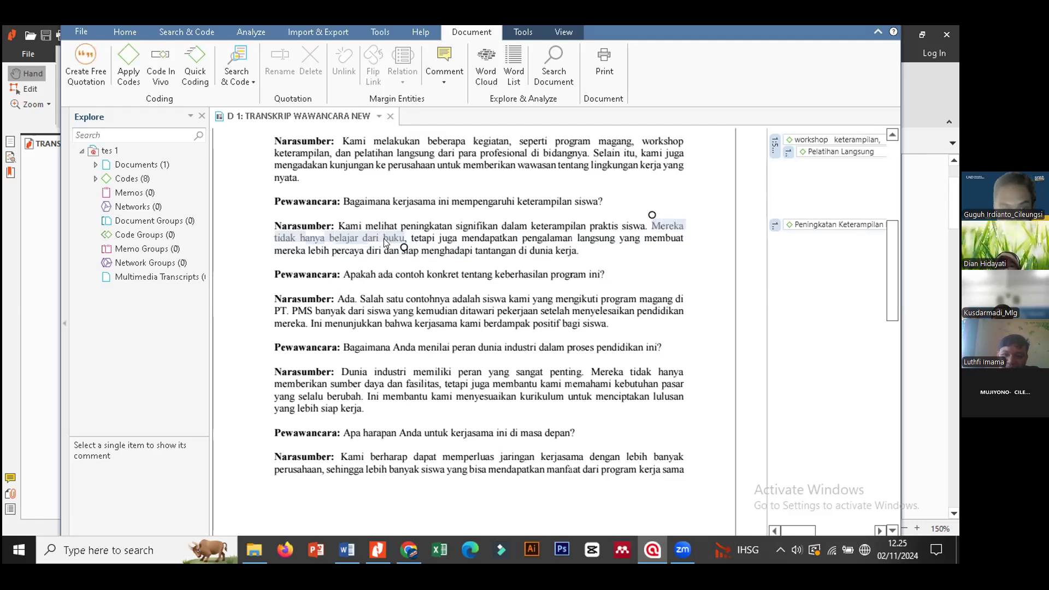
right_click(383, 238)
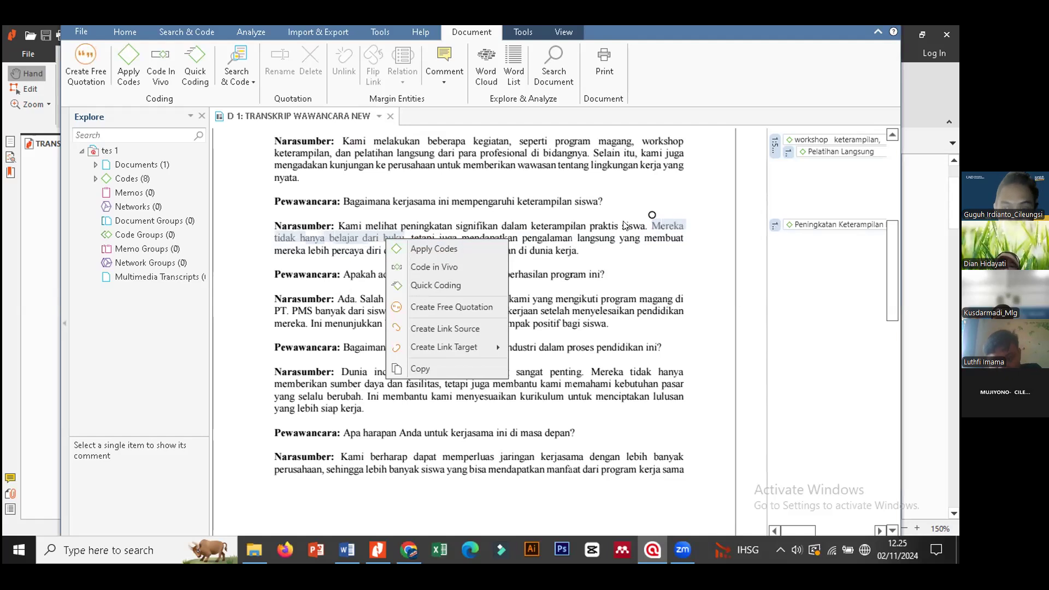
click(480, 248)
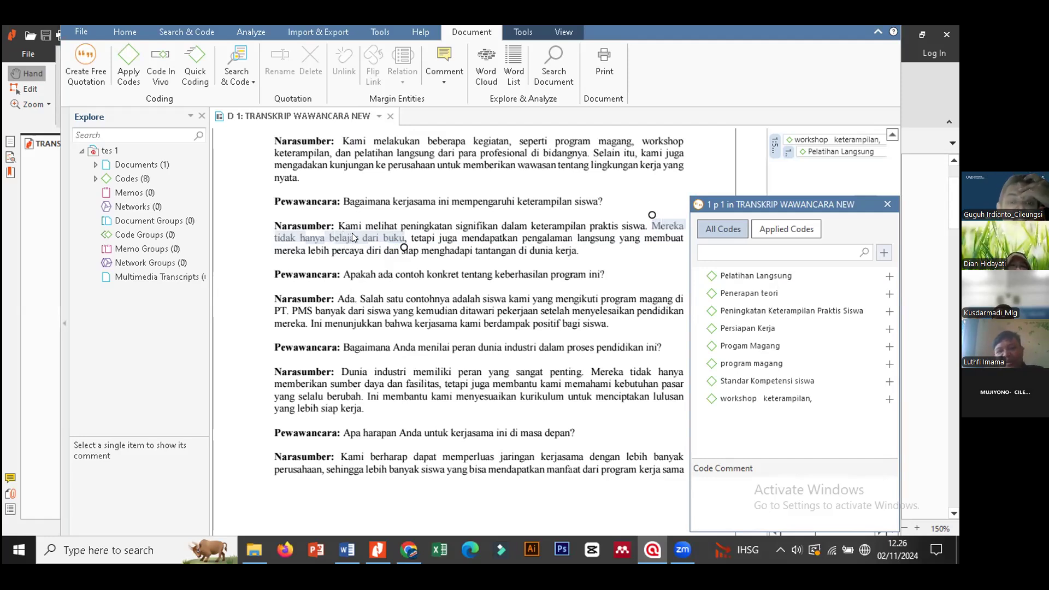
click(892, 203)
click(653, 225)
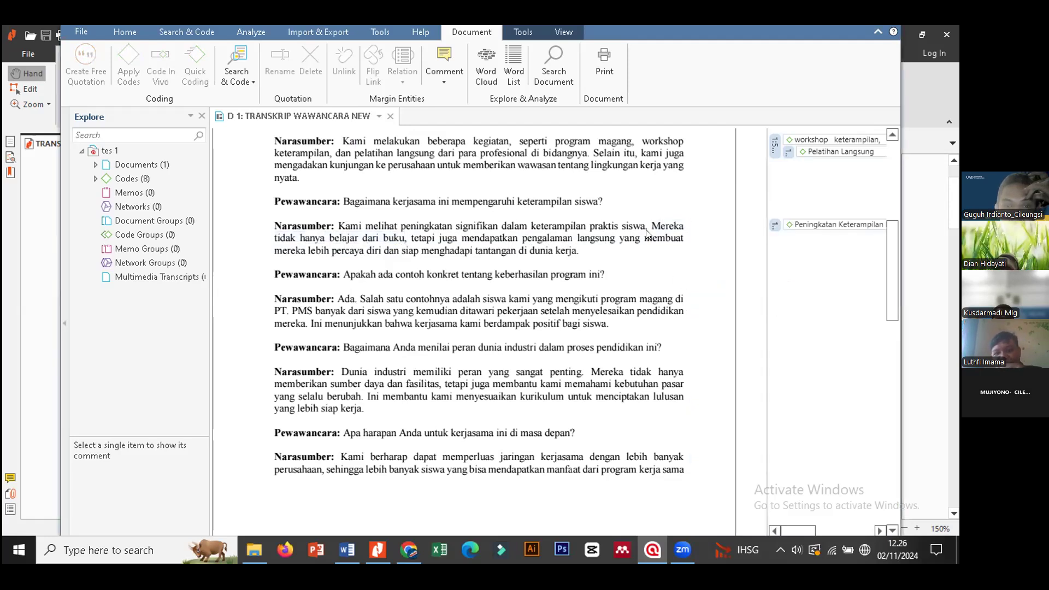
drag(653, 226, 579, 253)
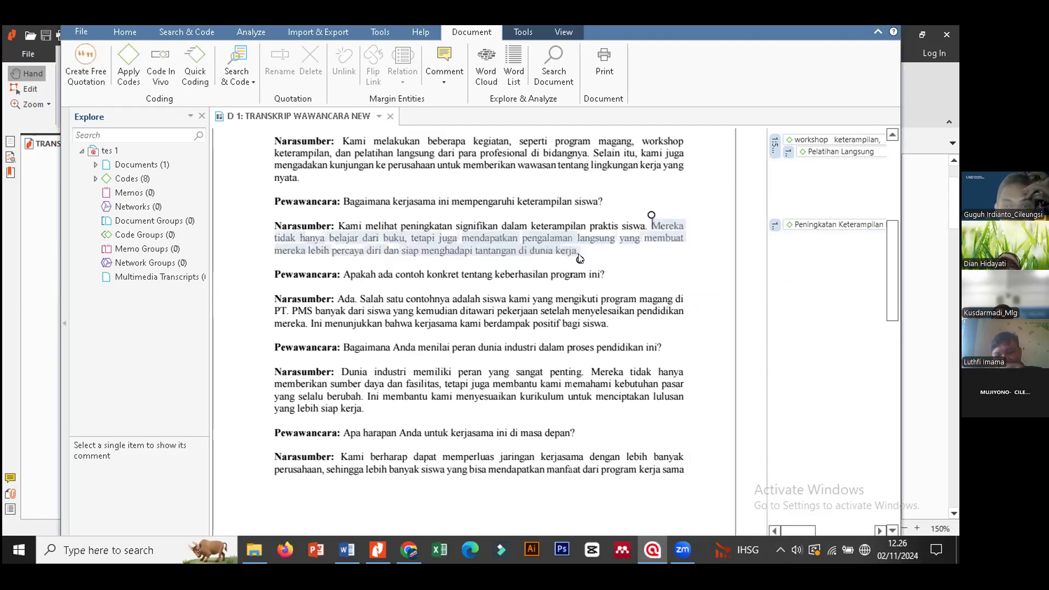
Create and apply new code 'Pembelajaran Multi Sumber', correcting the capital U in 'Multi'.
right_click(524, 232)
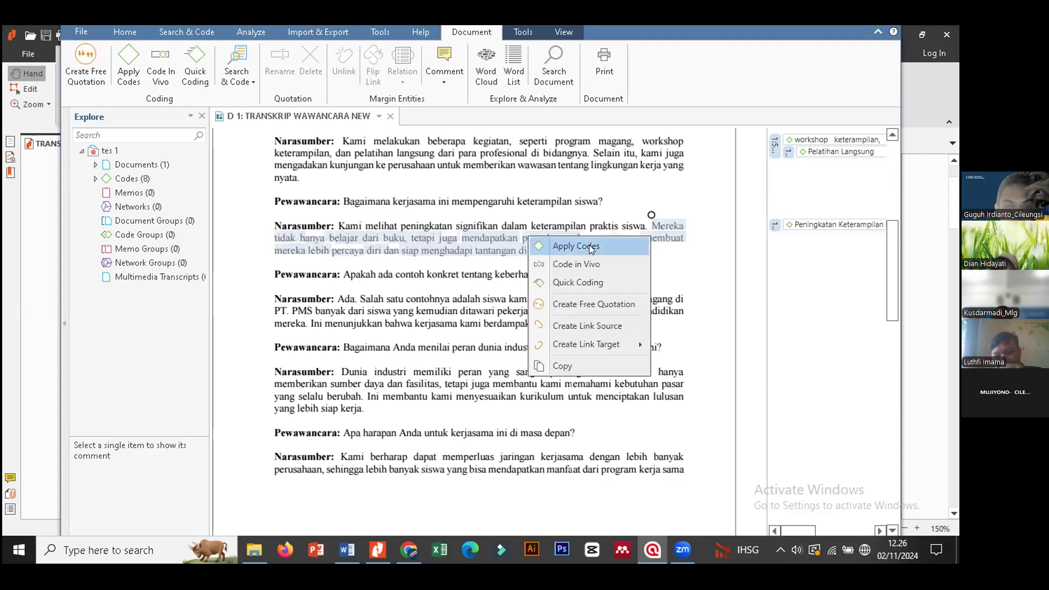
click(589, 245)
drag(731, 206, 769, 205)
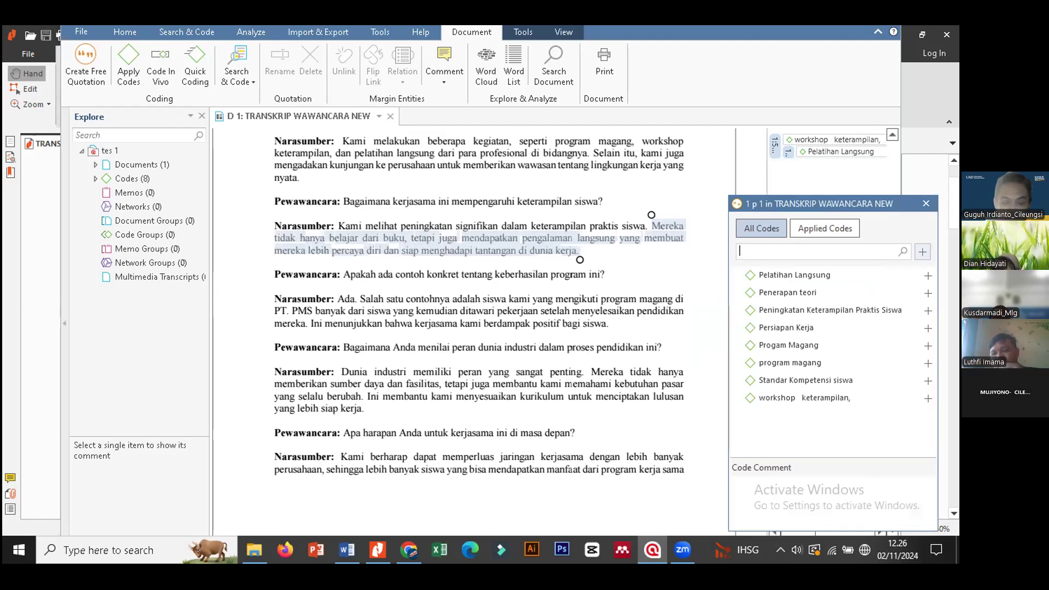
text(Pembelajaran MUlti )
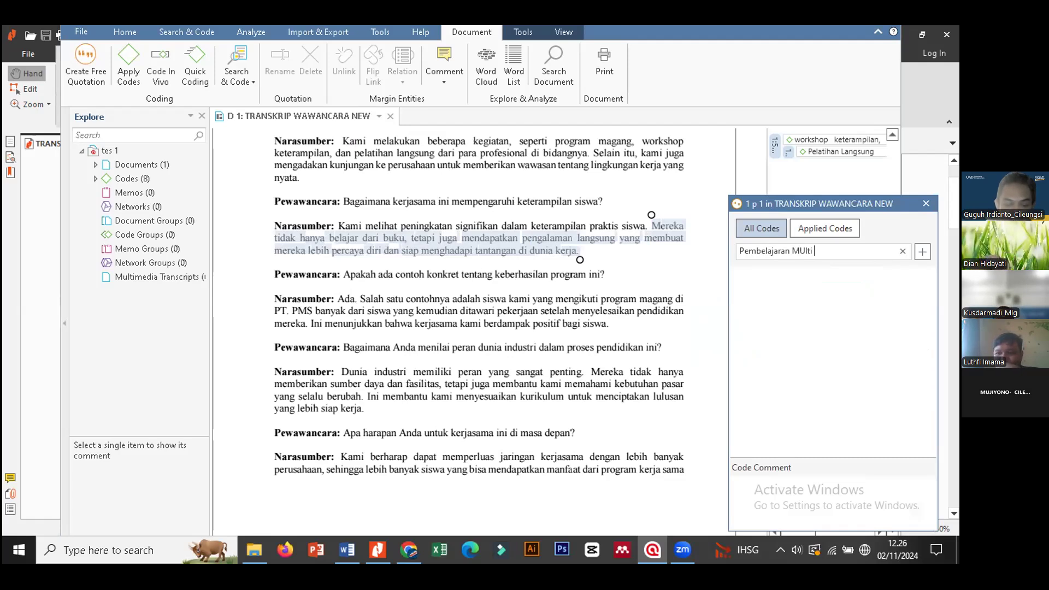
text(Sumber)
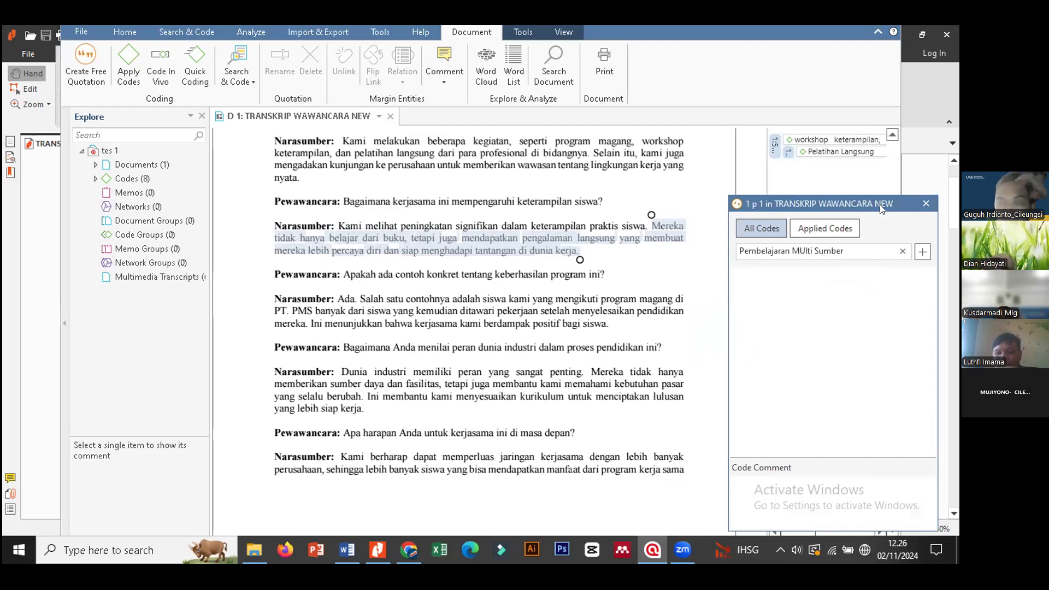
click(805, 249)
key(BackSpace)
text(u)
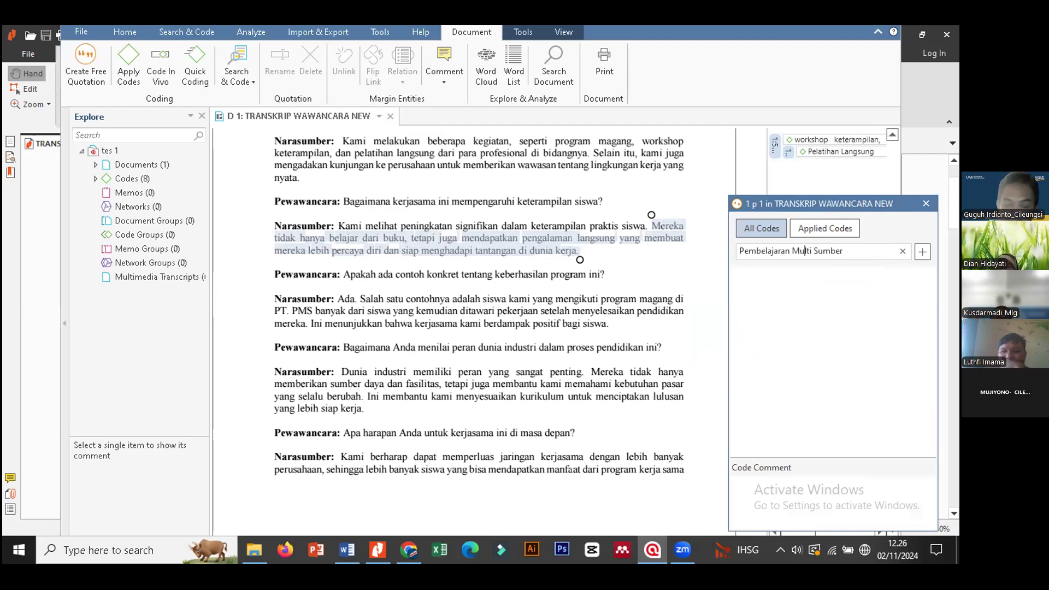
click(923, 252)
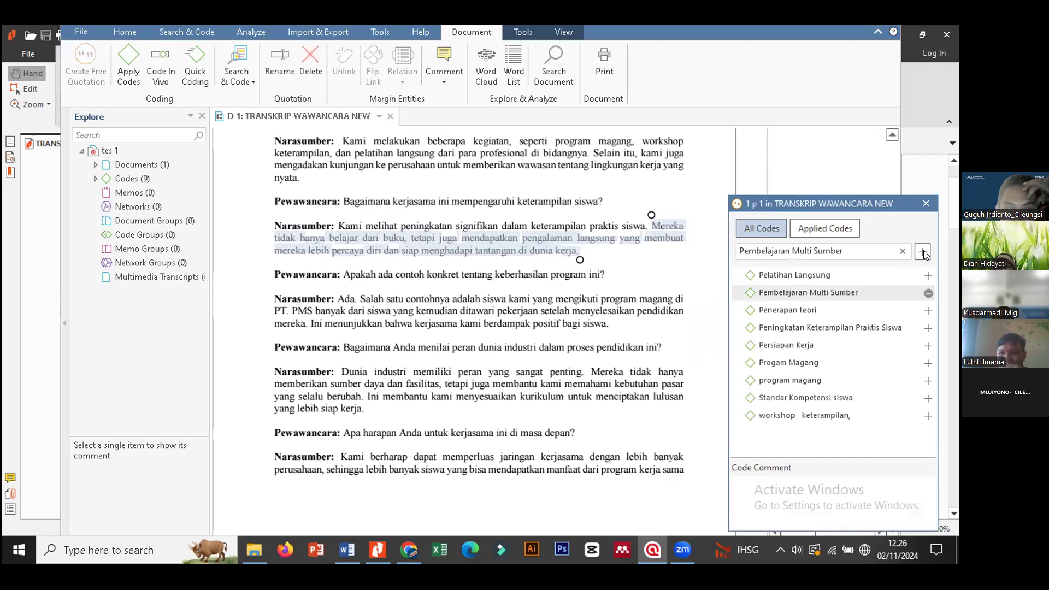
click(680, 260)
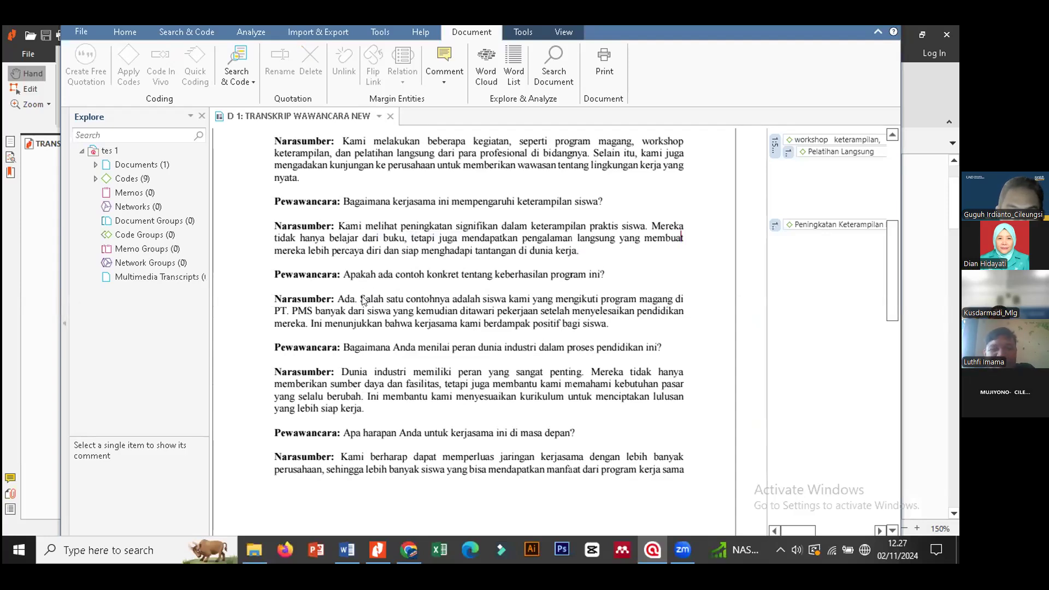
Tag the PT. PMS job-offer passage, 'Salah' through 'bagi siswa', with new code 'Tawaran Kerja' (quotation 1:9).
drag(360, 299, 608, 323)
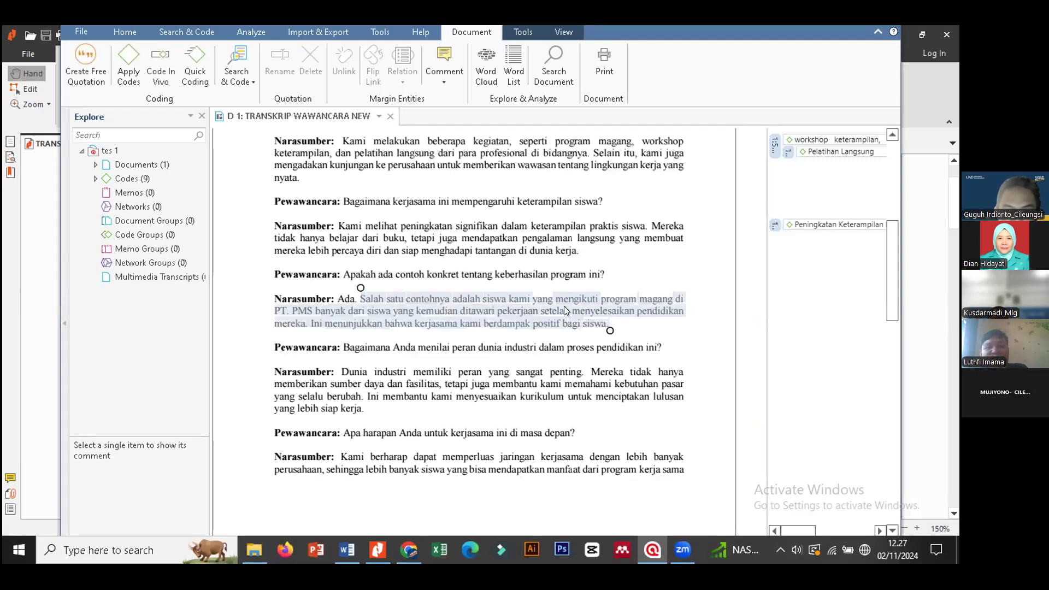
right_click(566, 311)
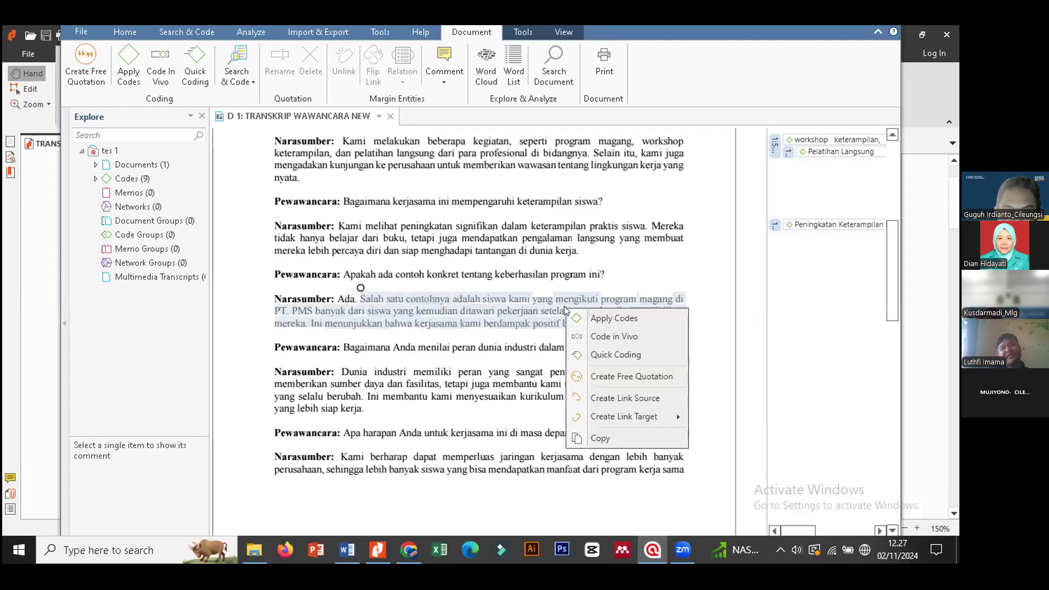
click(657, 321)
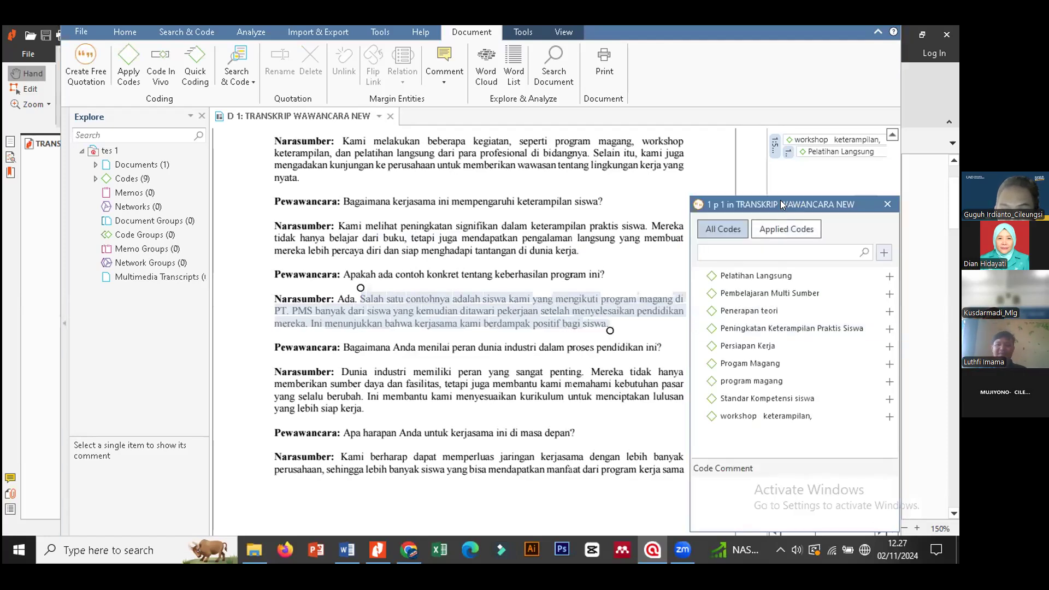
drag(800, 200, 842, 201)
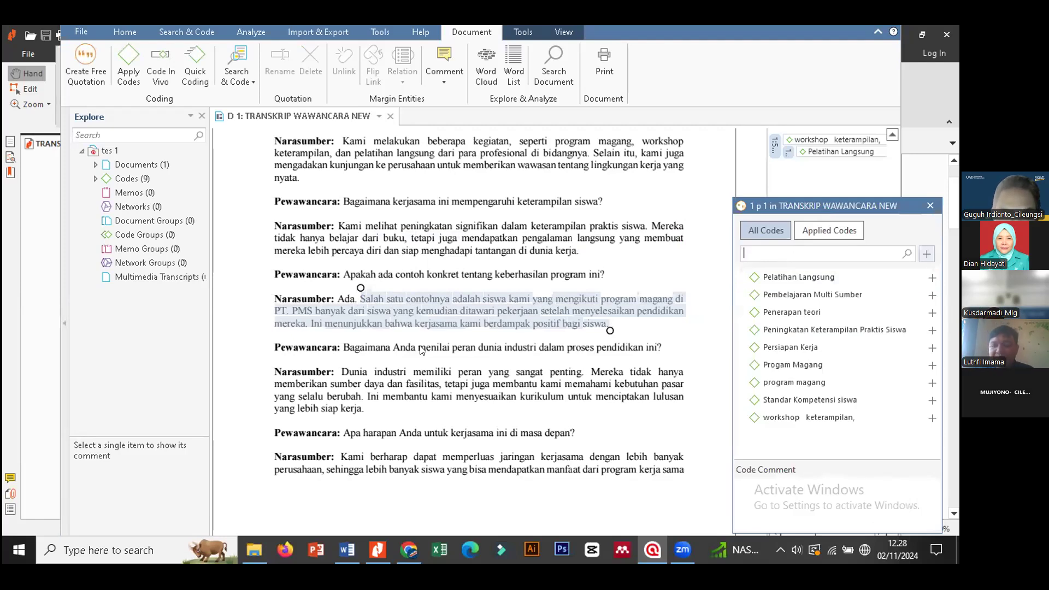
click(750, 254)
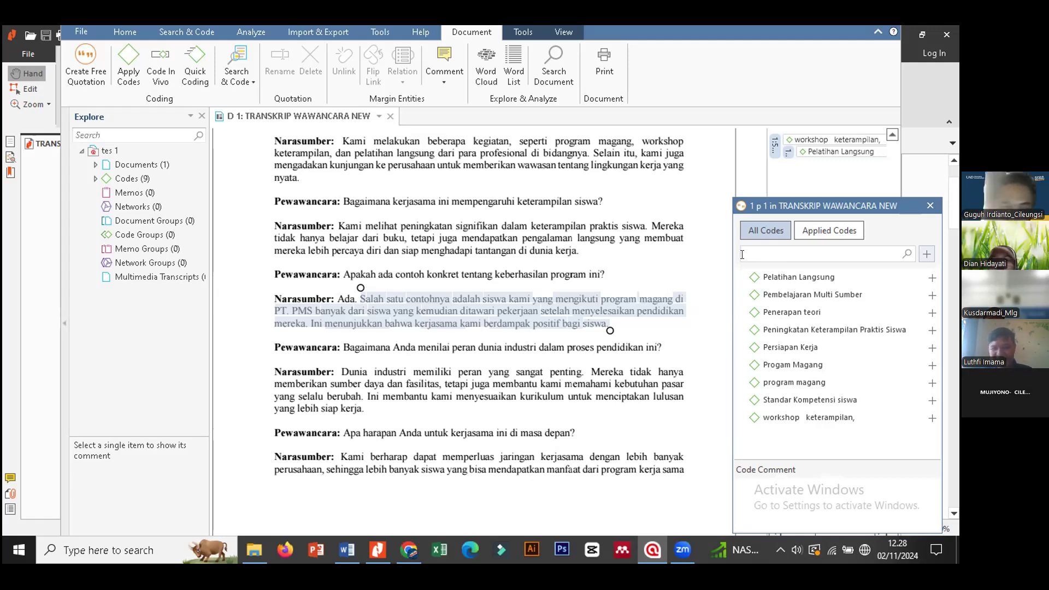
scroll(557, 321, up, 1)
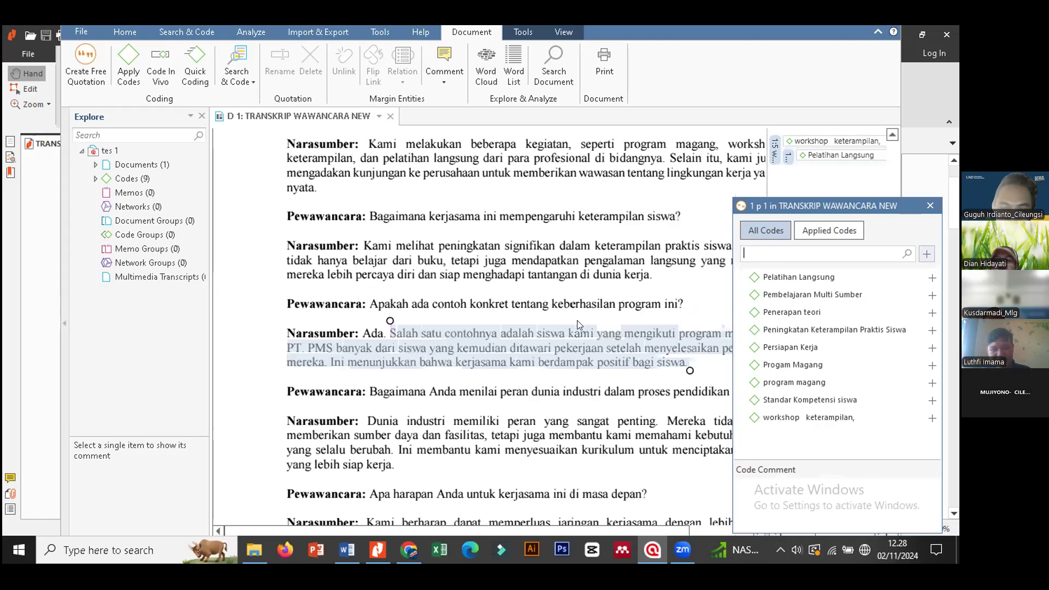
drag(800, 200, 844, 195)
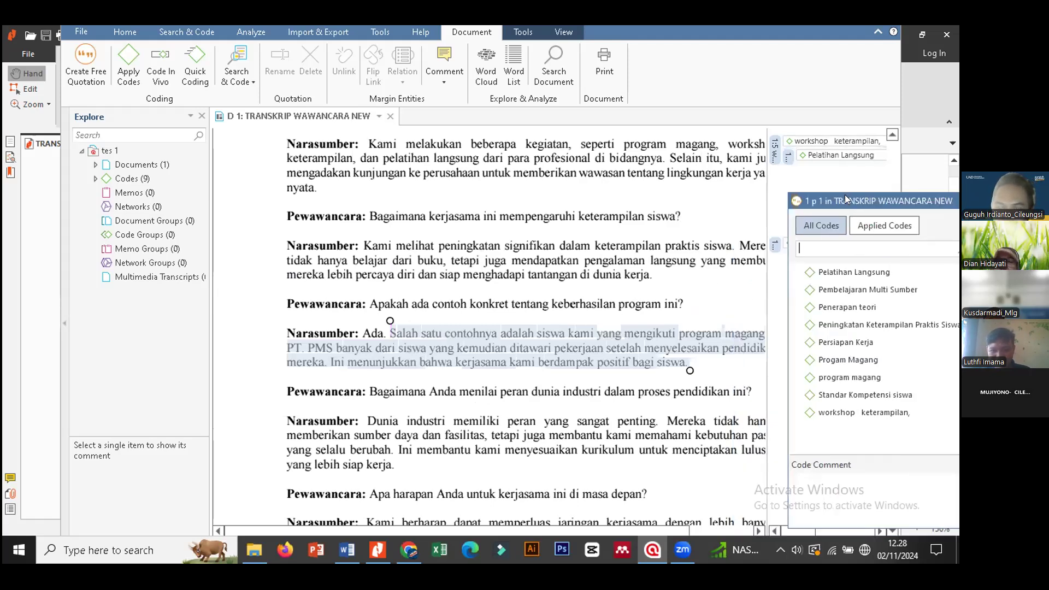
scroll(623, 336, down, 2)
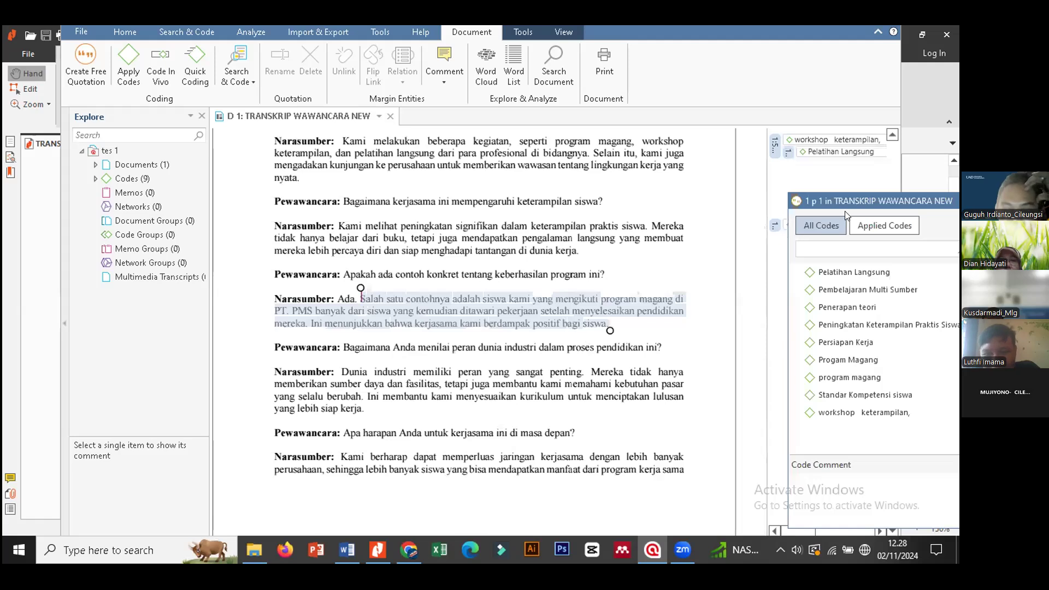
drag(848, 195, 779, 175)
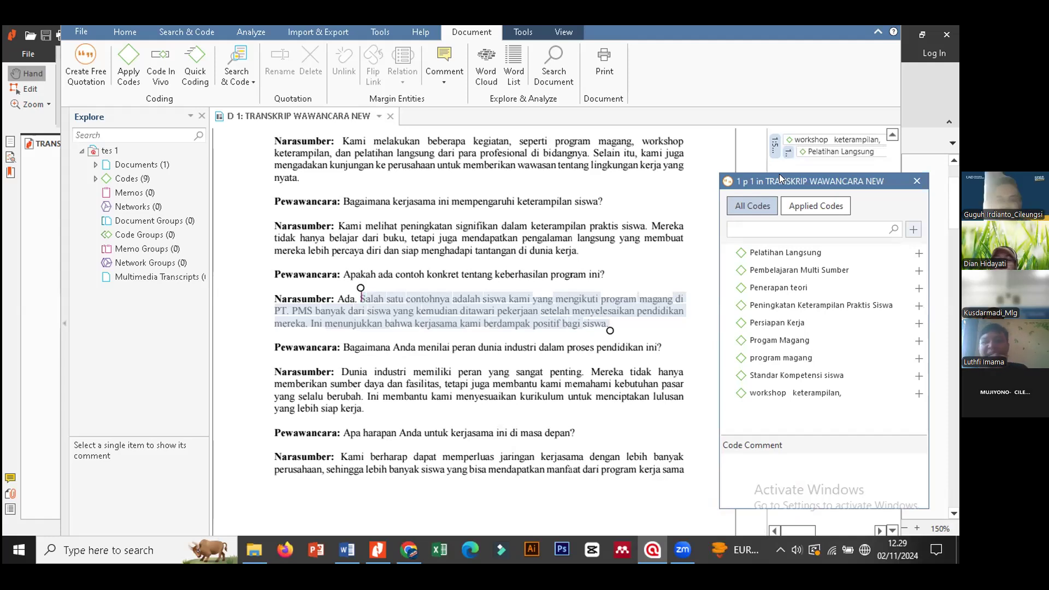
text(T)
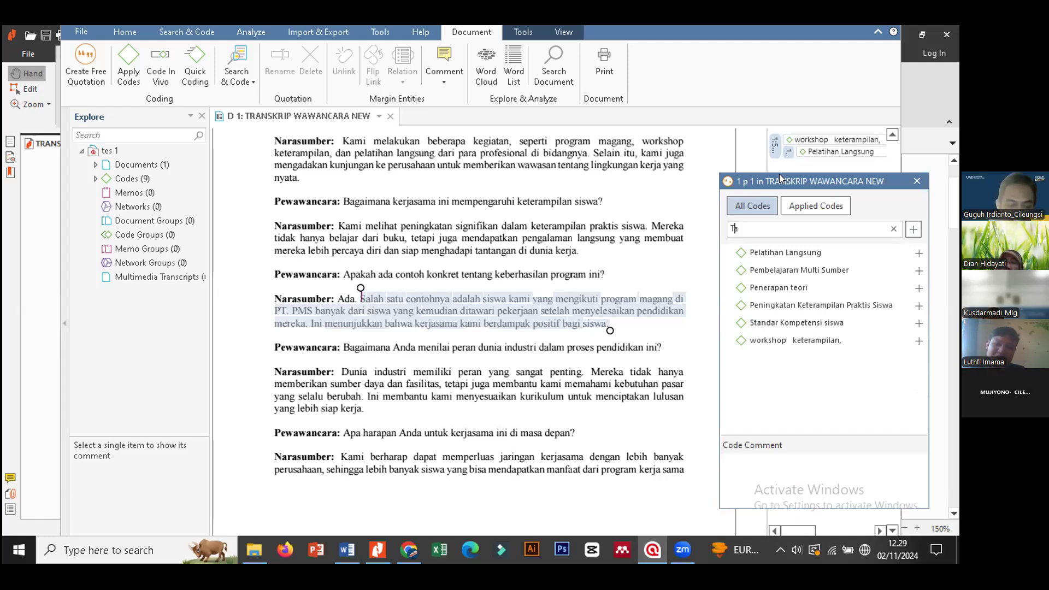
text(awaran Kerja)
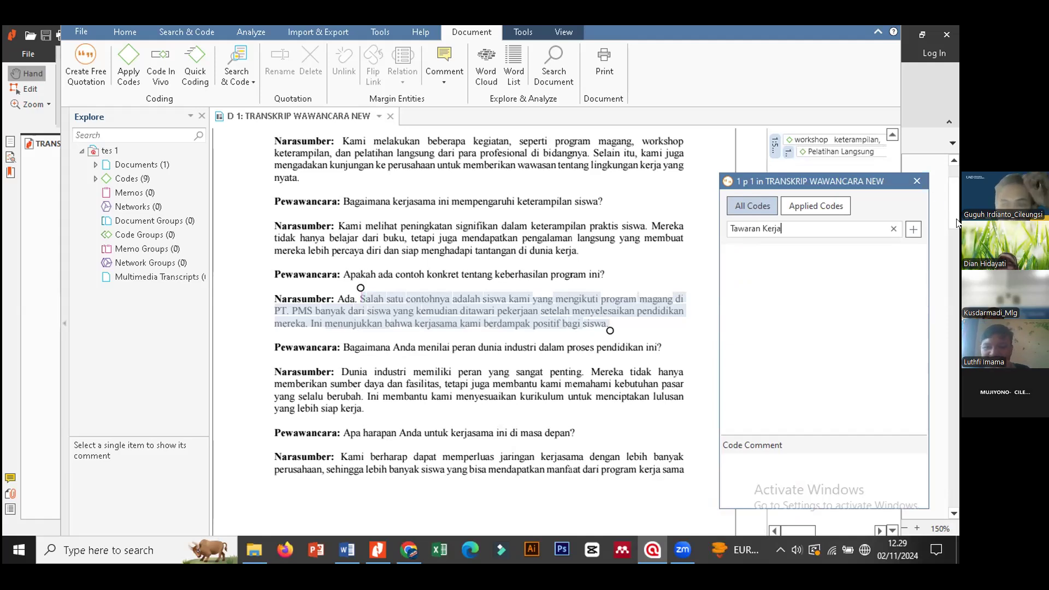
click(913, 230)
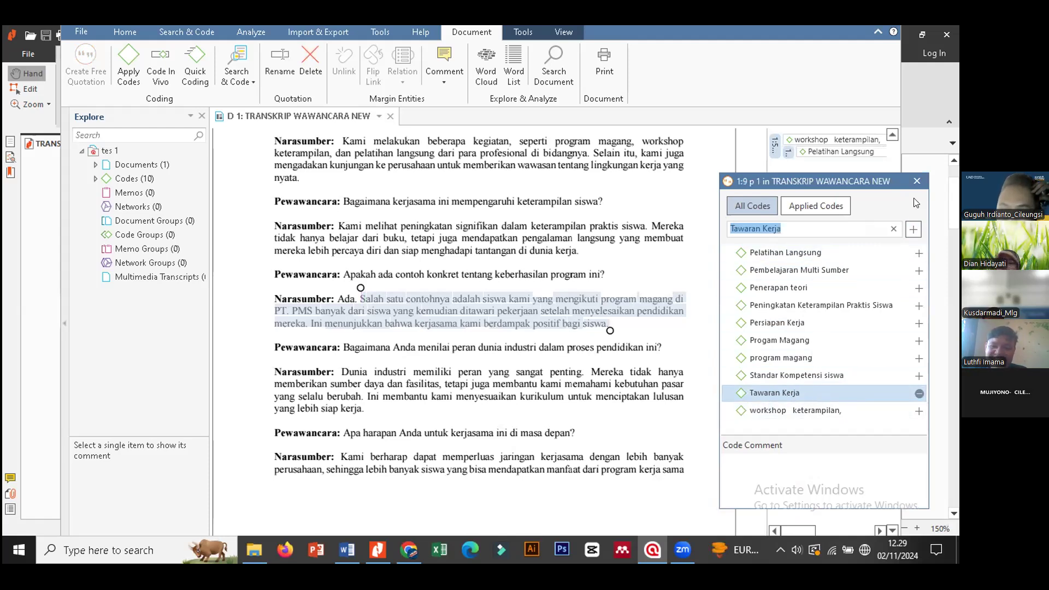
click(917, 182)
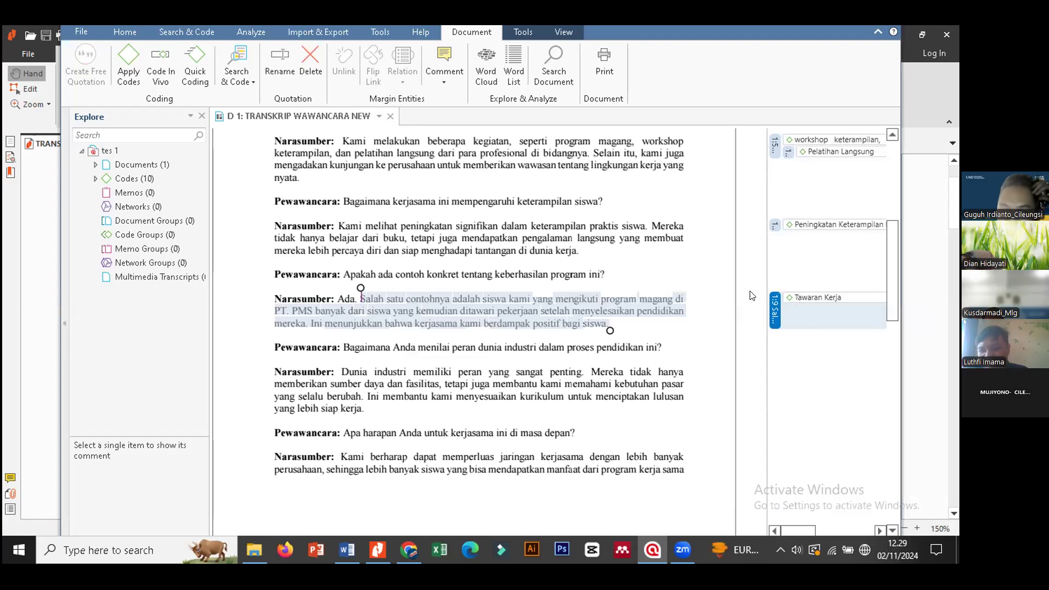
Prefix 'Akses ' to the Tawaran Kerja code, making it 'Akses Tawaran Kerja'.
right_click(822, 294)
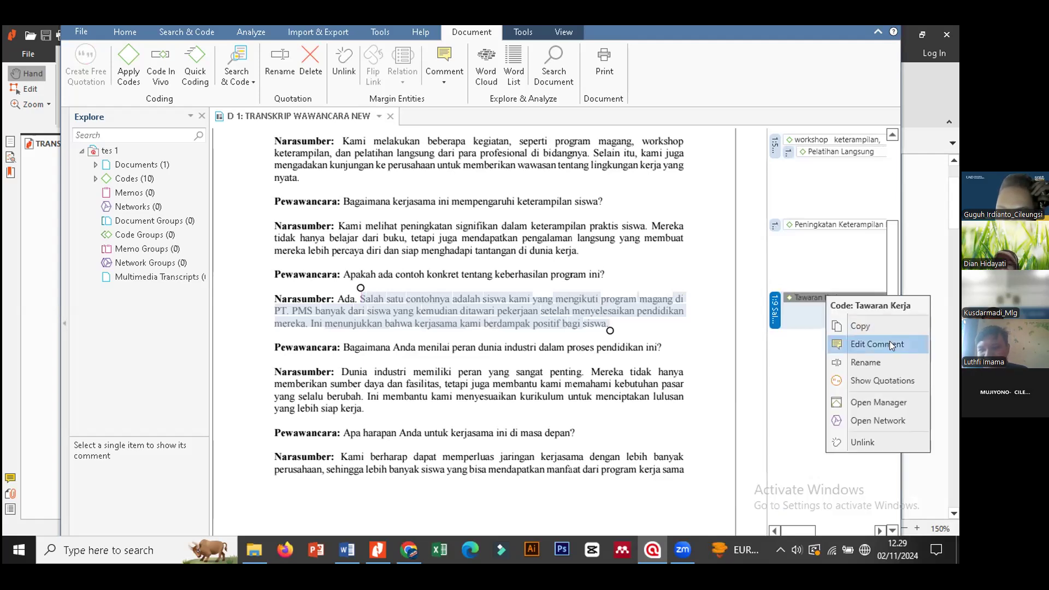
click(883, 353)
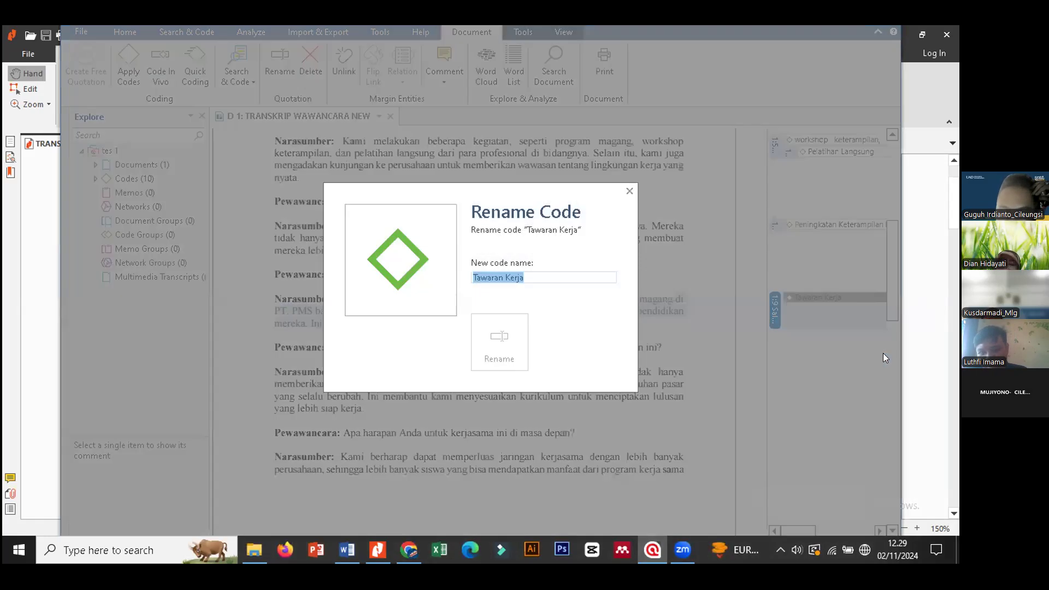
click(472, 277)
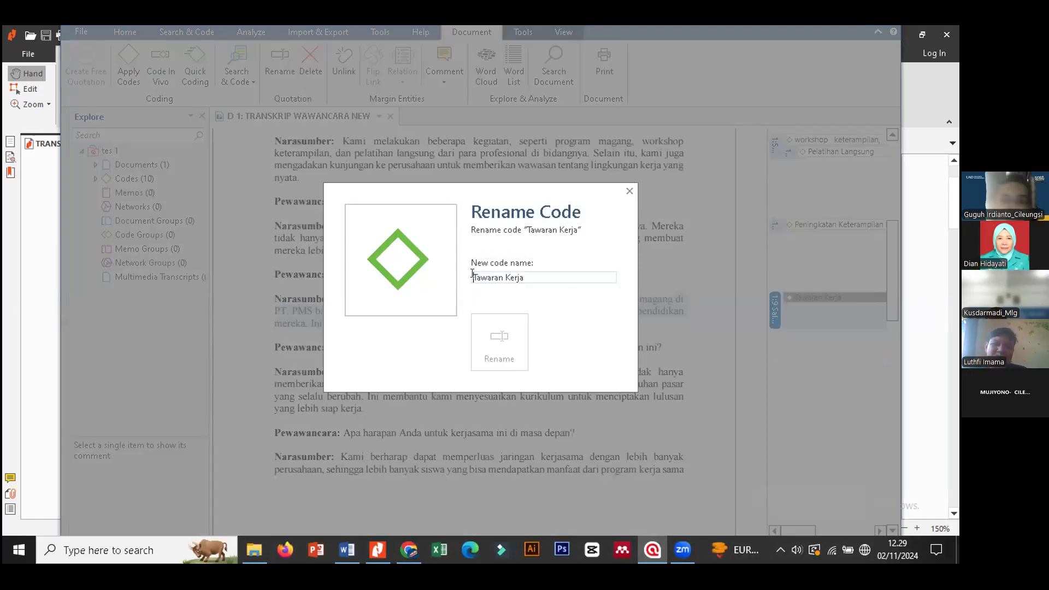
text(Akses)
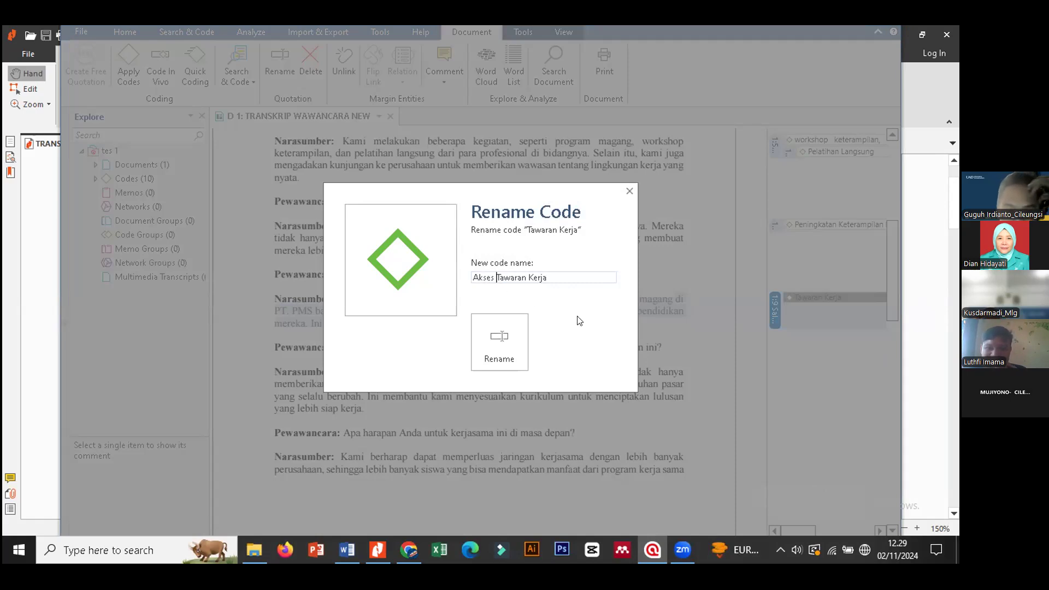
click(486, 327)
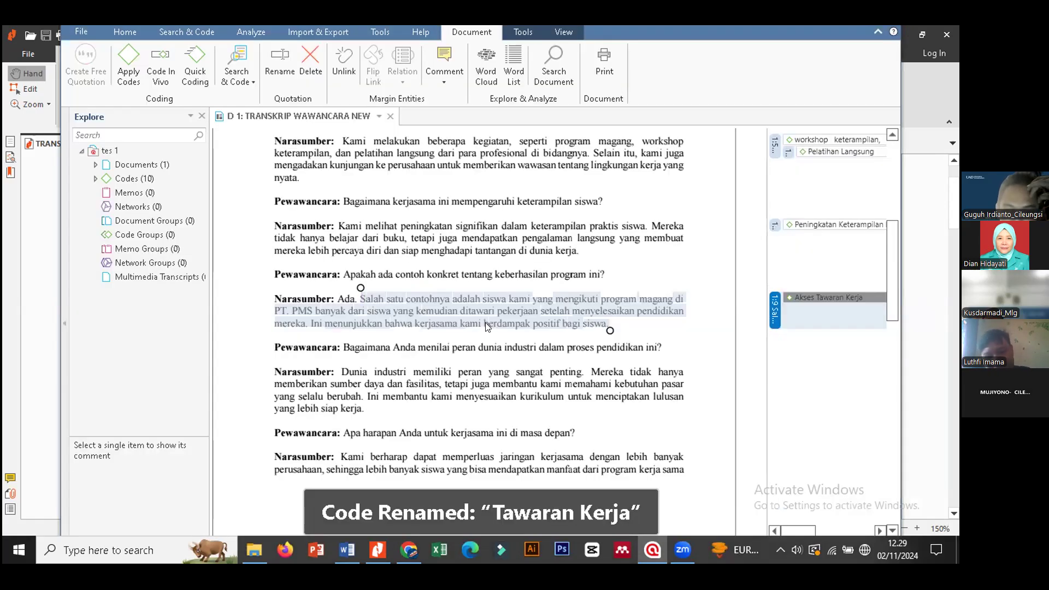
click(652, 325)
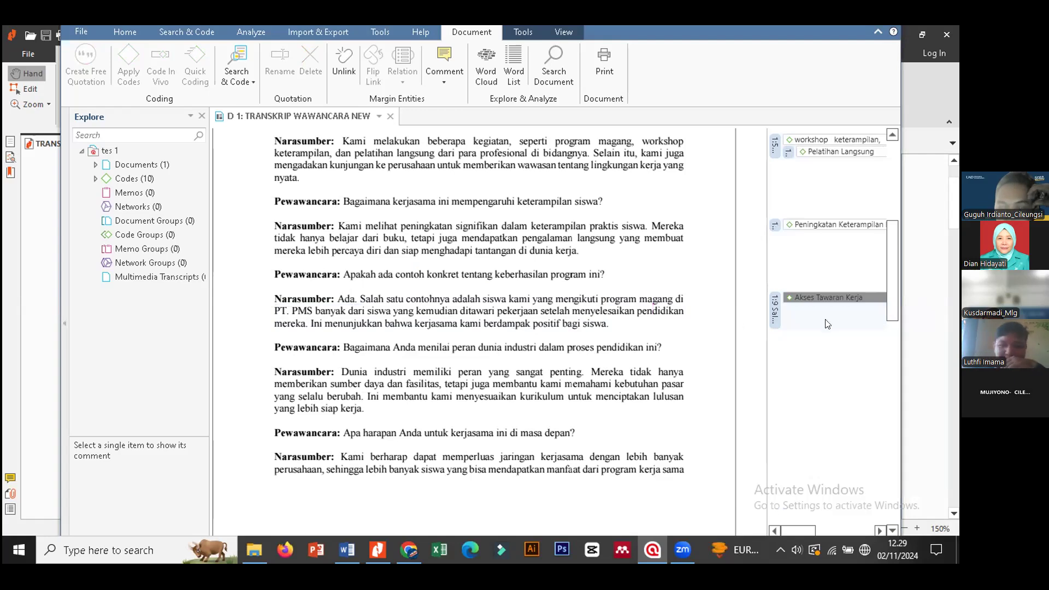
Scroll to the industry-role answer and select the passage beginning 'Mereka tidak hanya'.
drag(892, 284, 899, 322)
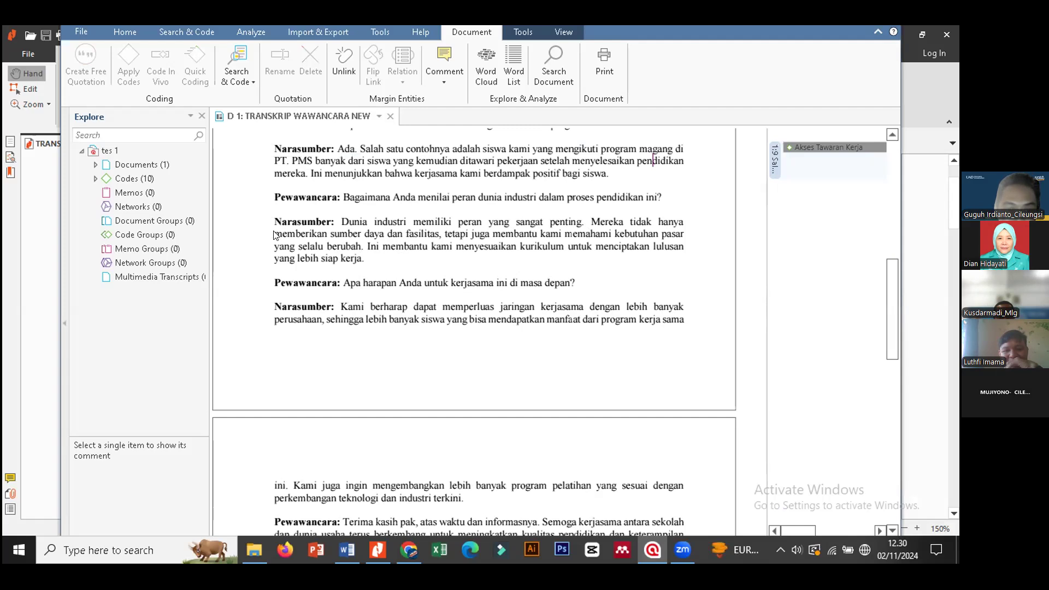
drag(591, 221, 363, 258)
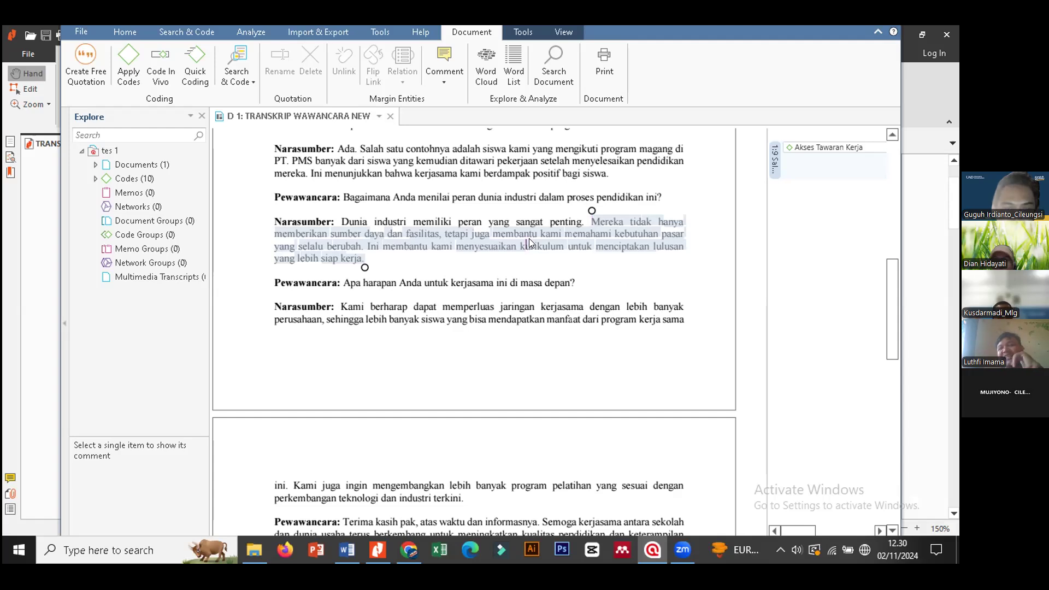
Tag the passage from 'Mereka' through 'fasilitas' with new code 'Memberikan Sumber Daya dan Fasilitas'.
double_click(623, 246)
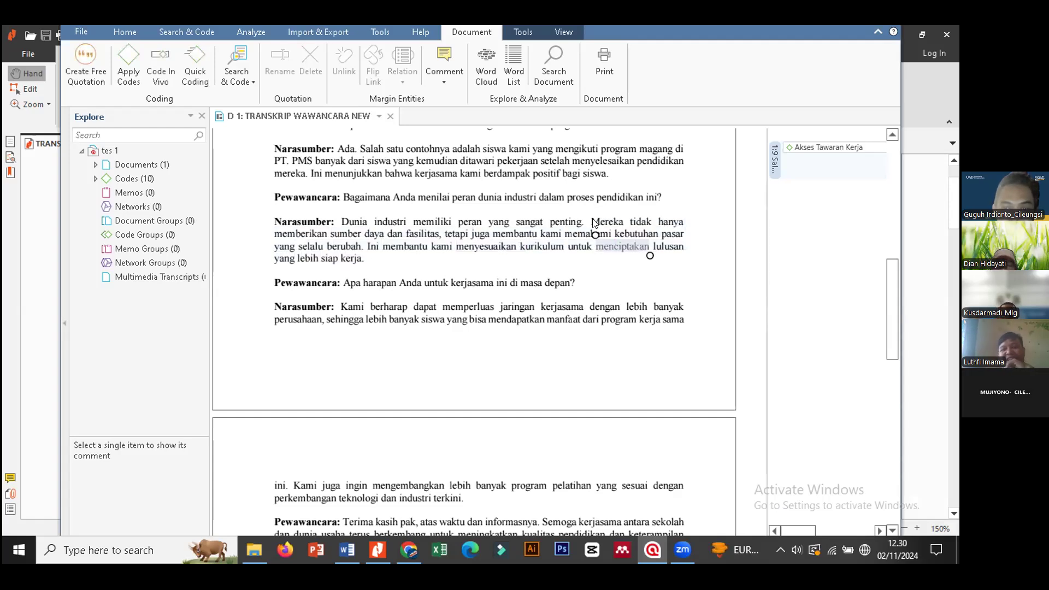
drag(602, 222, 440, 236)
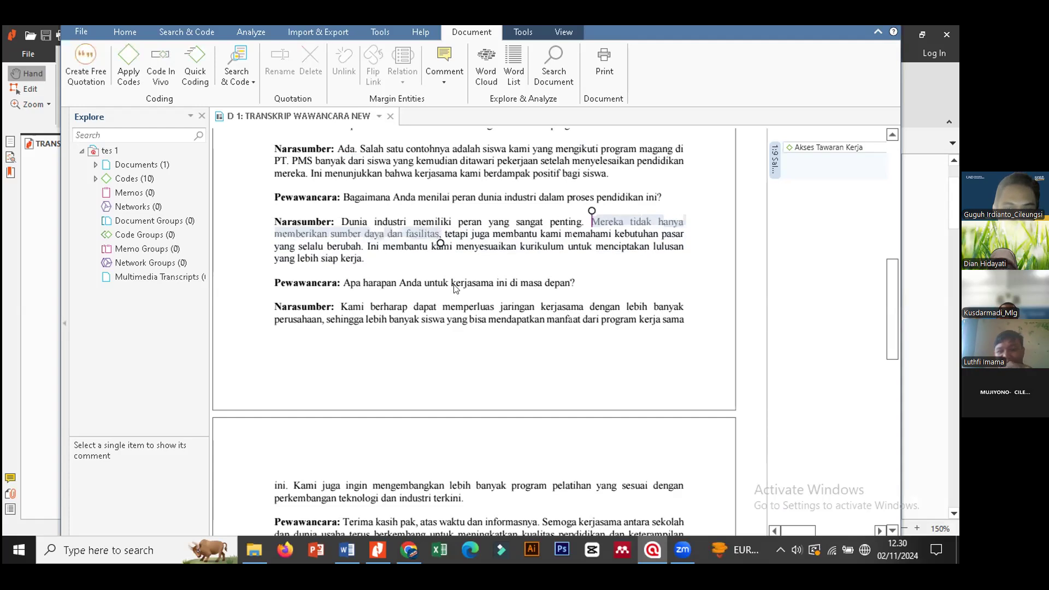
right_click(409, 228)
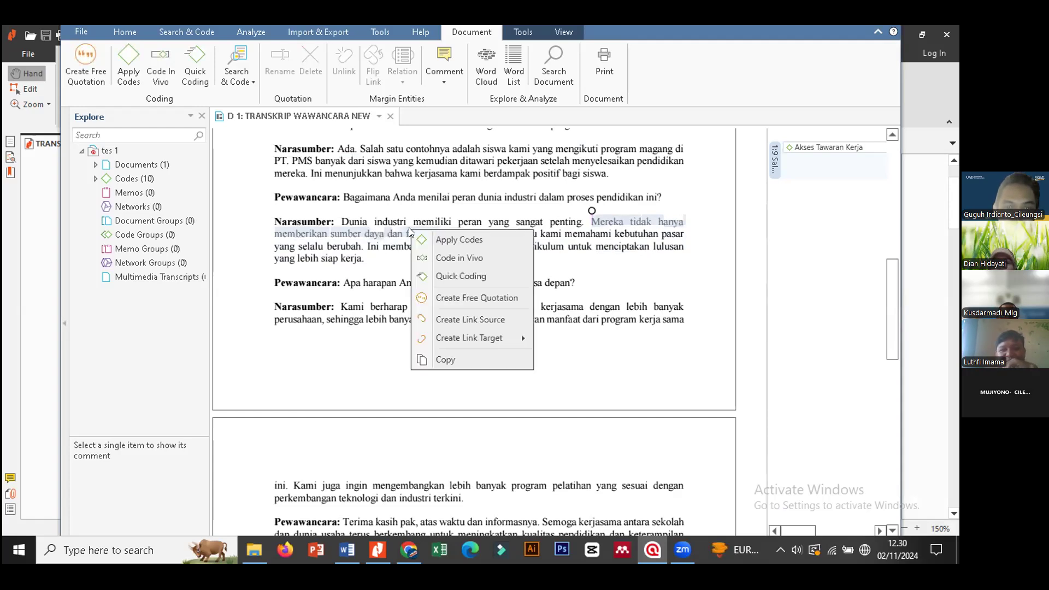
click(490, 240)
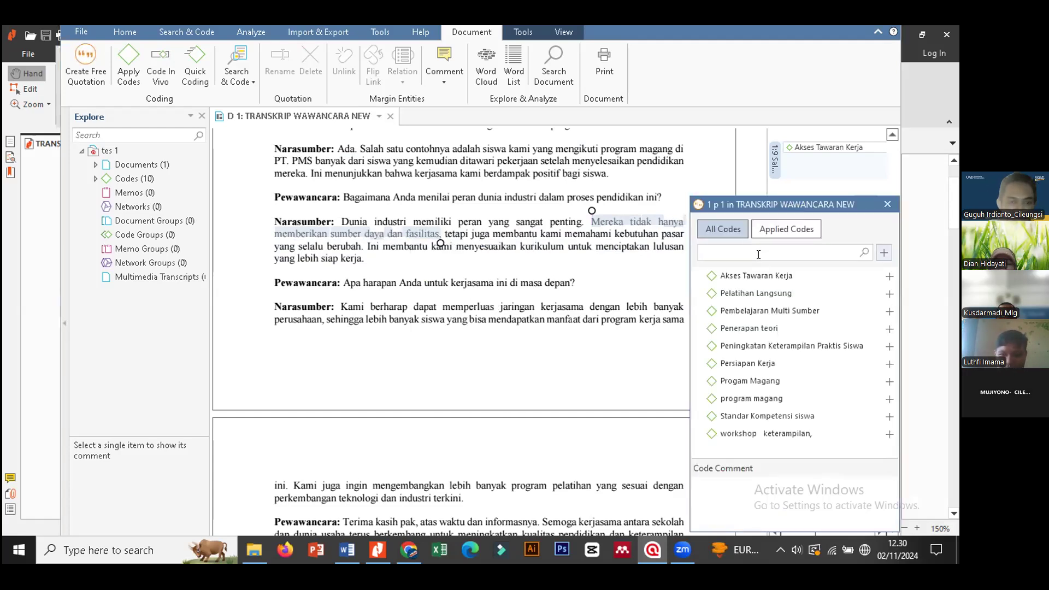
text(Memberi)
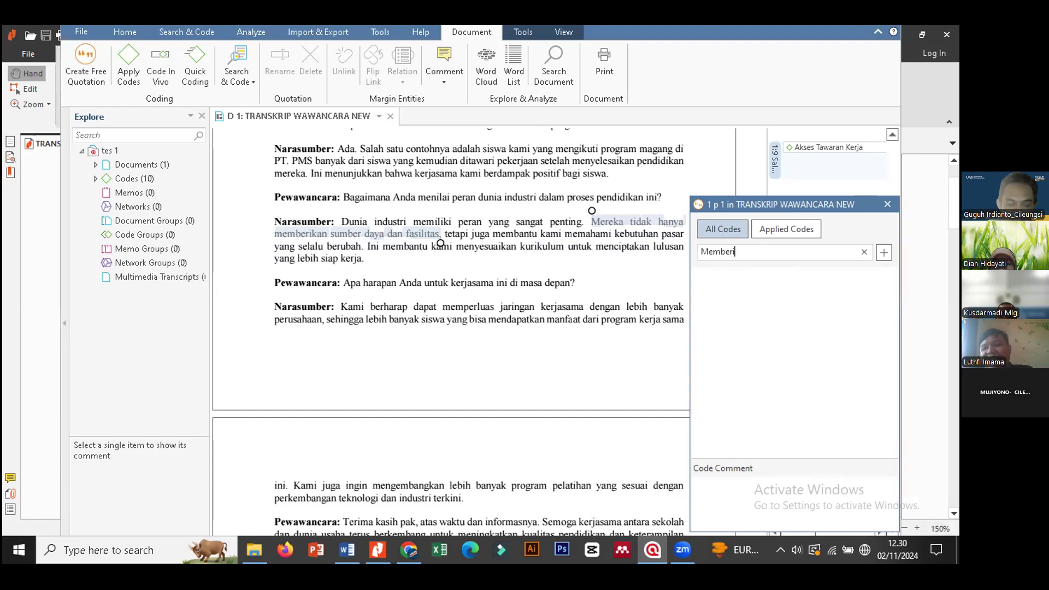
text(kan Sumbe)
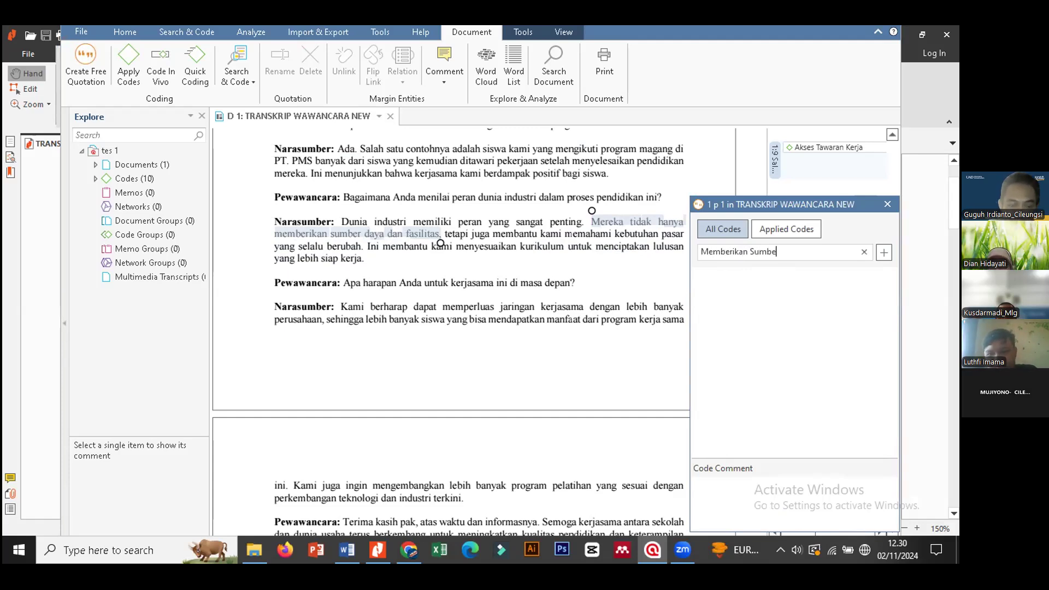
text(r Daya dan Fasilitas)
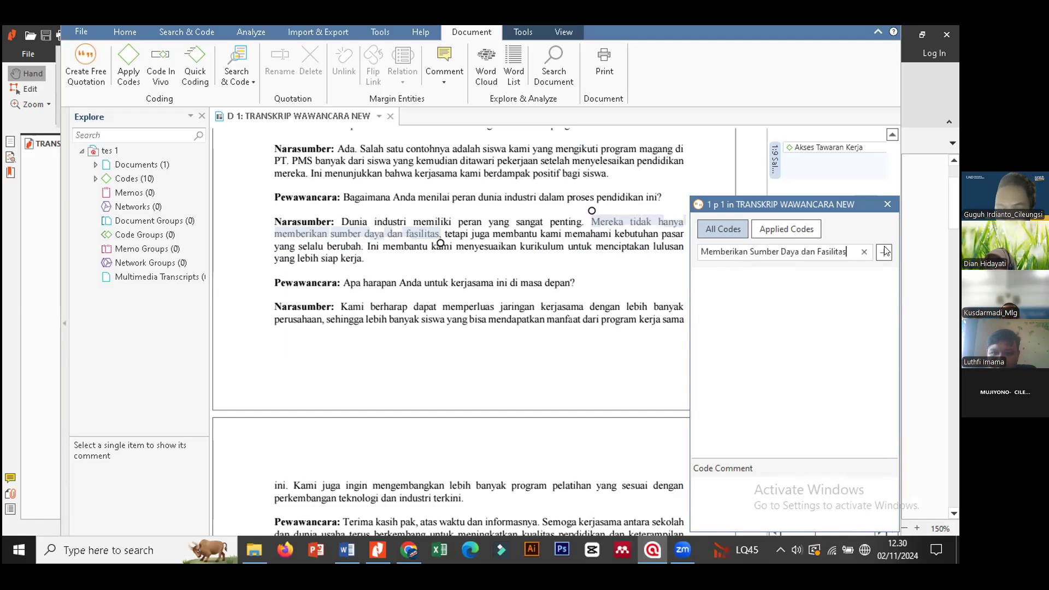
click(885, 251)
click(887, 201)
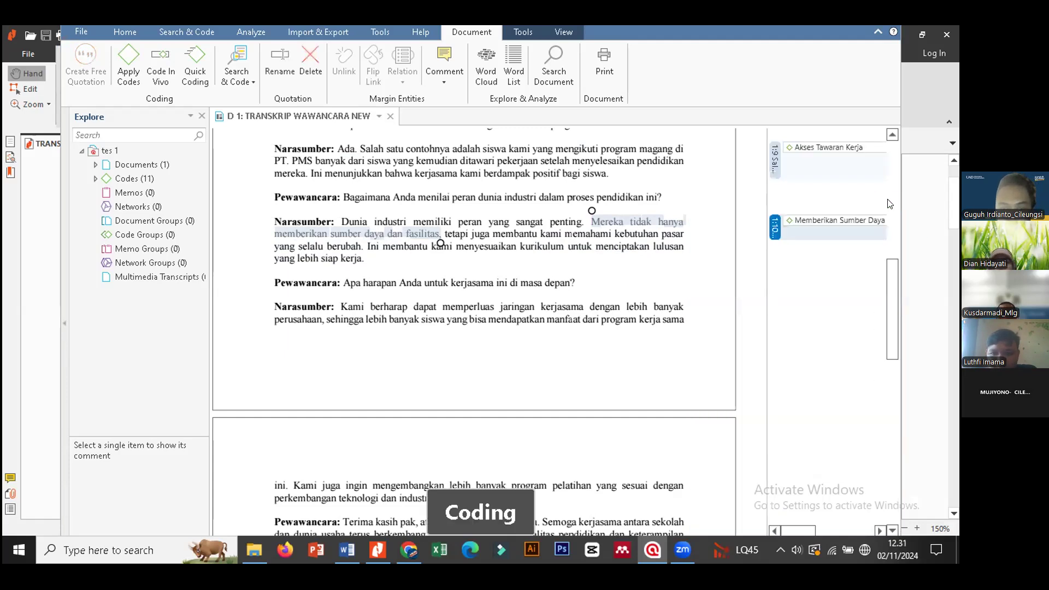
click(506, 249)
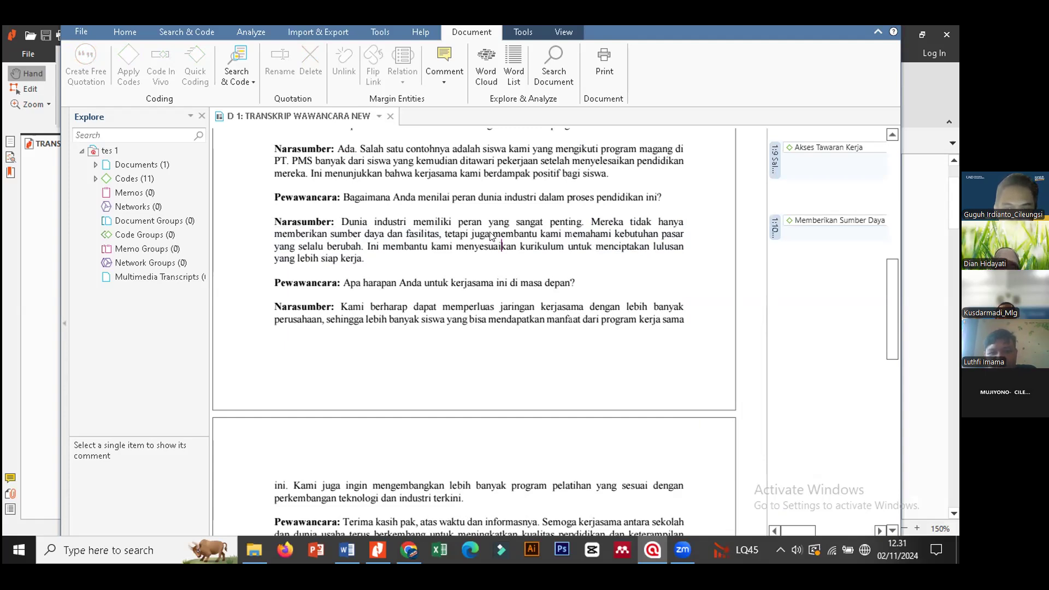
Tag 'membantu kami memahami kebutuhan pasar' with the new code Membantu Memahami Kebutuhan Pasar.
drag(493, 234, 676, 229)
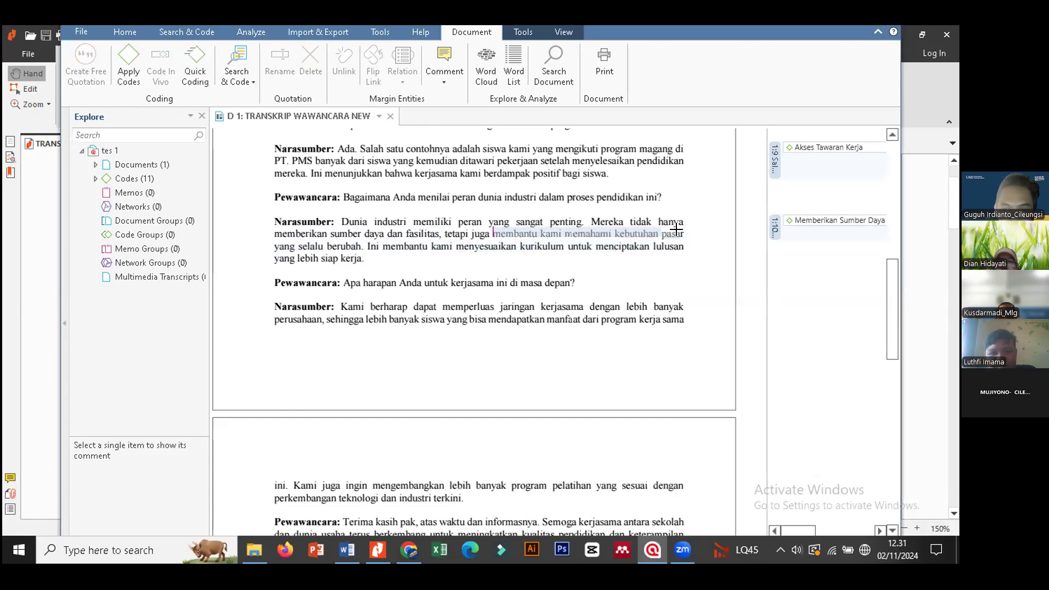
right_click(637, 229)
click(703, 238)
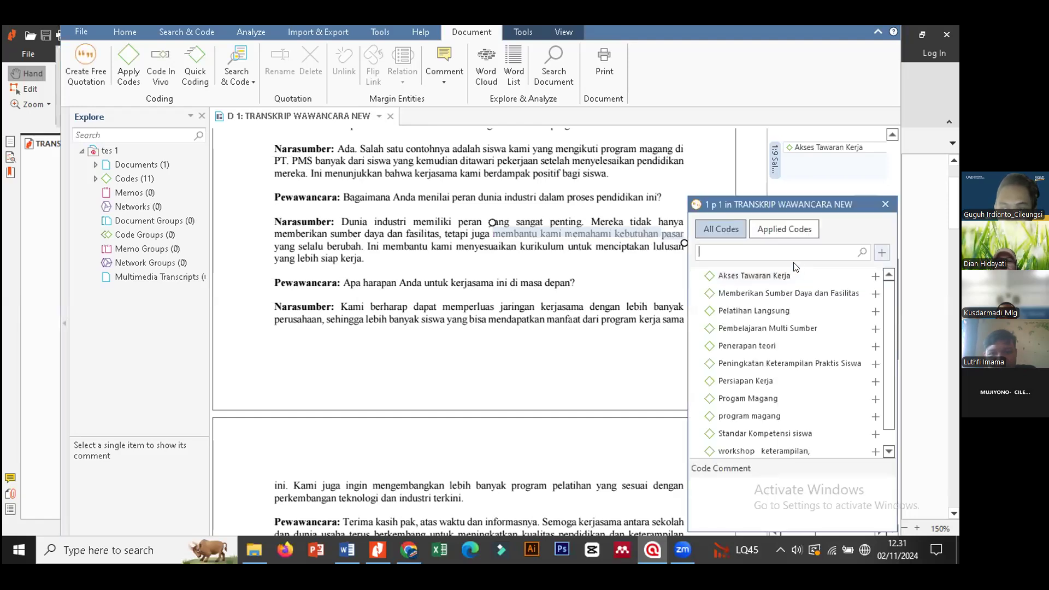
text(Mem)
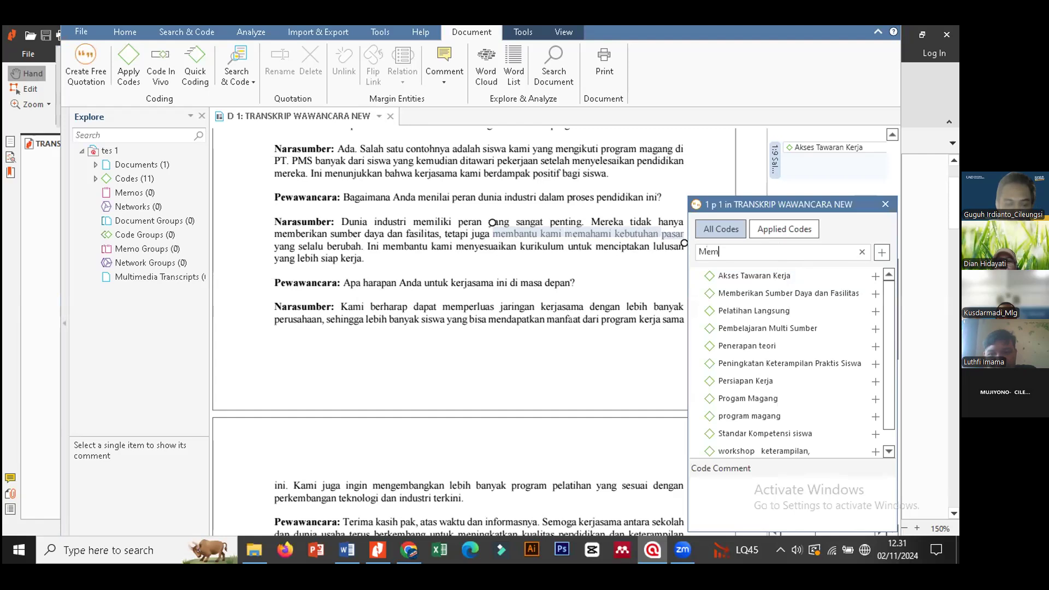
text(bantu Memahami Kebutuhan Pasar)
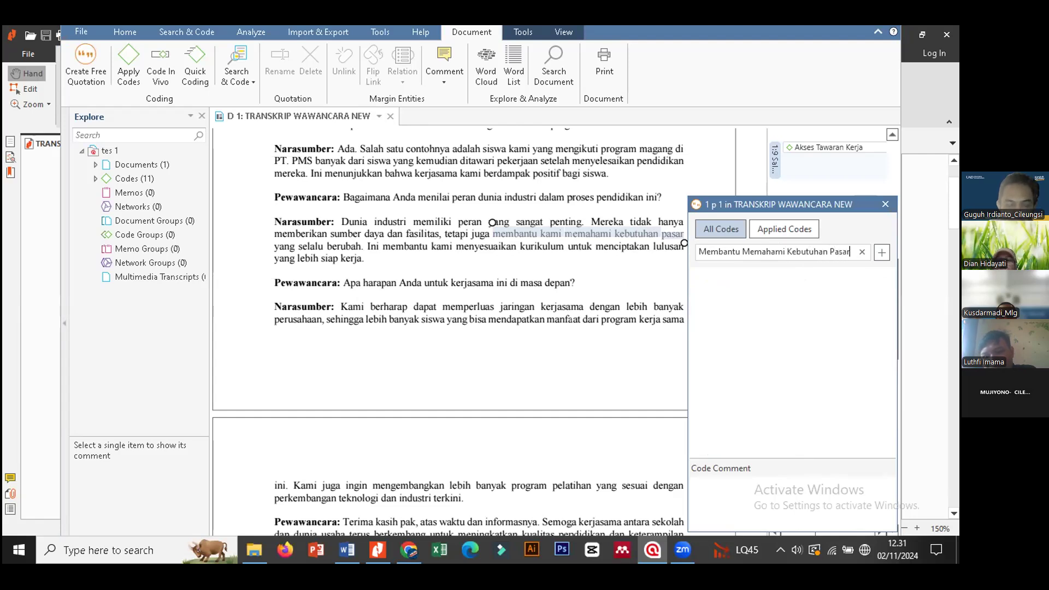
click(881, 252)
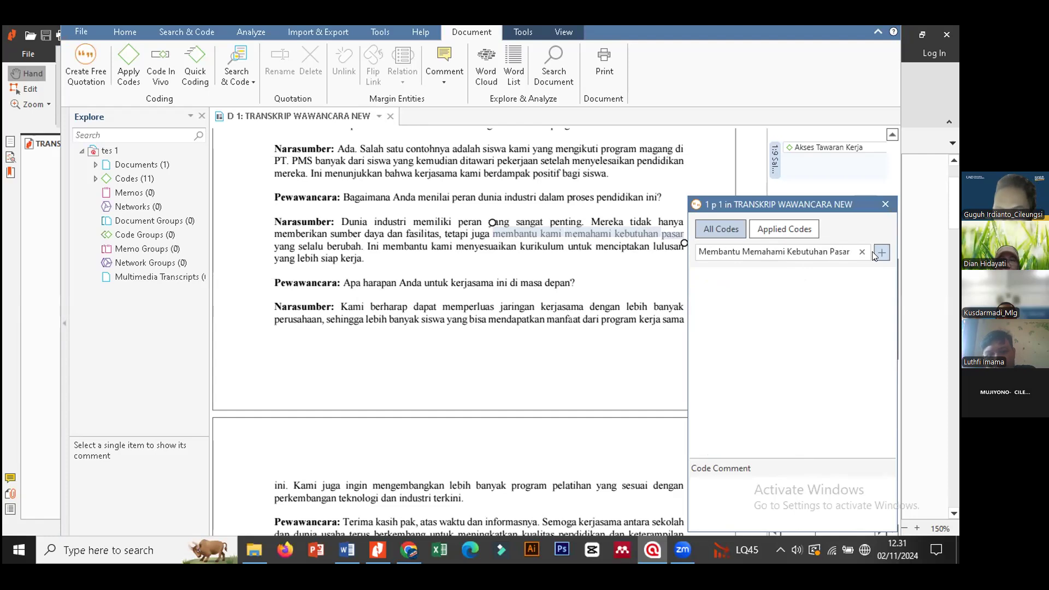
click(619, 245)
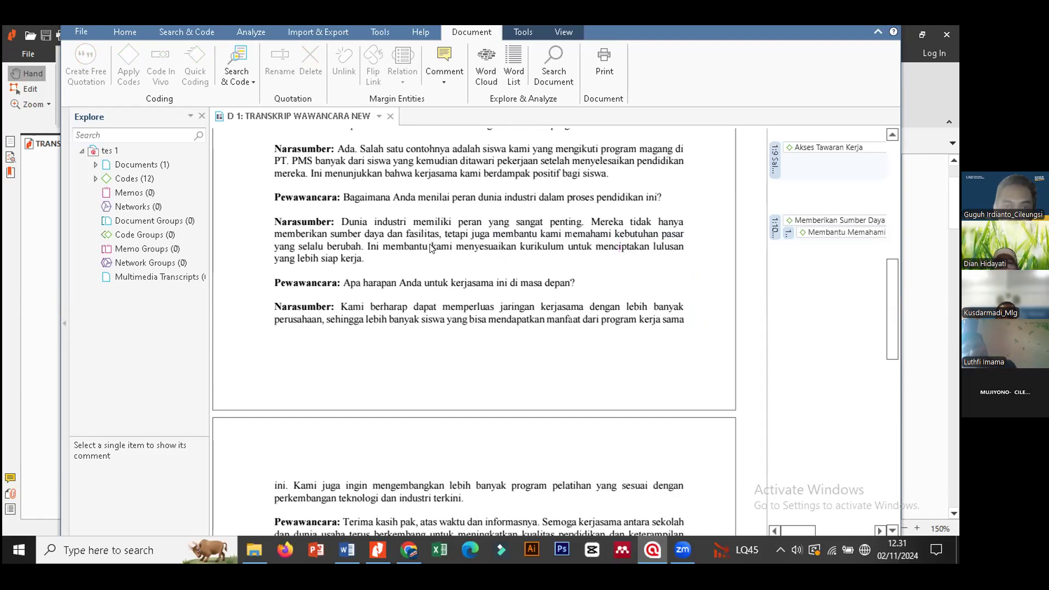
Tag 'membantu kami menyesuaikan kurikulum' with the new code Keselarasan Kurikulum.
drag(381, 246, 563, 247)
right_click(546, 249)
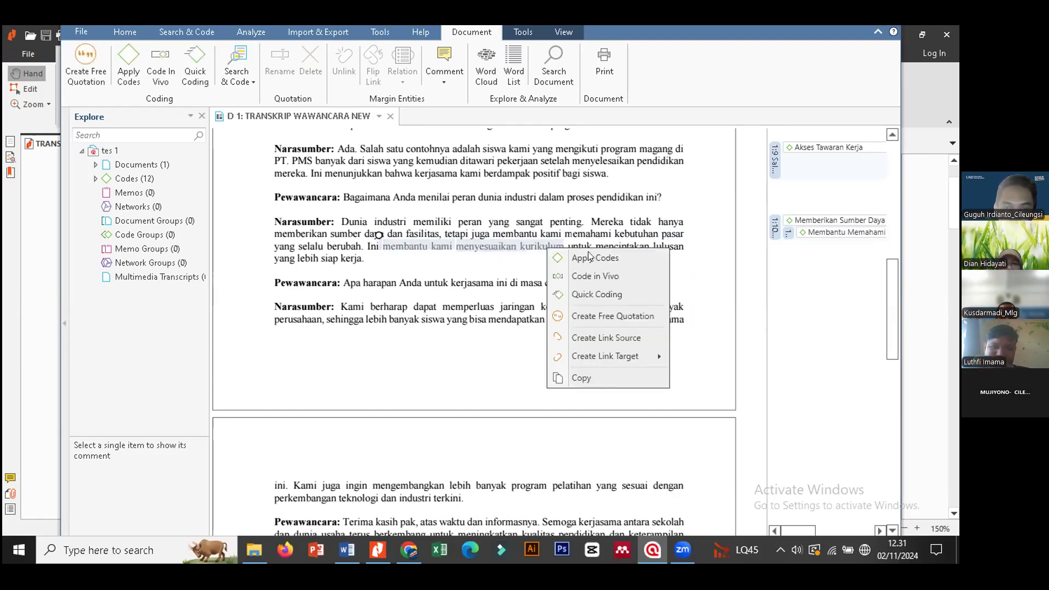
click(595, 258)
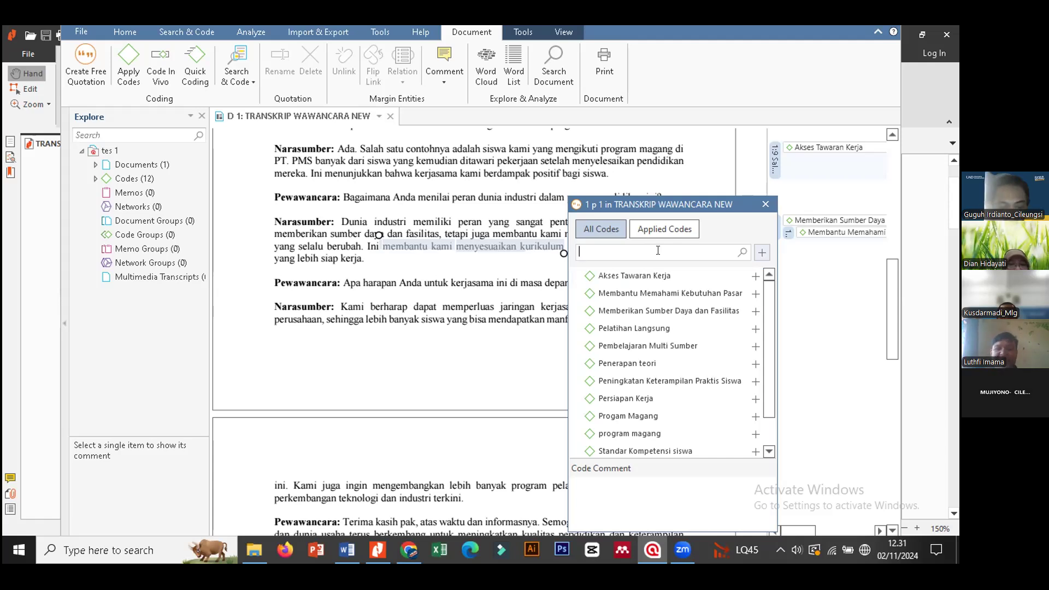
text(Keselarasan)
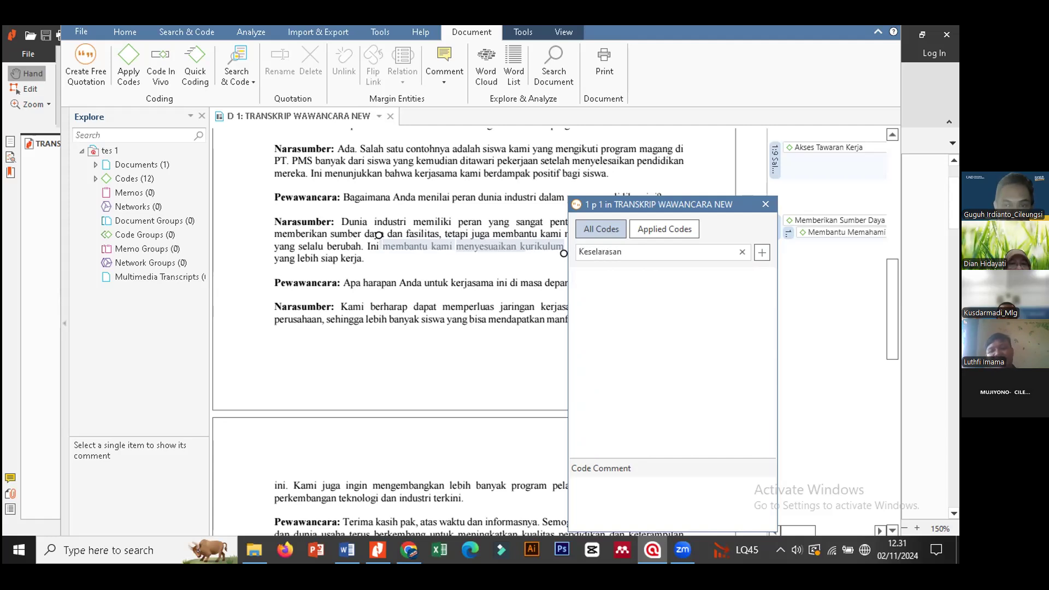
text(Kurikulum)
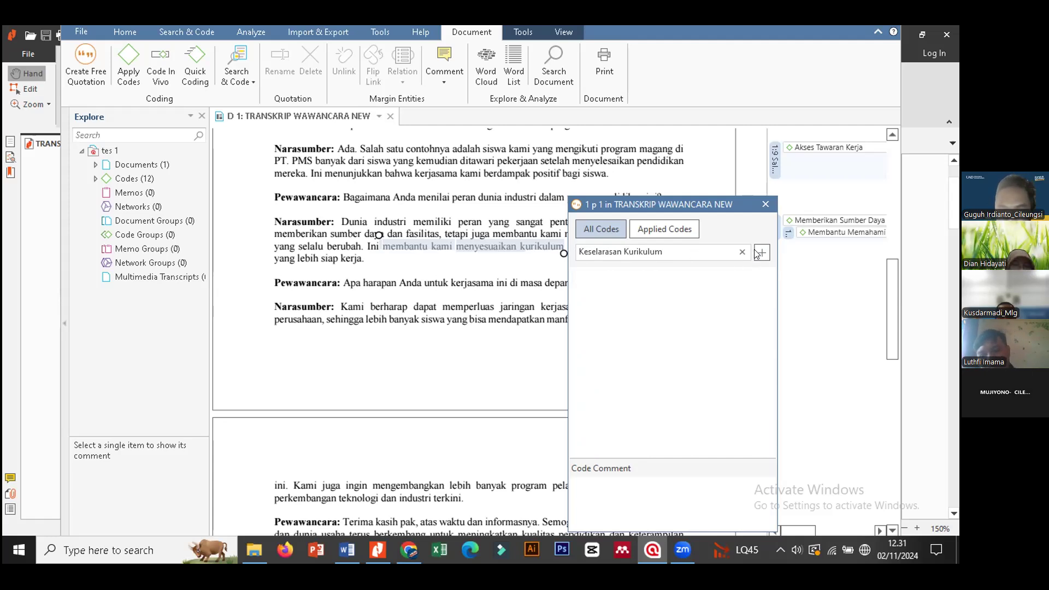
click(758, 252)
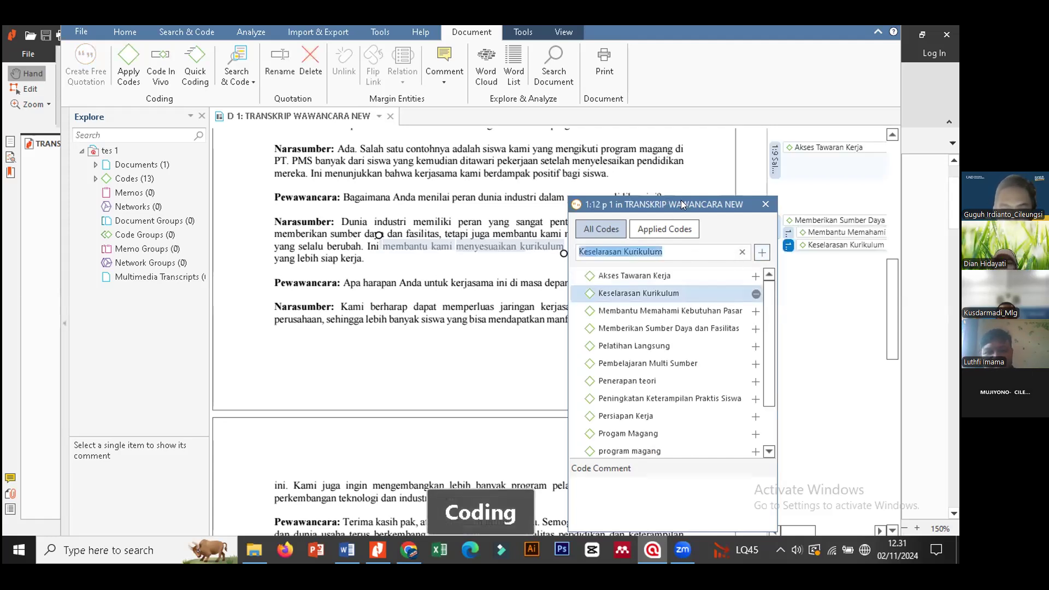
drag(688, 205, 834, 200)
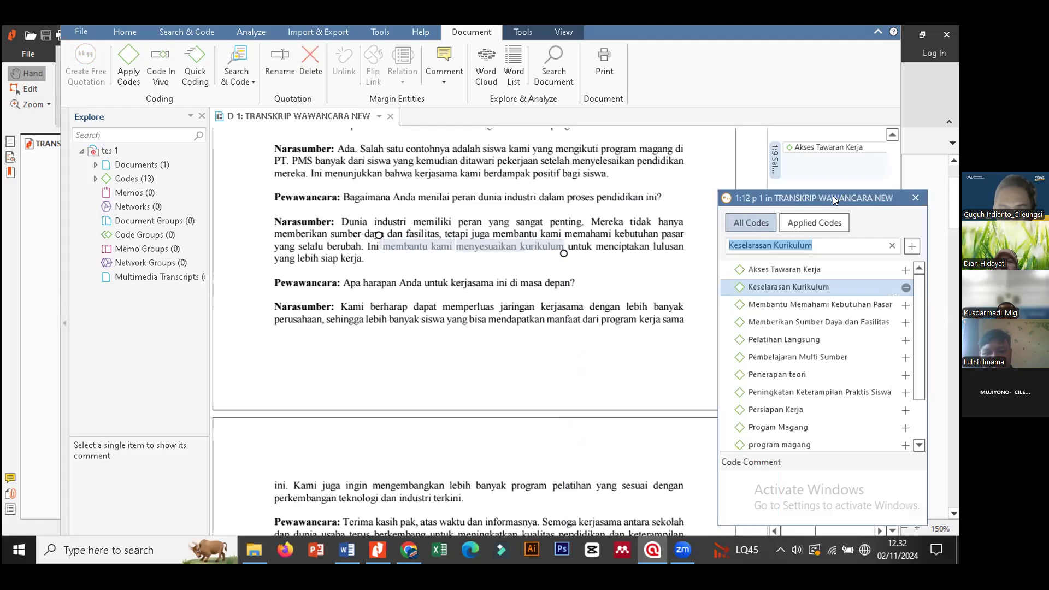
click(623, 269)
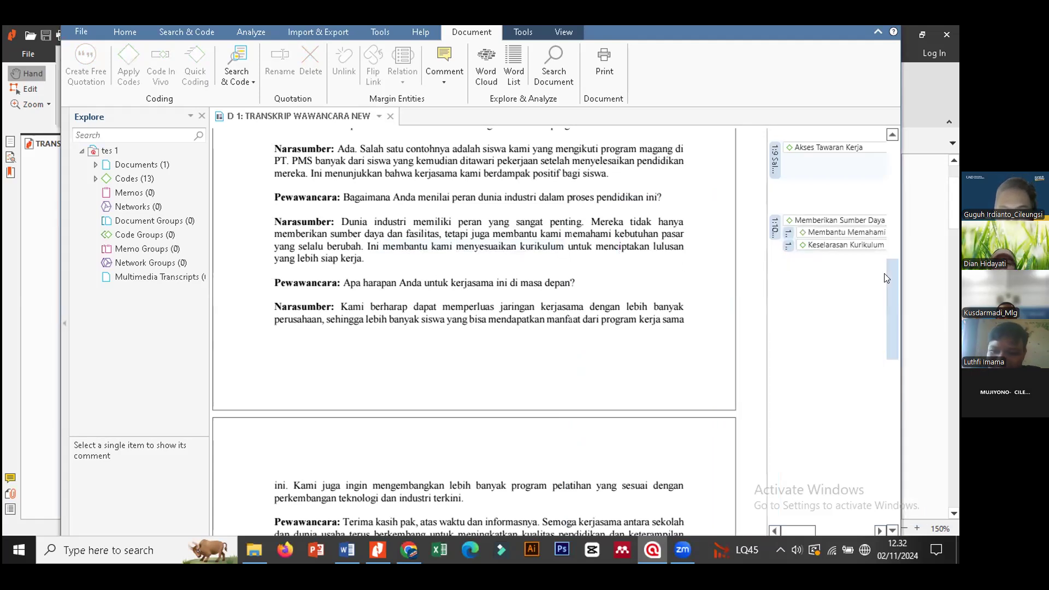
scroll(890, 315, down, 1)
Tag the hope to partner with more companies with new code Memperbanyak Kerjasama dengan DuDi.
scroll(888, 317, down, 2)
scroll(884, 308, up, 2)
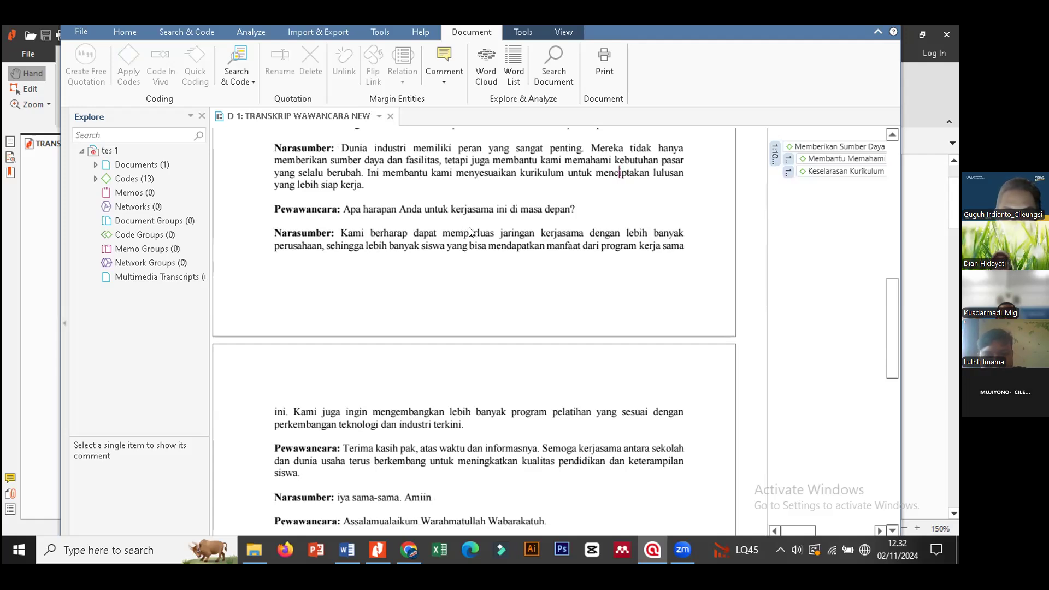
mouse_move(335, 234)
mouse_down()
mouse_move(595, 227)
mouse_move(475, 246)
mouse_move(321, 247)
mouse_up()
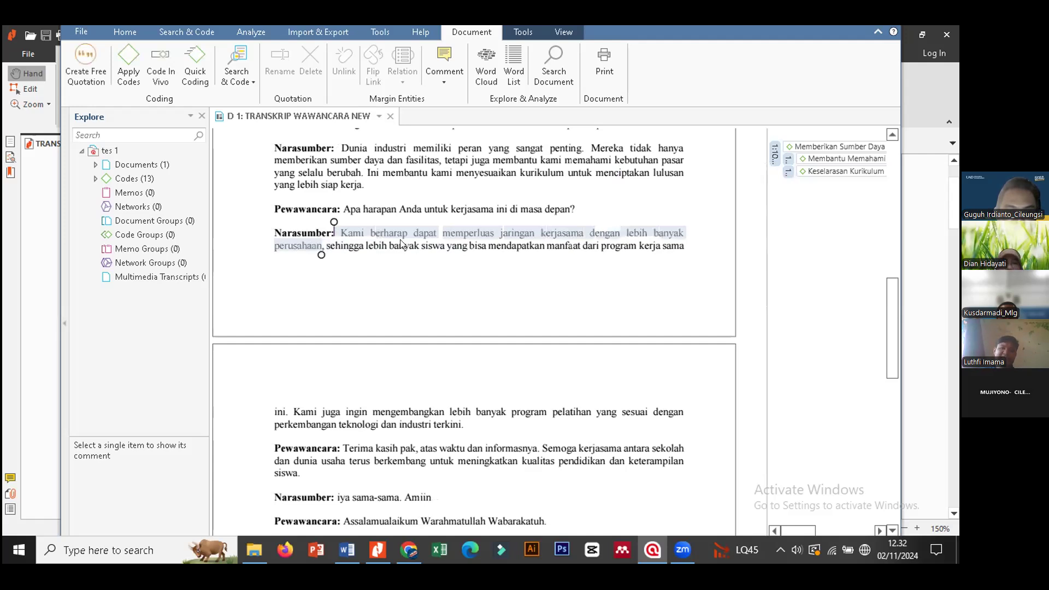
right_click(489, 230)
click(542, 242)
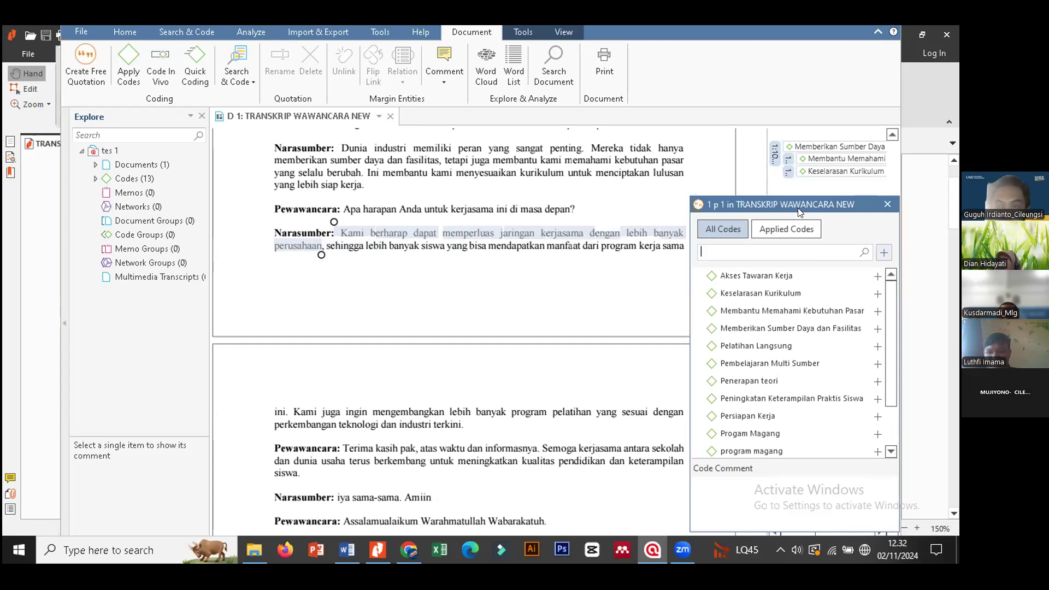
drag(794, 199, 850, 194)
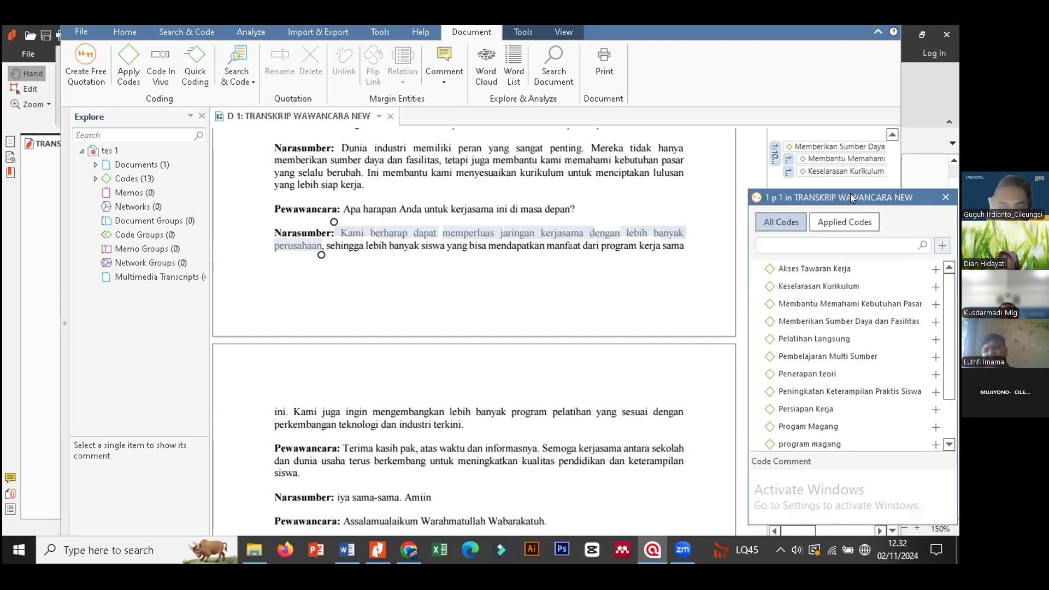
text(Memper)
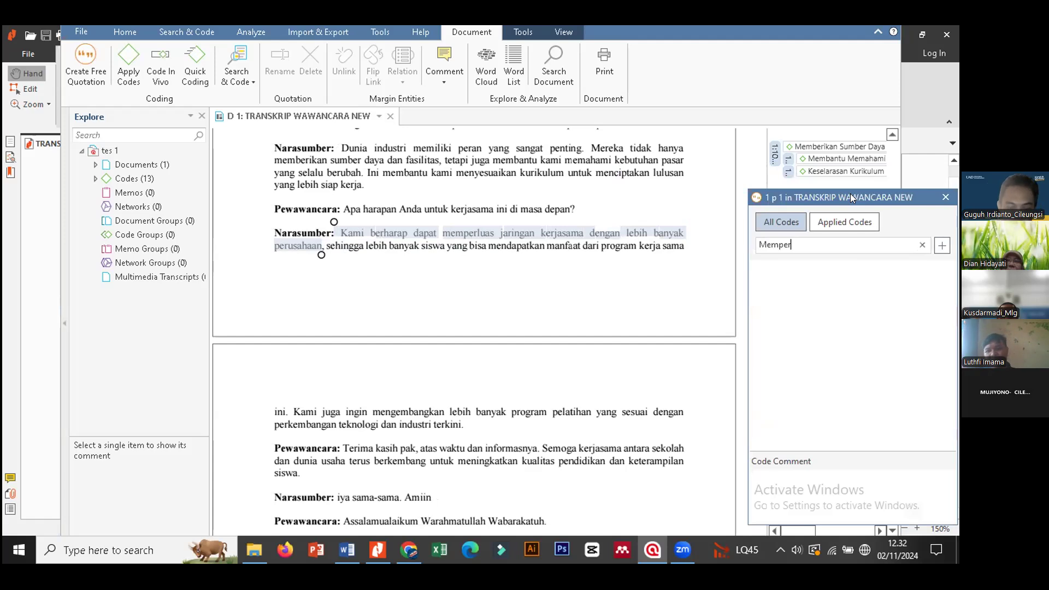
text(banyak )
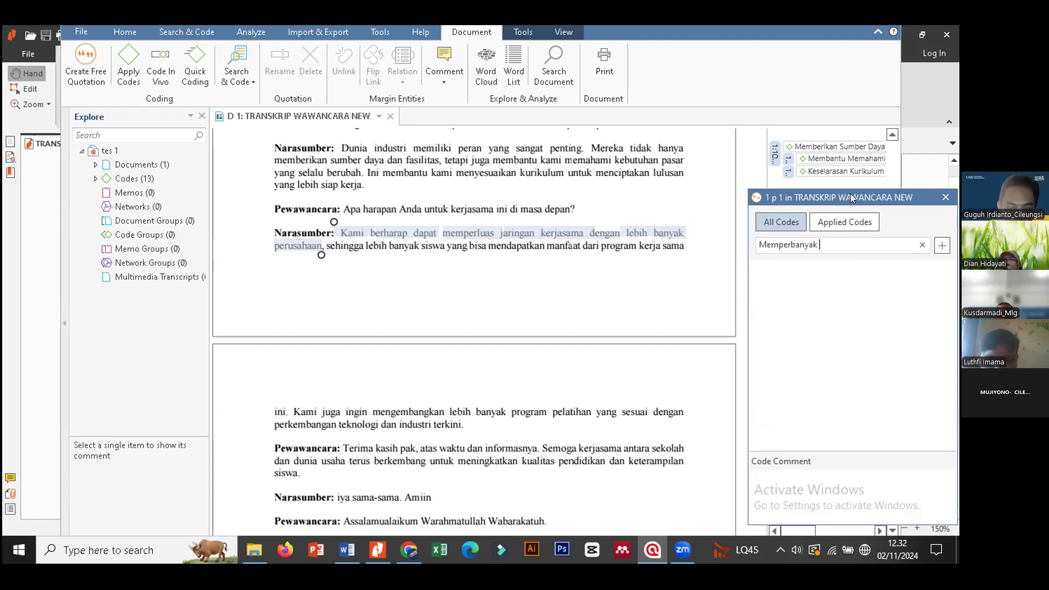
text(Kerjasama)
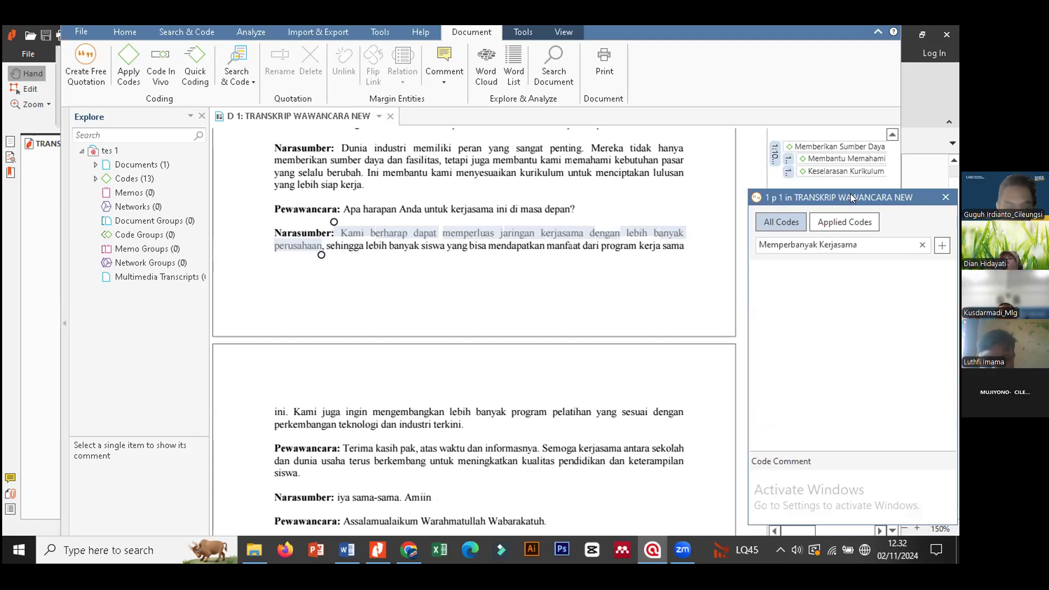
text( dengan D)
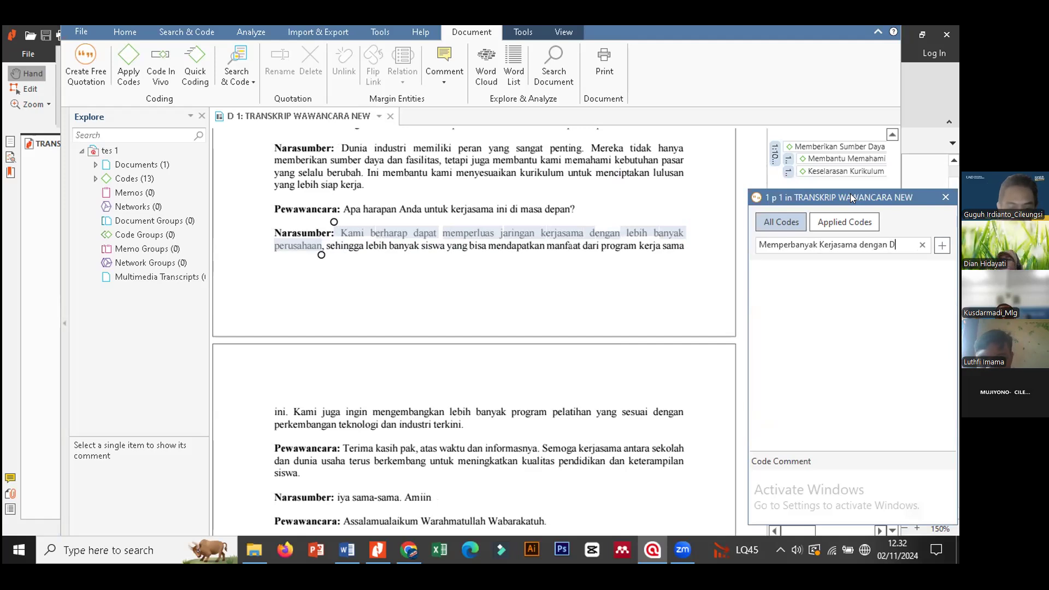
text(uDi)
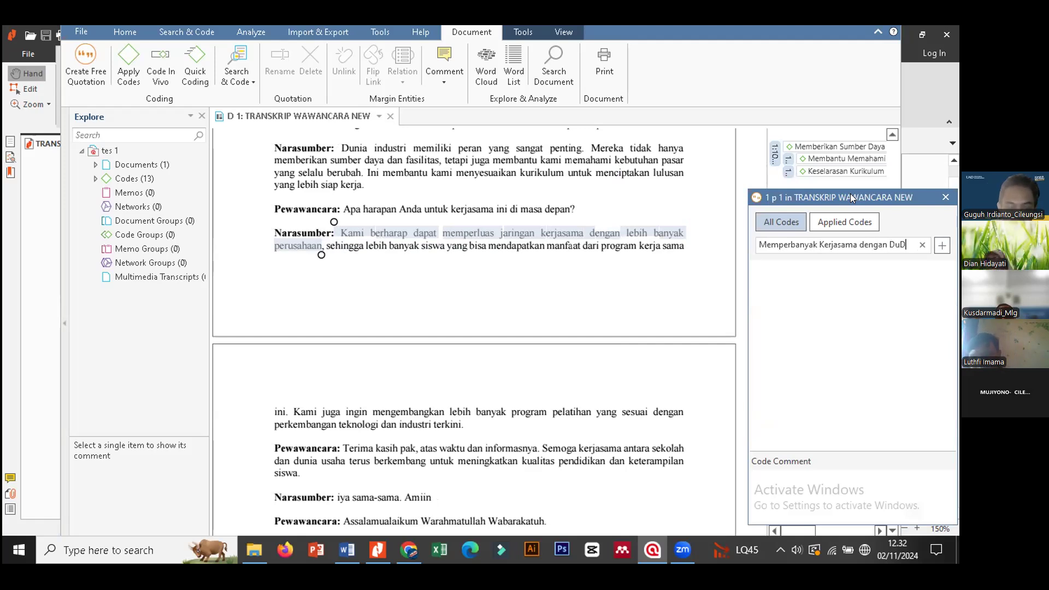
click(942, 246)
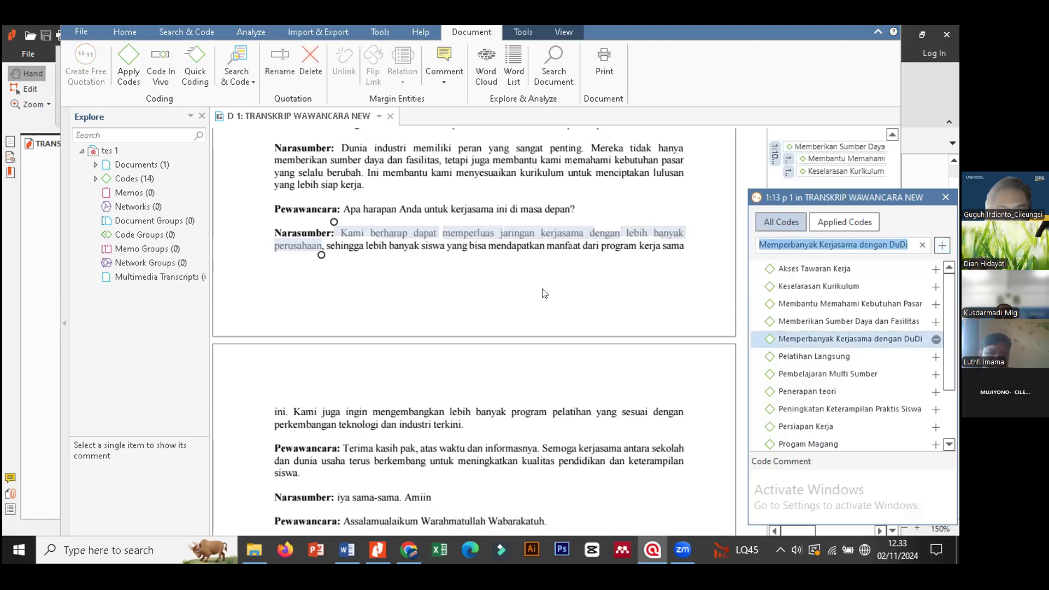
click(464, 262)
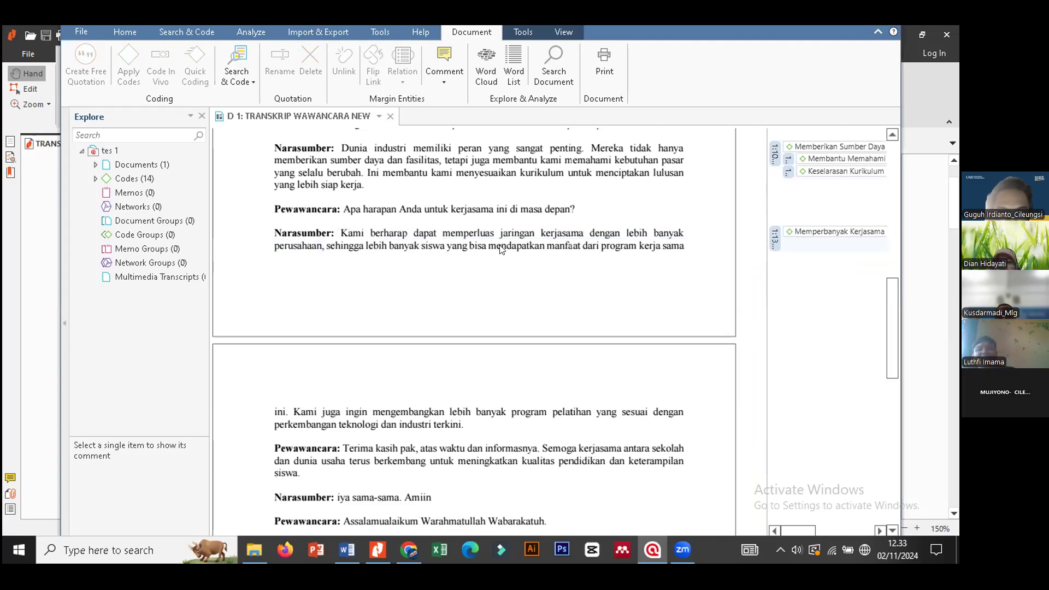
drag(423, 247, 681, 247)
Tag the training-programs sentence as quotation 1:14 with new code Memperbanyak Program Pelatihan.
click(522, 273)
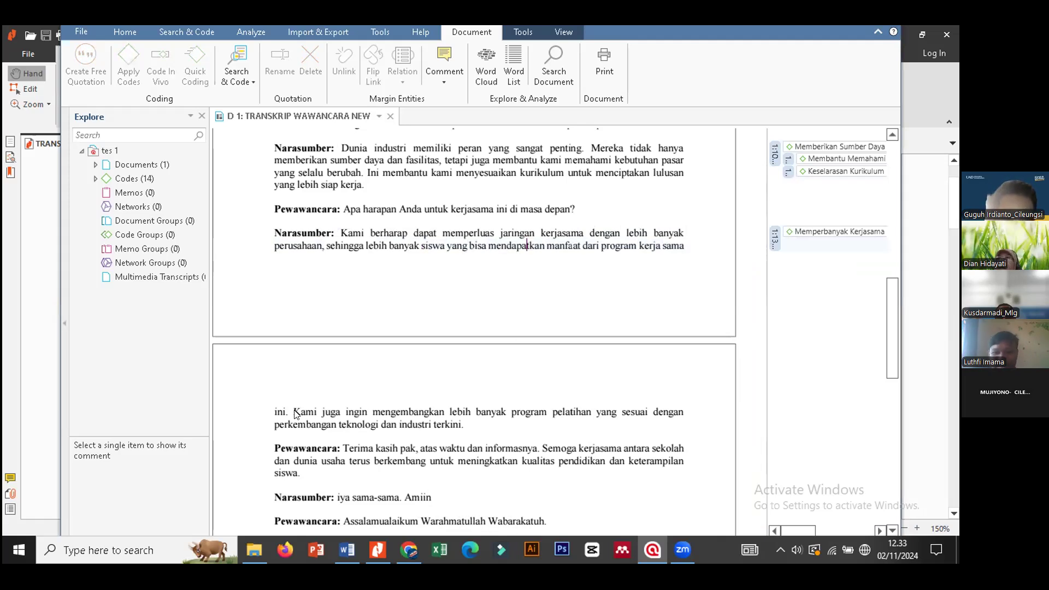
drag(293, 412, 463, 427)
right_click(477, 415)
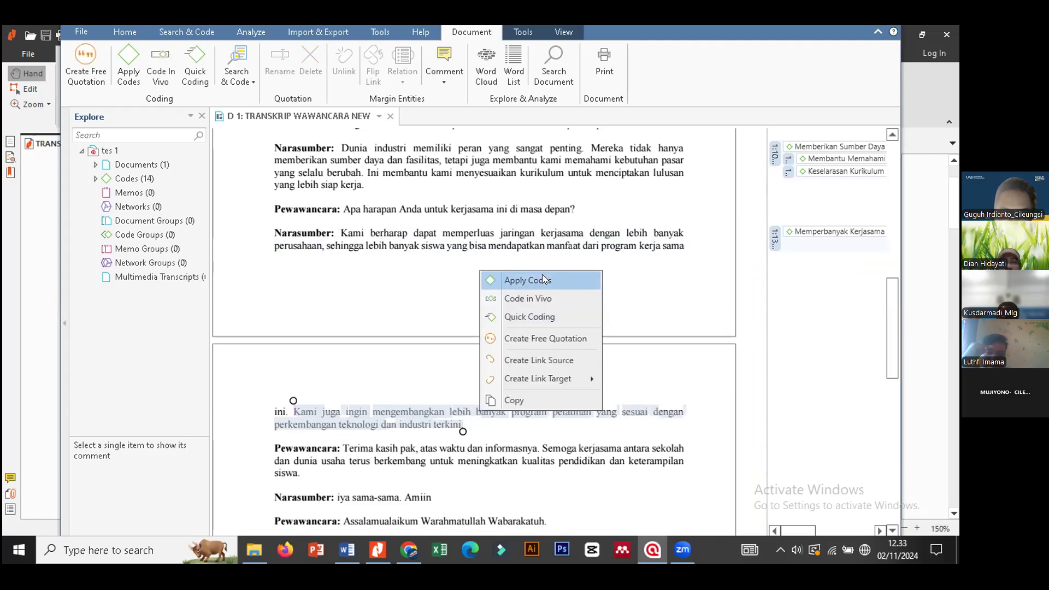
click(557, 276)
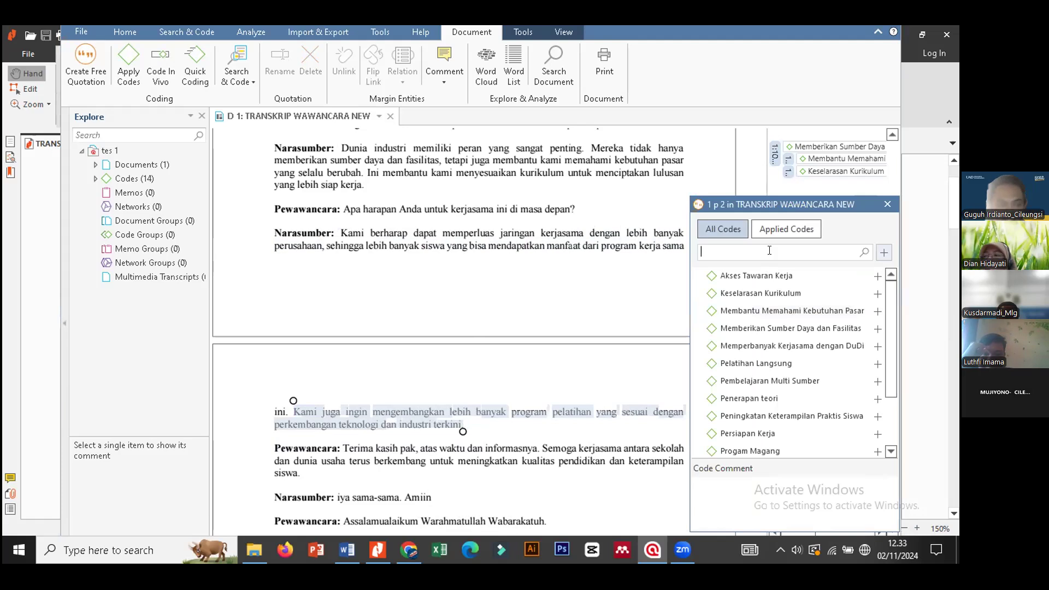
text(Men)
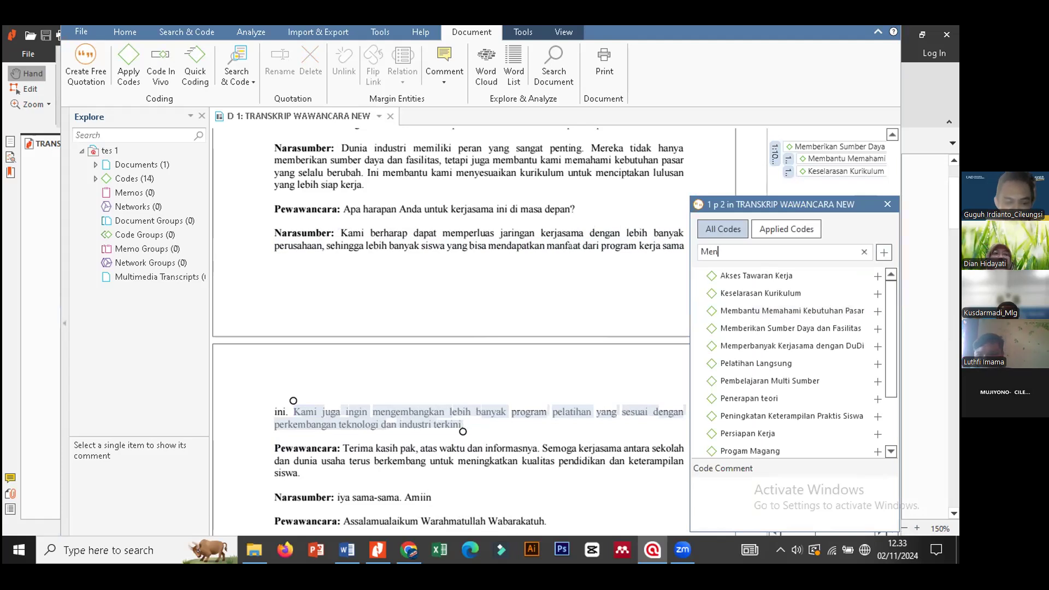
text(gembangkan)
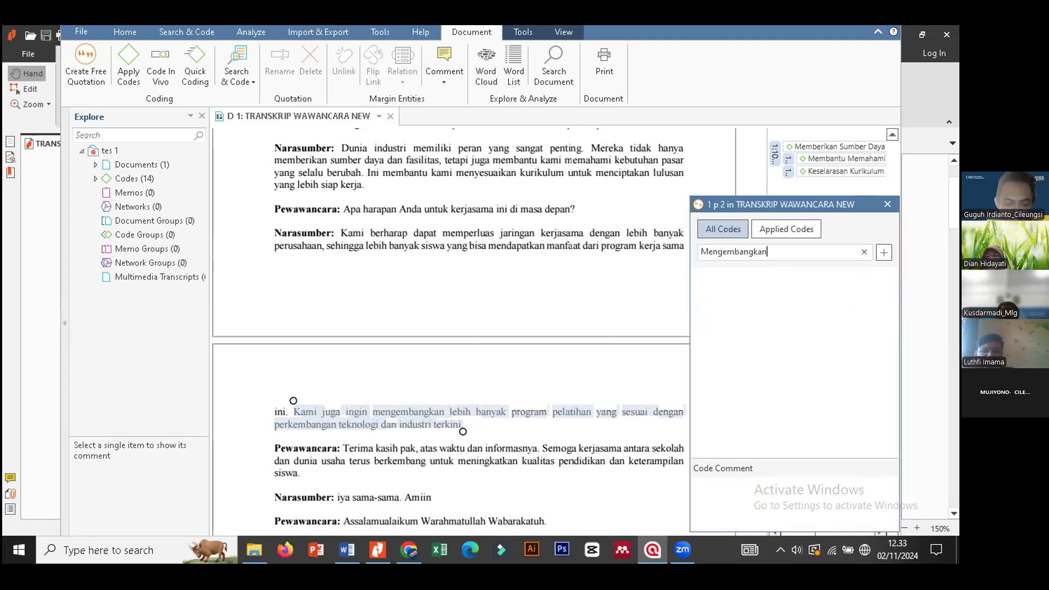
text( Program Pela)
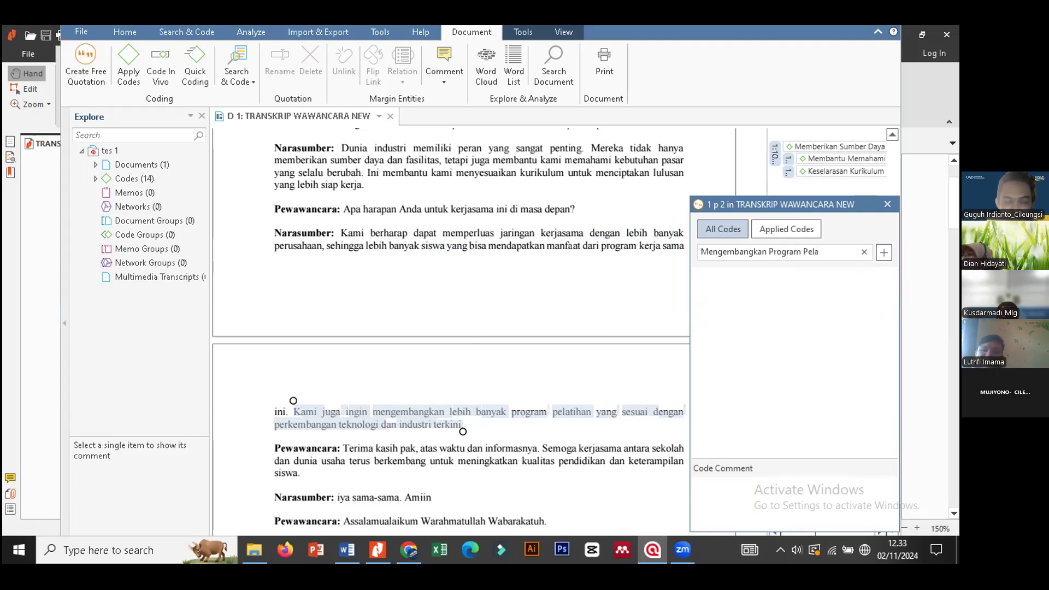
double_click(736, 250)
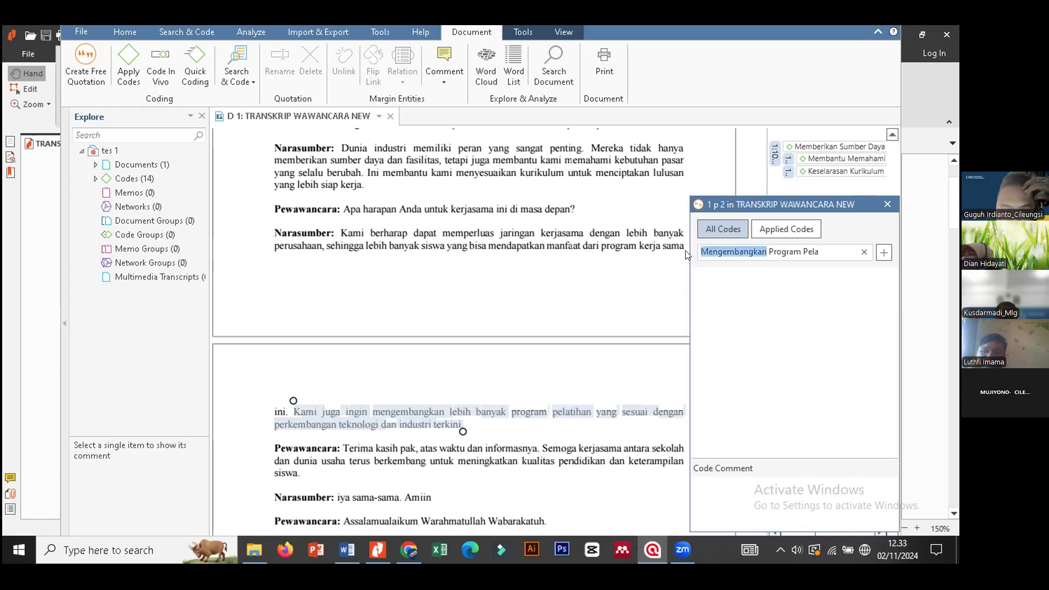
text(Memperbanyak)
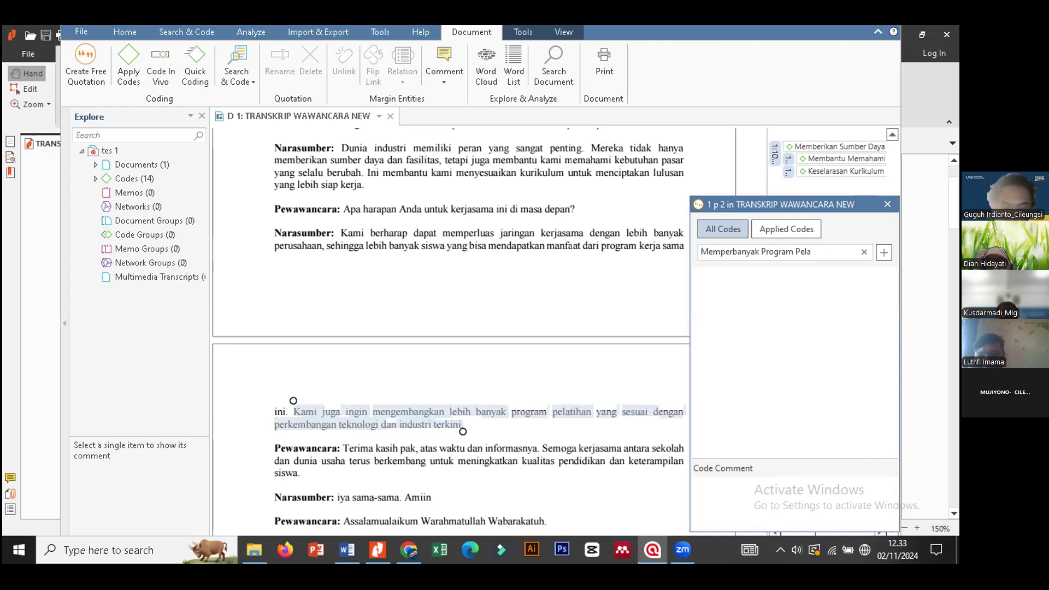
text(n)
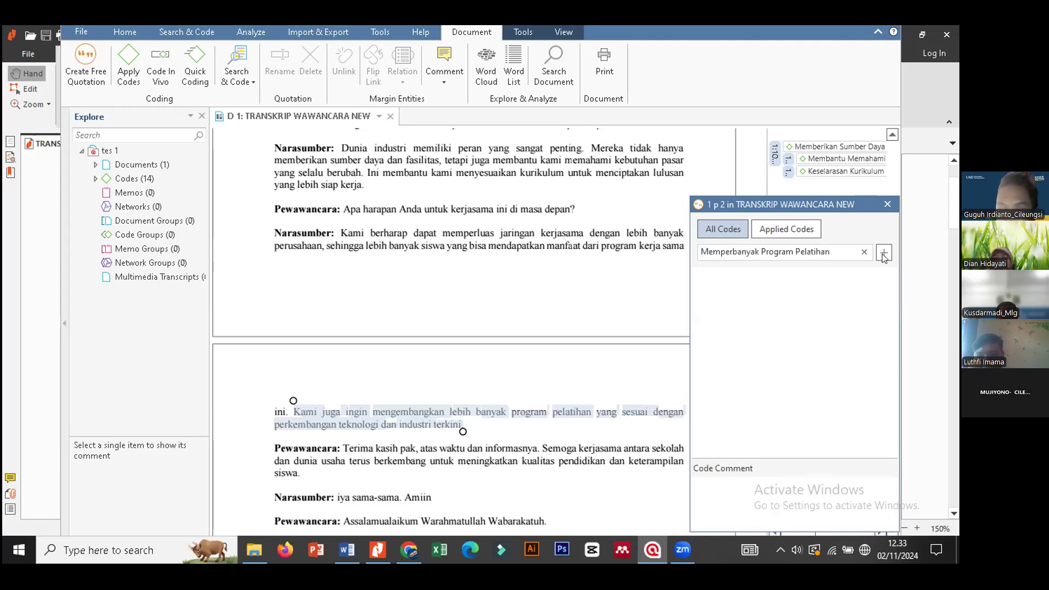
click(883, 252)
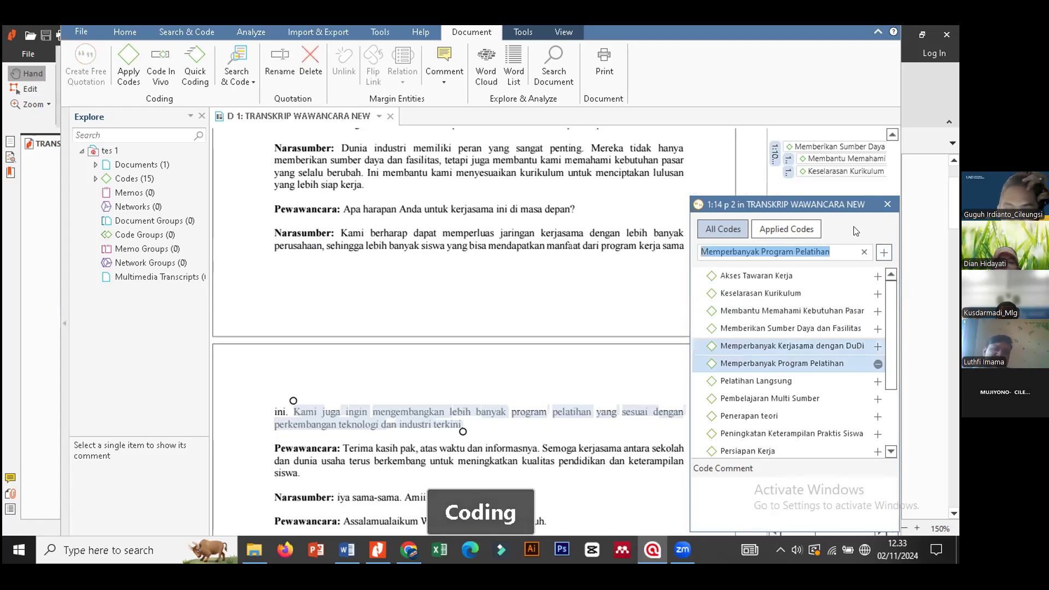
click(892, 206)
click(563, 292)
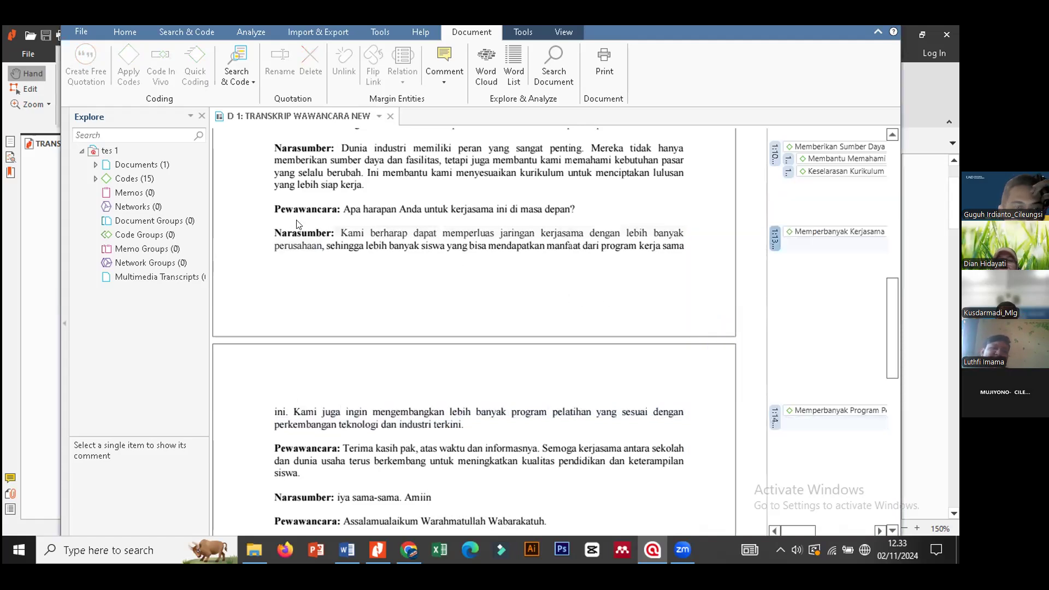
Open the Code Manager from Codes (15) and widen the Name column to show full names.
click(130, 178)
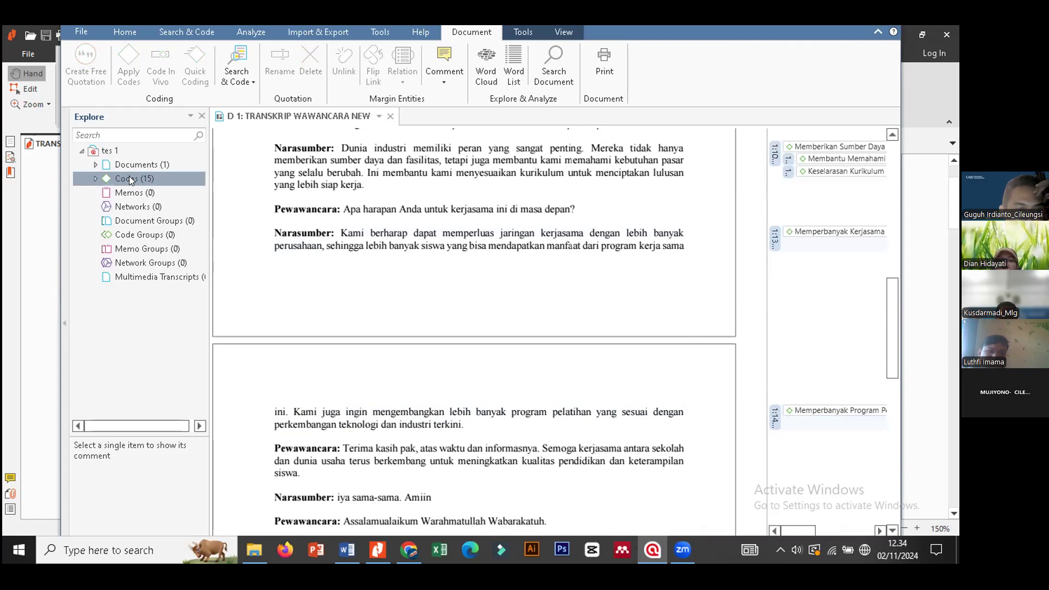
double_click(129, 177)
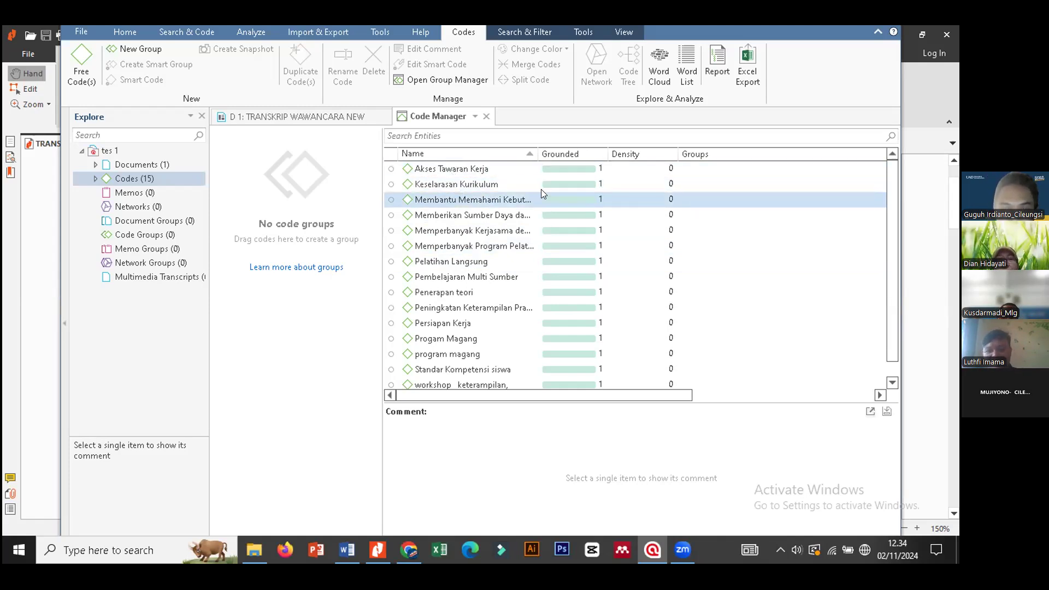
drag(538, 154, 593, 159)
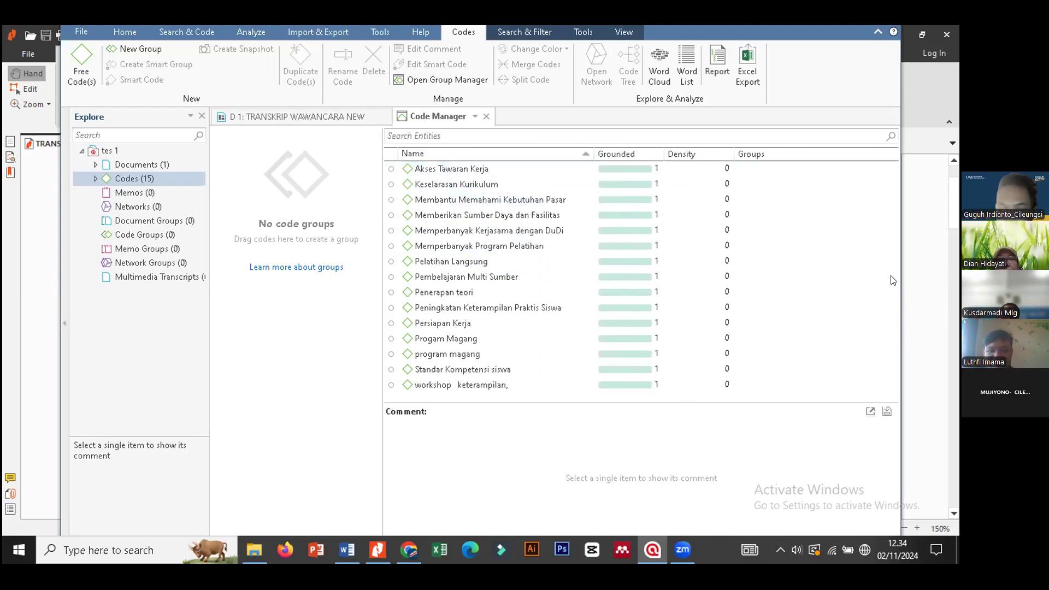
scroll(888, 272, down, 1)
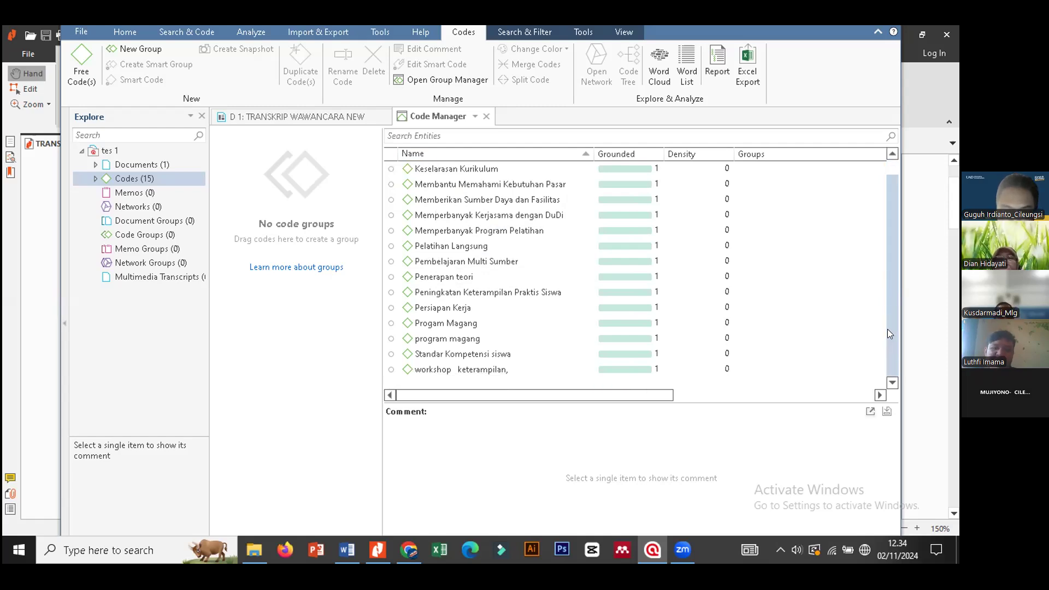
scroll(884, 273, up, 1)
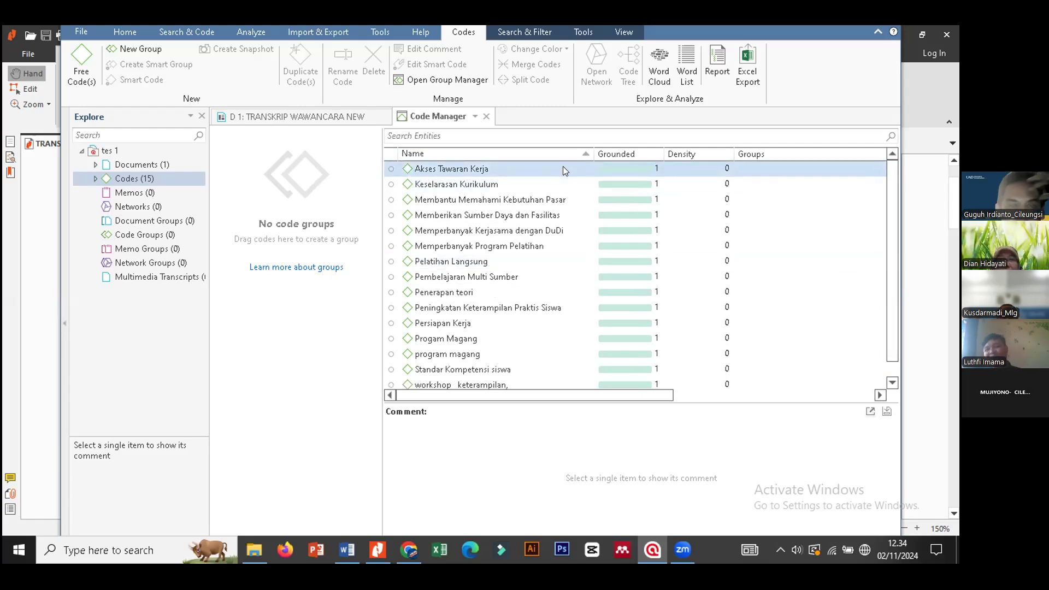
click(162, 165)
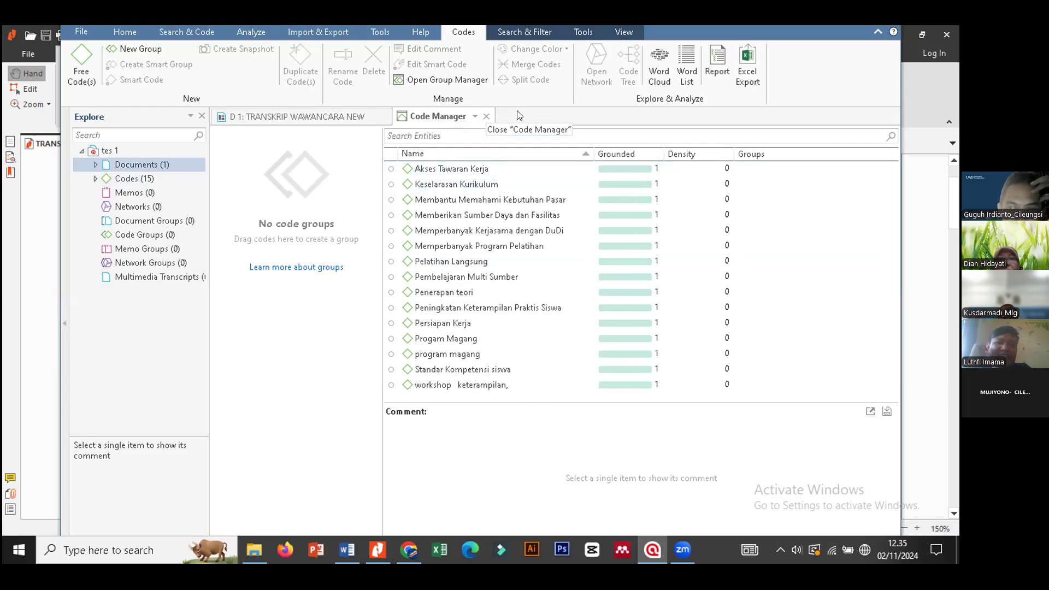
click(333, 118)
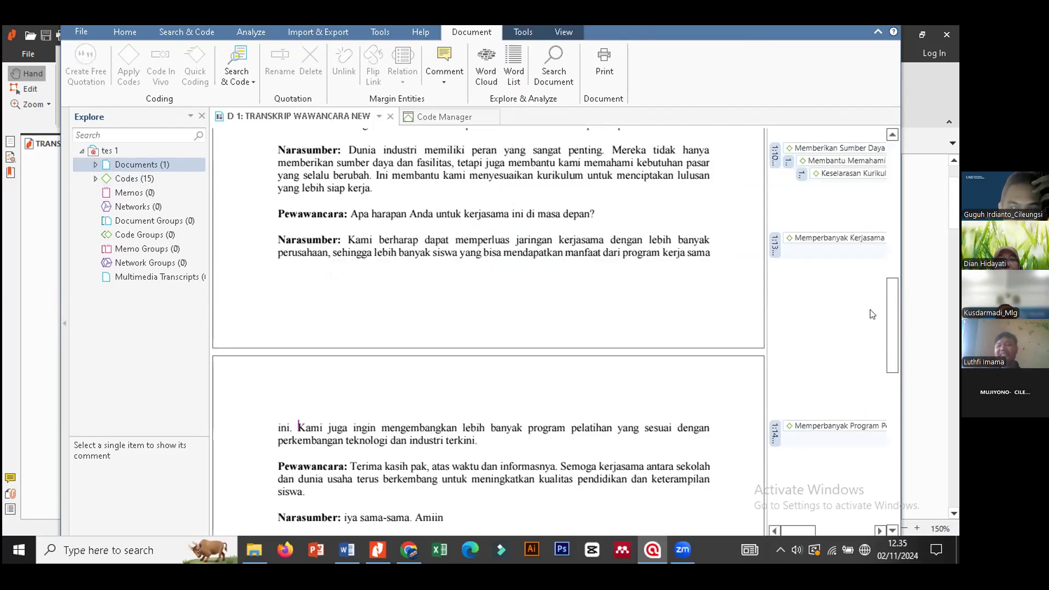
drag(894, 324, 894, 256)
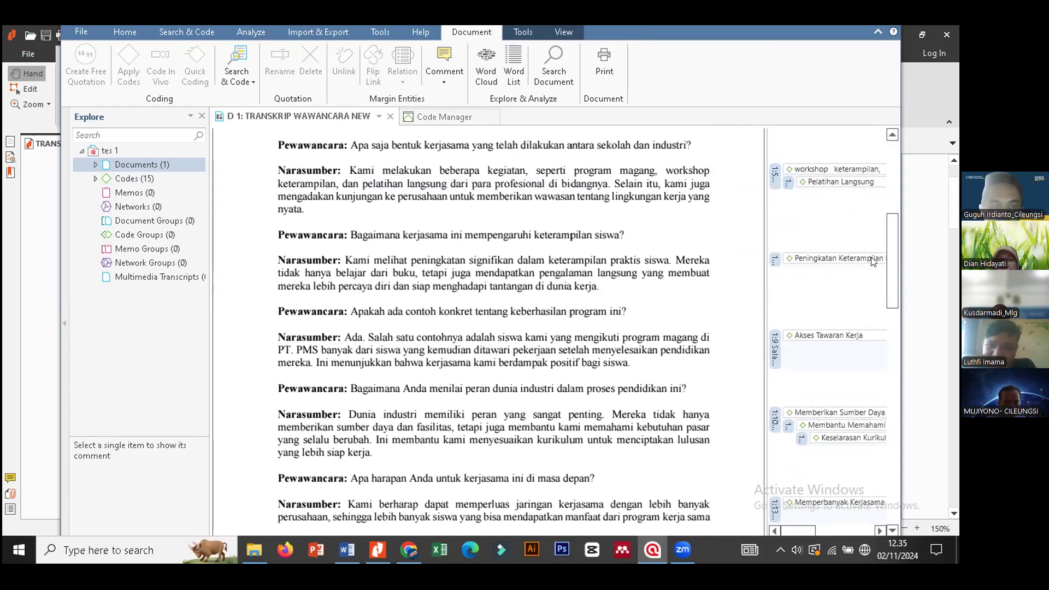
drag(889, 259, 888, 230)
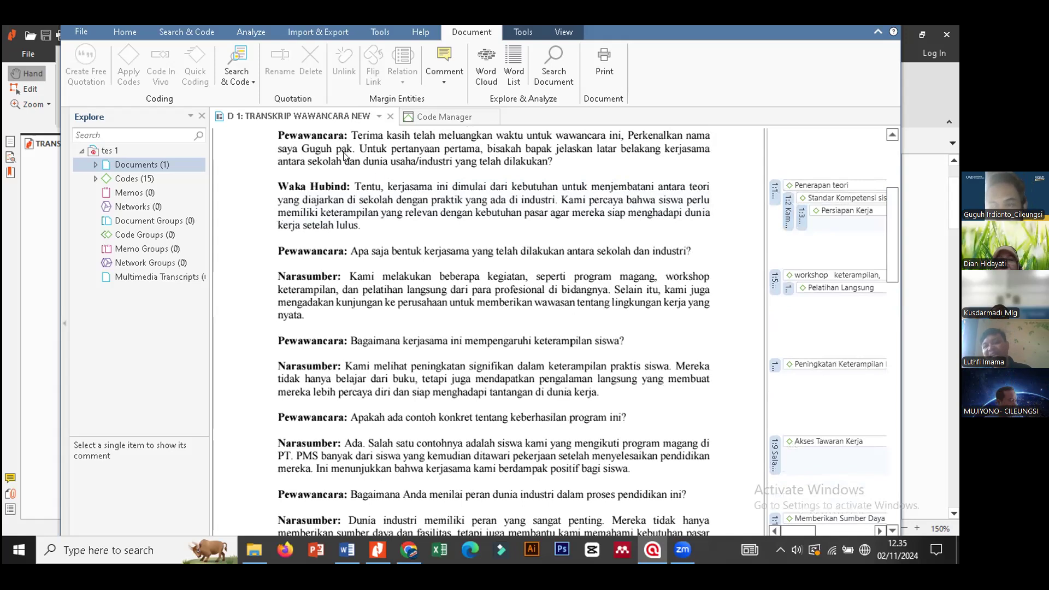
click(433, 119)
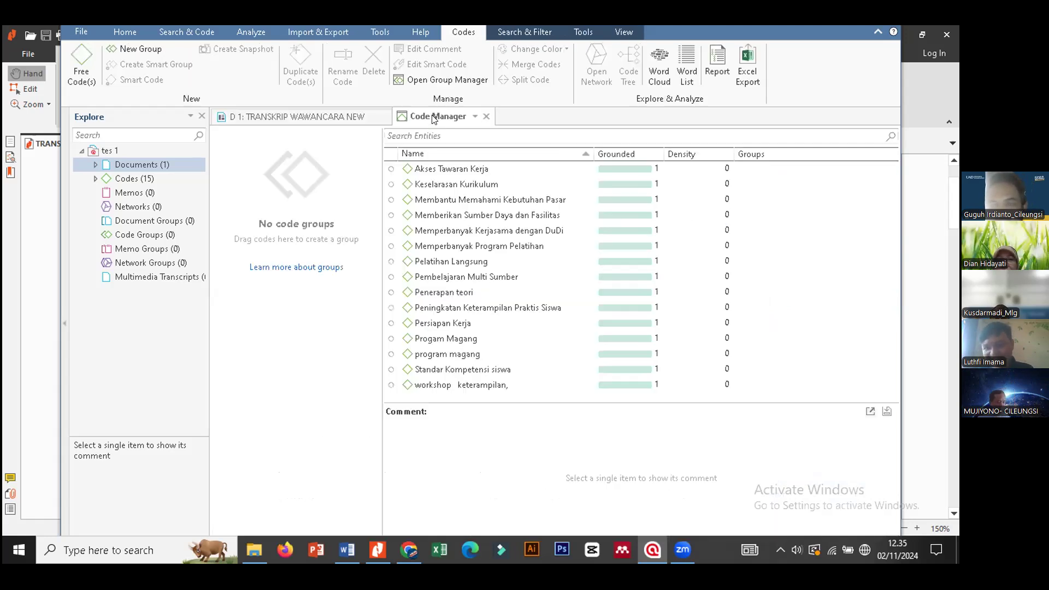
Select the Penerapan teori code in the Code Manager.
click(306, 117)
click(448, 116)
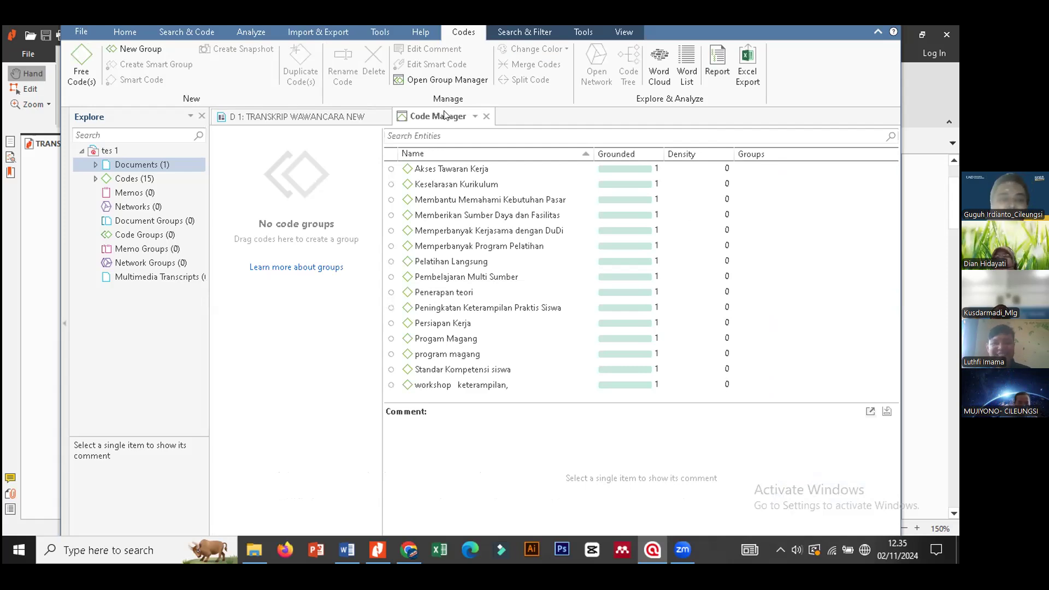
click(332, 118)
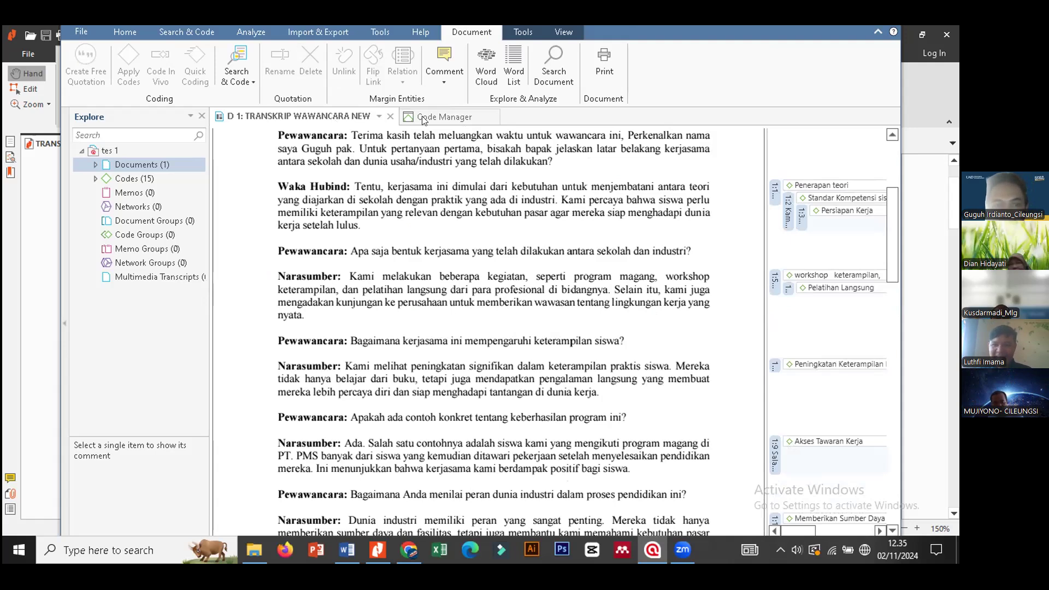
click(440, 116)
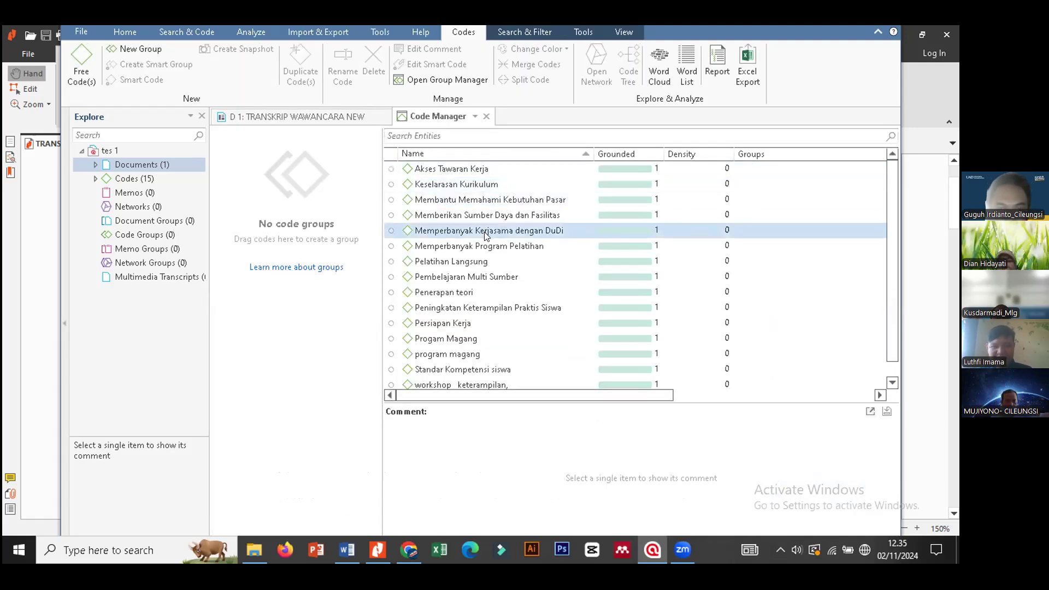
click(474, 290)
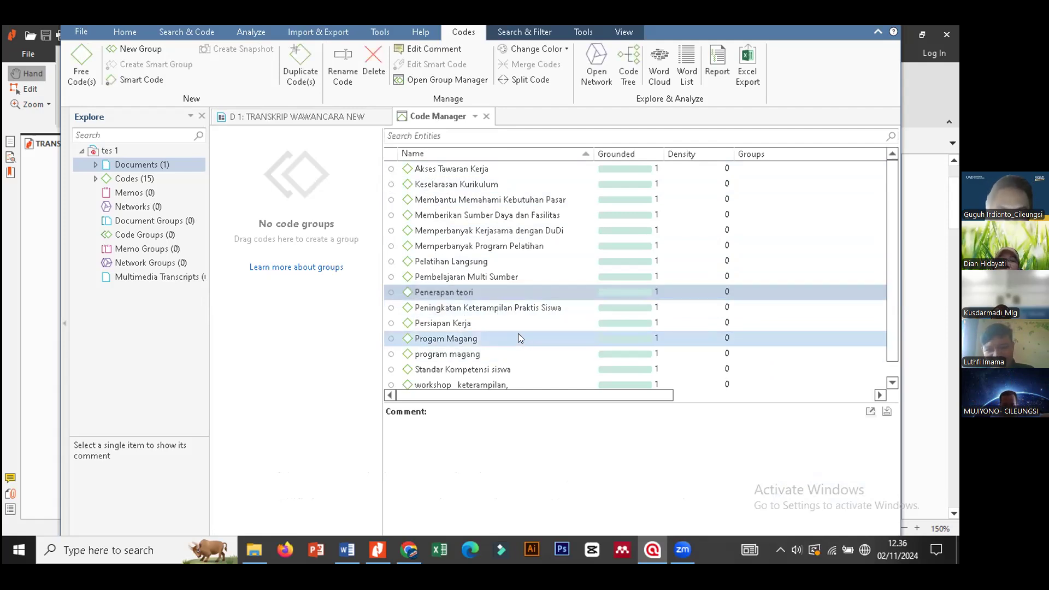
click(512, 369)
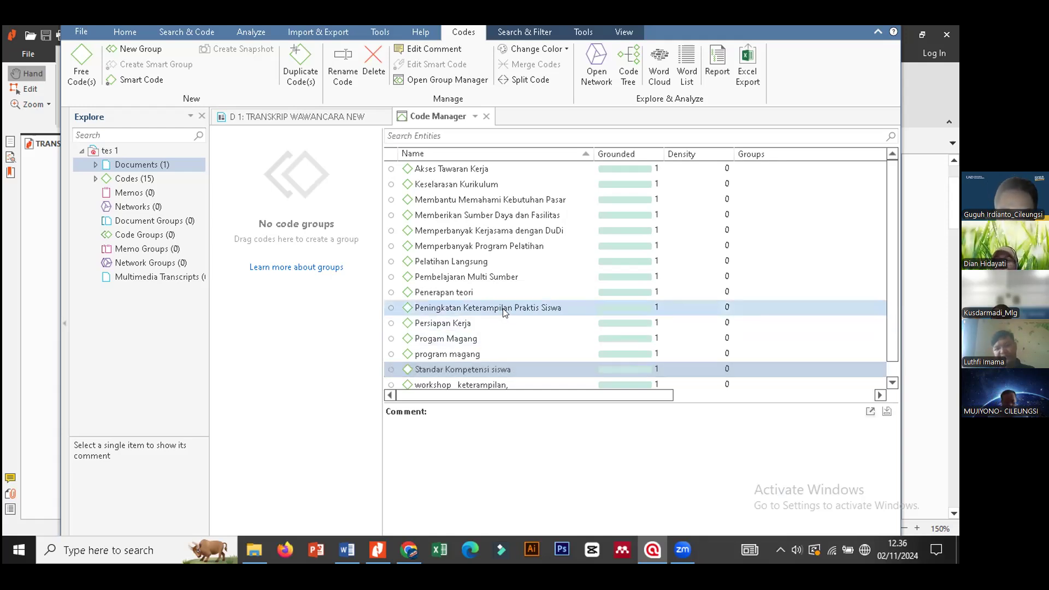
click(495, 294)
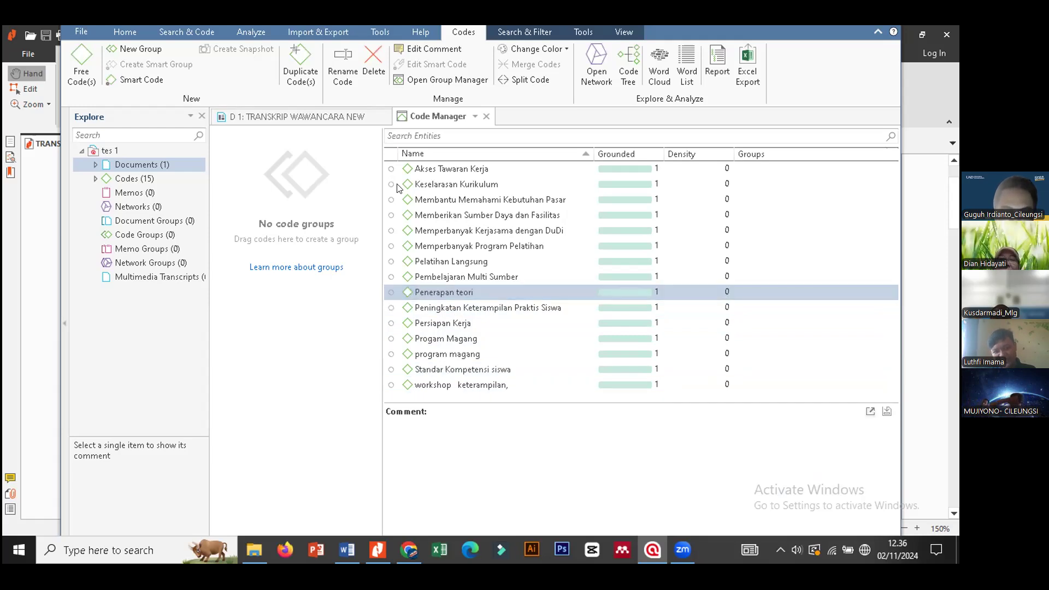
Add Standar Kompetensi siswa and Persiapan Kerja to the selection, then show the Nitro Pro transcript PDF.
click(318, 119)
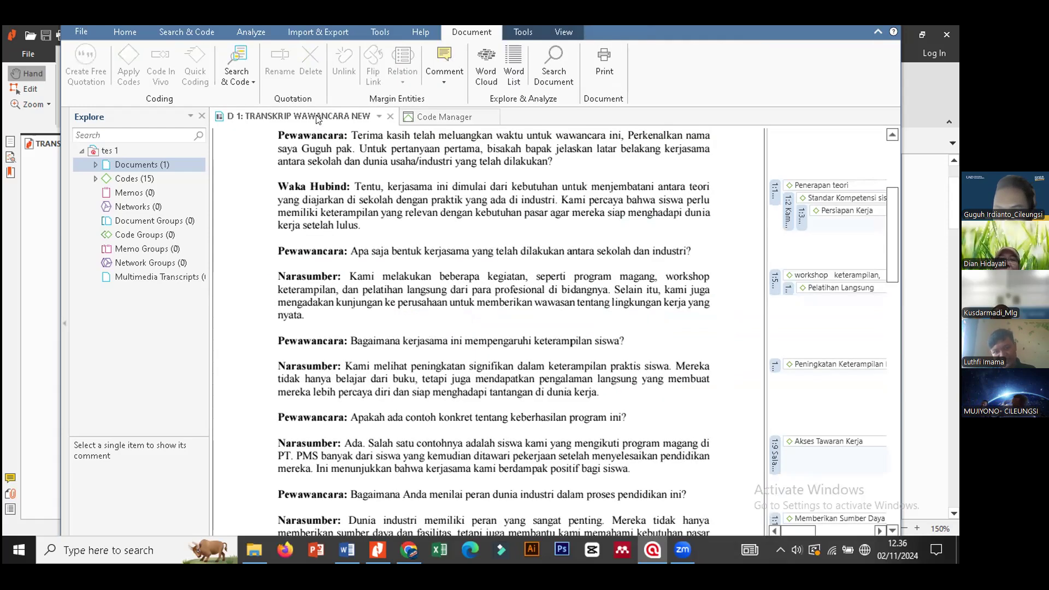
click(427, 119)
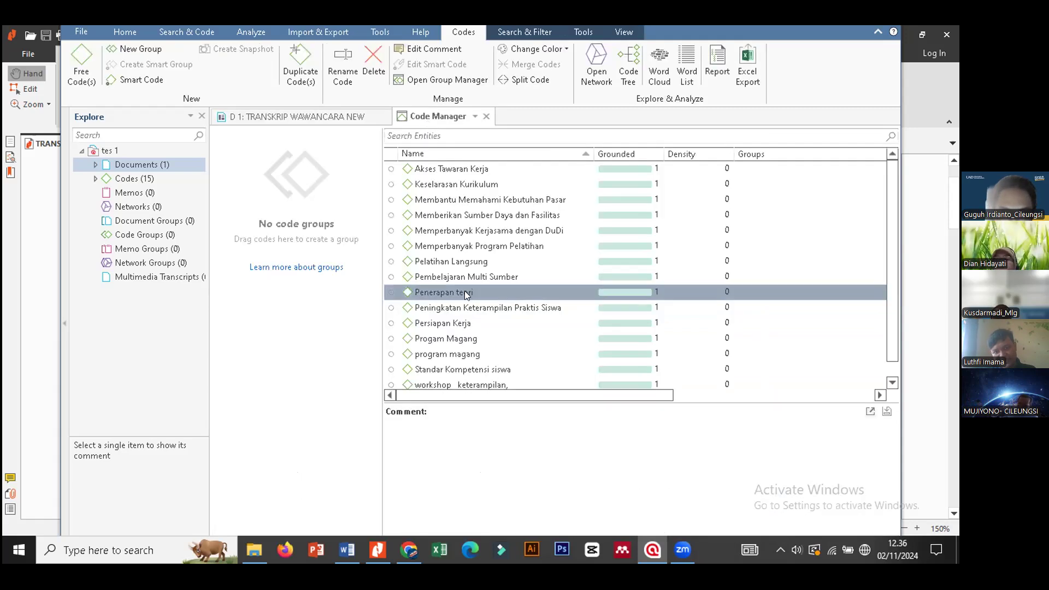
ctrl+click(474, 369)
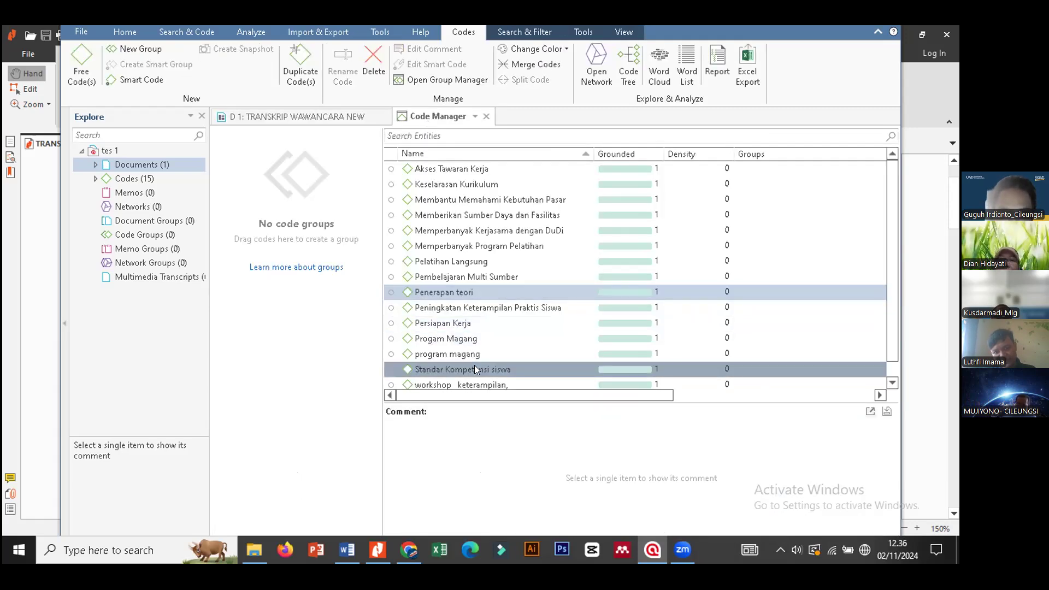
ctrl+click(467, 323)
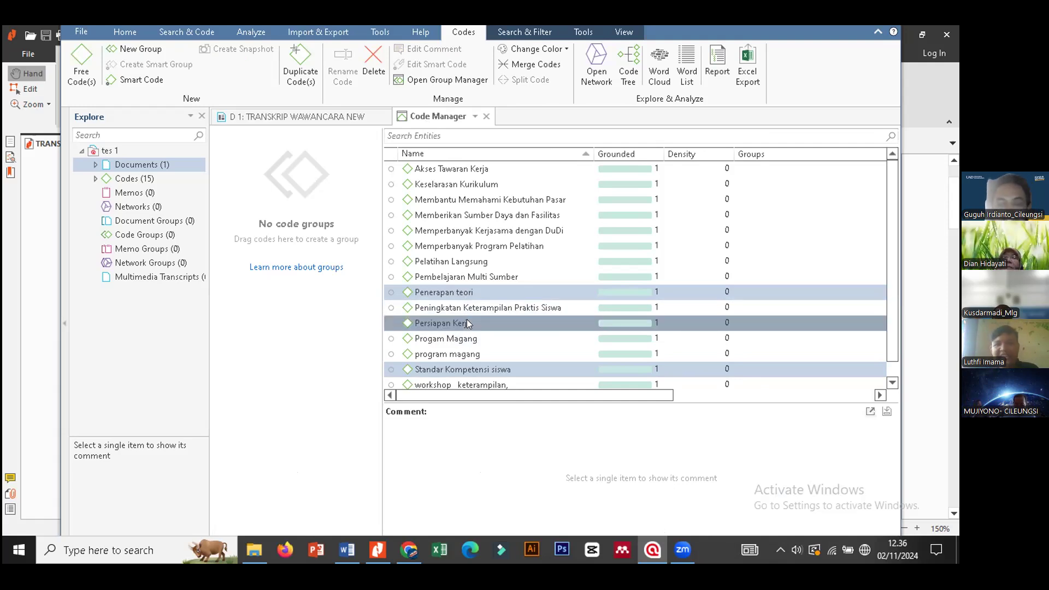
drag(890, 354, 890, 368)
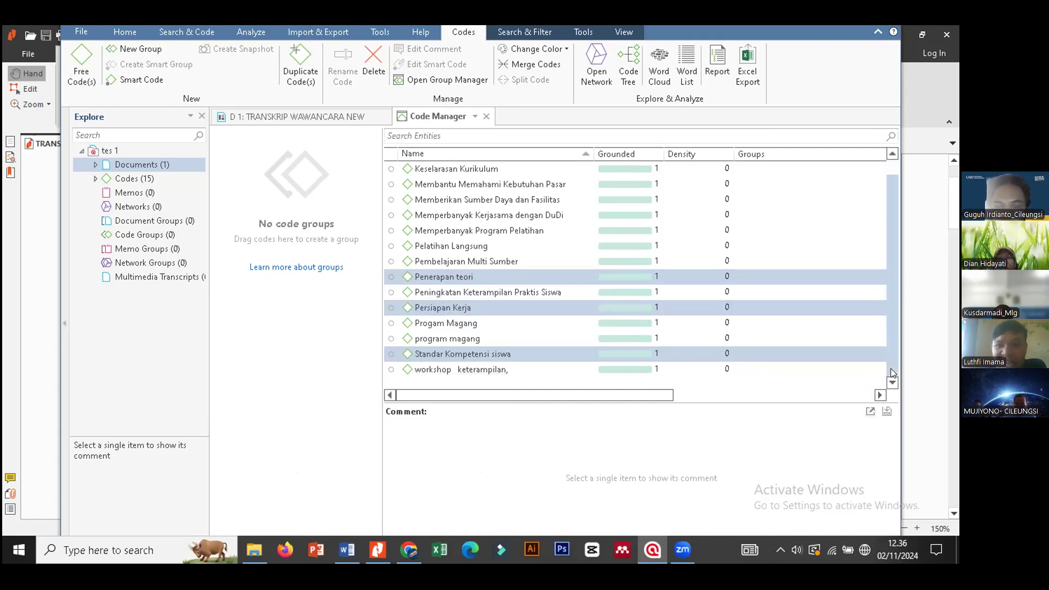
click(949, 187)
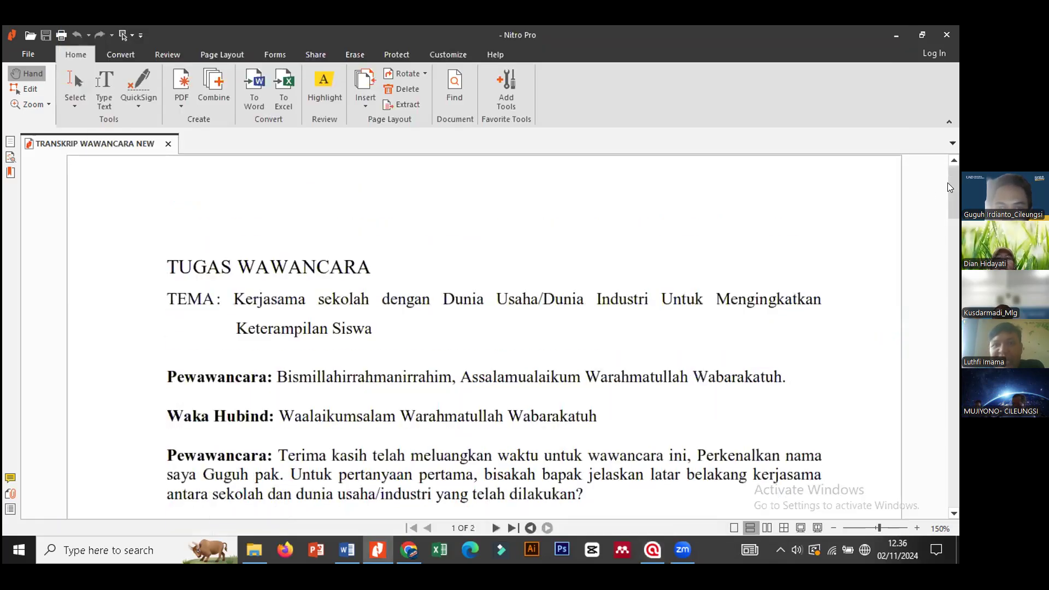
Return to ATLAS.ti and view the project info.
click(653, 550)
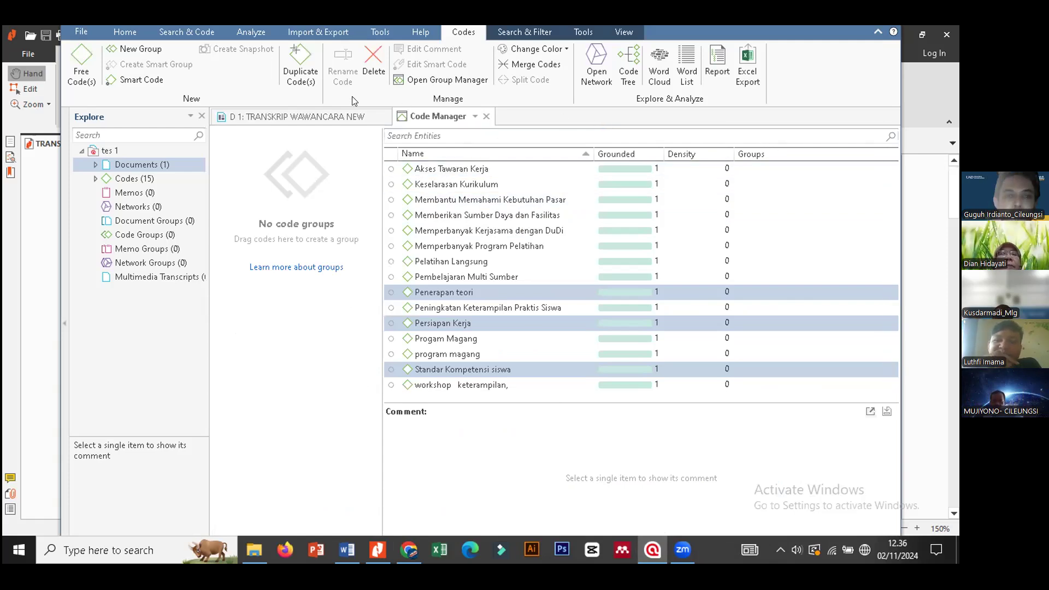
click(65, 36)
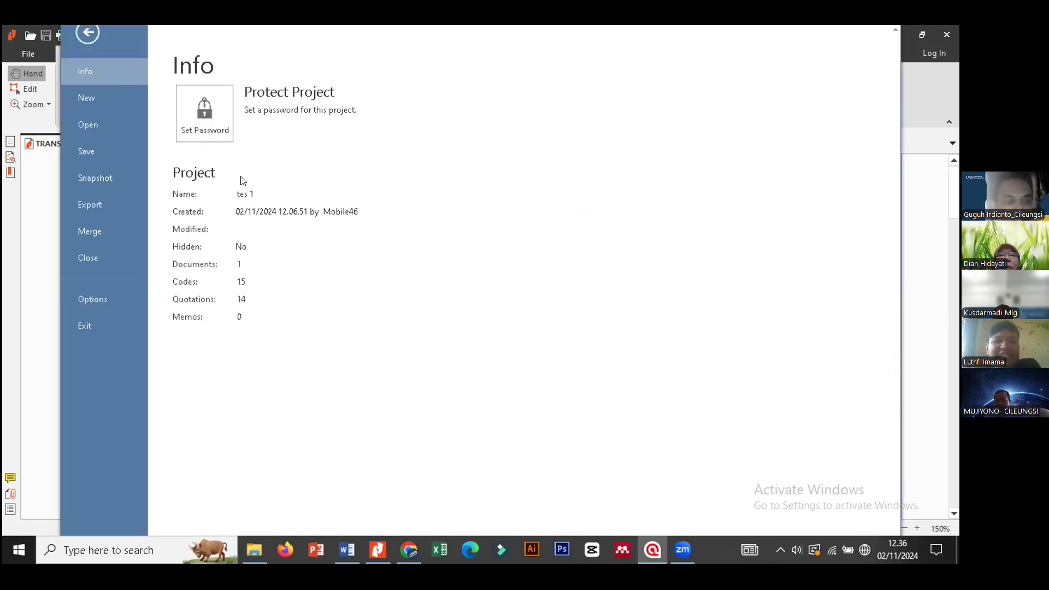
key(Escape)
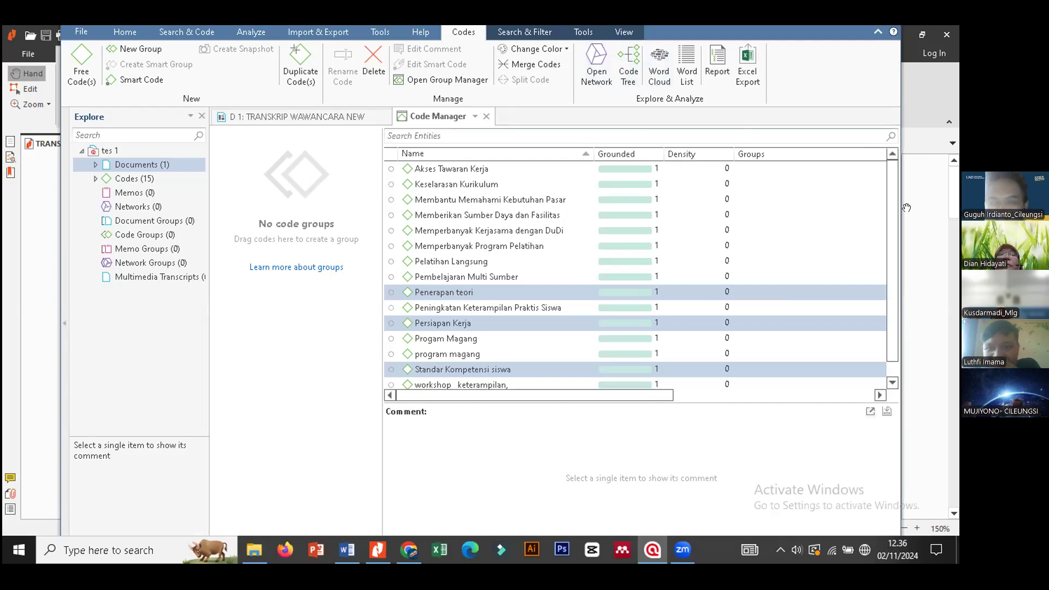
Collapse the project Explore panel and expand it again beside the code list.
click(62, 331)
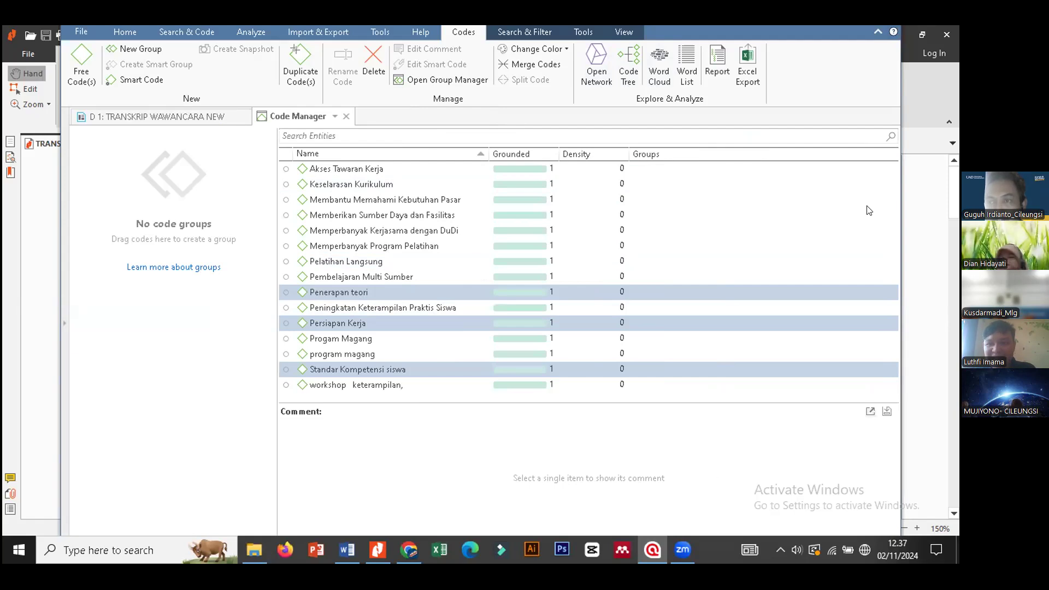
click(142, 80)
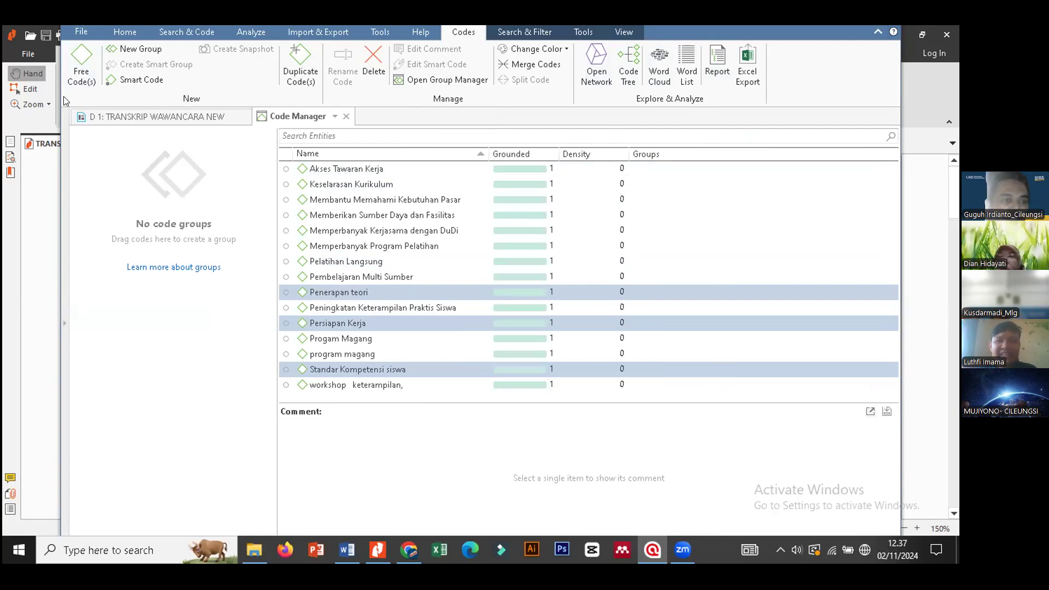
click(64, 326)
click(63, 326)
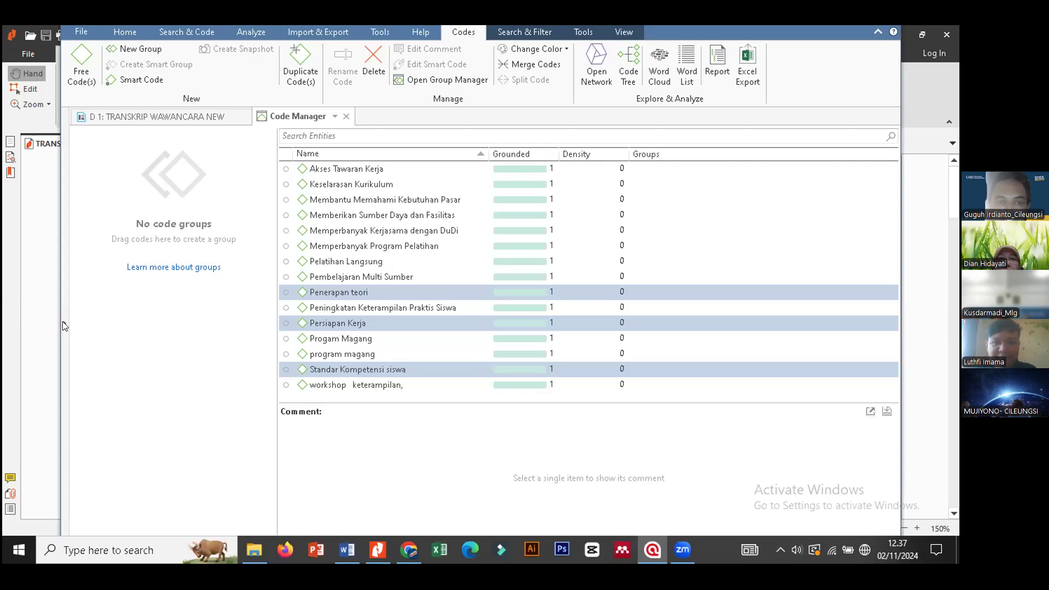
click(64, 326)
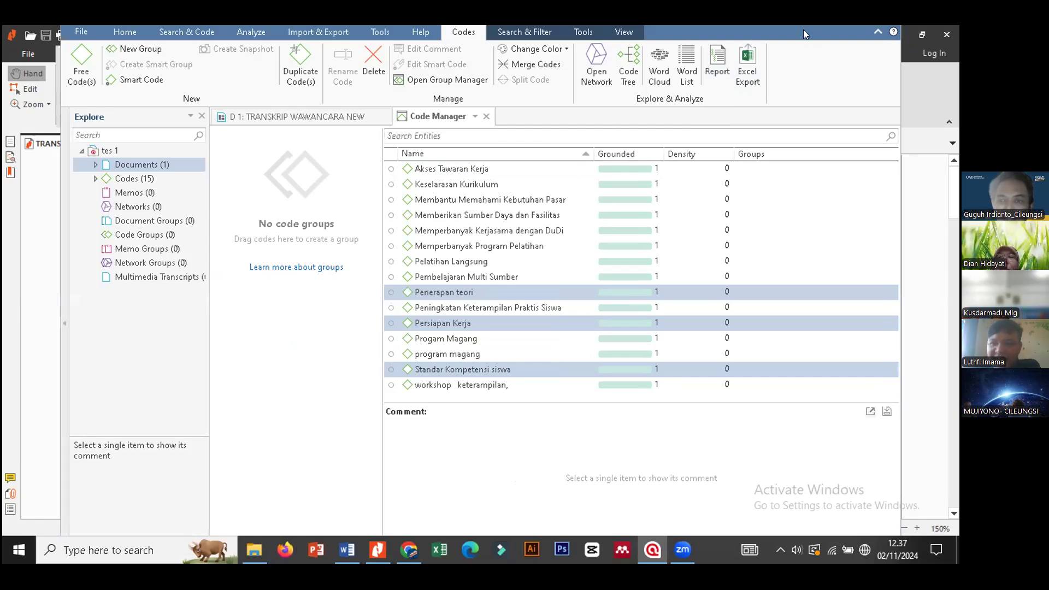
Reposition the ATLAS.ti window and colour the three selected codes yellow.
drag(803, 29, 803, 157)
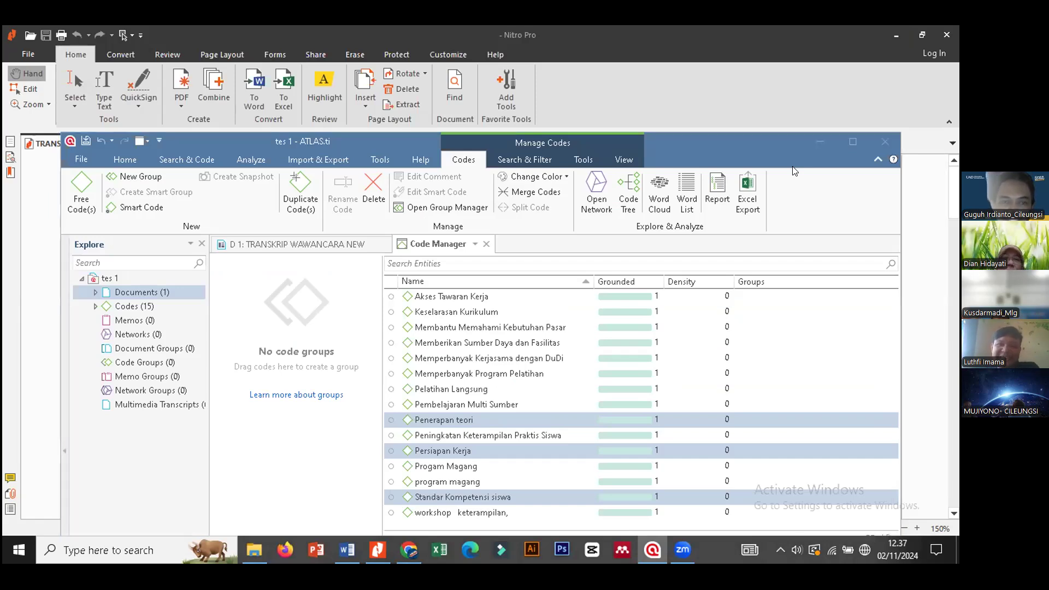
drag(674, 139, 664, 110)
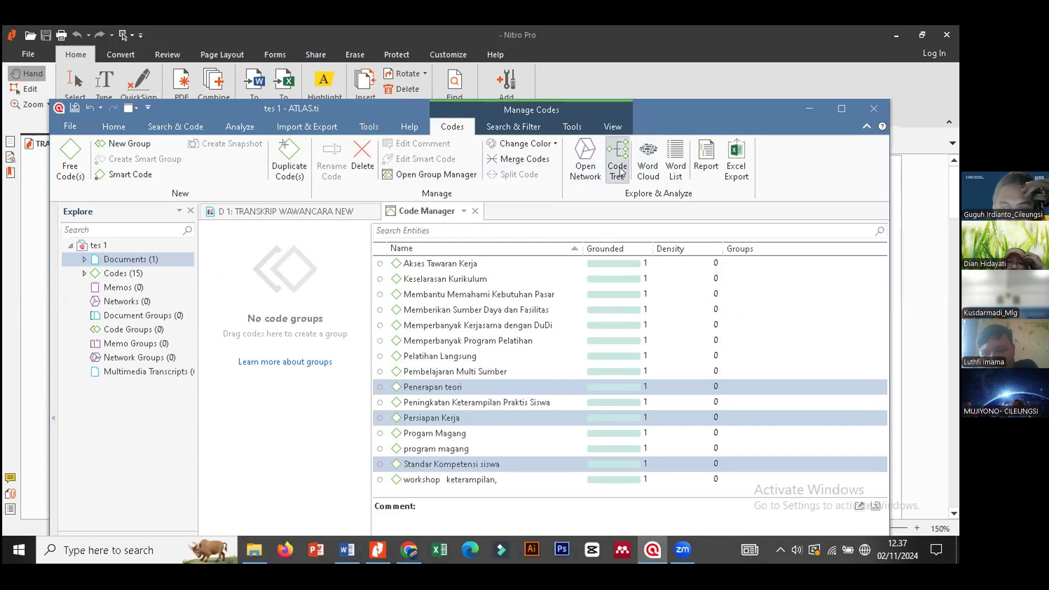
click(553, 143)
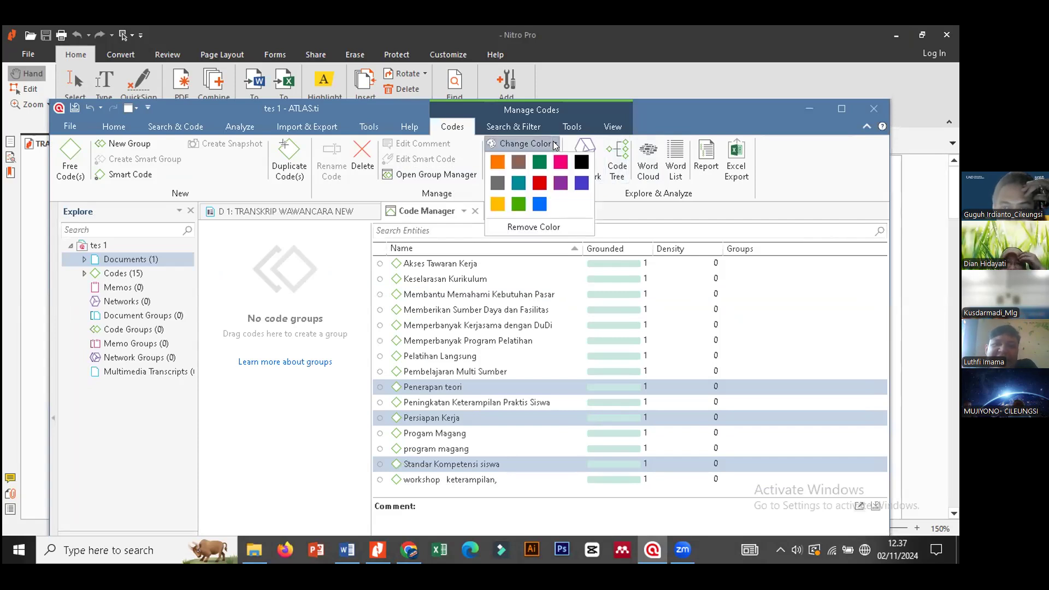
click(497, 202)
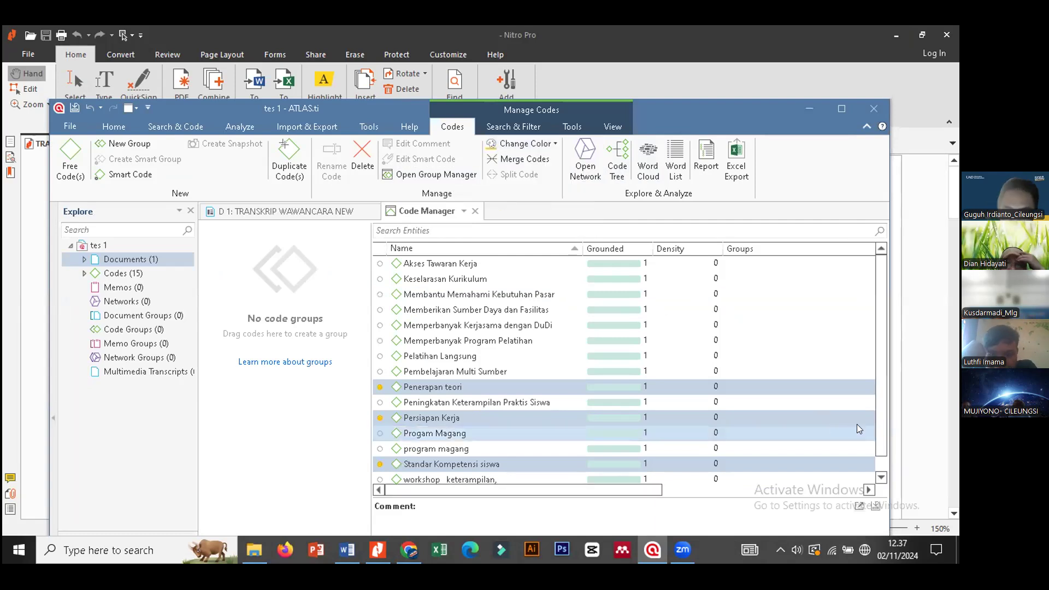
drag(880, 425, 882, 465)
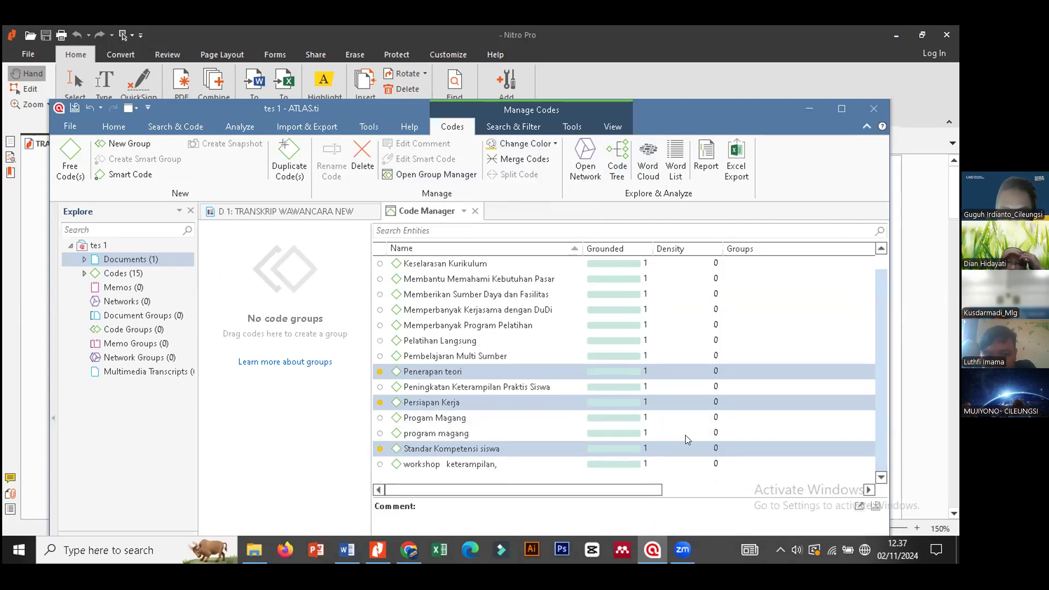
right_click(474, 372)
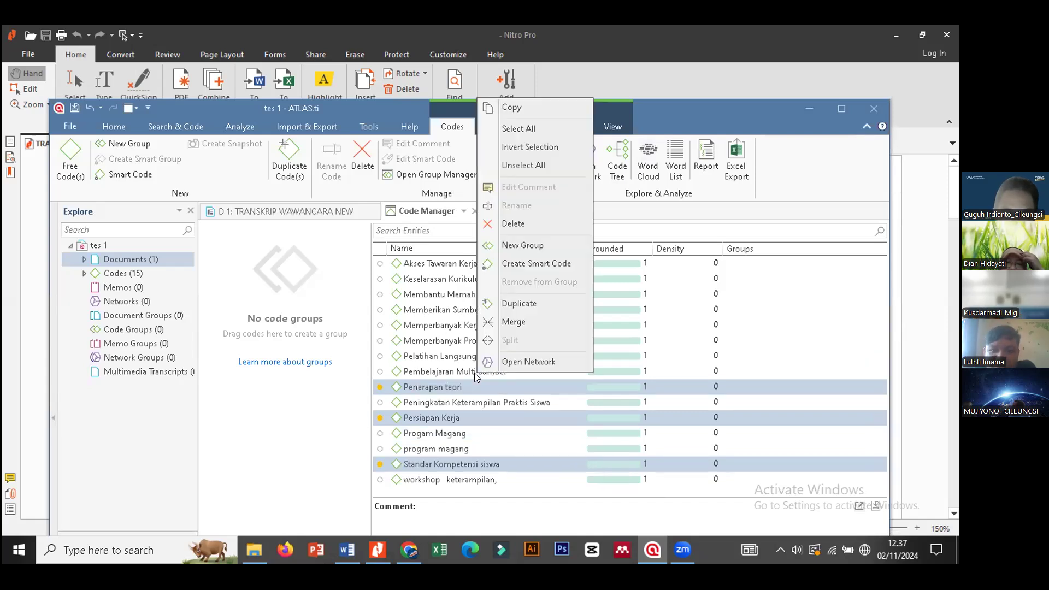
Create the code group 'Latar Belakang Kerjasama' from the three selected codes.
click(541, 246)
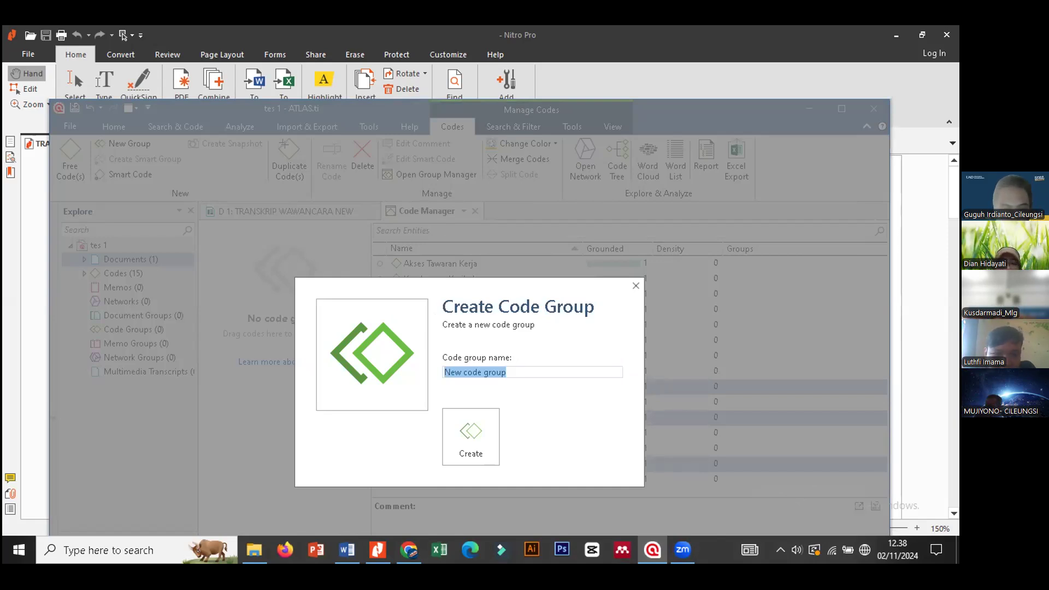
text(La)
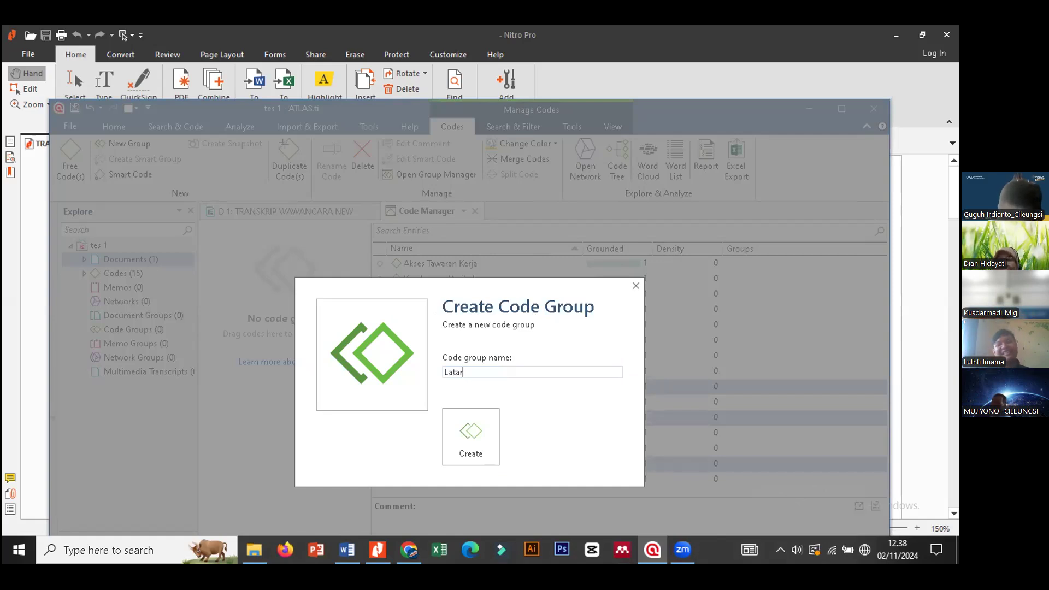
text(tar)
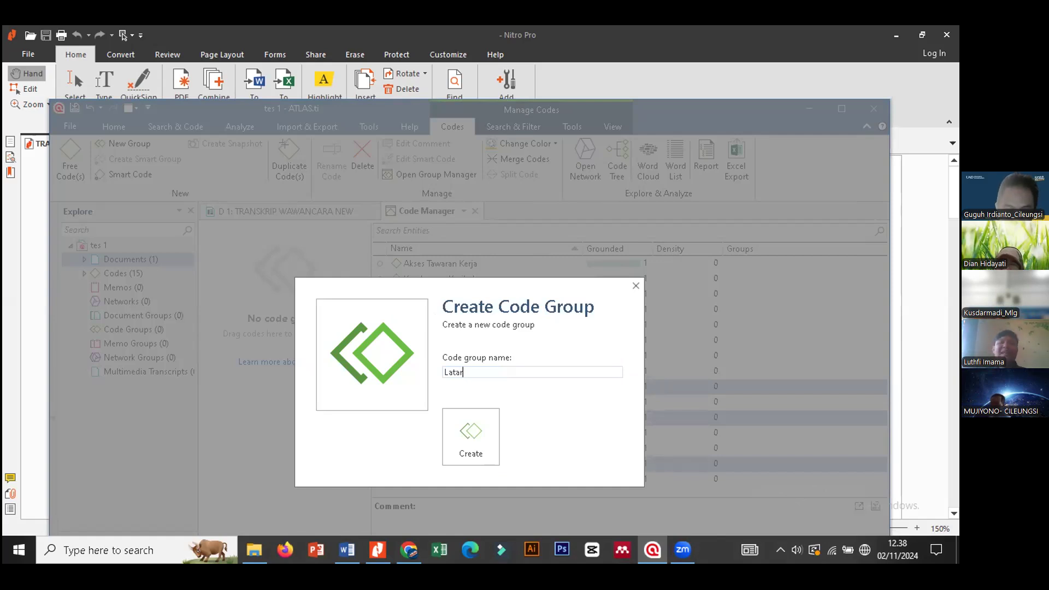
text( Belaka)
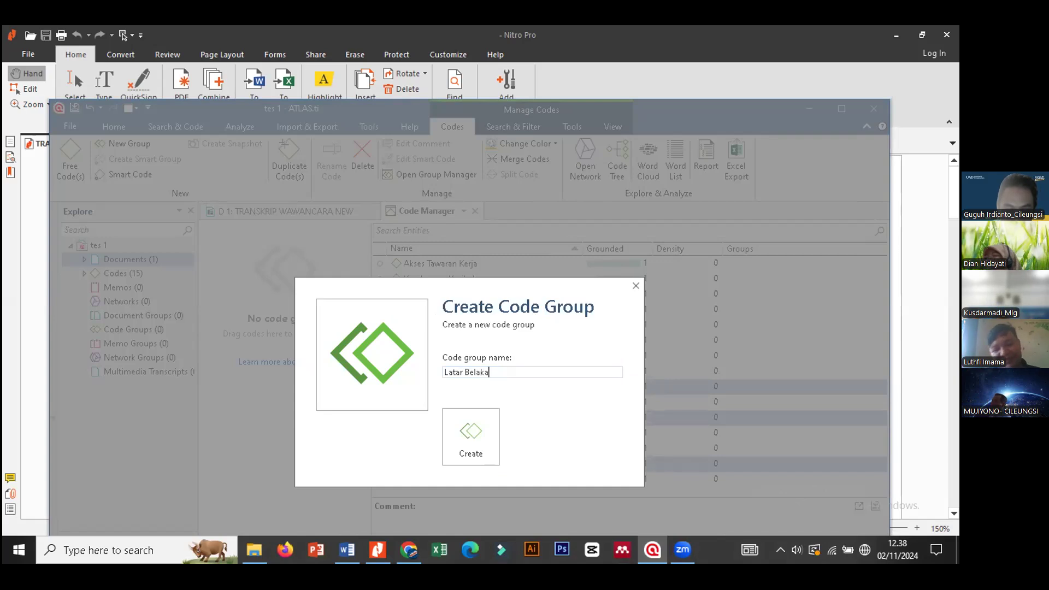
text(ng Kerjasama)
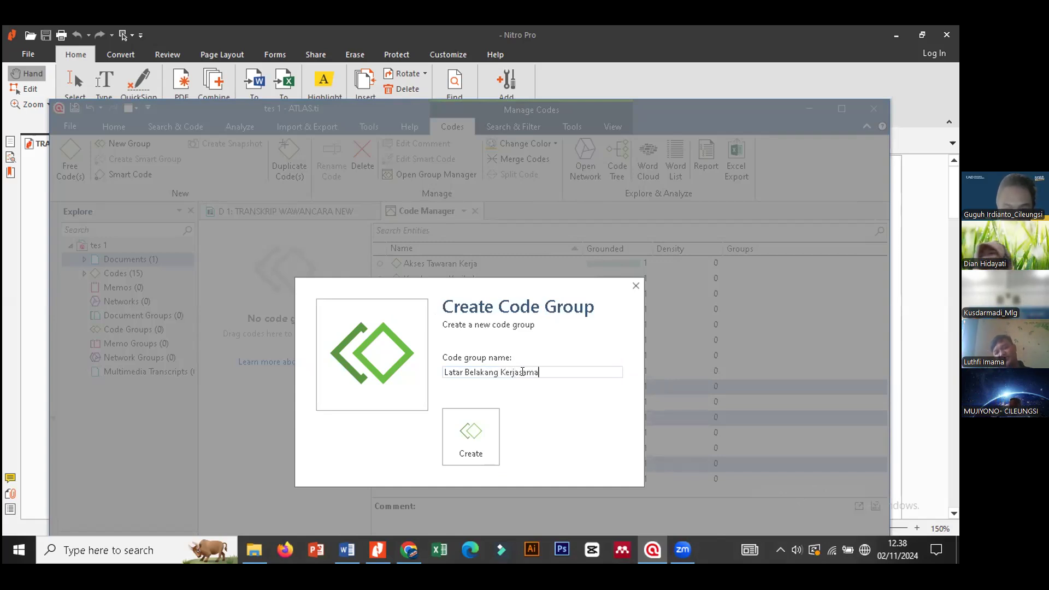
click(466, 442)
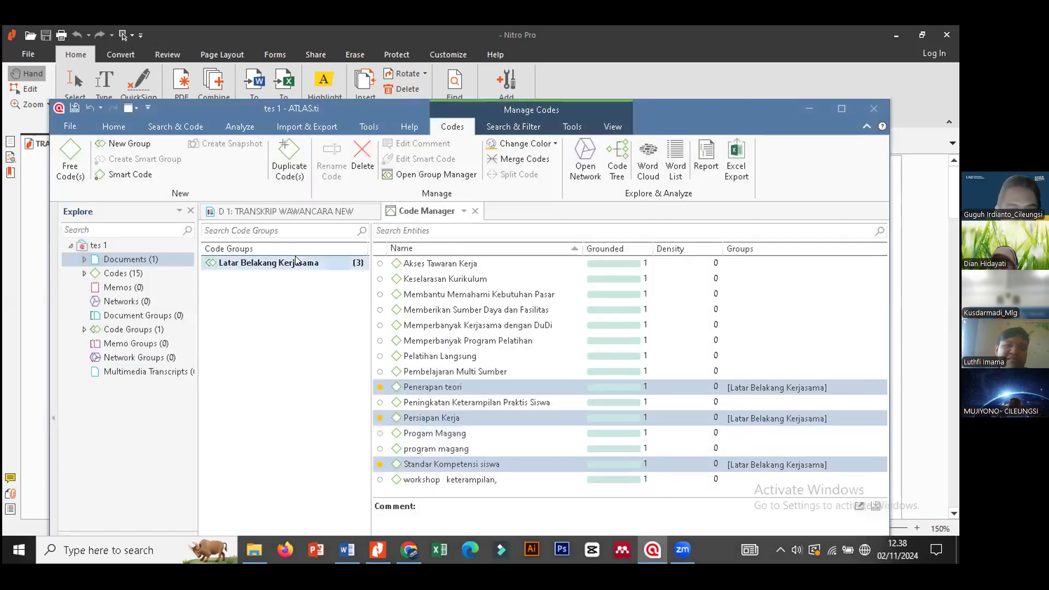
Show the interview transcript, then return to the list of all codes.
click(307, 215)
drag(878, 346, 879, 378)
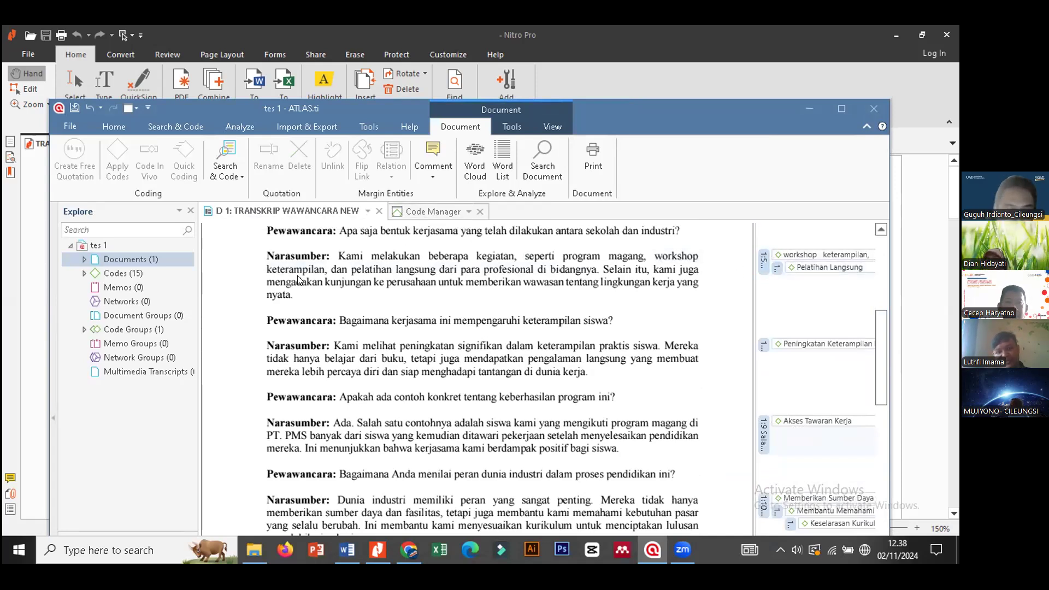
double_click(131, 273)
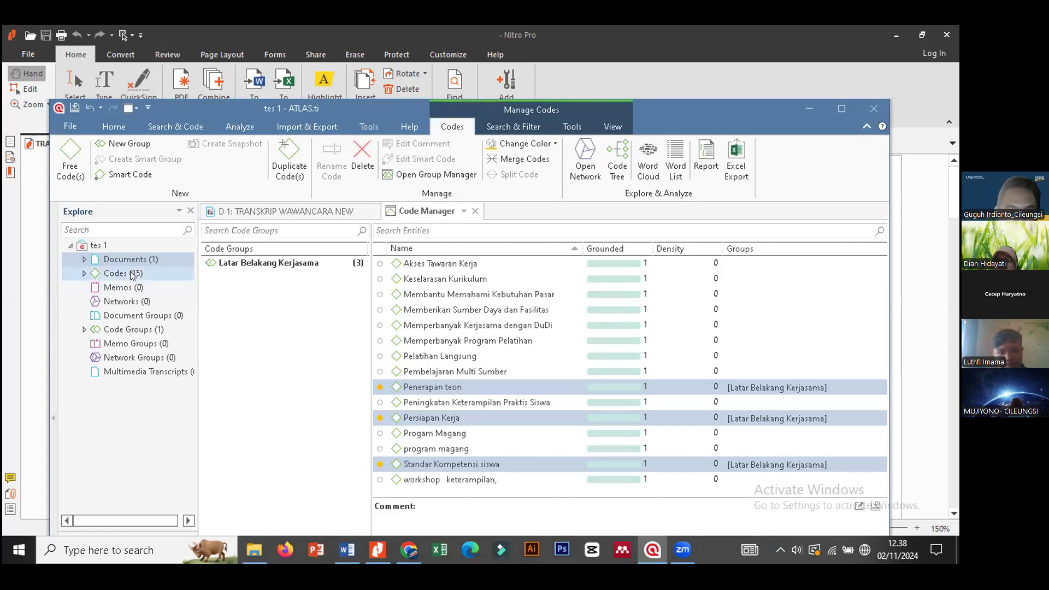
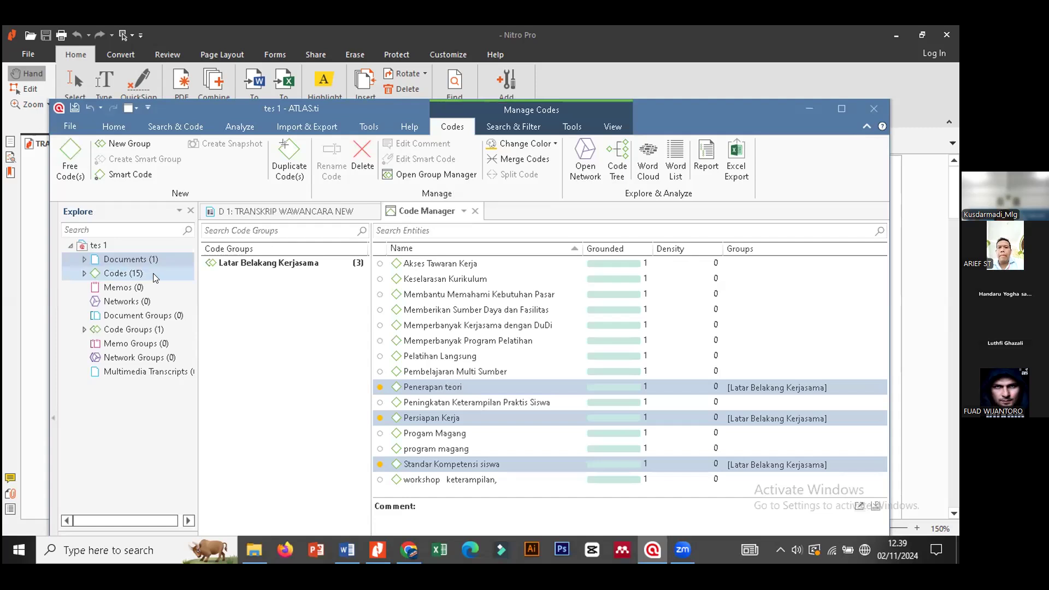
Go from the code list to the D 1 interview transcript.
click(161, 272)
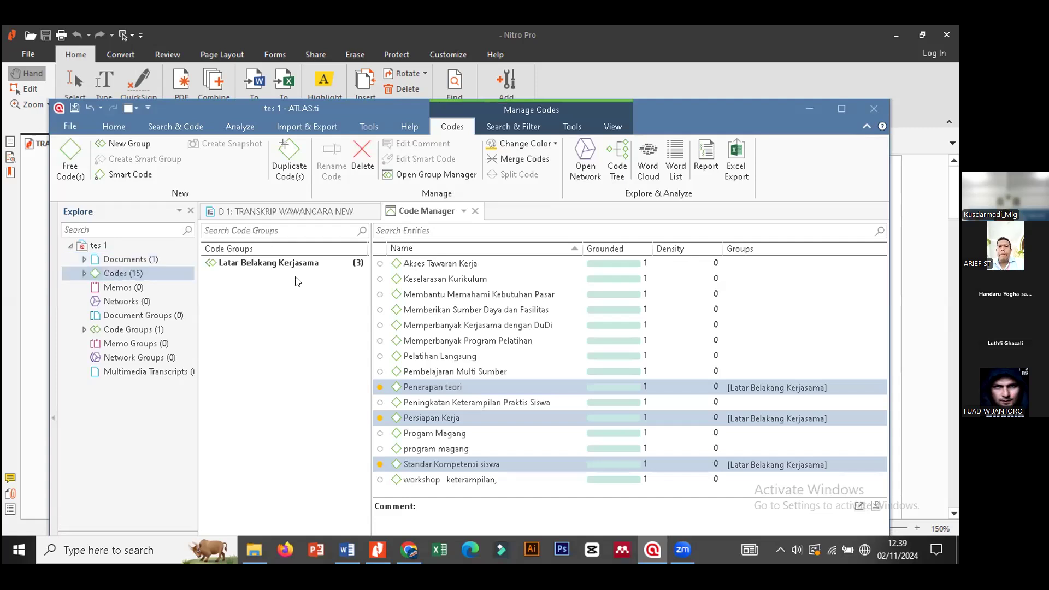
drag(881, 265, 883, 287)
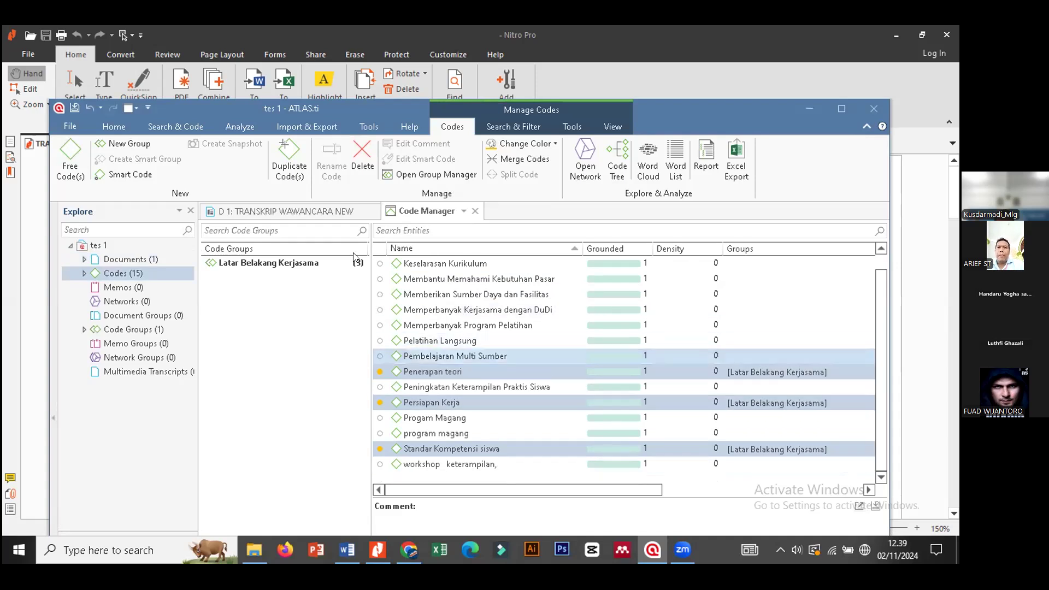
scroll(524, 355, up, 1)
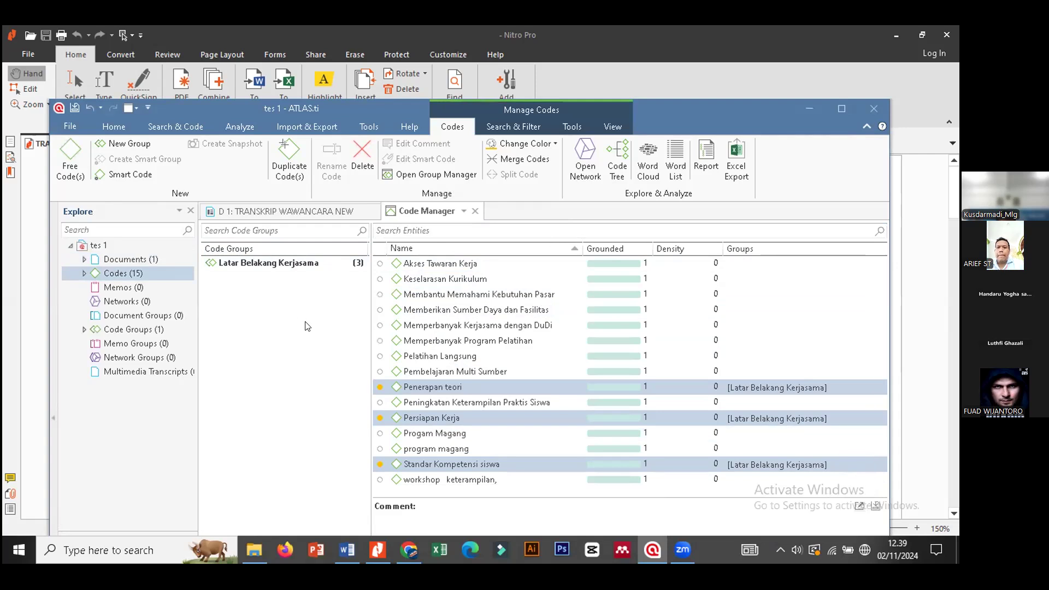
click(284, 211)
mouse_move(877, 345)
mouse_down()
mouse_move(876, 312)
mouse_move(881, 346)
mouse_up()
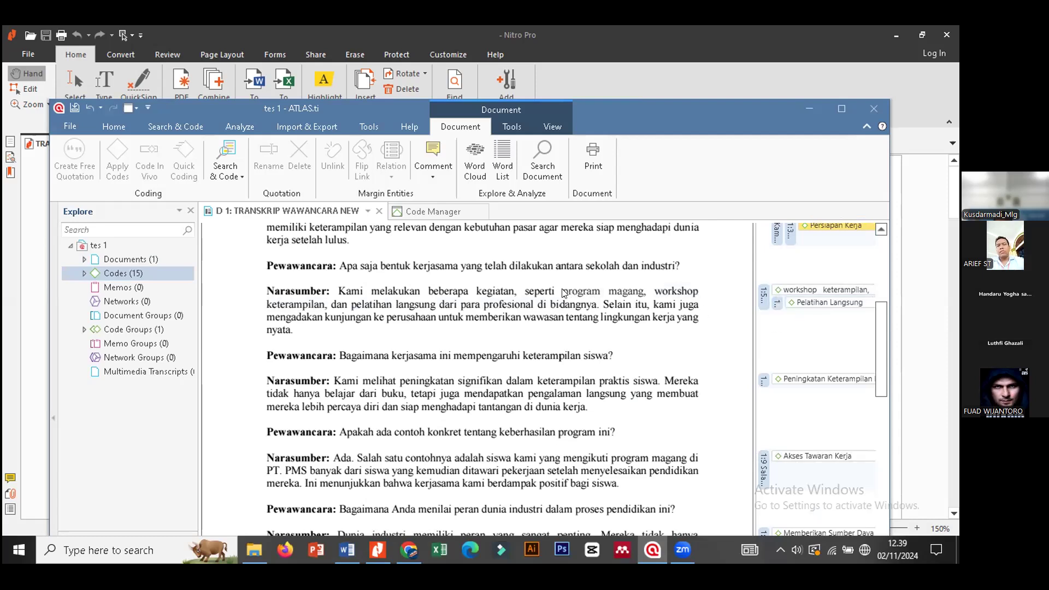
Code the words 'program magang' in vivo.
drag(565, 293, 637, 295)
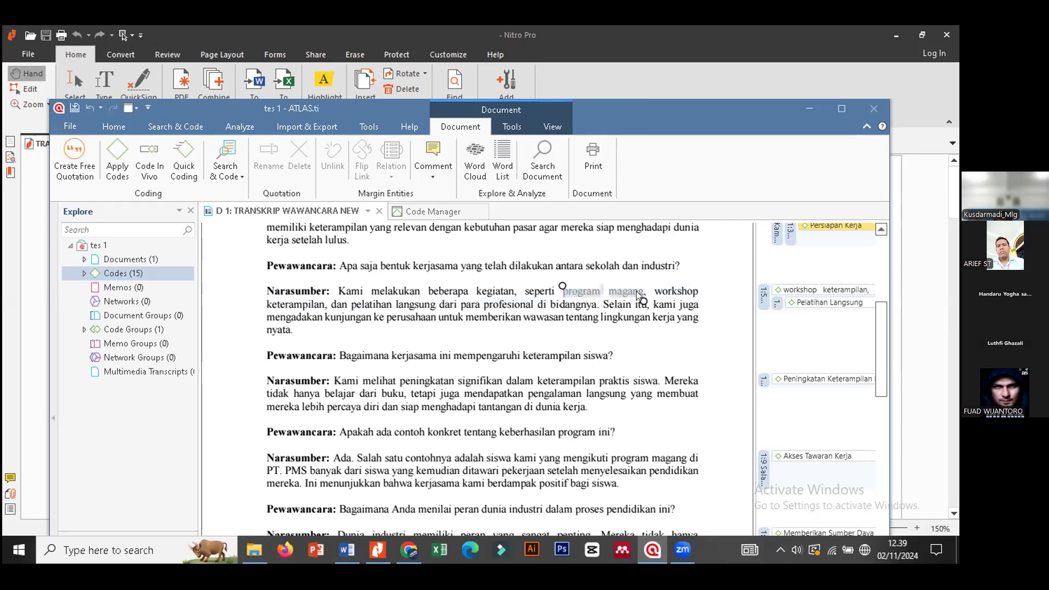
right_click(637, 292)
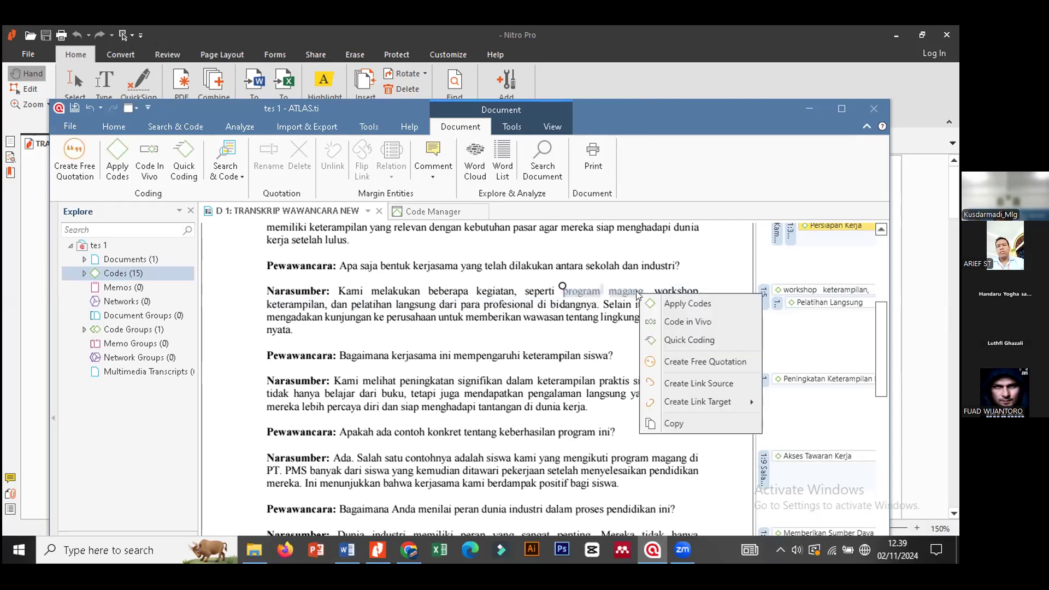
click(714, 326)
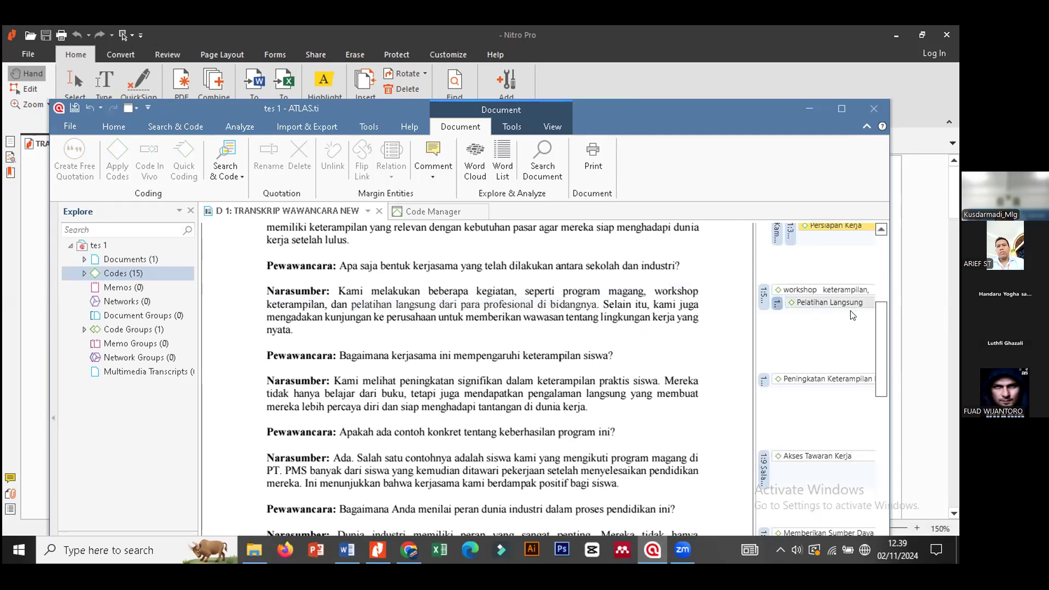
Widen the margin area and enlarge the window so margin codes spread out.
mouse_move(879, 320)
mouse_down()
mouse_move(878, 302)
mouse_move(879, 312)
mouse_up()
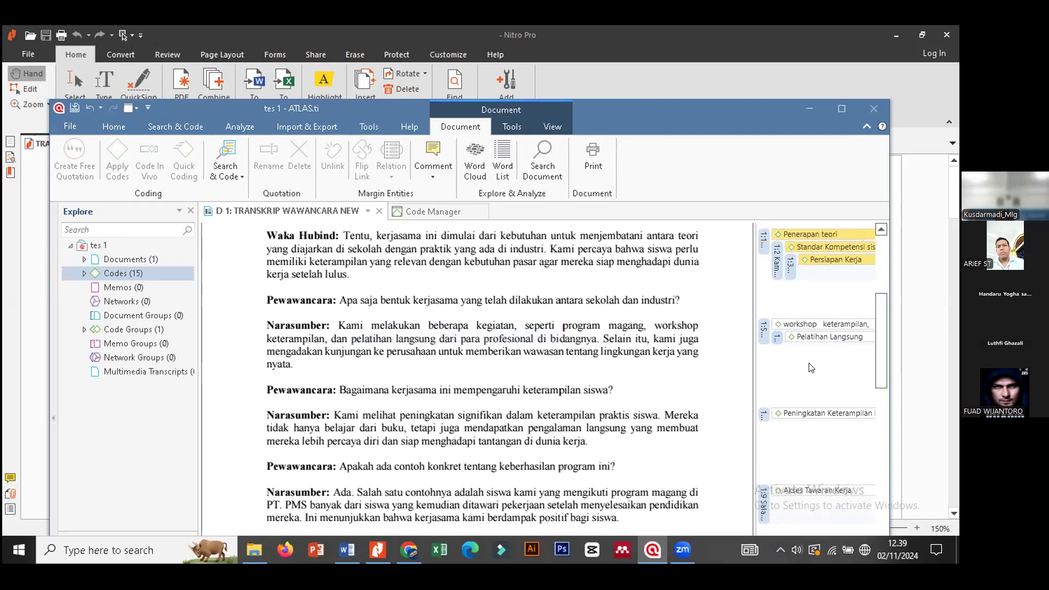
drag(751, 356, 701, 356)
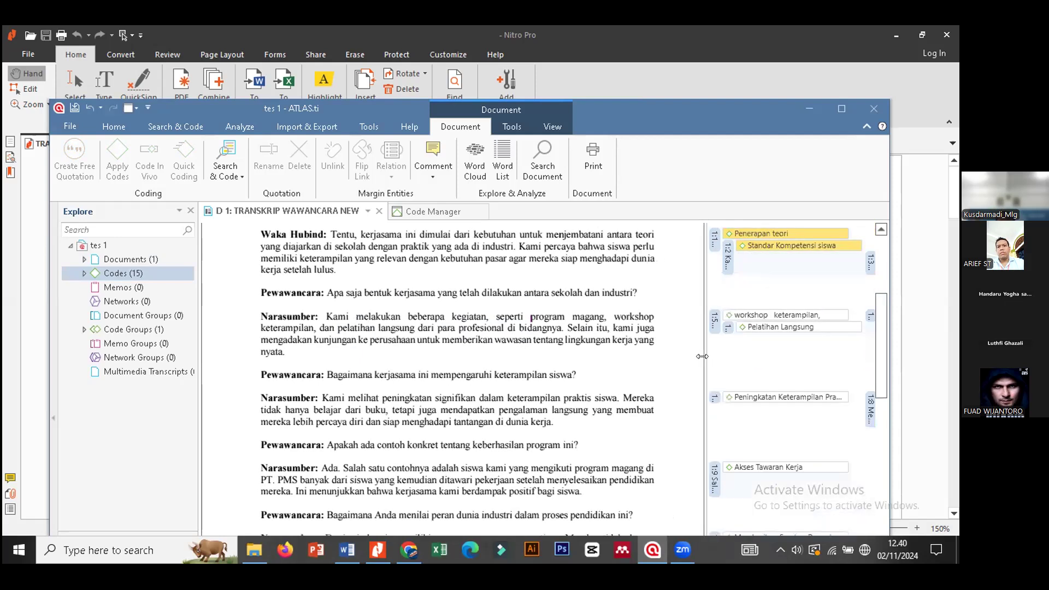
drag(884, 391, 948, 385)
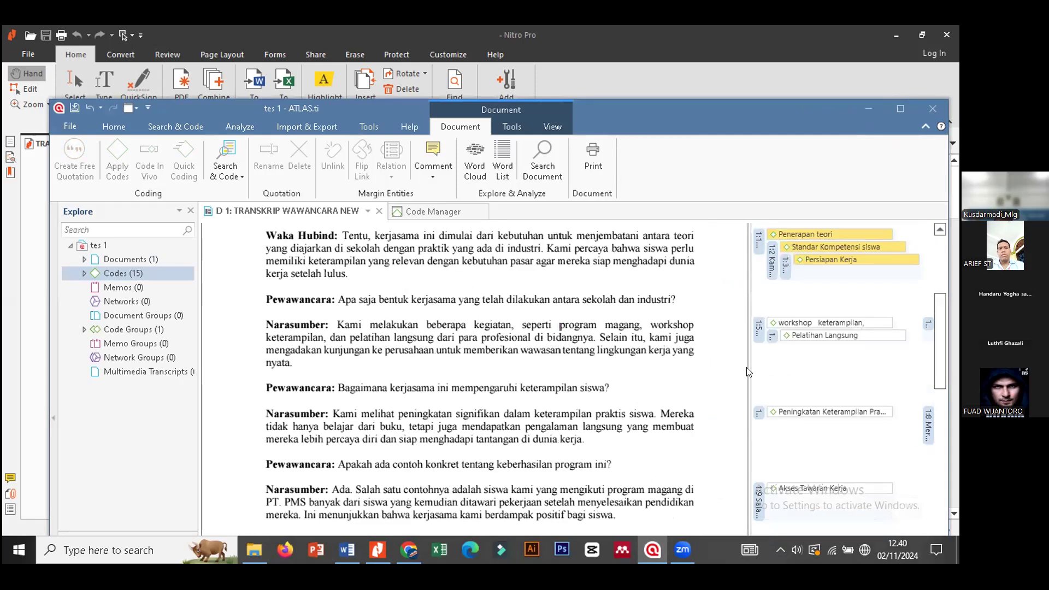
drag(749, 367, 619, 368)
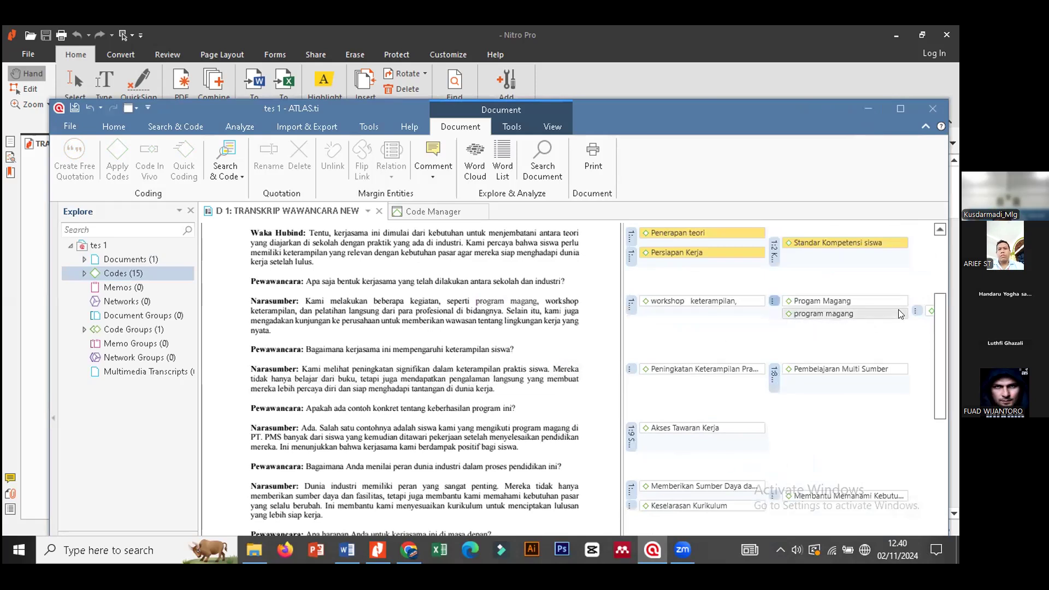
Unlink Pelatihan Langsung and program magang, and delete quotation 1:6.
right_click(930, 310)
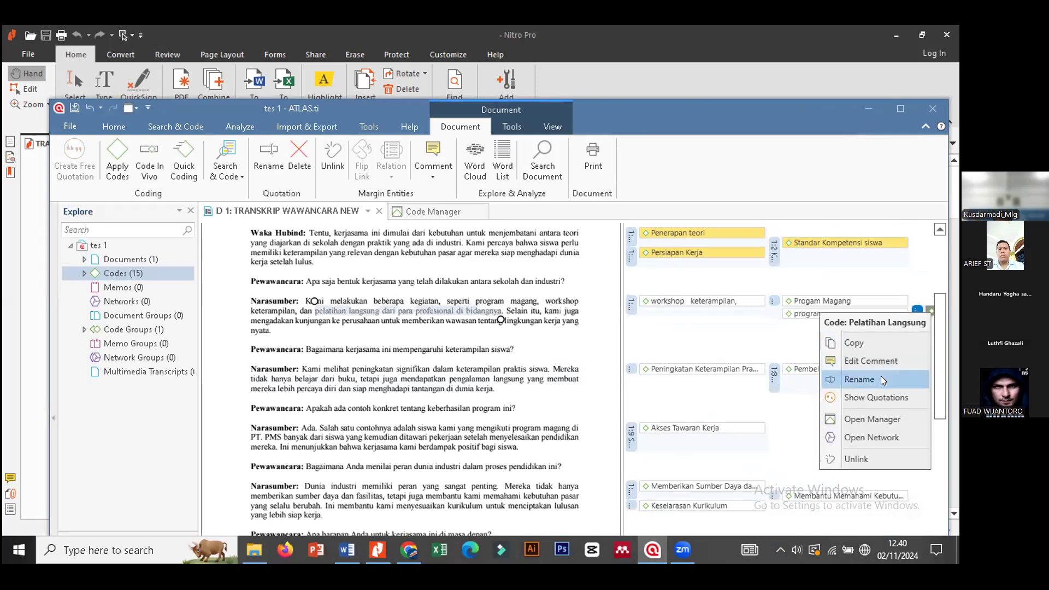
click(876, 457)
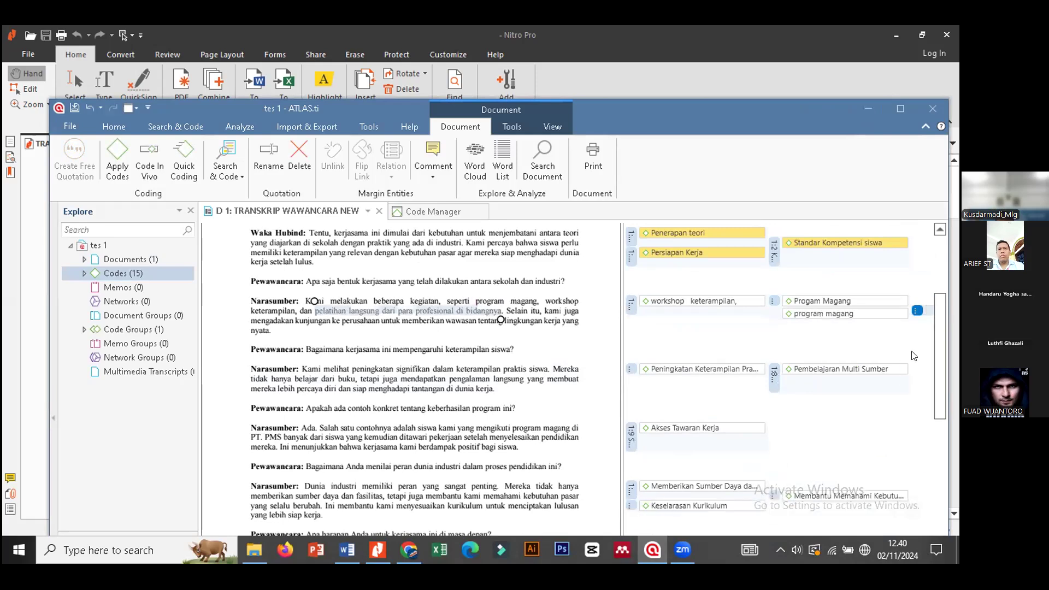
click(918, 312)
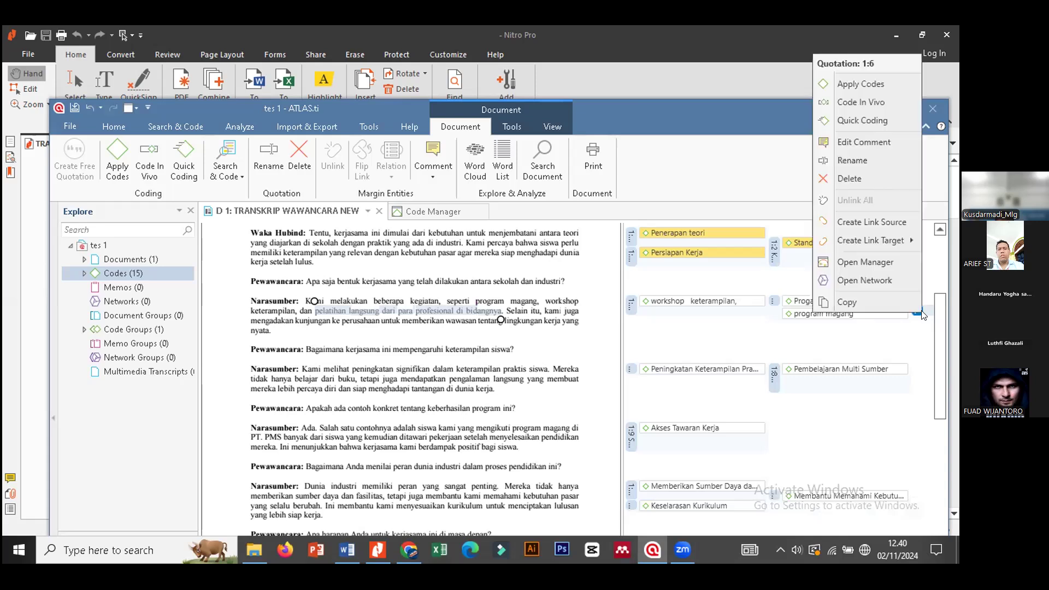
click(850, 178)
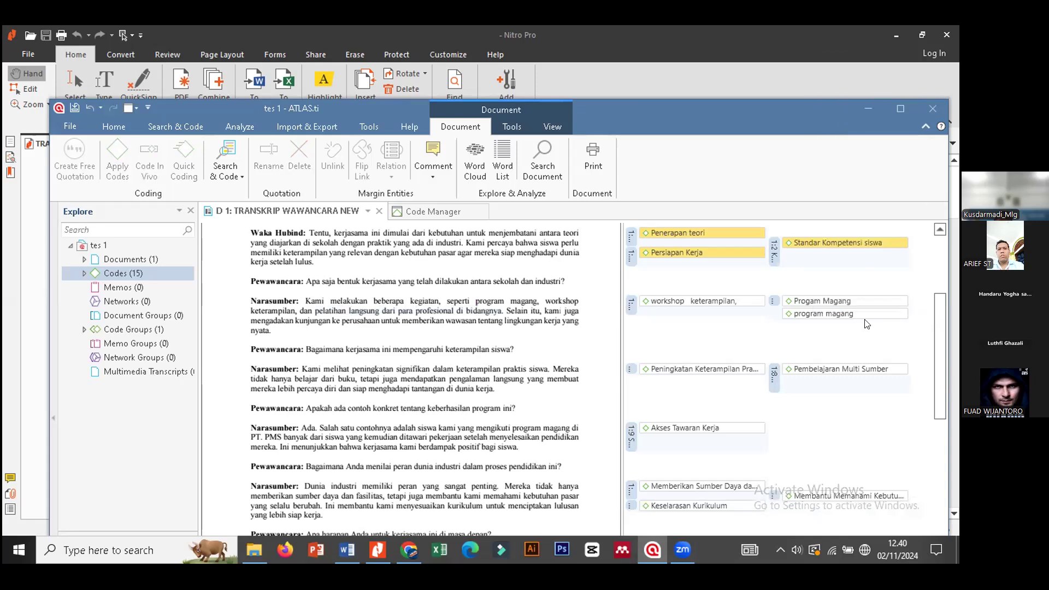
right_click(809, 313)
click(805, 459)
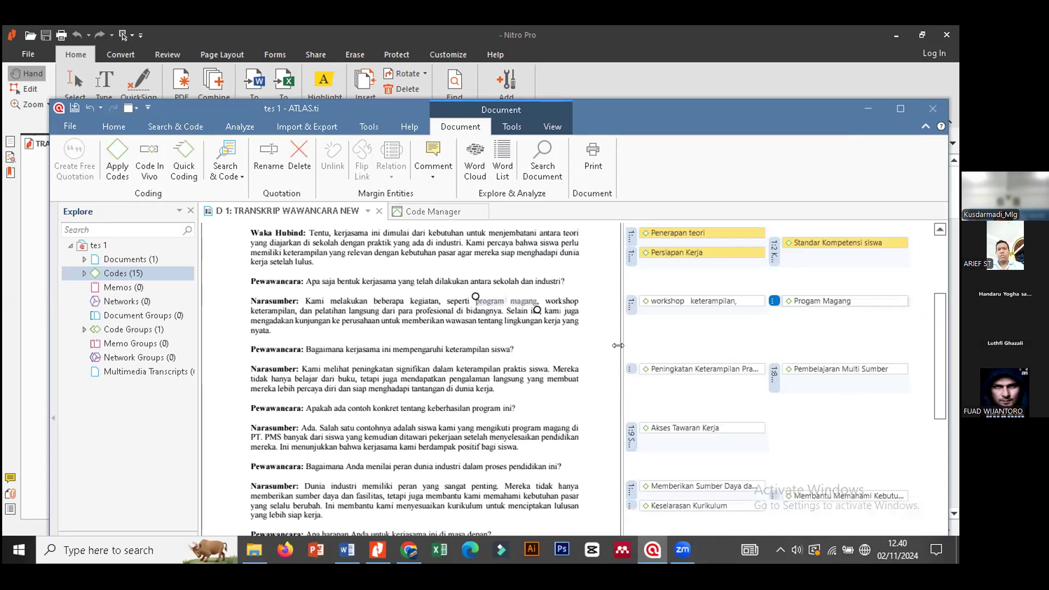
mouse_move(618, 345)
mouse_down()
mouse_move(635, 346)
mouse_move(568, 347)
mouse_move(610, 347)
mouse_up()
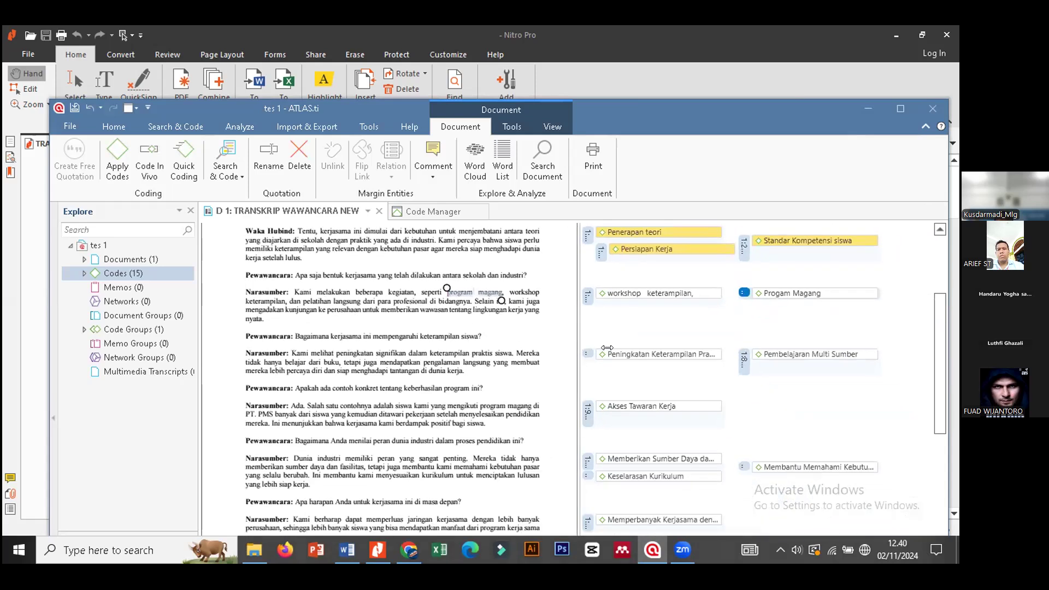
click(721, 320)
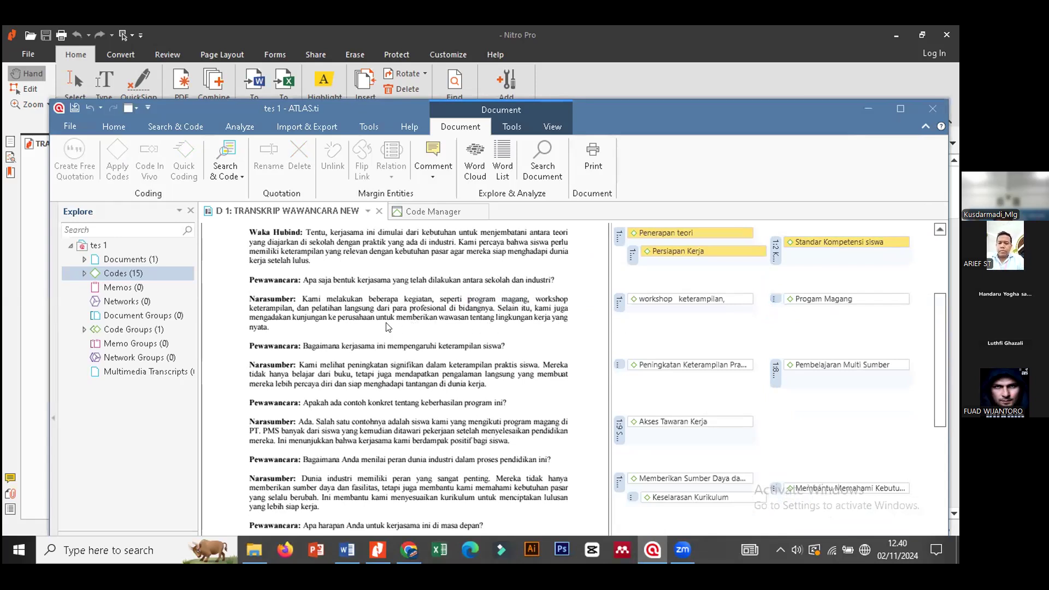
Code 'pelatihan langsung' in vivo and give the margin codes more room.
drag(313, 309, 374, 313)
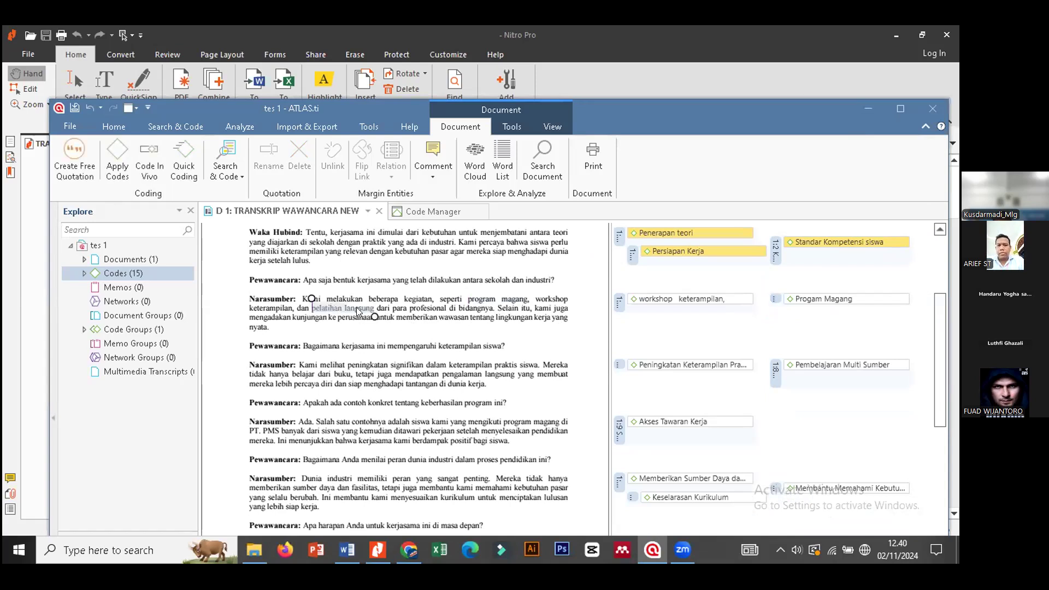
right_click(357, 309)
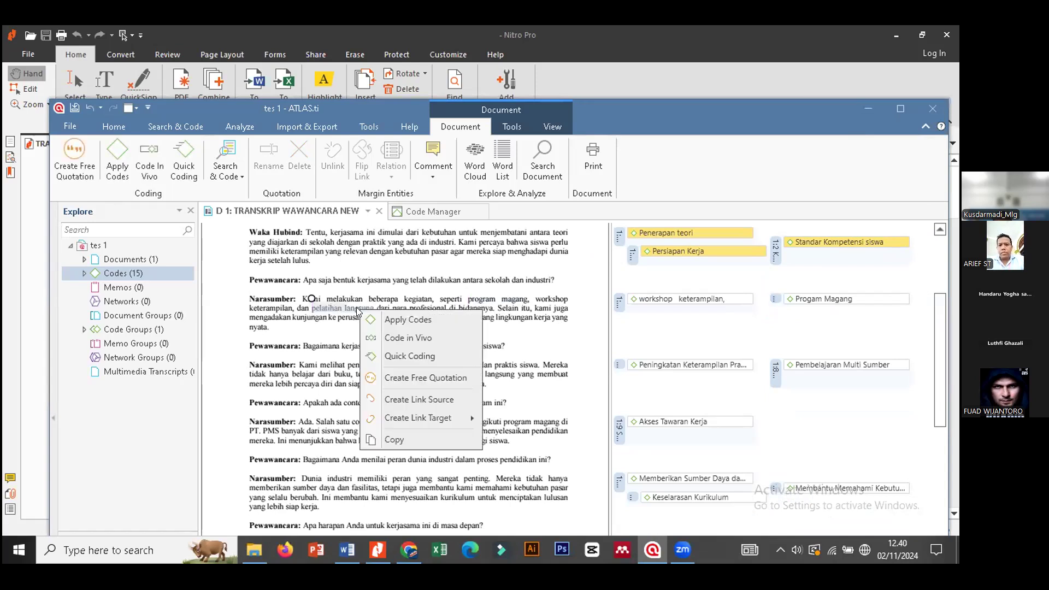
click(411, 338)
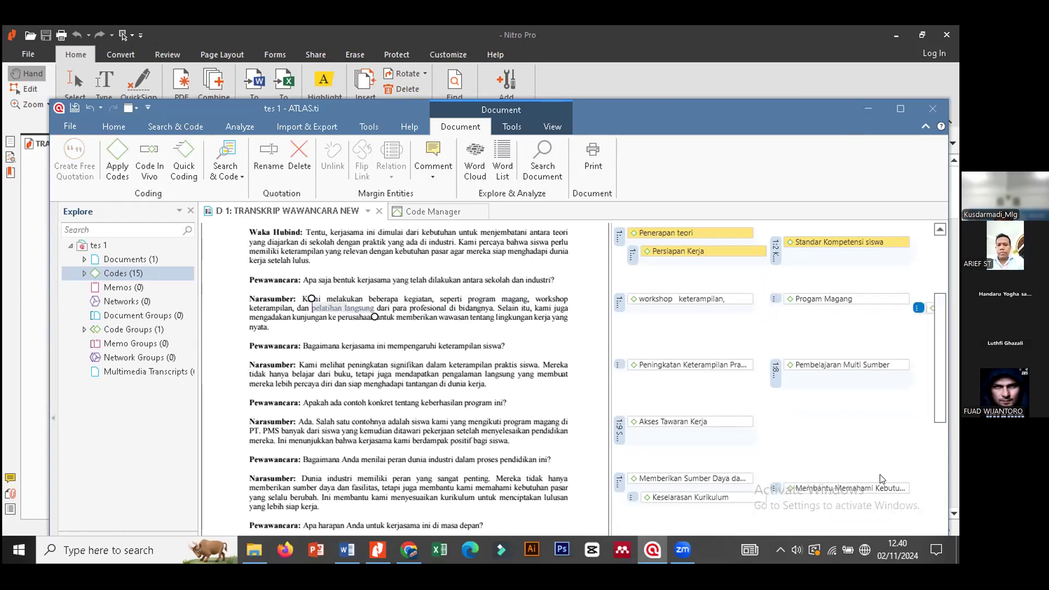
drag(625, 415, 496, 403)
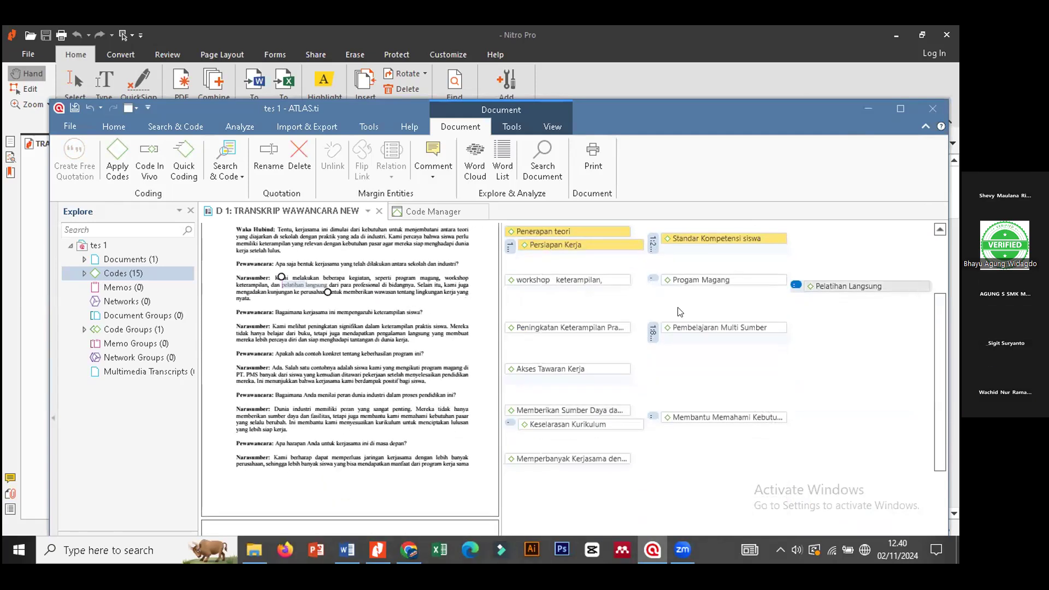
click(431, 212)
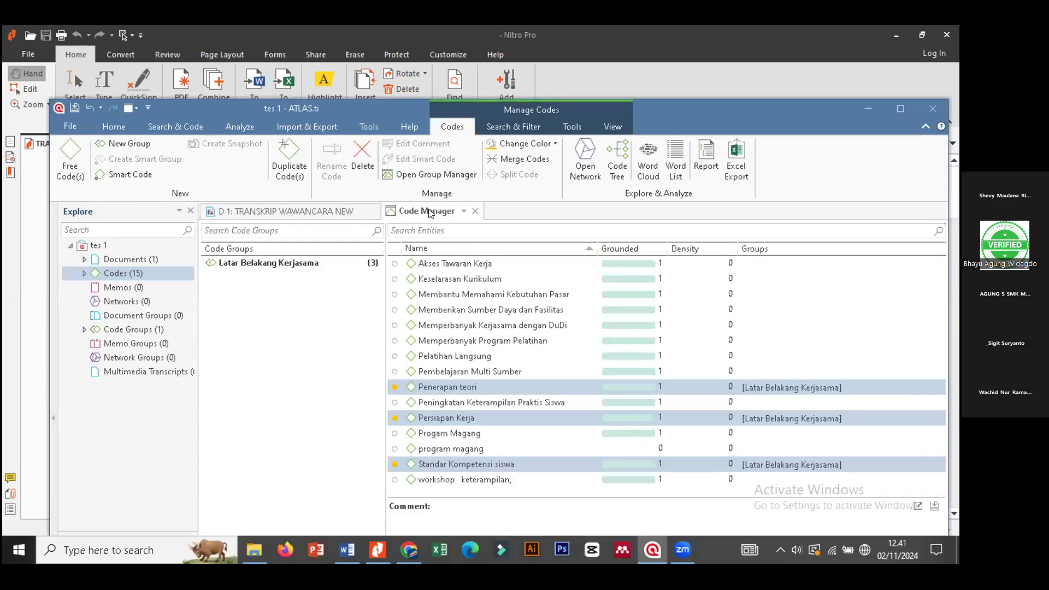
Delete the unused lowercase 'program magang' code from the code list.
click(325, 211)
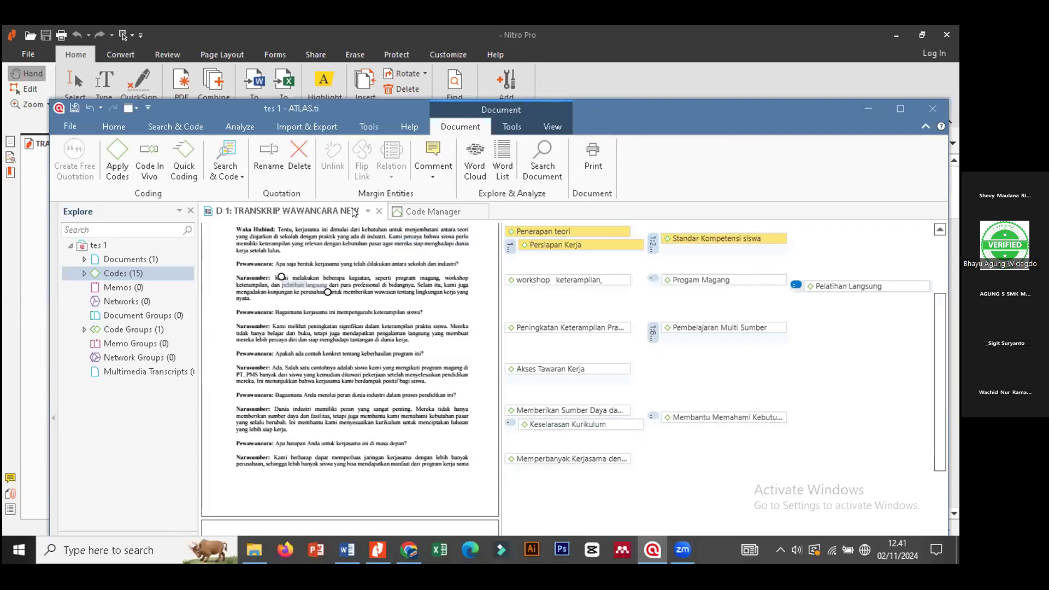
click(425, 211)
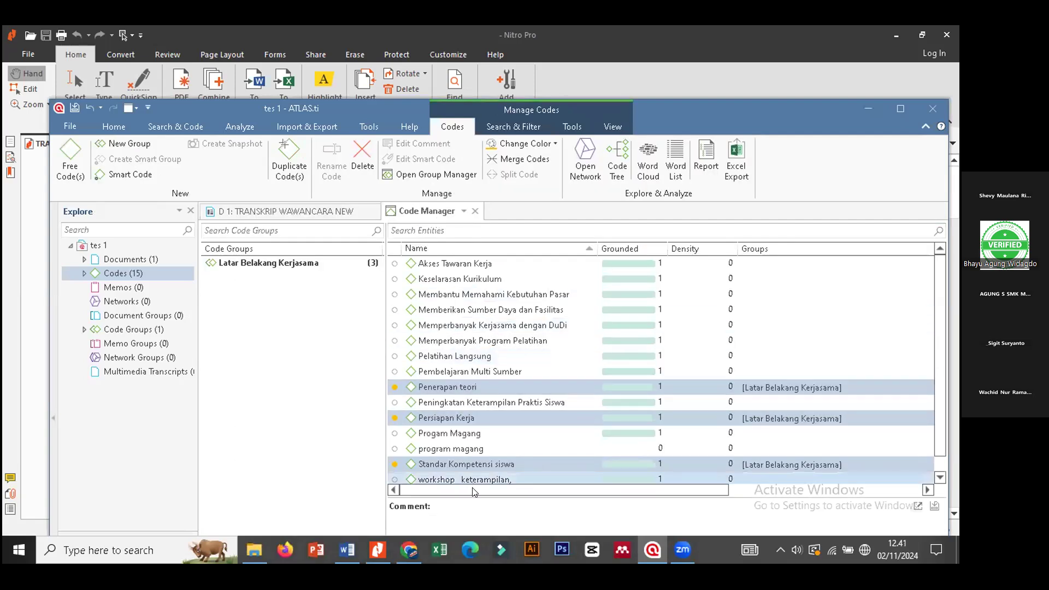
click(487, 479)
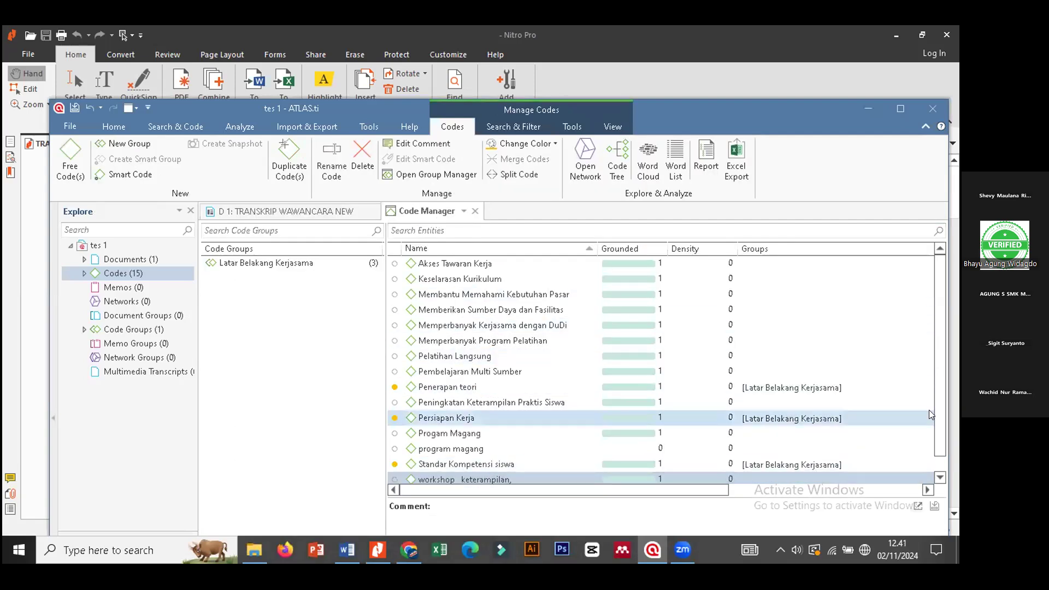
ctrl+click(509, 433)
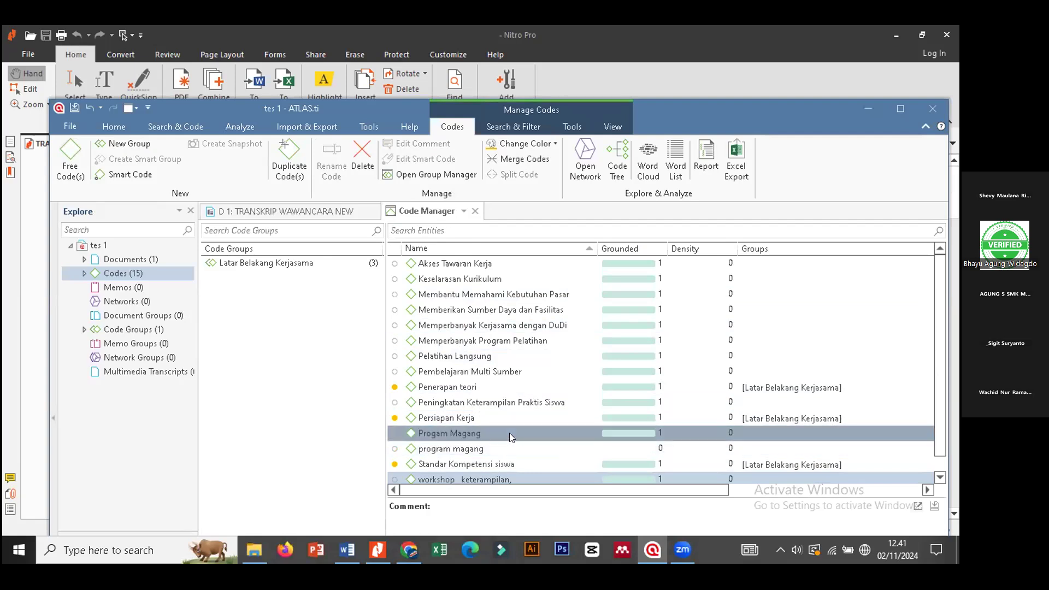
ctrl+click(638, 449)
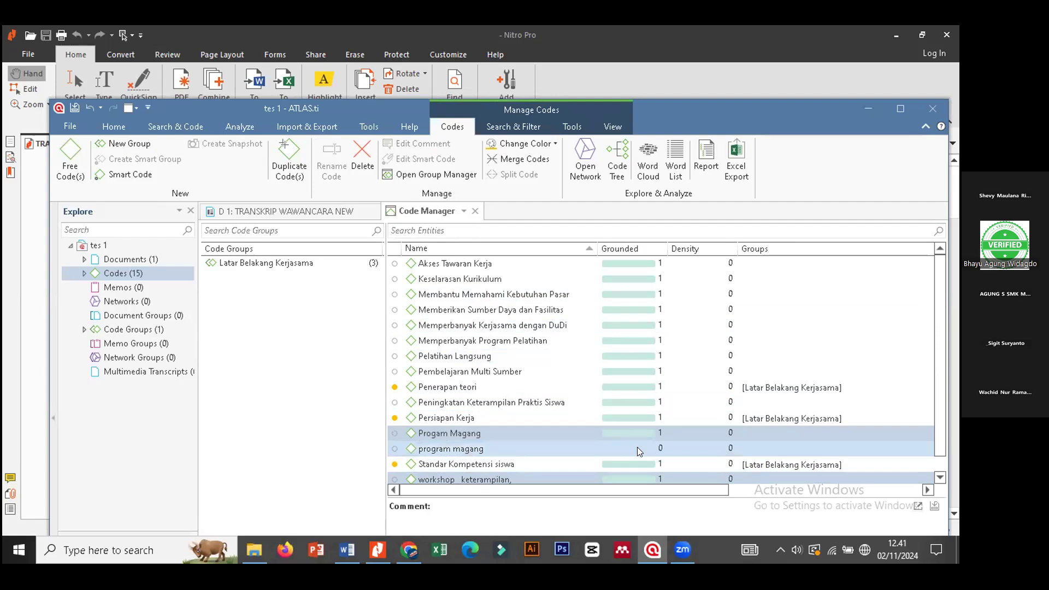
click(550, 446)
right_click(551, 447)
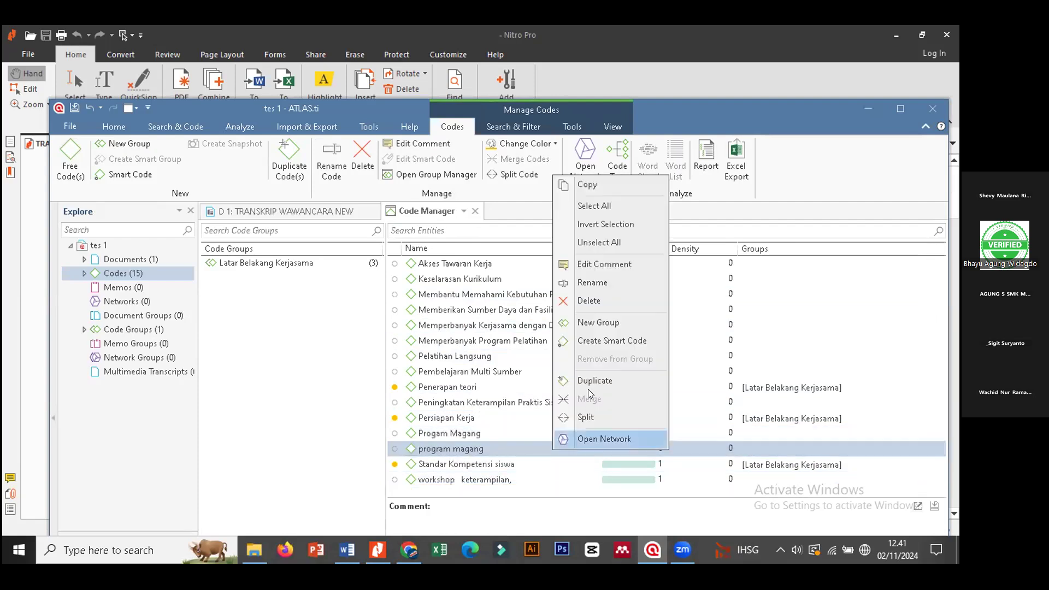
click(589, 300)
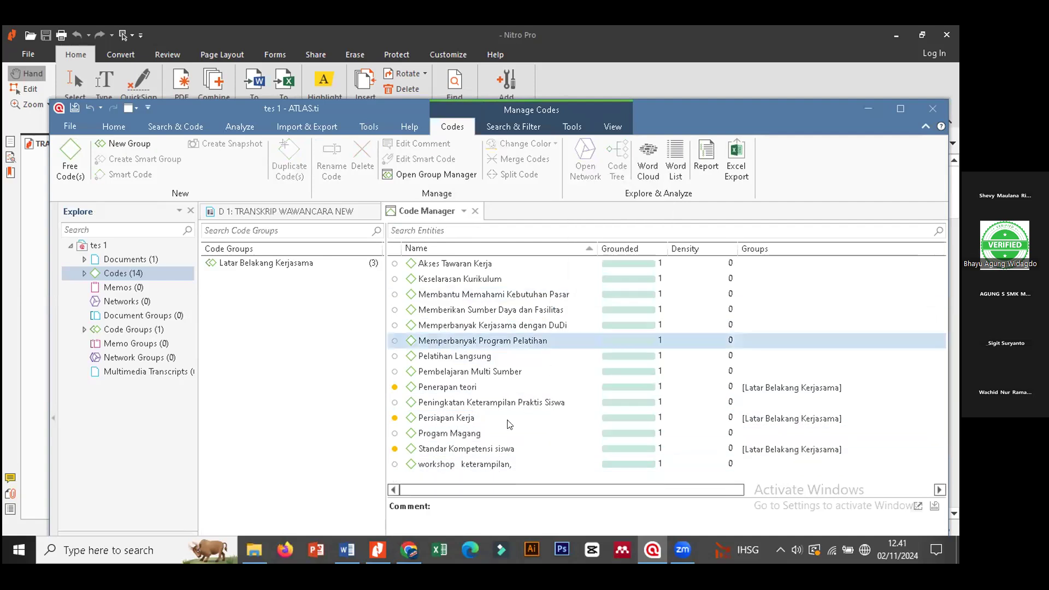
Select workshop keterampilan and Progam Magang, checking the transcript before returning.
click(461, 464)
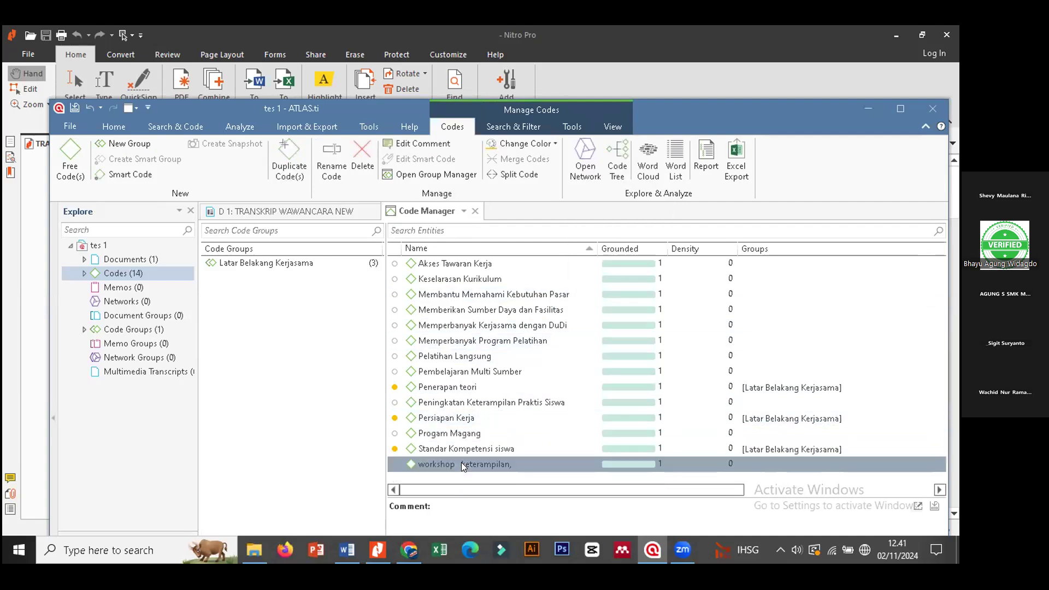
ctrl+click(463, 432)
click(298, 212)
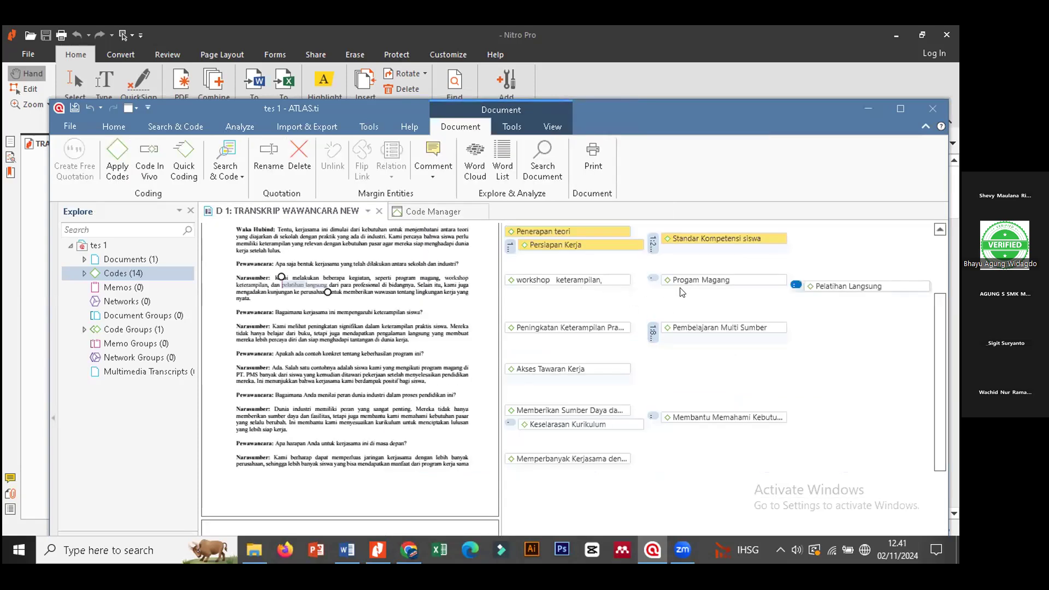
click(435, 212)
Colour Pelatihan Langsung, Progam Magang and workshop keterampilan blue.
click(487, 357)
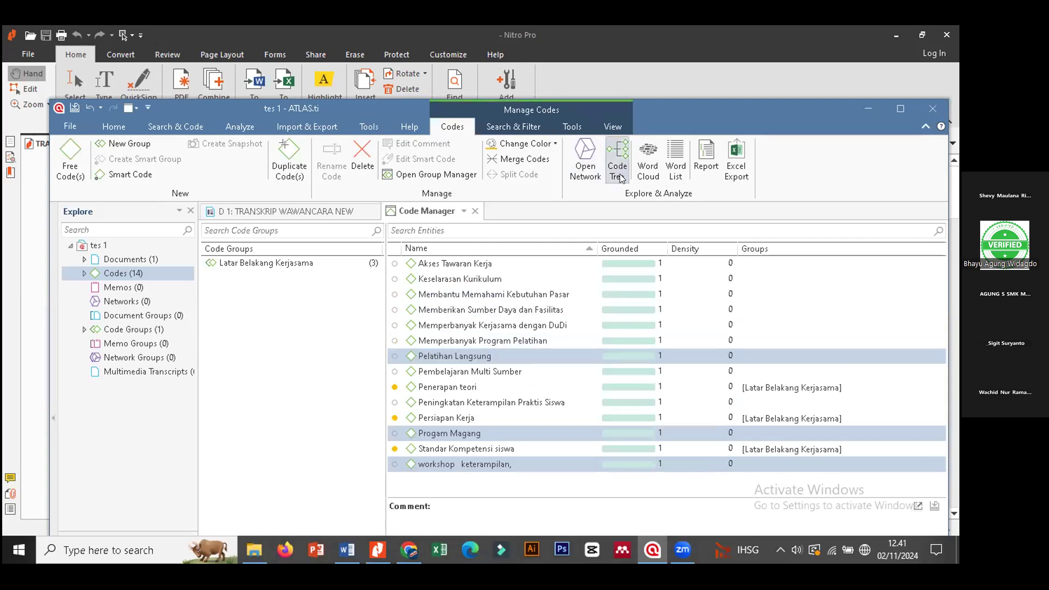
click(555, 144)
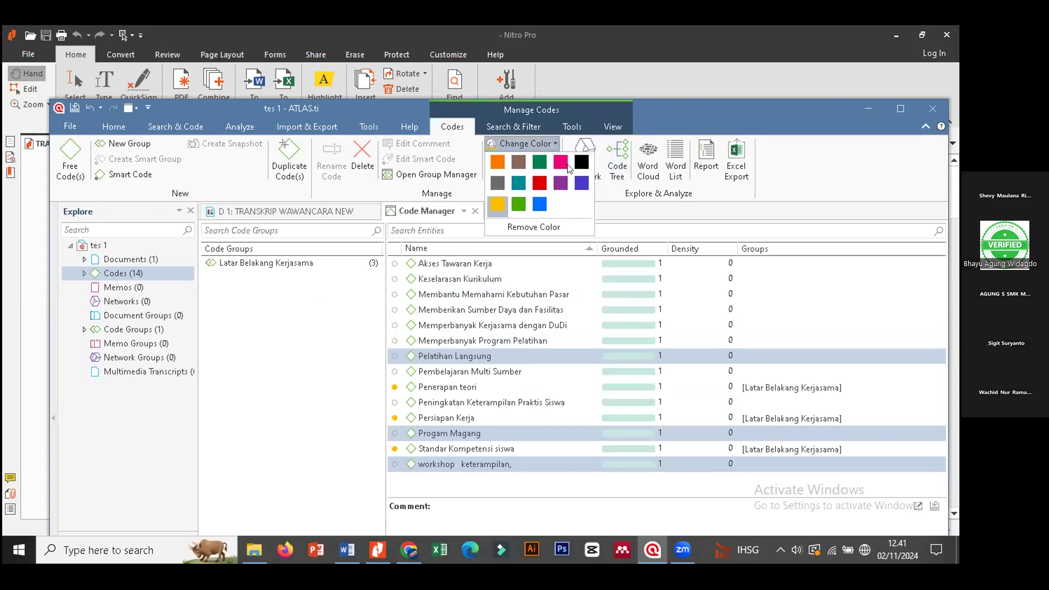
click(541, 204)
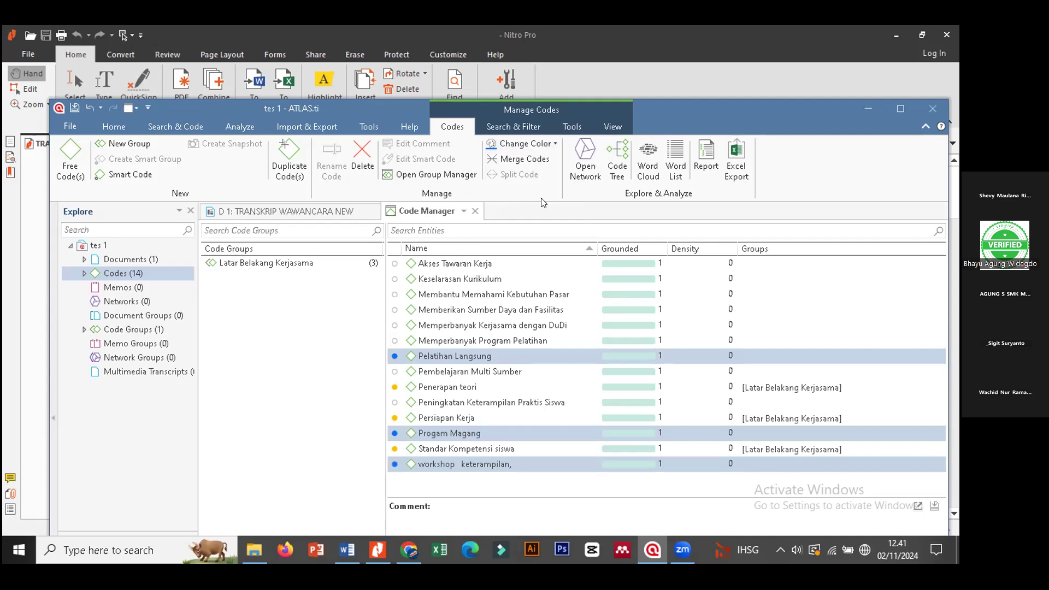
Create code group 'Bentuk Kerjasama' from the three selected codes.
right_click(566, 352)
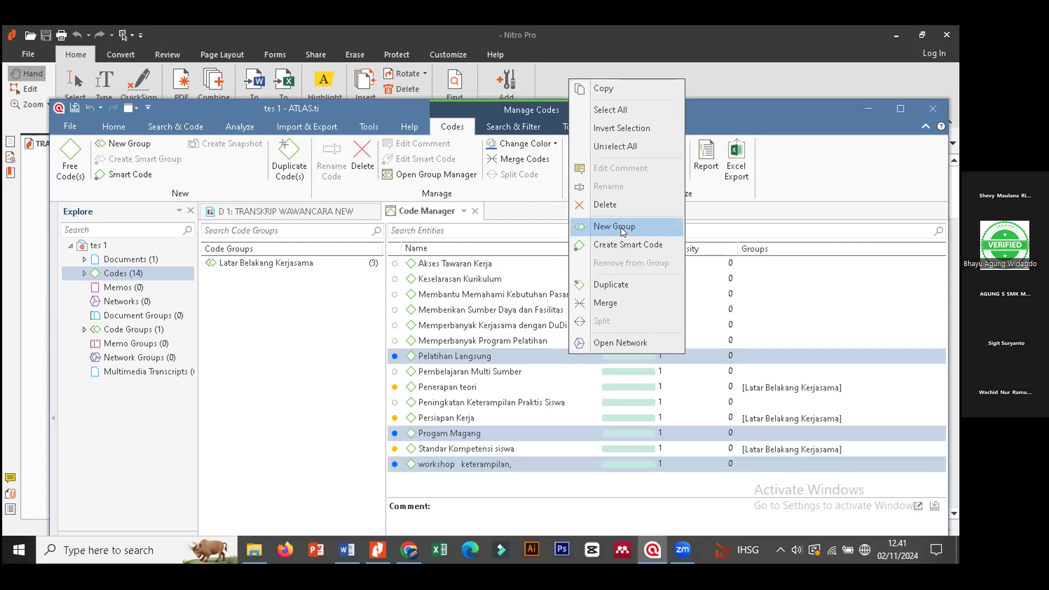
click(601, 226)
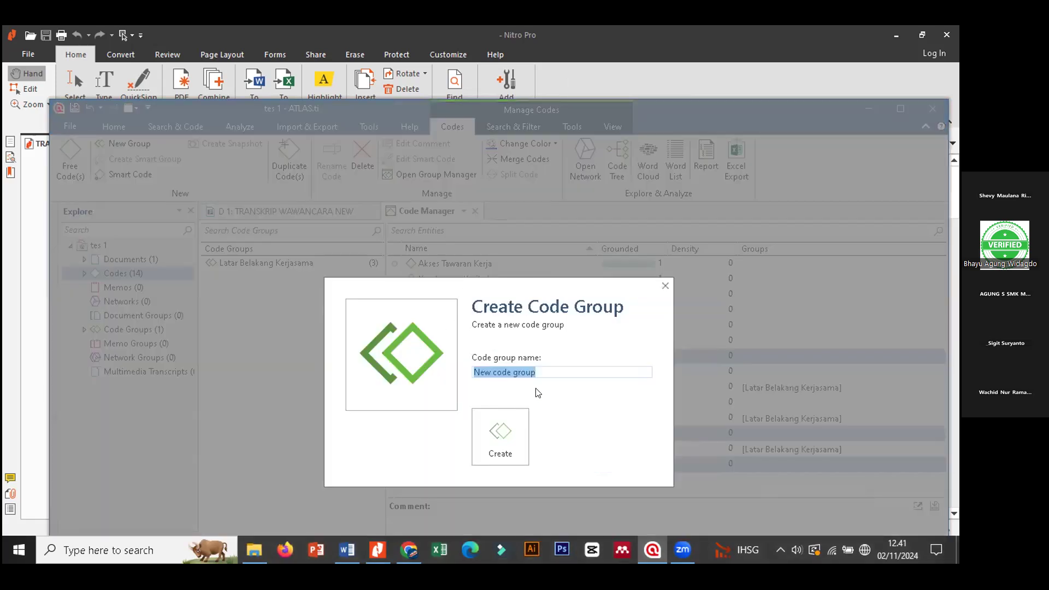
text(Bentuk Kerjasama)
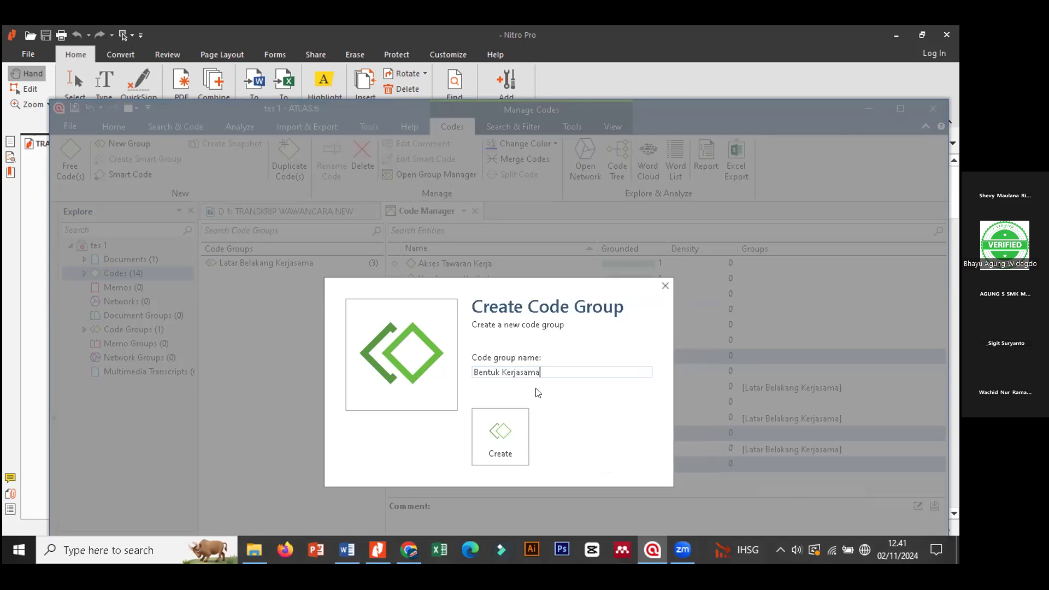
click(513, 423)
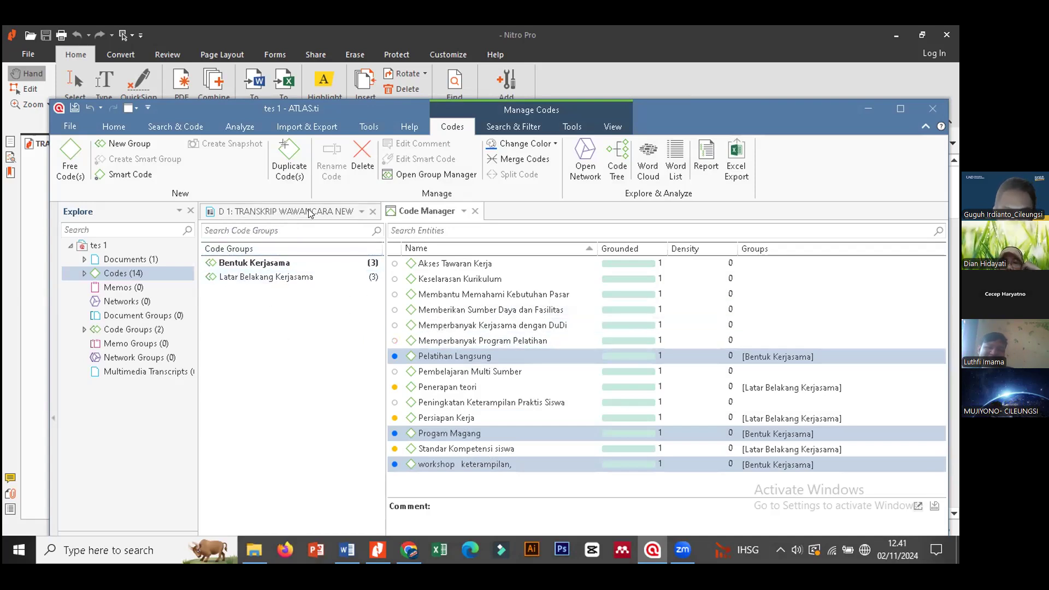
click(286, 211)
drag(939, 355, 938, 374)
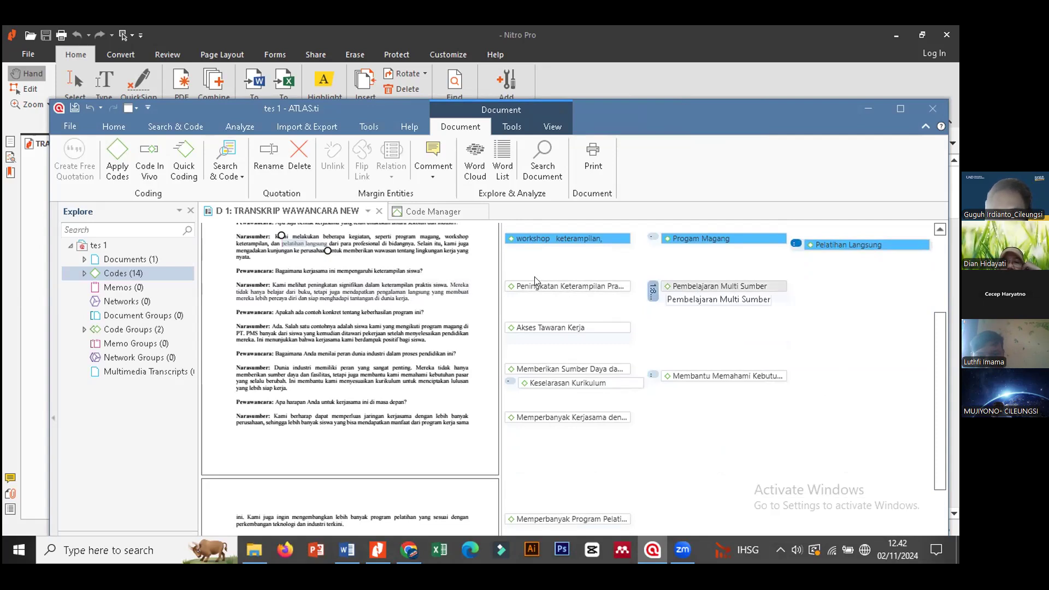
click(426, 211)
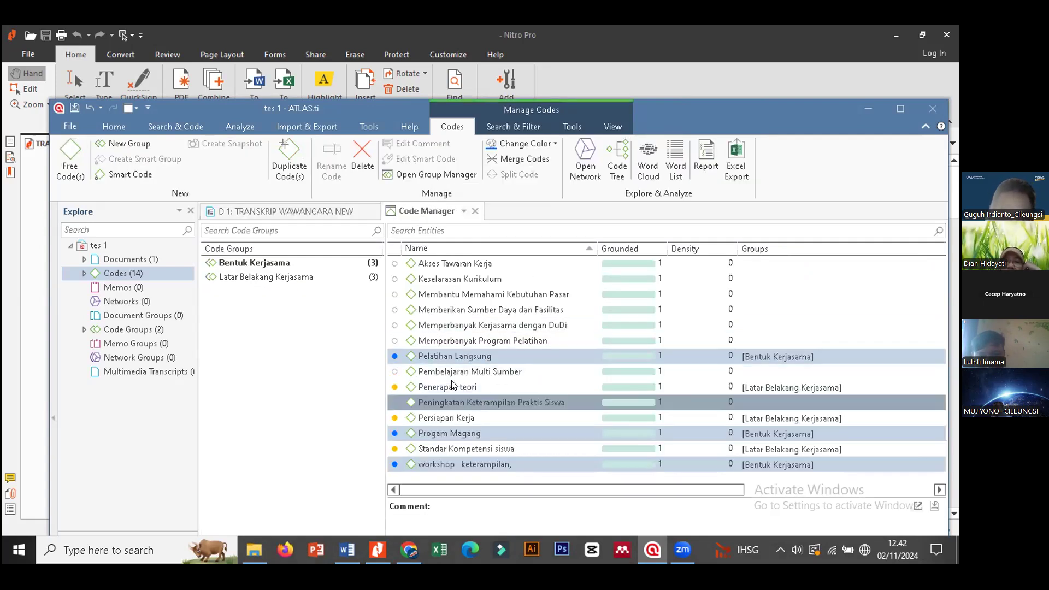
click(284, 211)
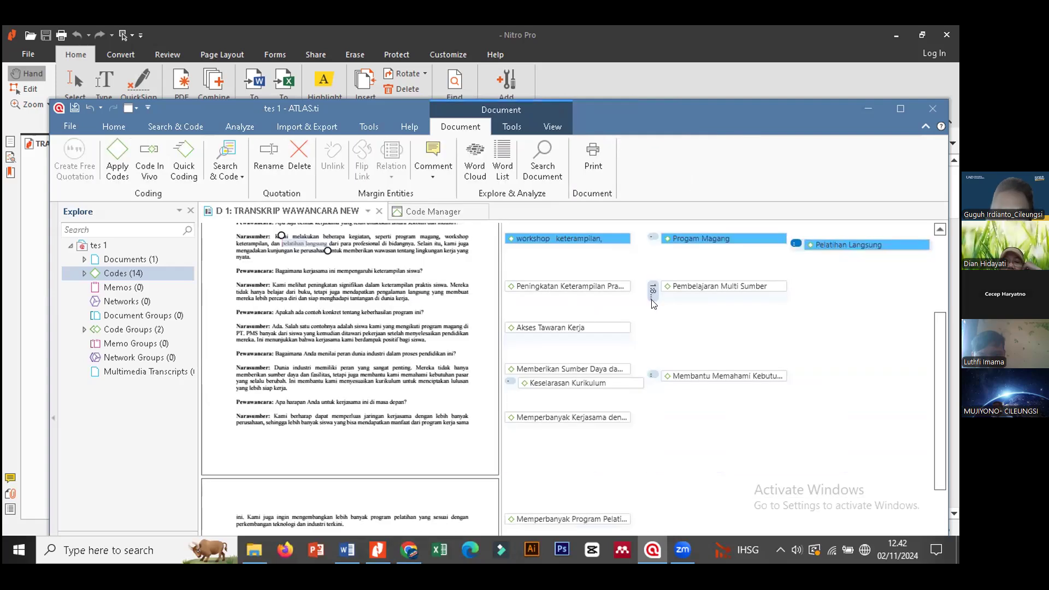
click(414, 212)
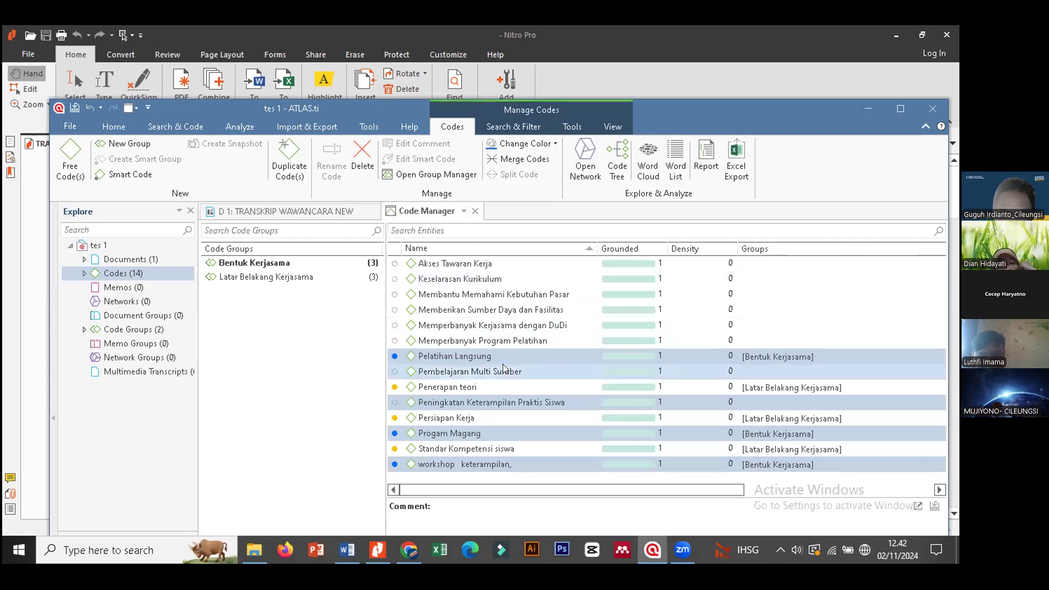
click(310, 211)
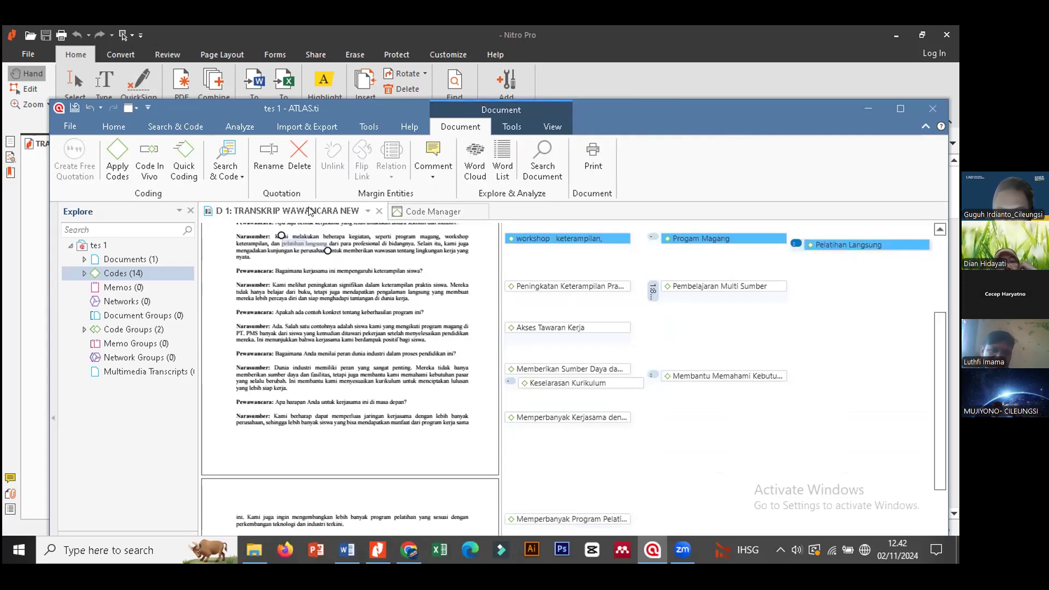
click(435, 212)
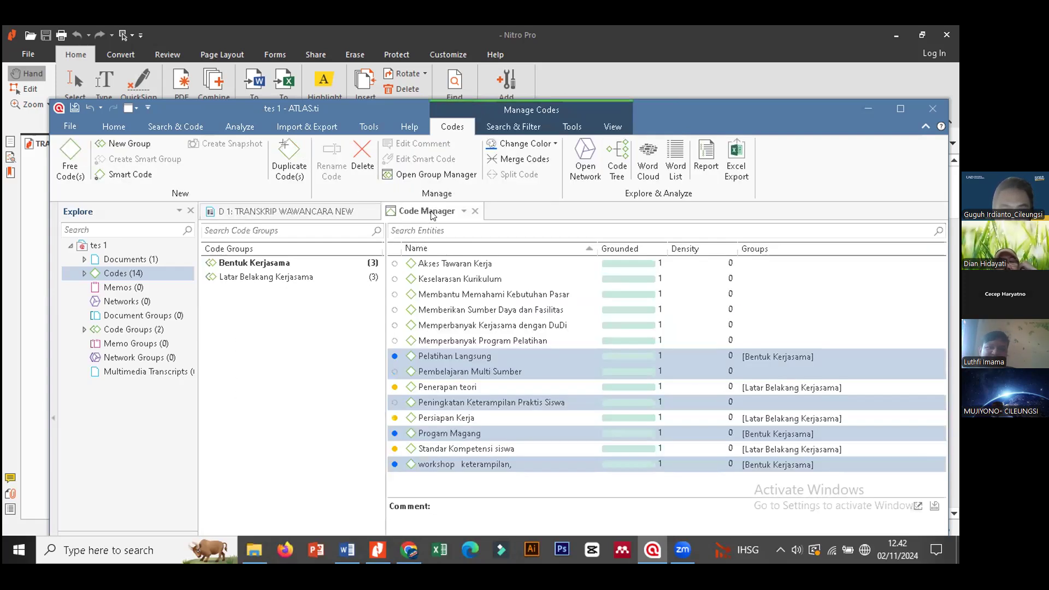
click(554, 144)
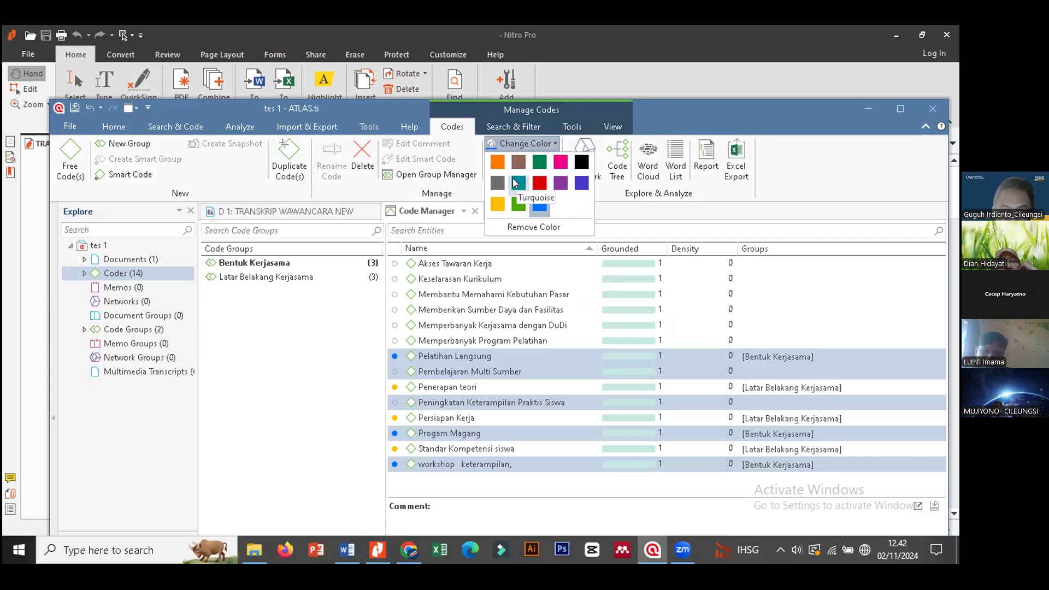
click(555, 182)
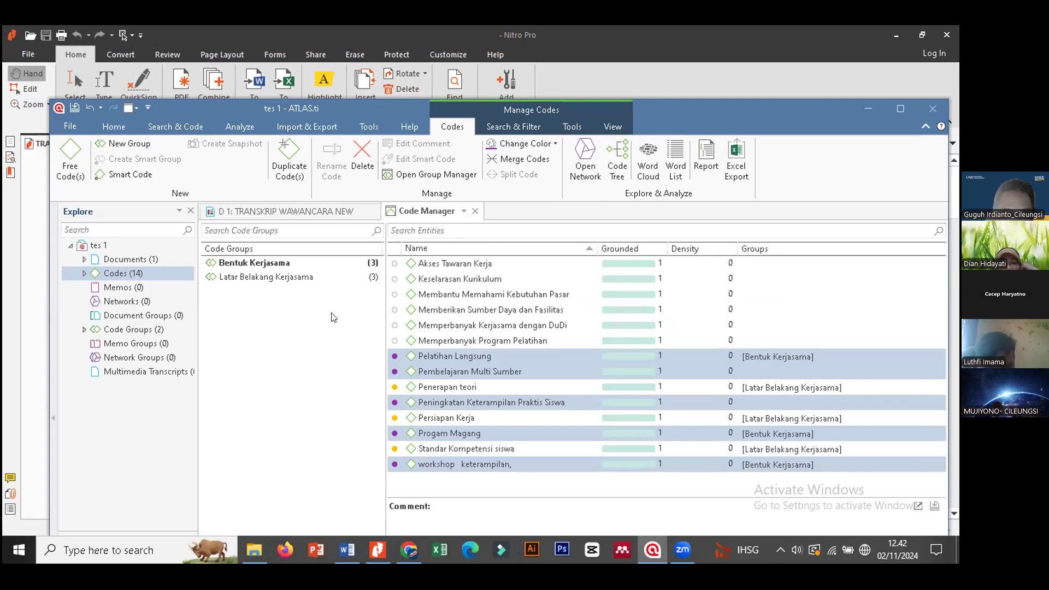
key(ctrl+z)
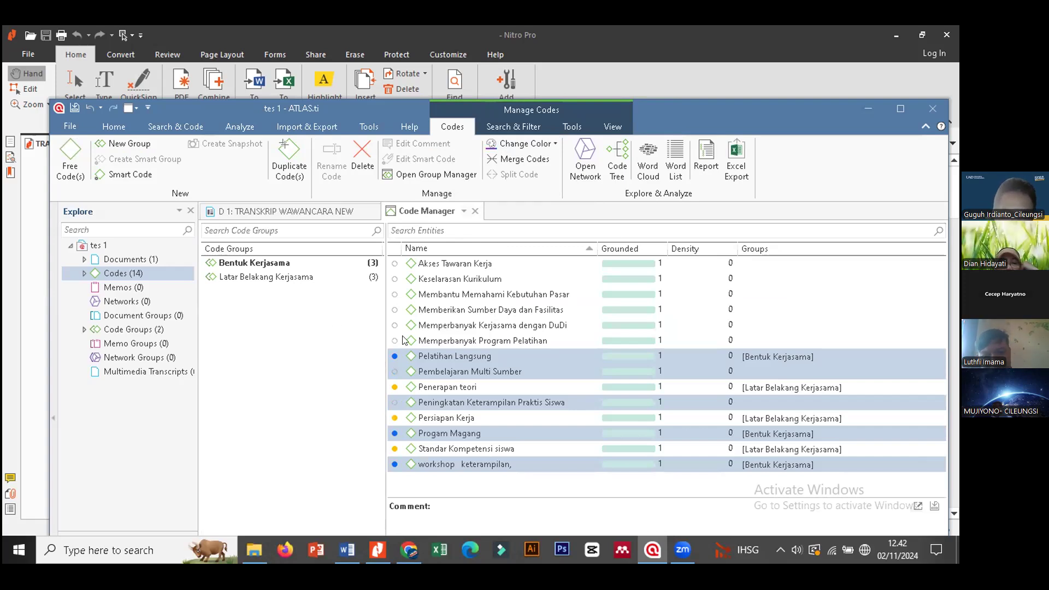
drag(492, 384, 508, 448)
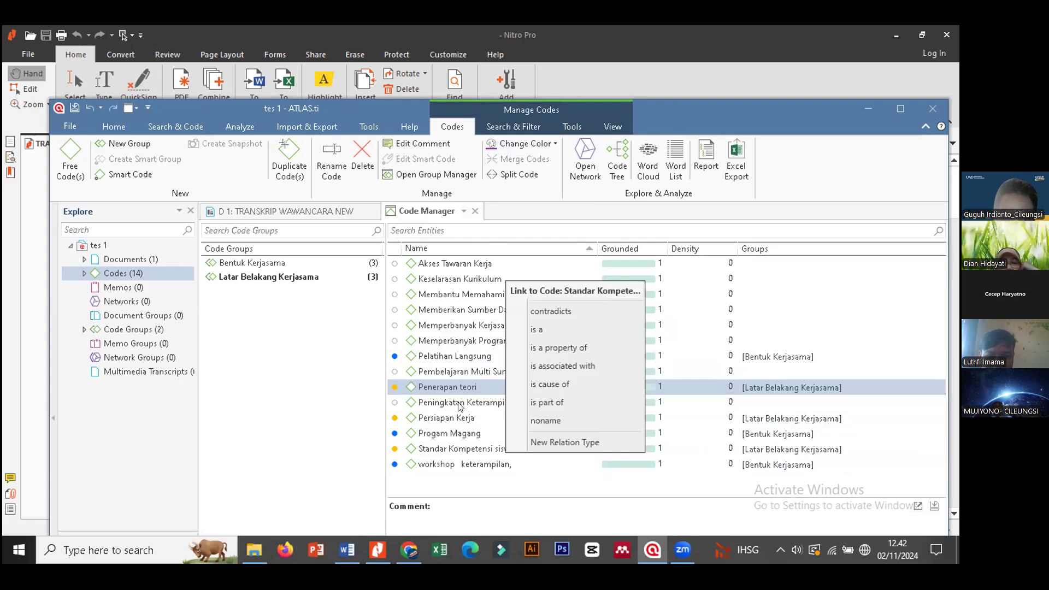
click(310, 212)
click(310, 212)
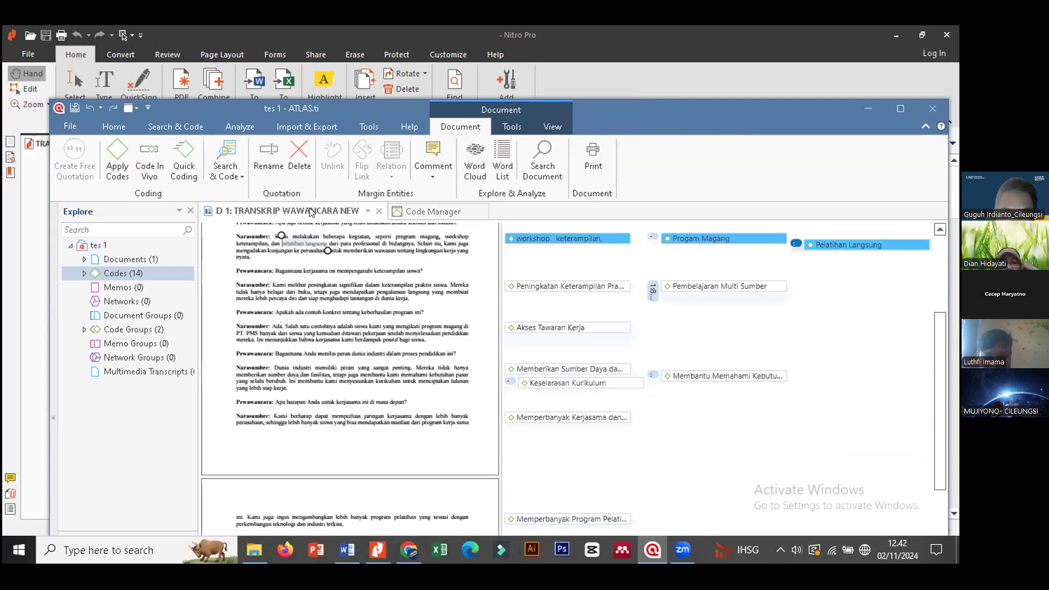
click(432, 212)
click(465, 402)
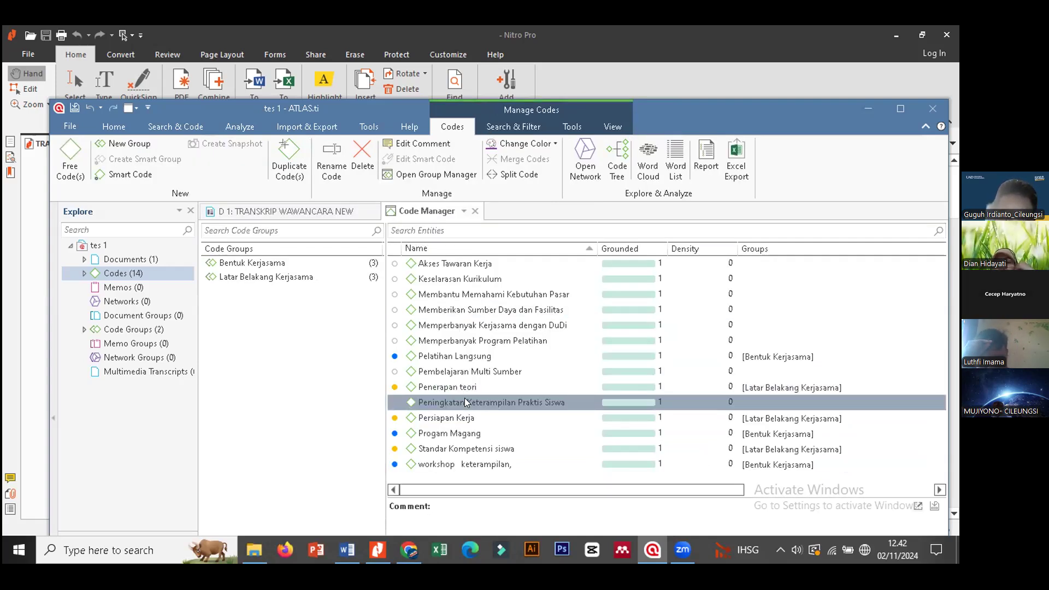
Colour Pembelajaran Multi Sumber and Peningkatan Keterampilan Praktis Siswa red.
ctrl+click(469, 371)
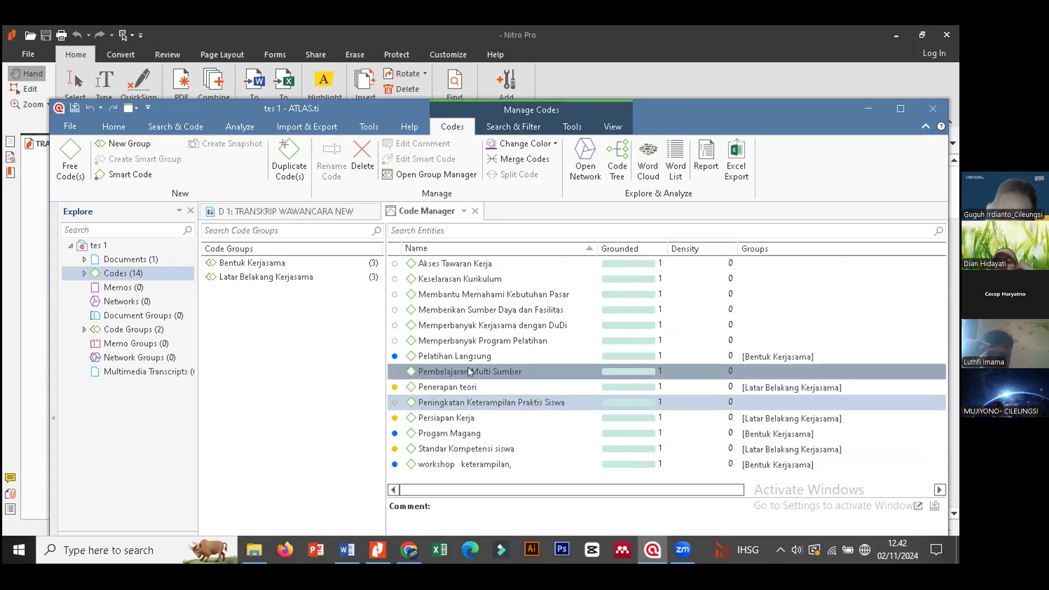
click(552, 143)
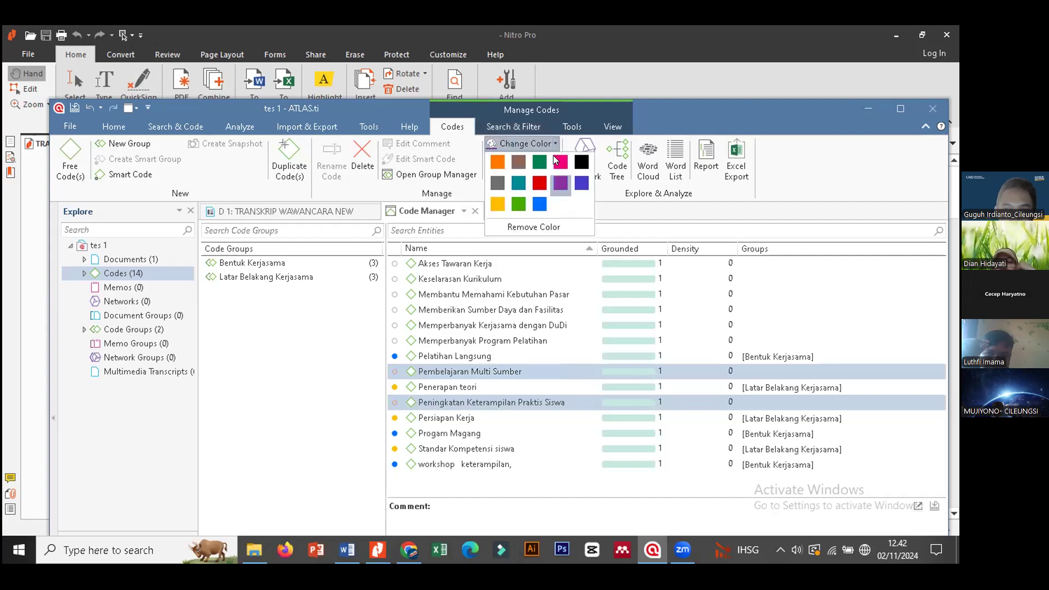
click(552, 182)
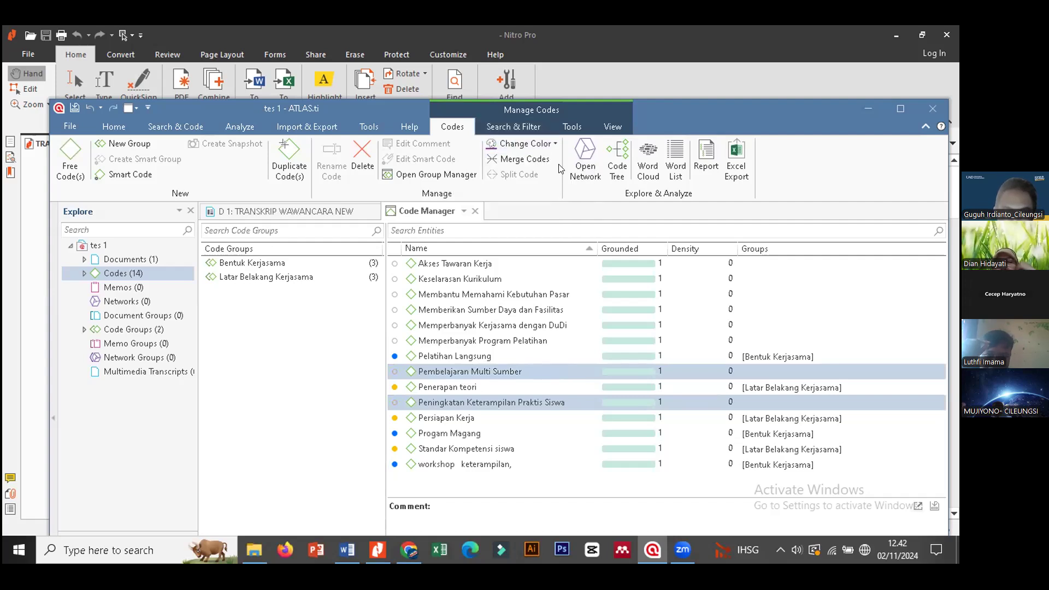
click(556, 144)
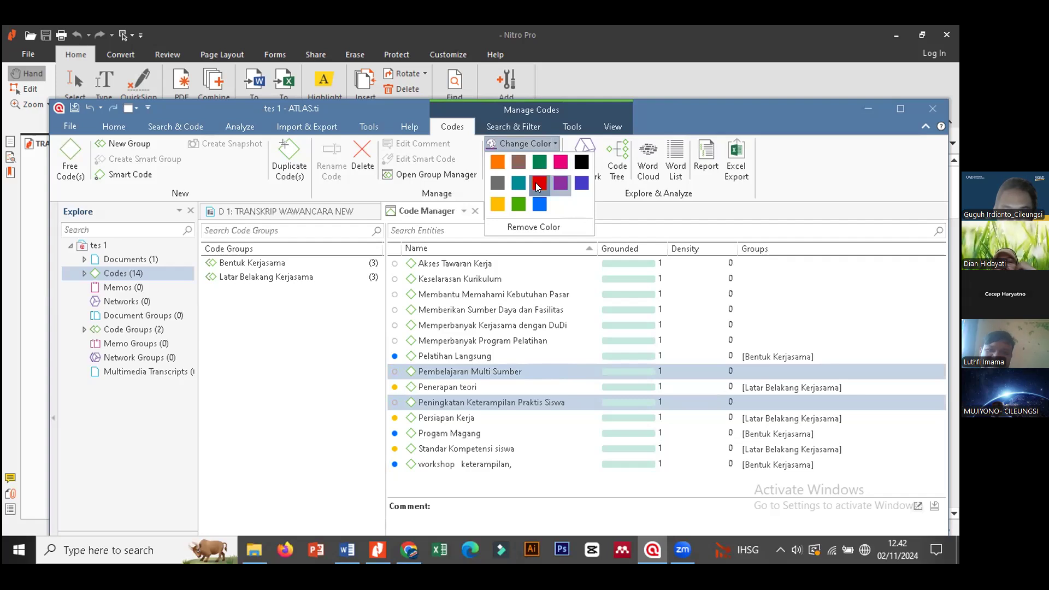
click(535, 182)
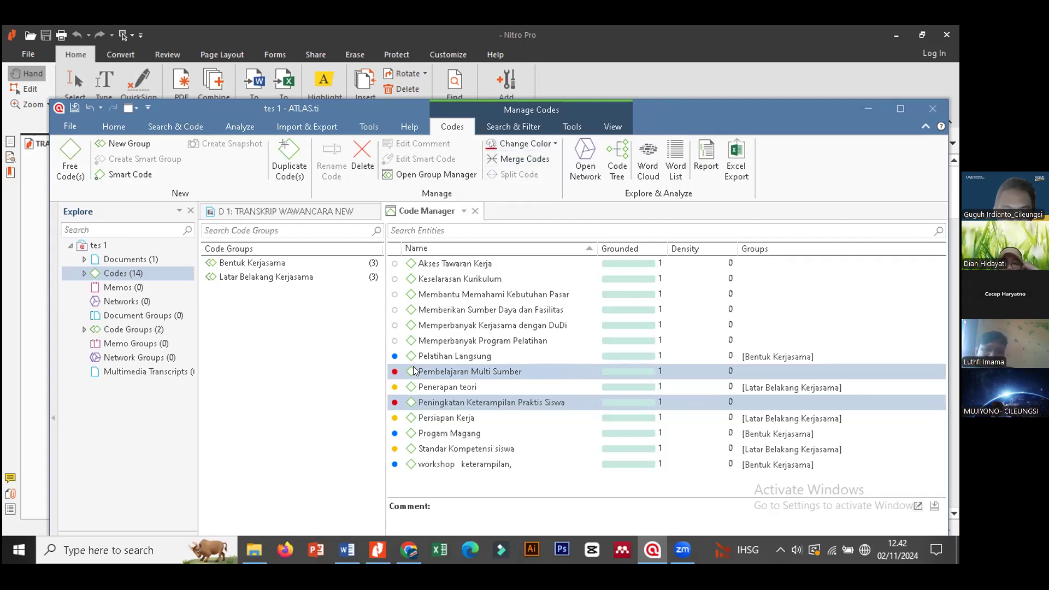
Create code group 'Luaran Kerjasama' from the two selected codes.
right_click(430, 369)
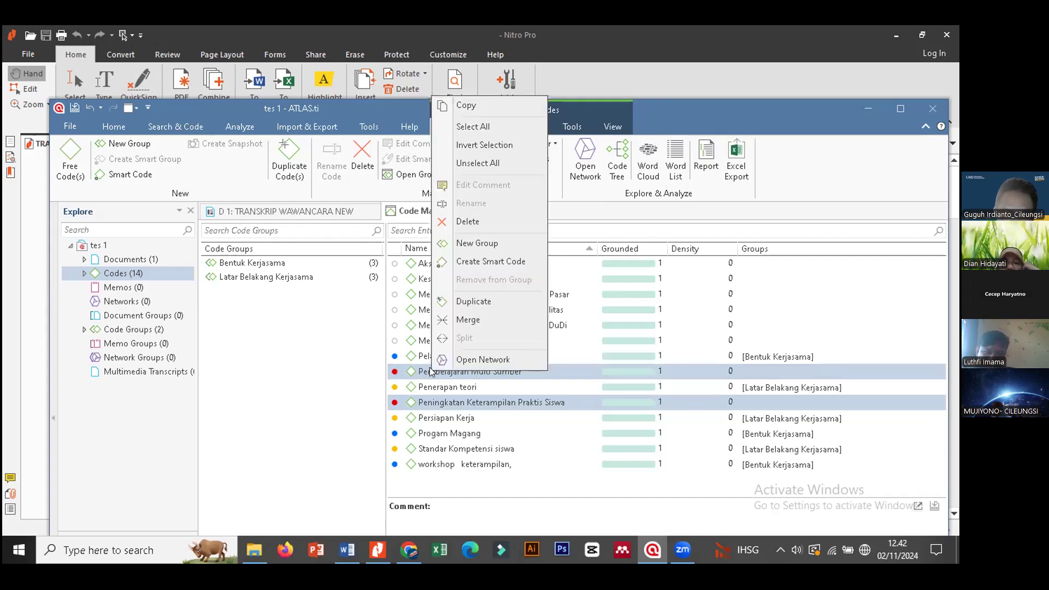
click(495, 241)
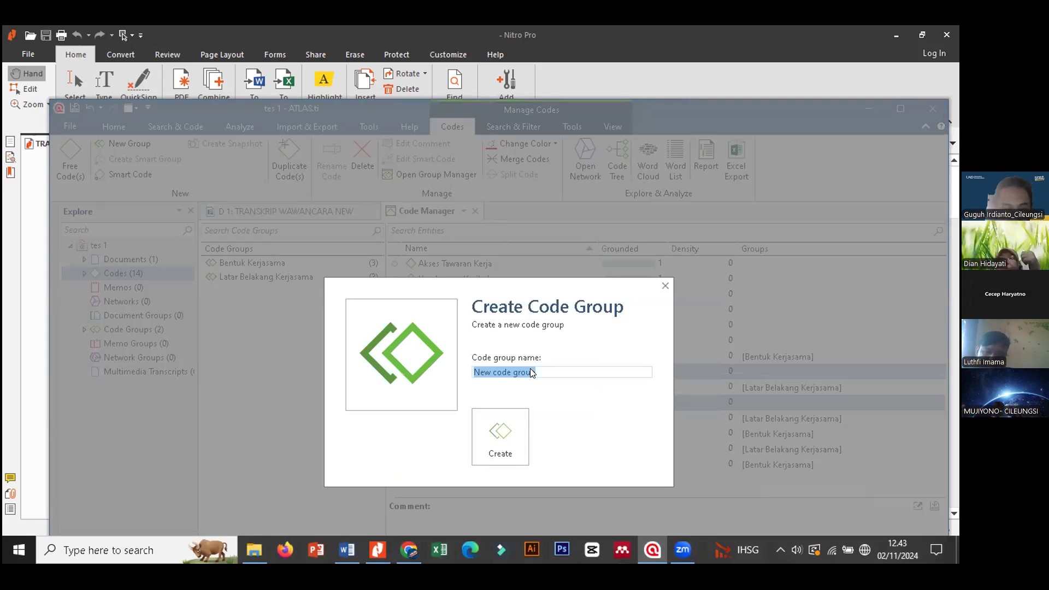
text(Pengaruh Ker)
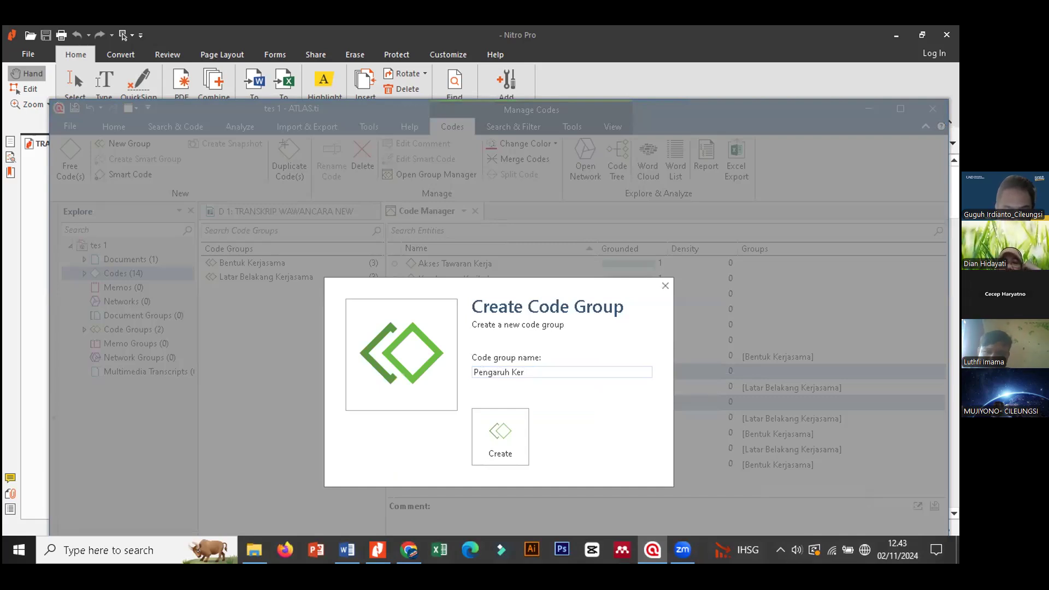
text(ja)
text(a)
key(BackSpace)
key(BackSpace)
key(BackSpace)
key(BackSpace)
key(BackSpace)
key(BackSpace)
key(BackSpace)
key(BackSpace)
key(BackSpace)
key(BackSpace)
key(BackSpace)
key(BackSpace)
key(BackSpace)
key(BackSpace)
key(BackSpace)
text(Luaran)
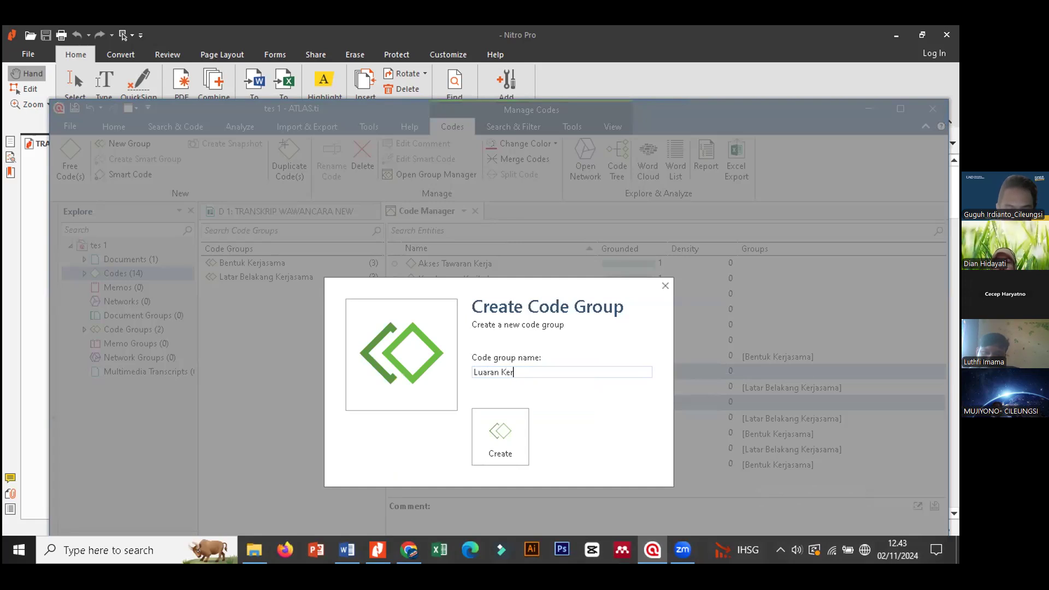
click(480, 443)
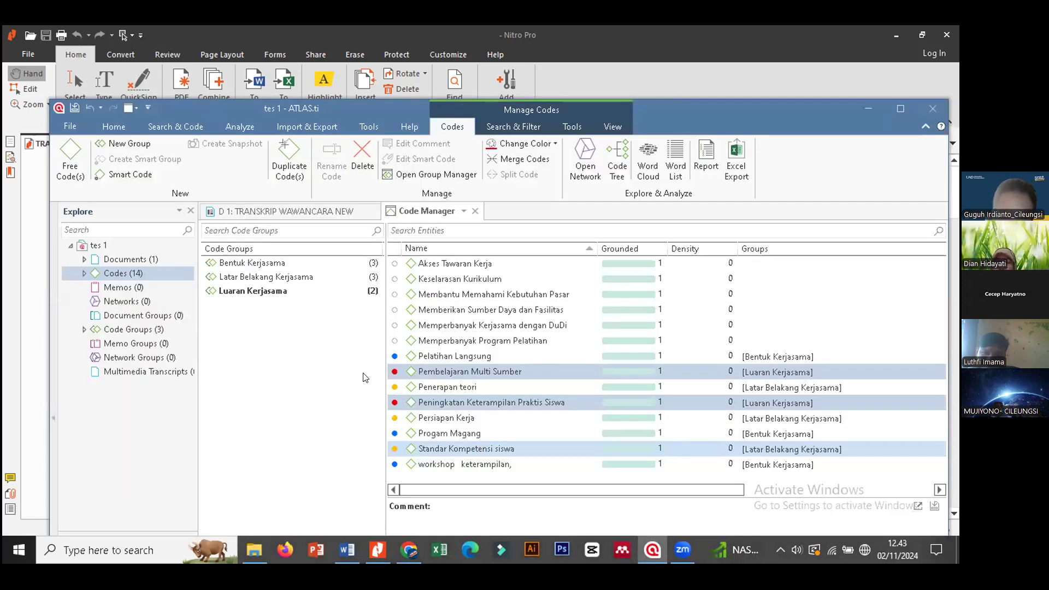
Check the red margin codes in the transcript, then return to the code list.
click(305, 211)
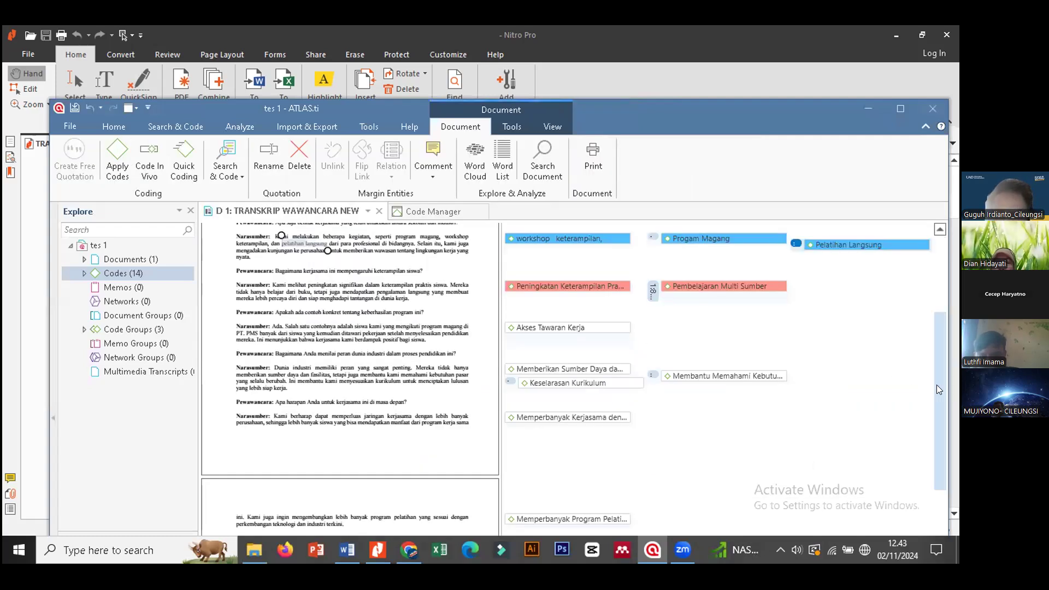
scroll(943, 418, down, 3)
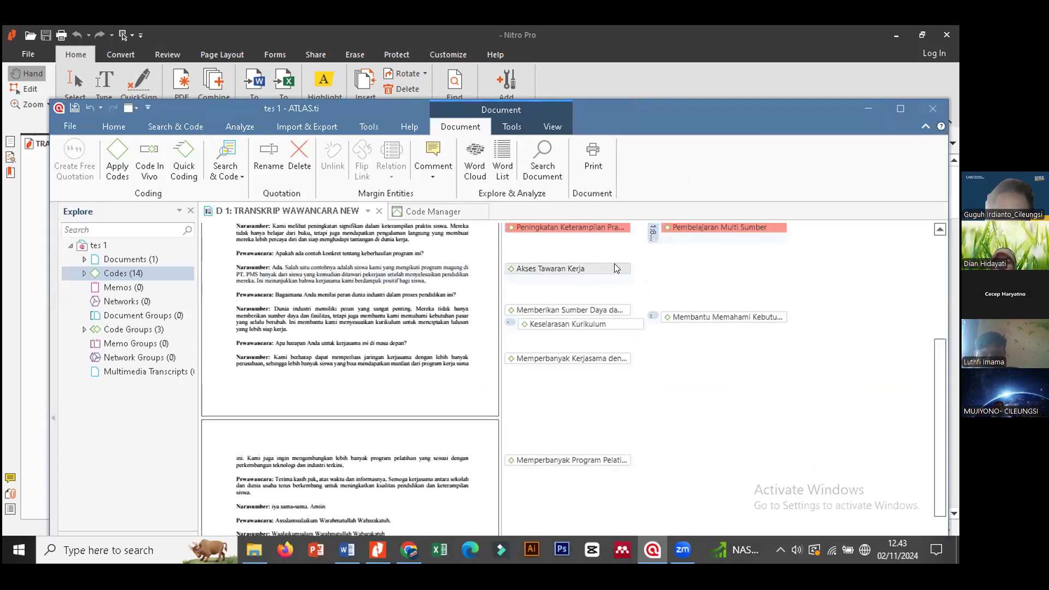
scroll(935, 358, up, 4)
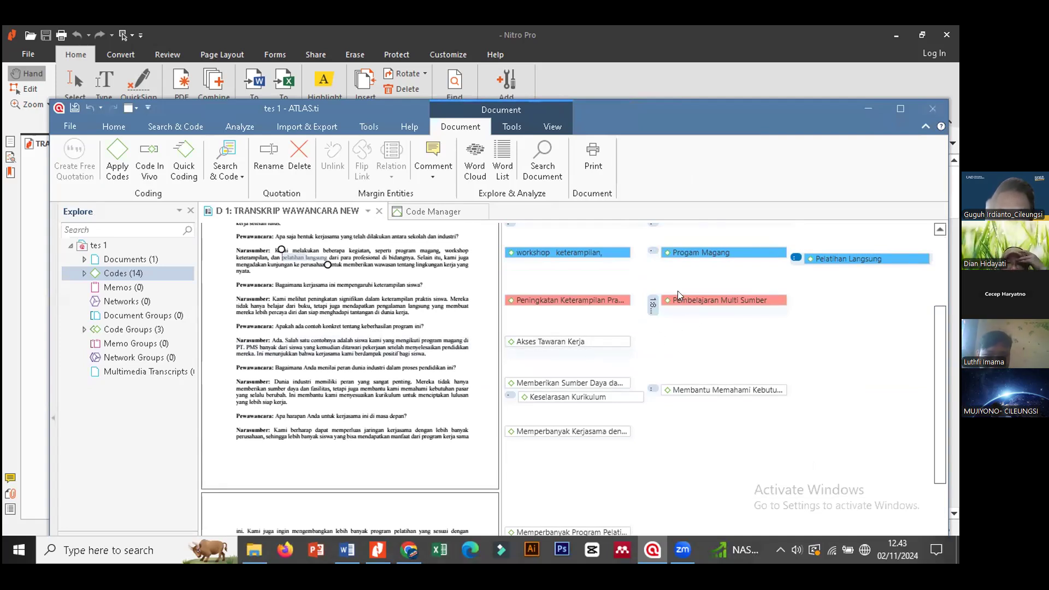
mouse_move(656, 298)
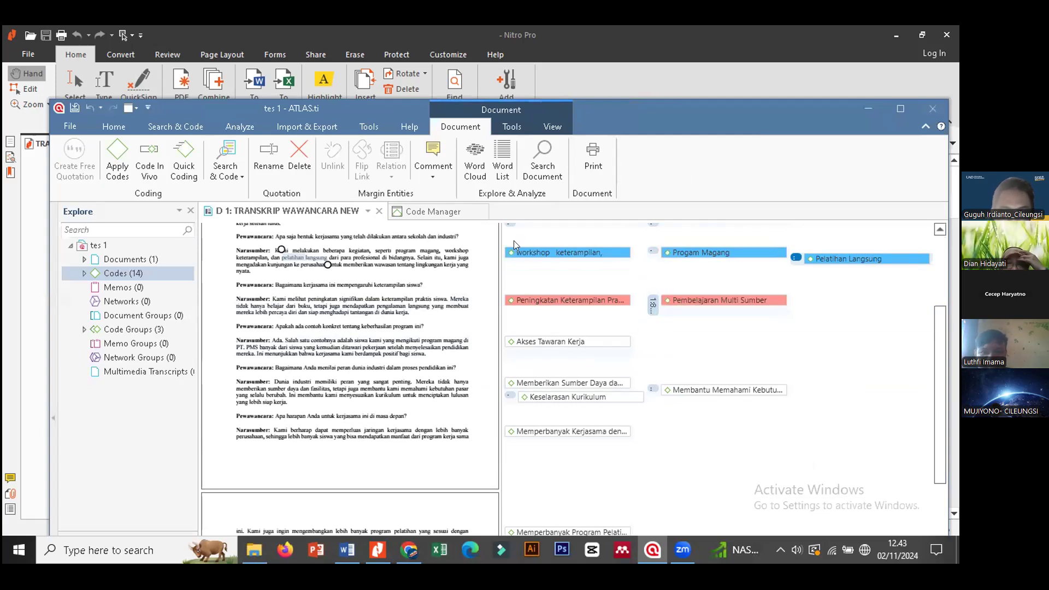
click(447, 212)
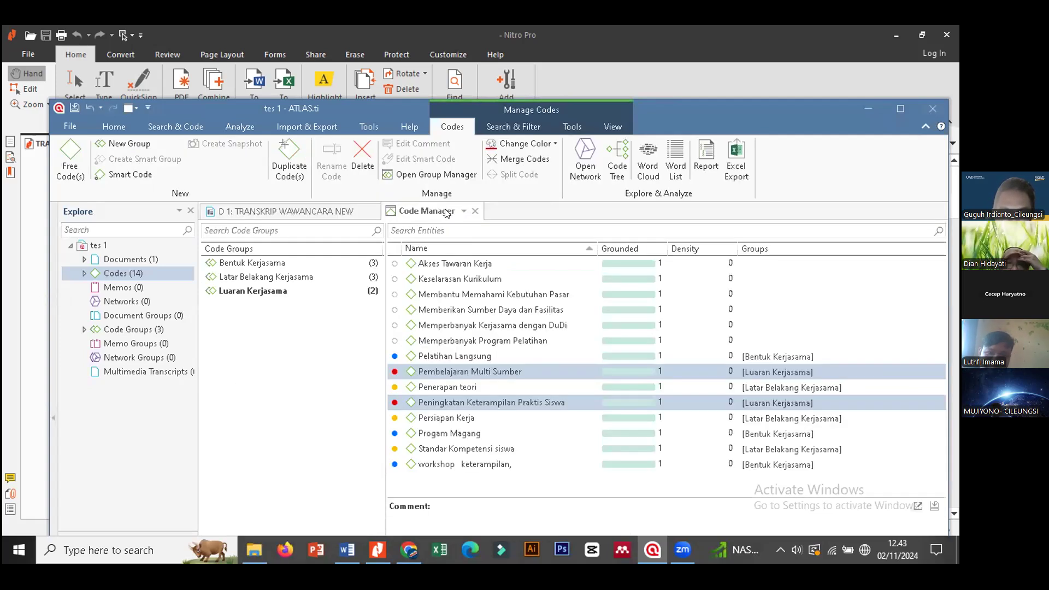
Colour the code Akses Tawaran Kerja red.
click(451, 262)
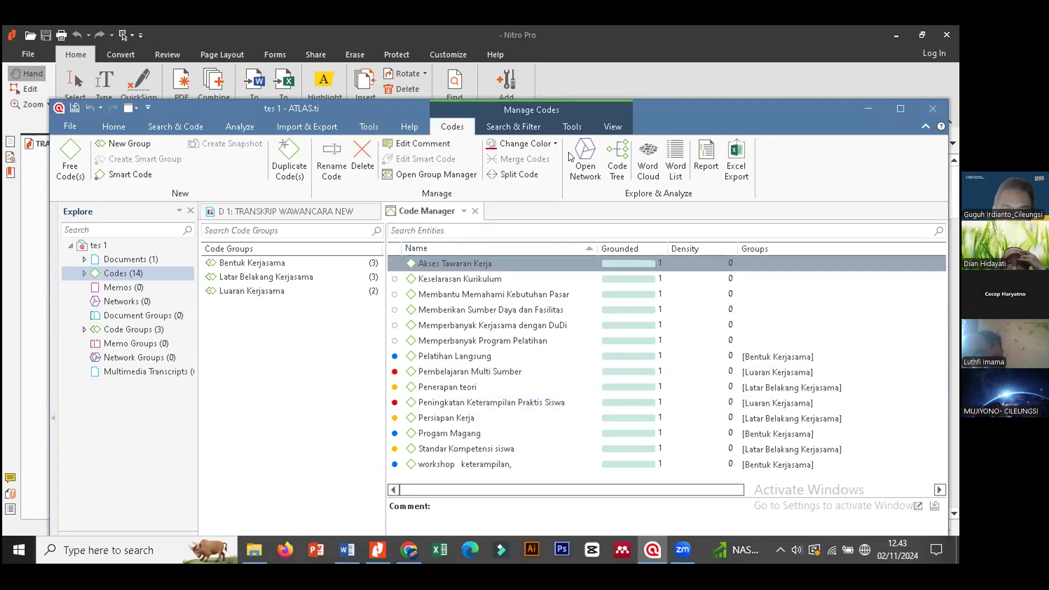
click(553, 144)
click(537, 189)
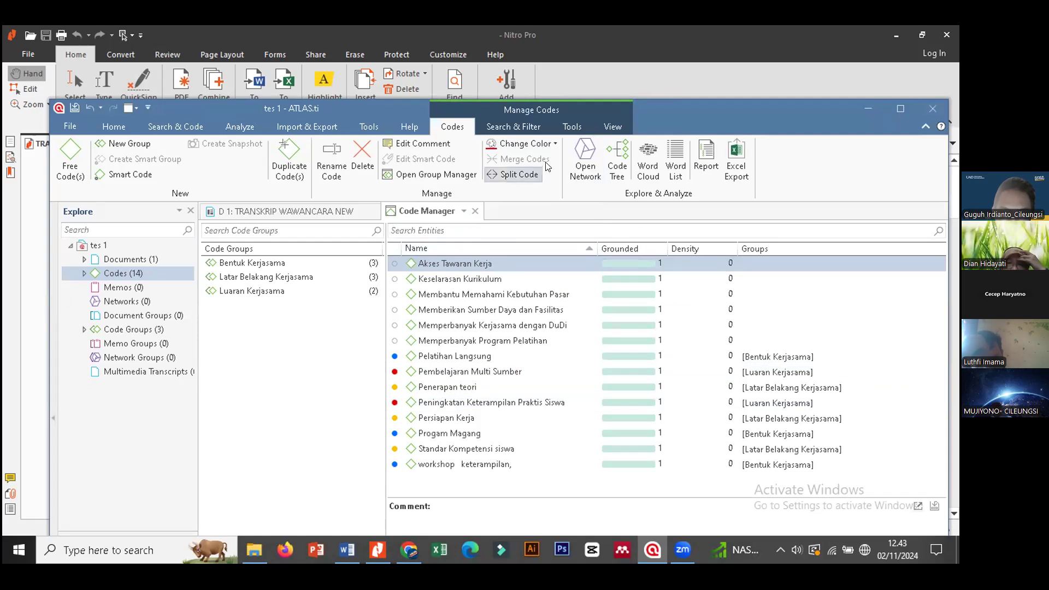
click(549, 144)
click(538, 164)
click(553, 144)
click(538, 192)
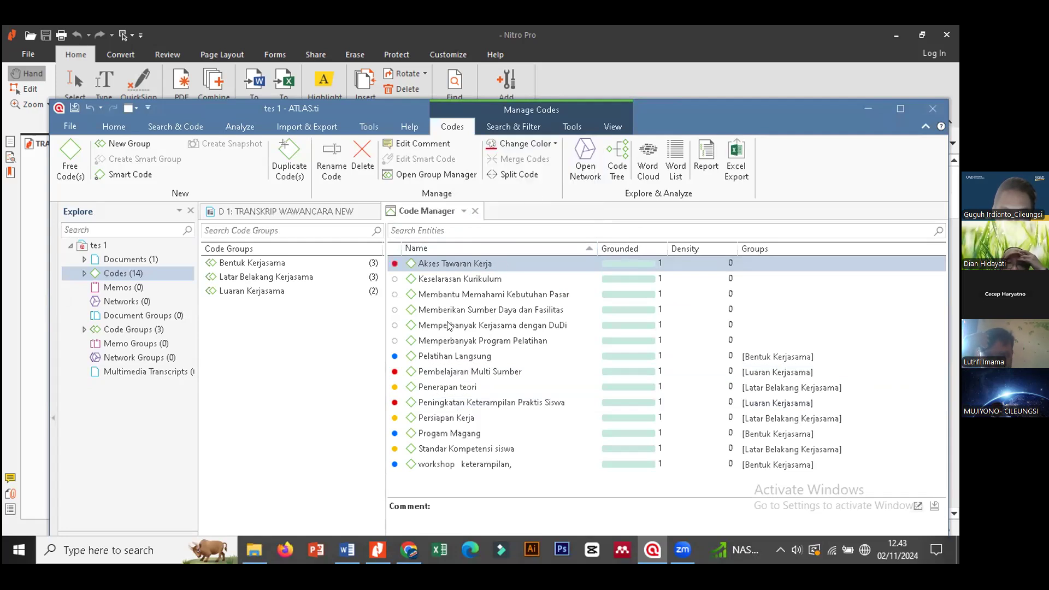
Drag Akses Tawaran Kerja into the Luaran Kerjasama code group.
click(441, 261)
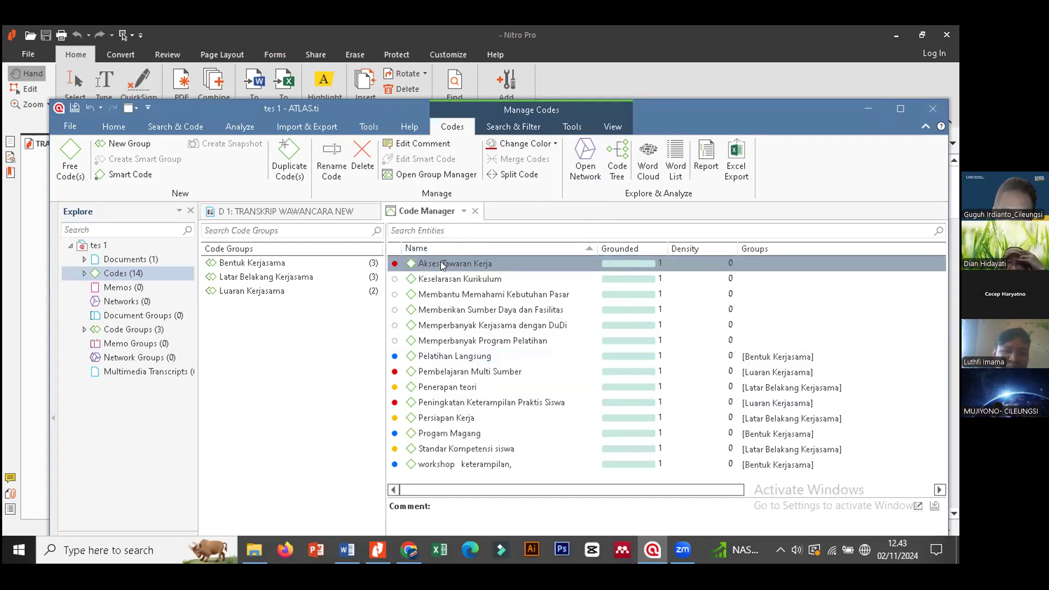
drag(456, 262, 355, 290)
drag(288, 297, 265, 293)
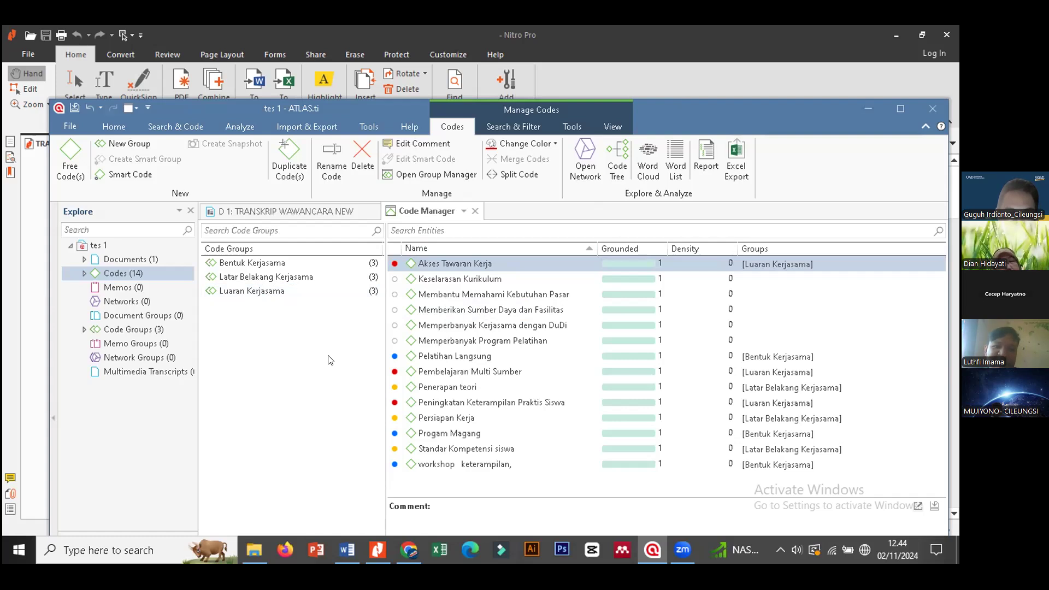
click(304, 214)
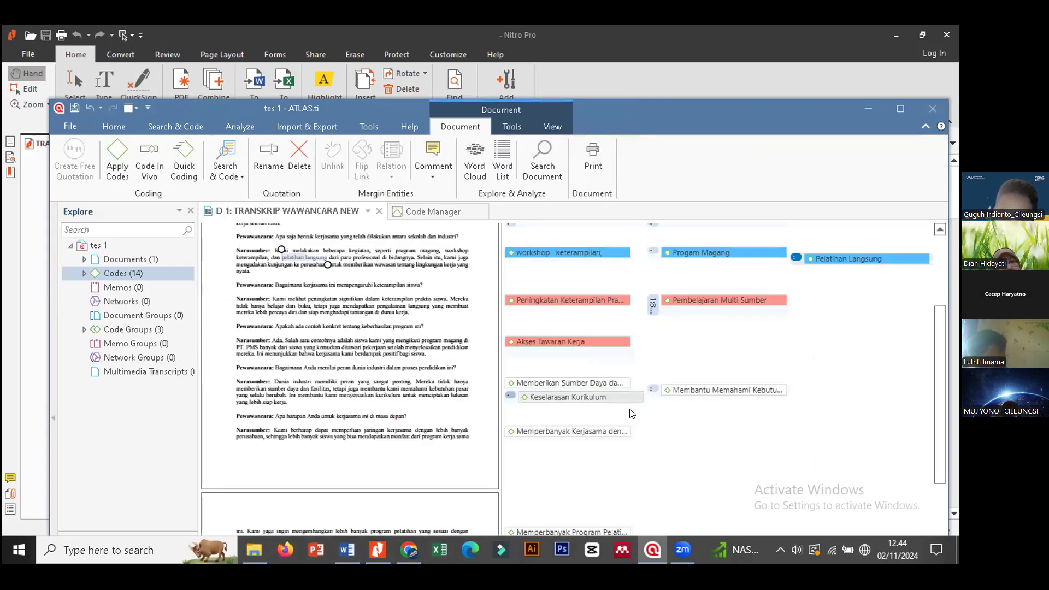
click(425, 214)
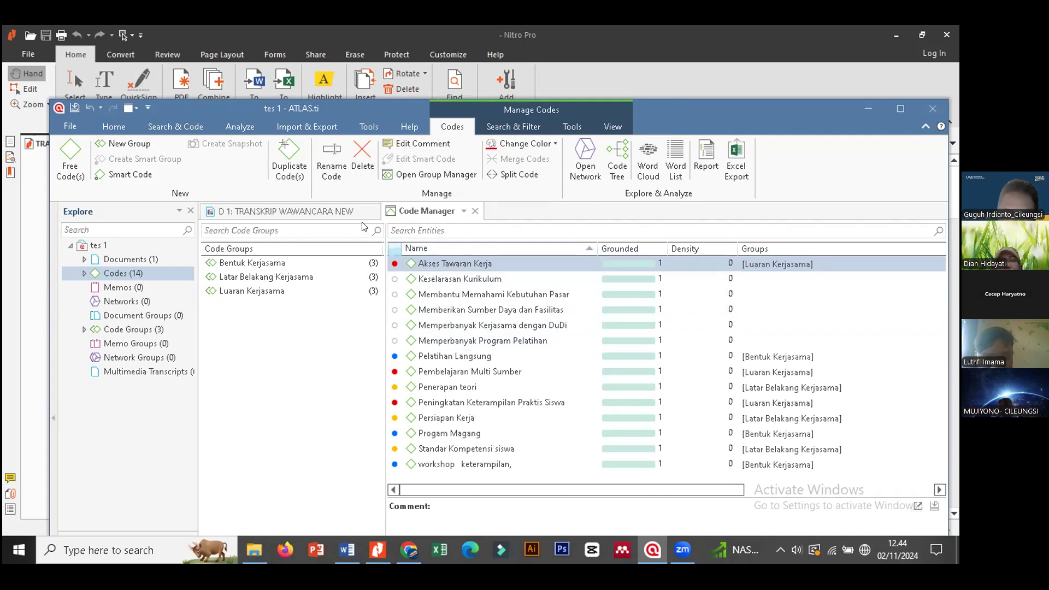
click(317, 206)
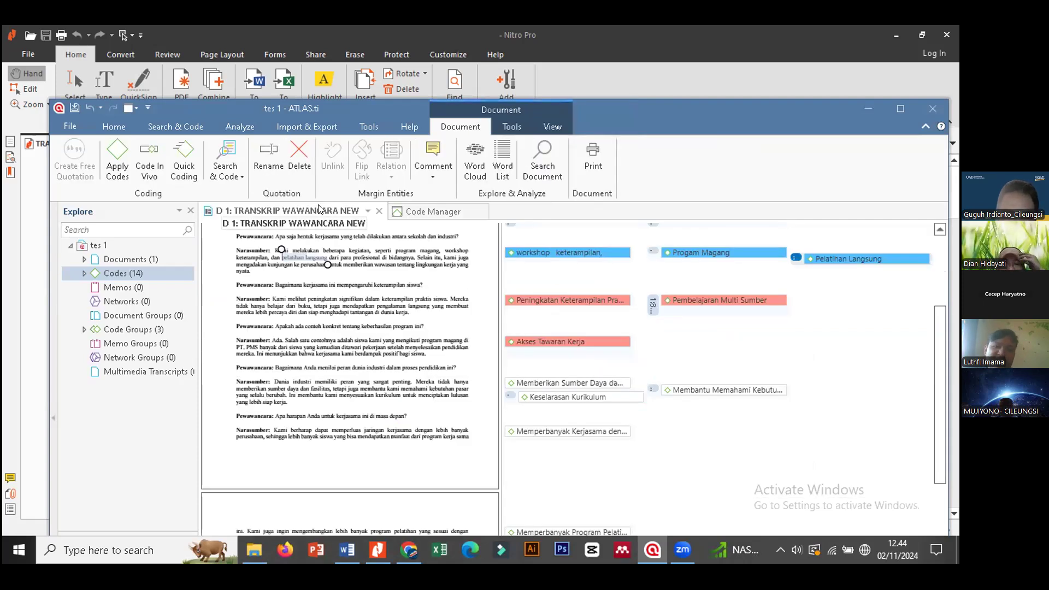
click(437, 213)
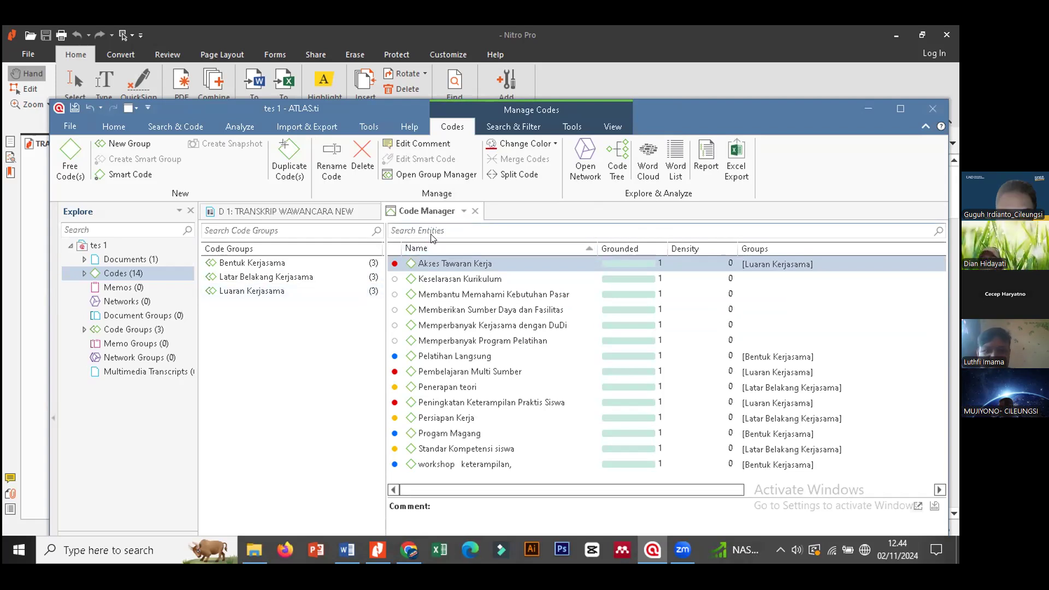
click(325, 212)
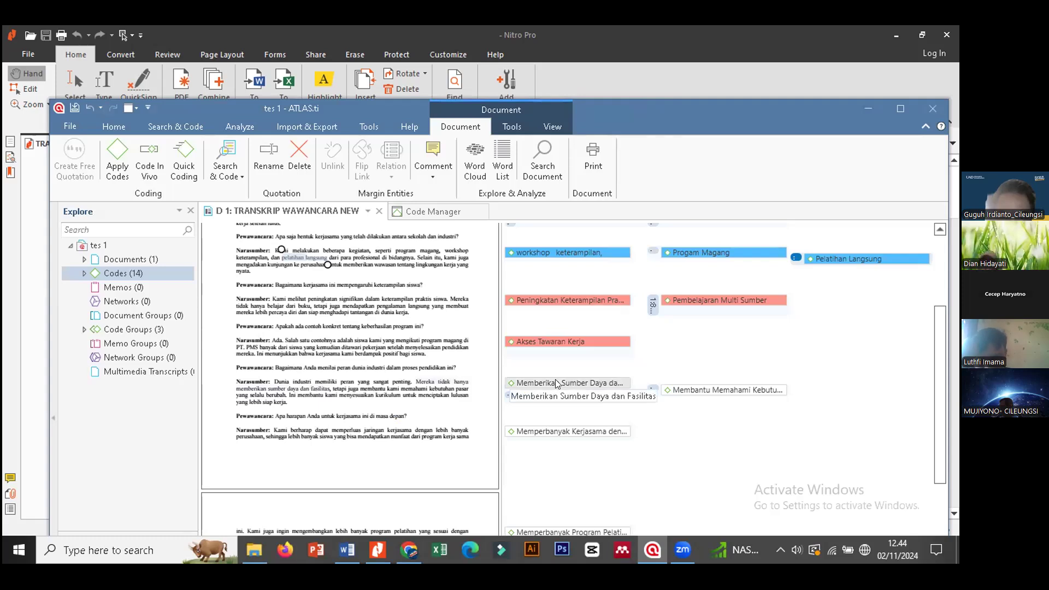
click(423, 211)
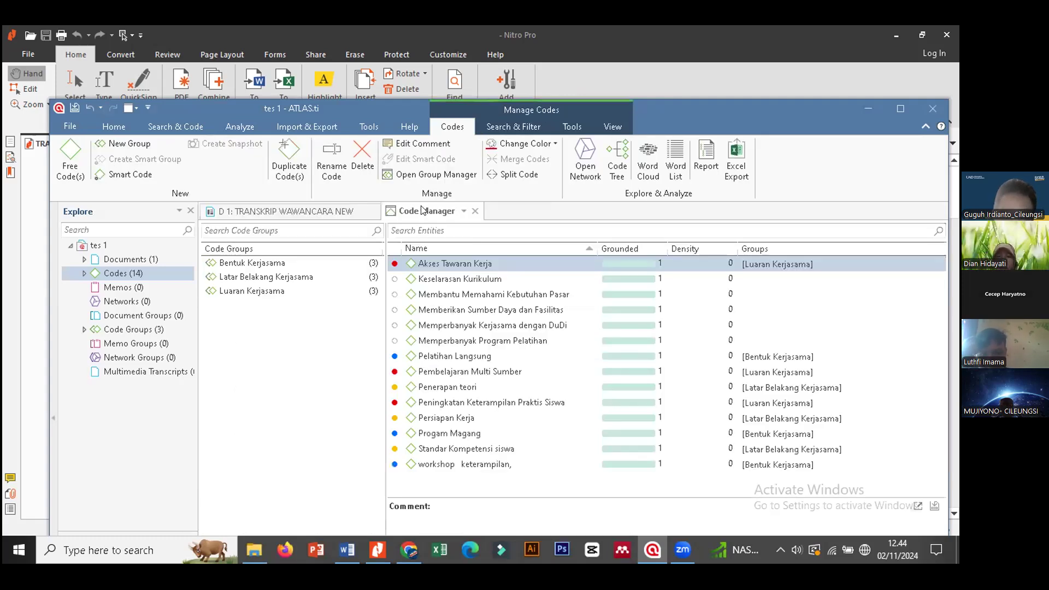
click(456, 310)
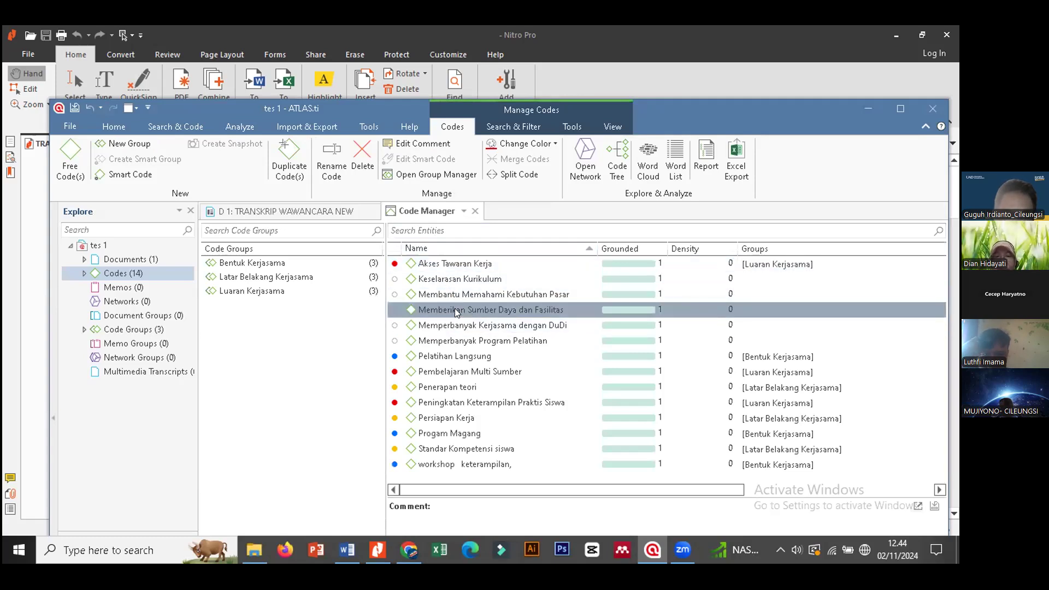
ctrl+click(398, 296)
ctrl+click(398, 297)
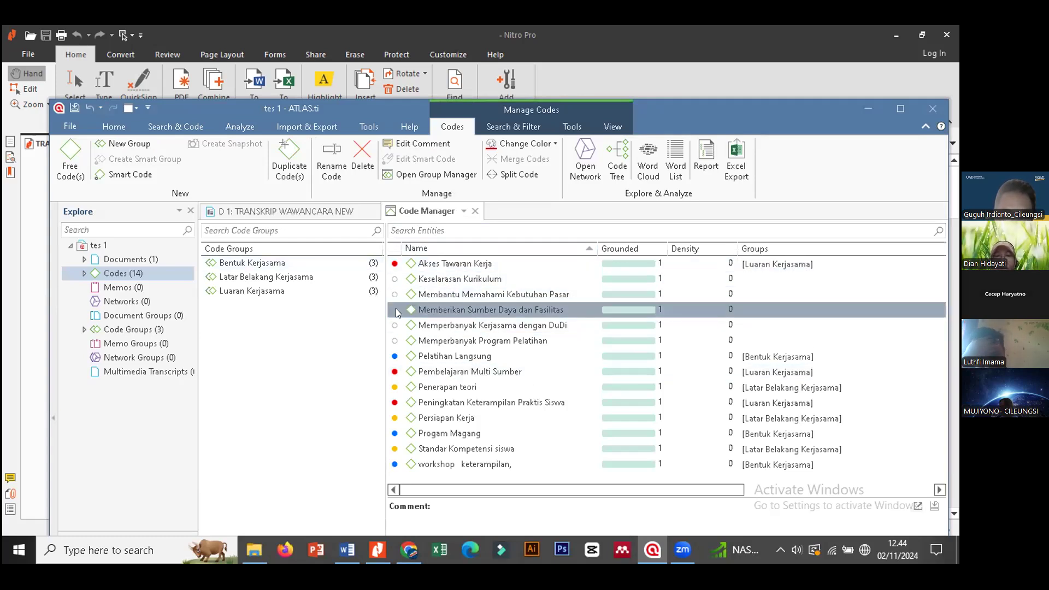
click(323, 214)
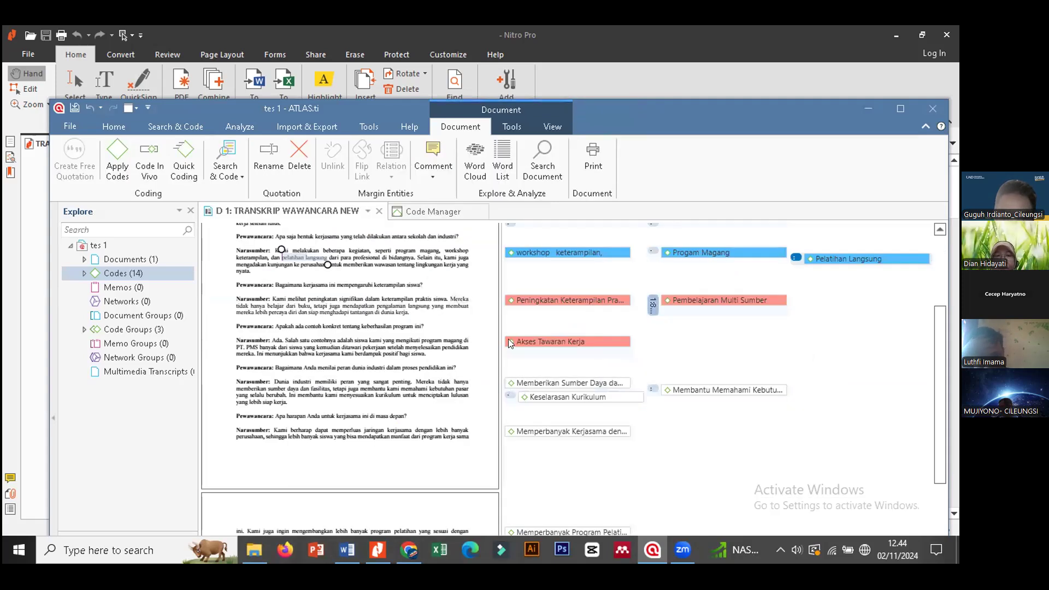
click(433, 211)
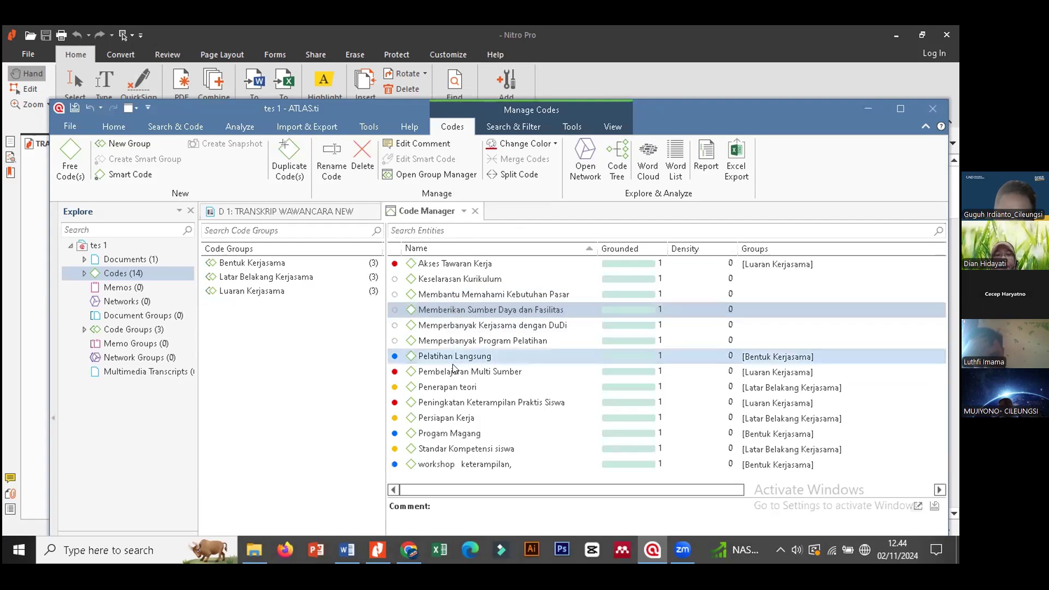
ctrl+click(447, 280)
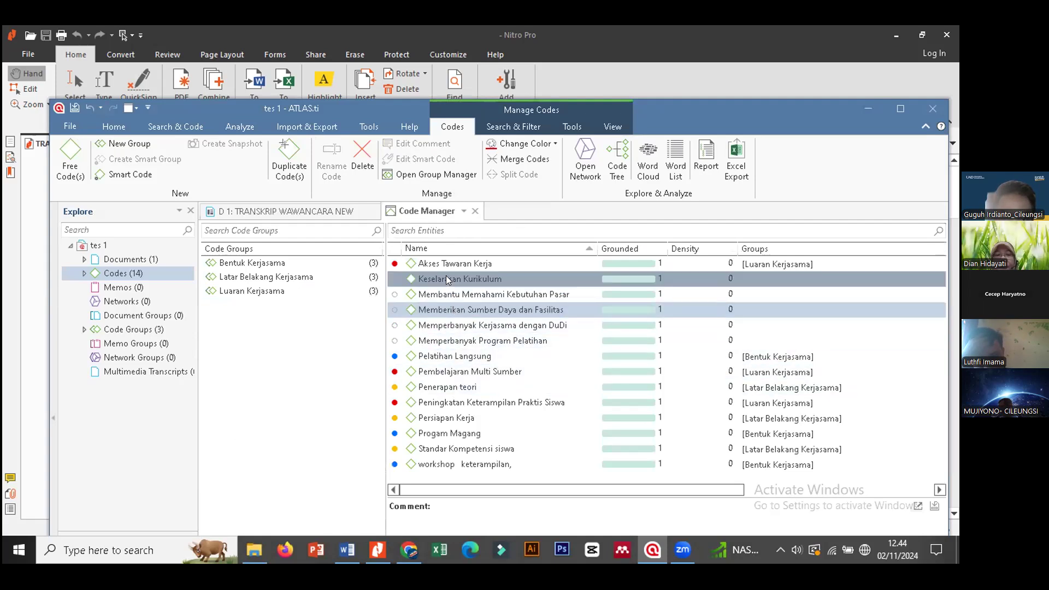
click(286, 211)
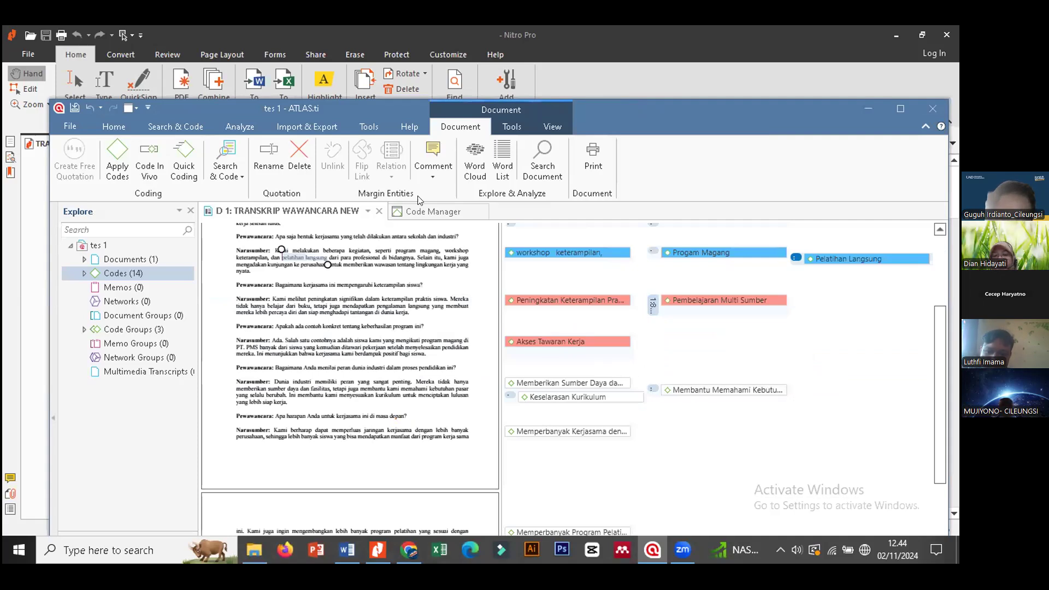
click(424, 212)
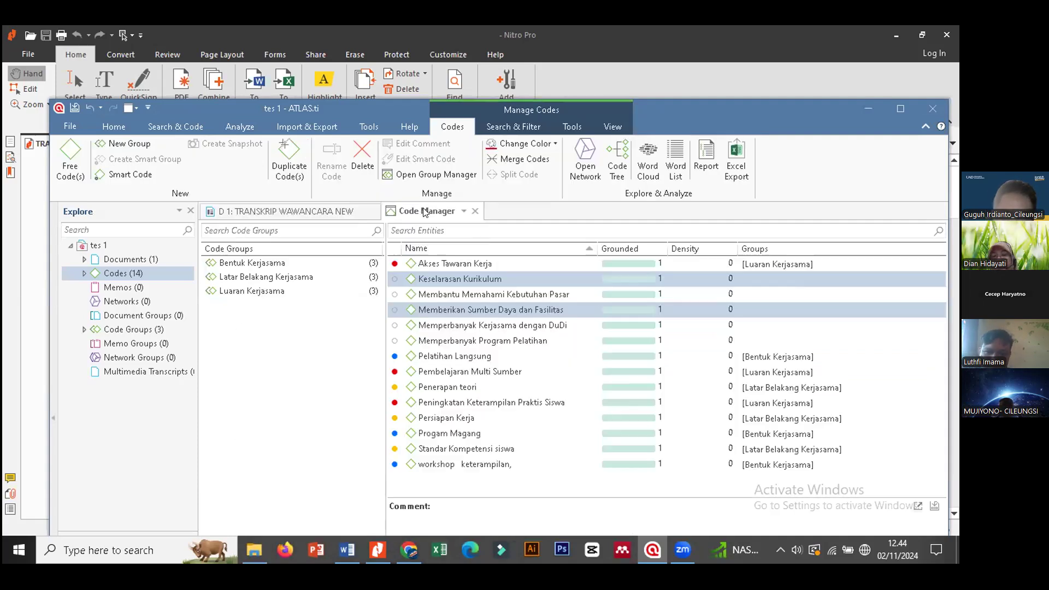
ctrl+click(458, 294)
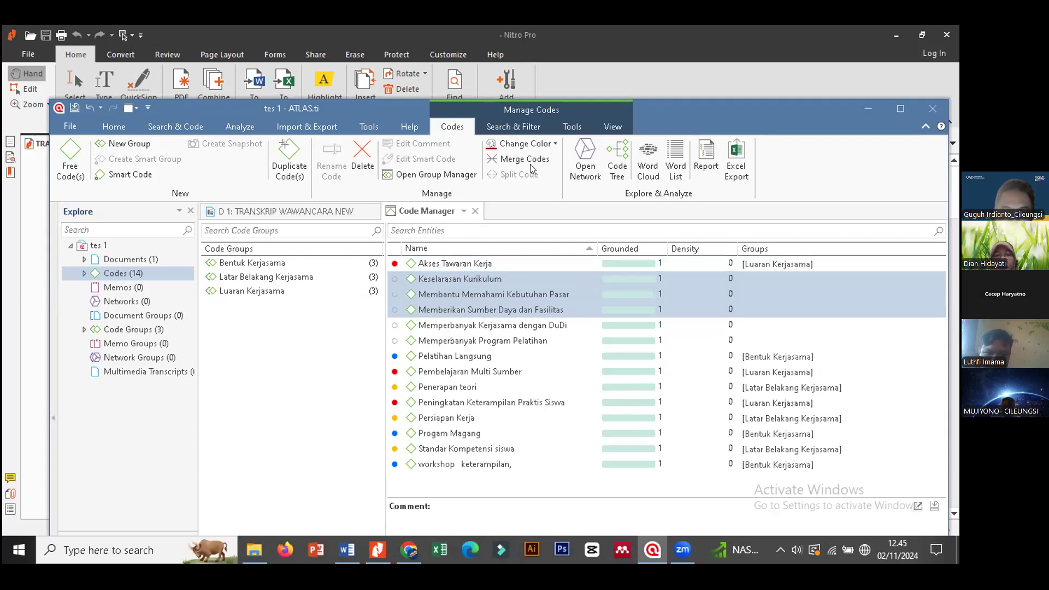
Colour the three selected codes pink and start a new group from them.
click(553, 145)
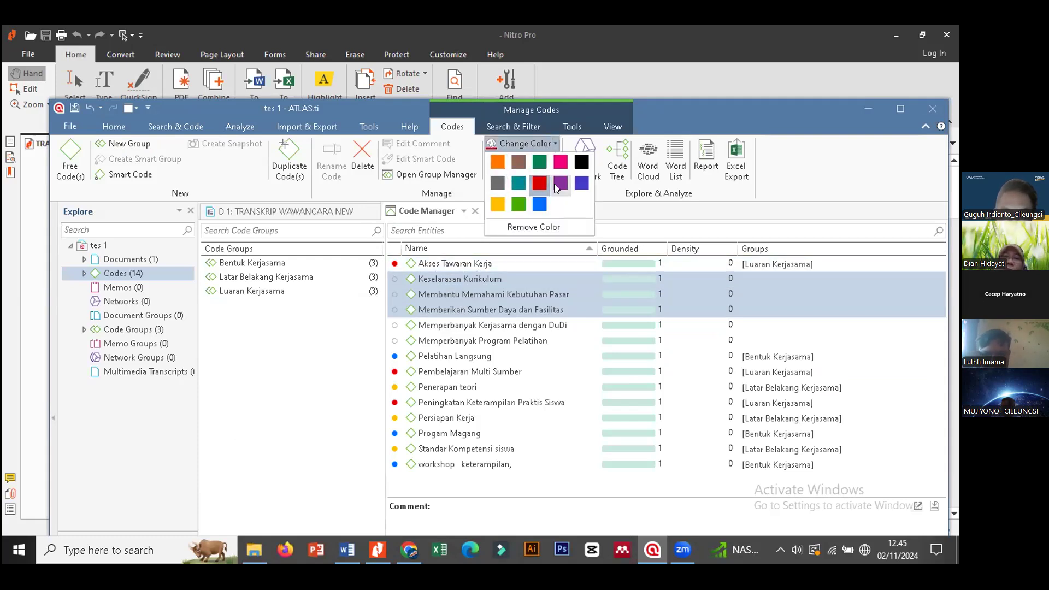
click(558, 163)
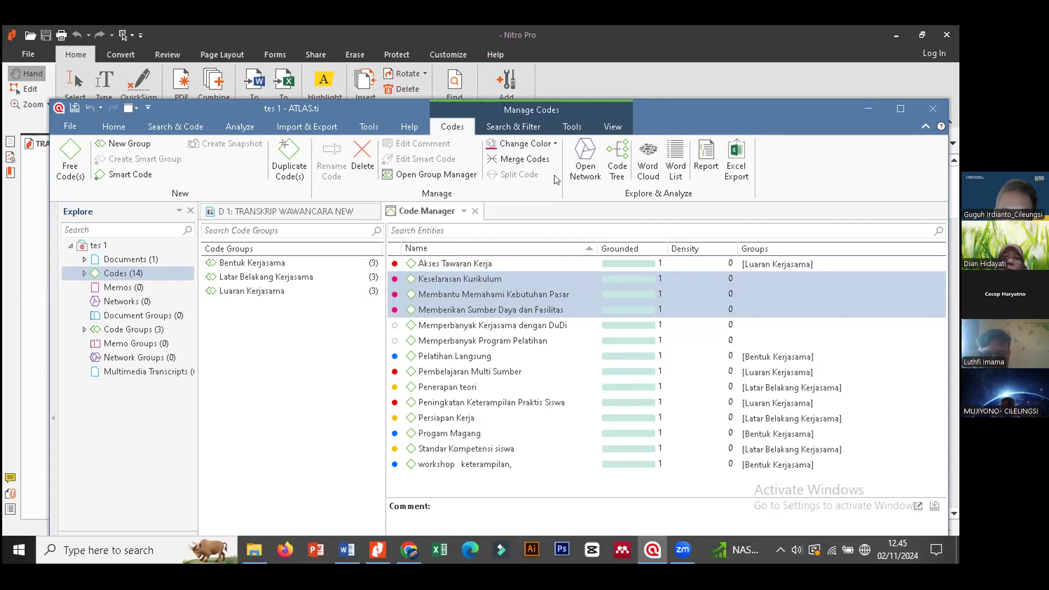
right_click(500, 299)
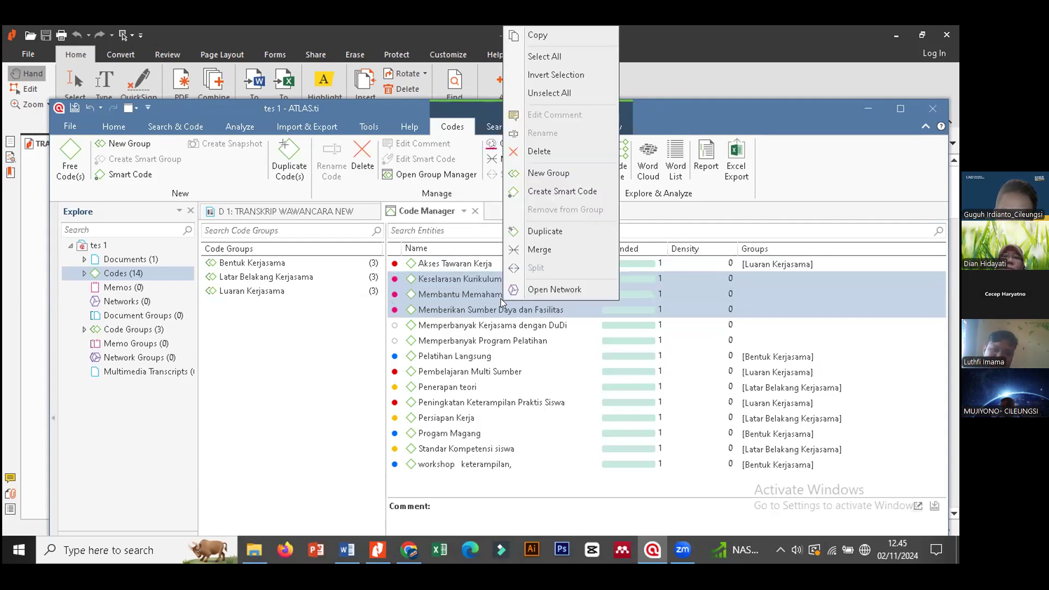
click(554, 173)
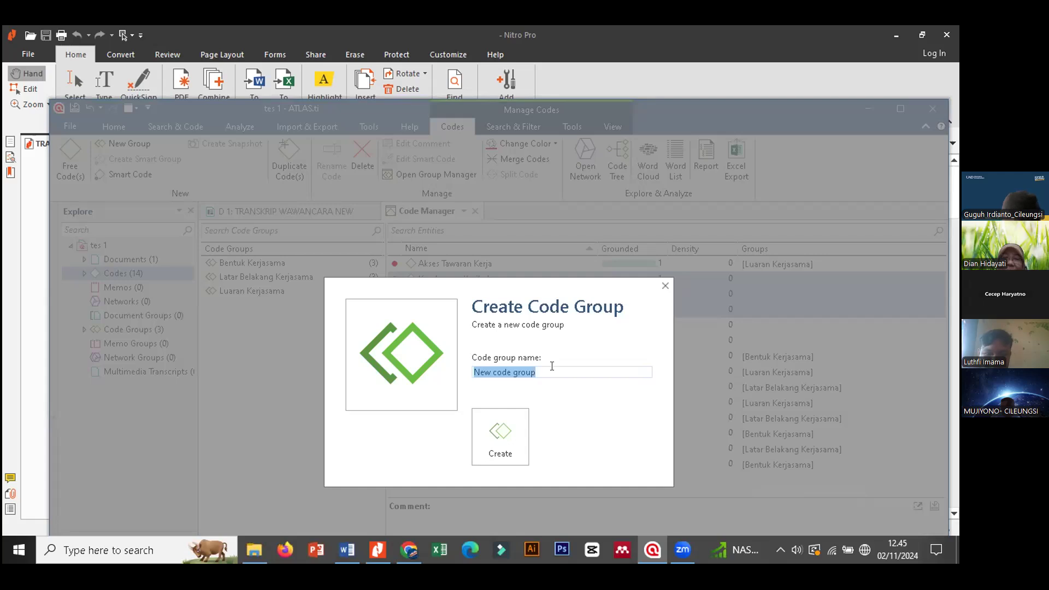
Name the new code group 'Peran DuDi' and create it.
text(Peran DuDi)
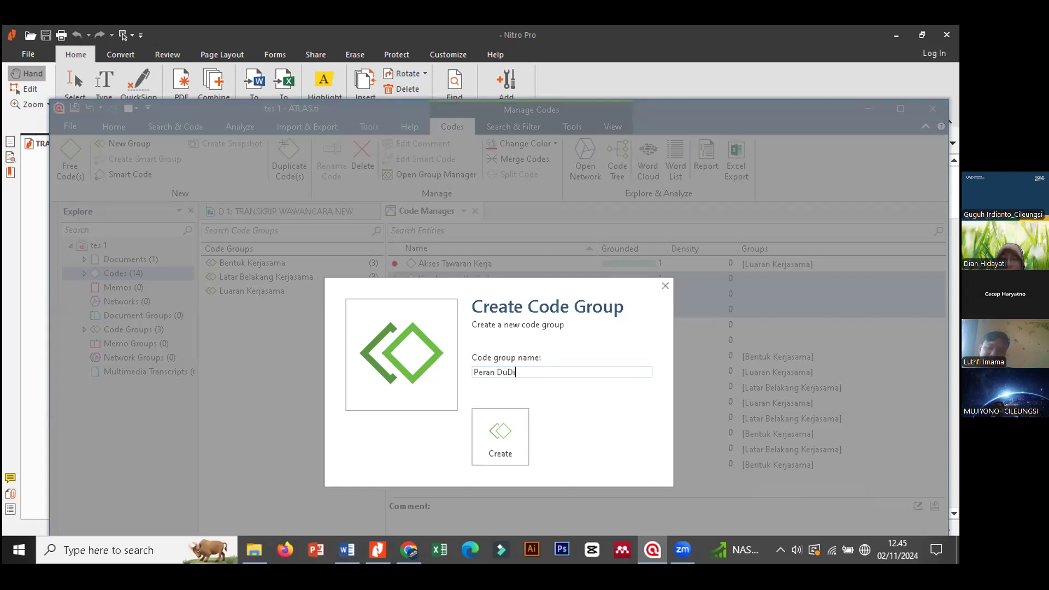
text(DA)
key(BackSpace)
key(BackSpace)
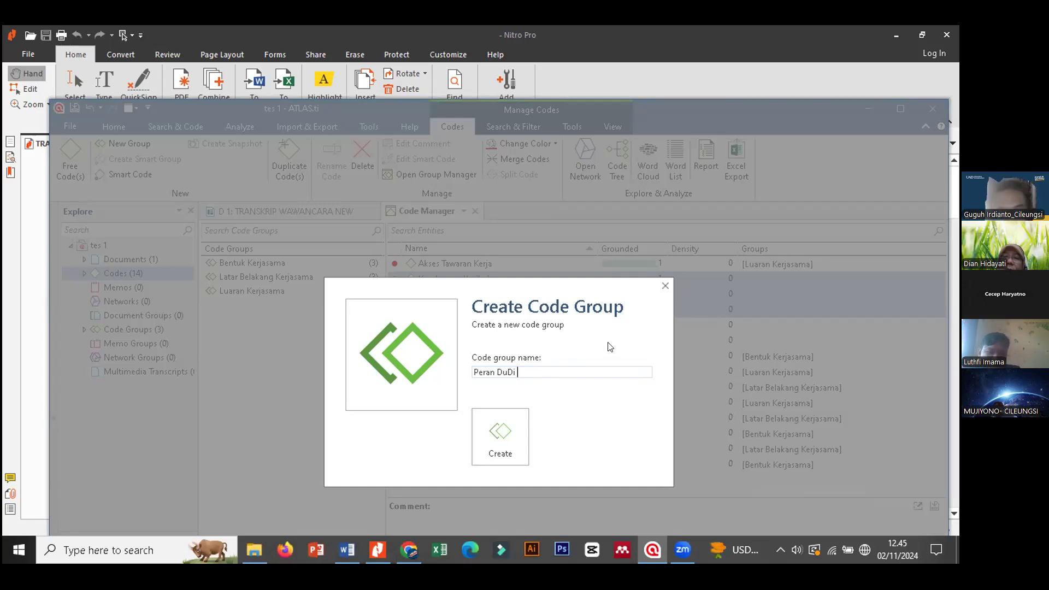
click(501, 432)
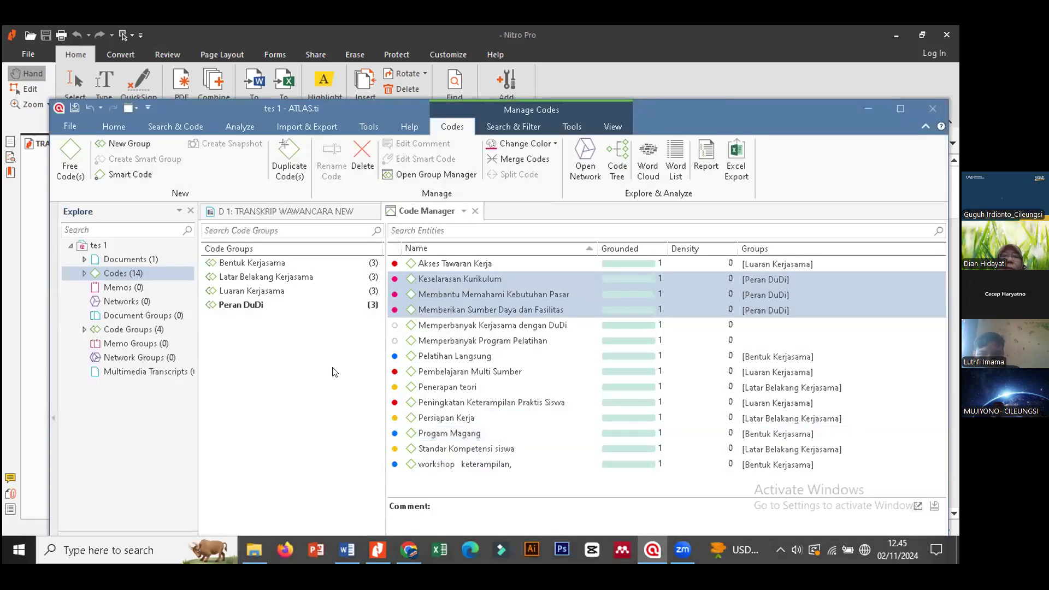
Colour Memperbanyak Kerjasama dengan DuDi and Memperbanyak Program Pelatihan dark green.
click(352, 214)
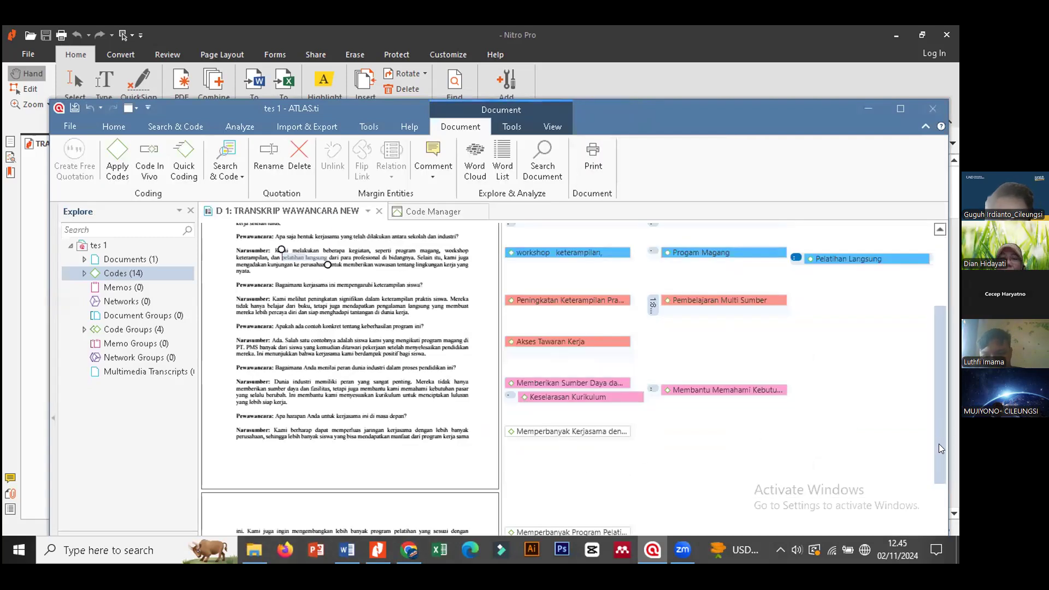
drag(938, 431, 893, 472)
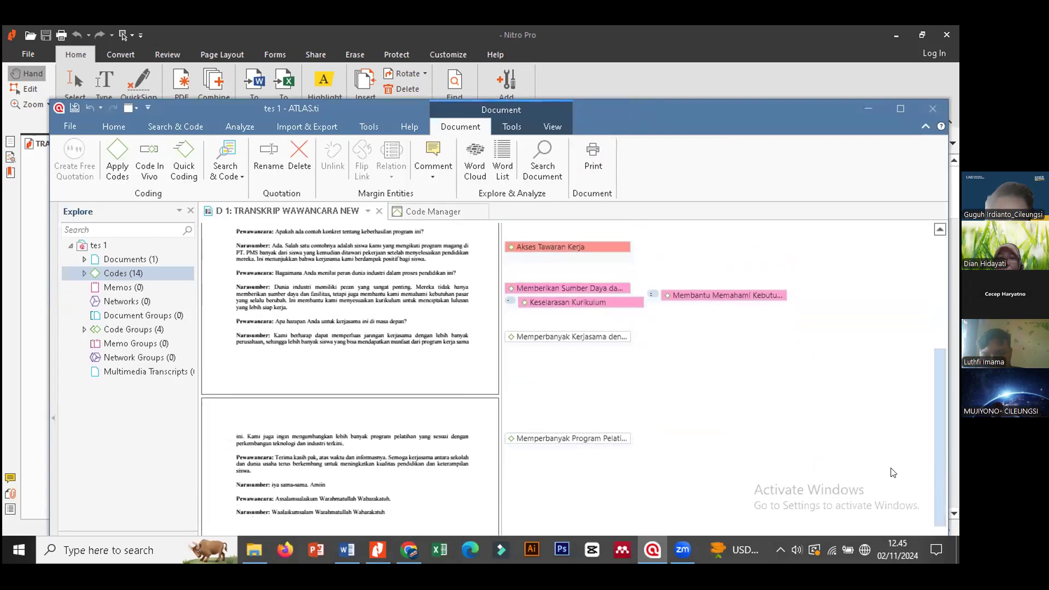
click(423, 212)
click(458, 323)
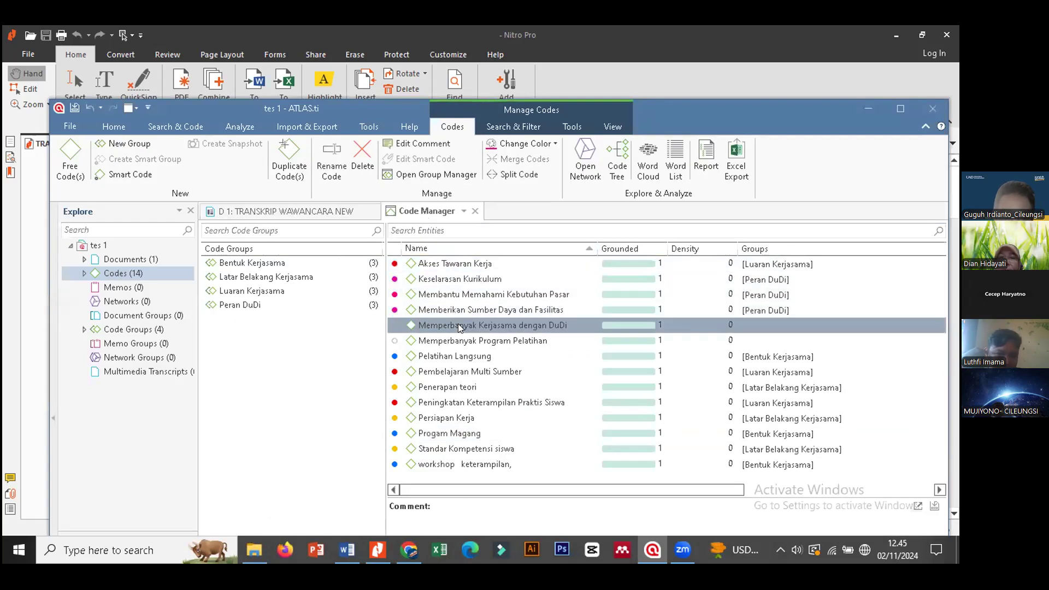
ctrl+click(464, 341)
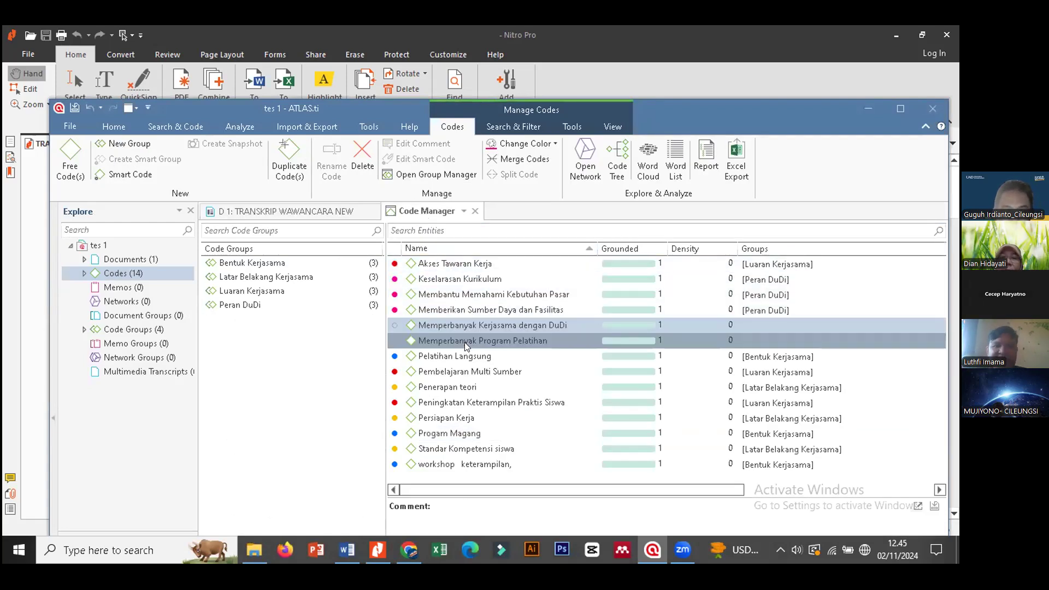
click(554, 143)
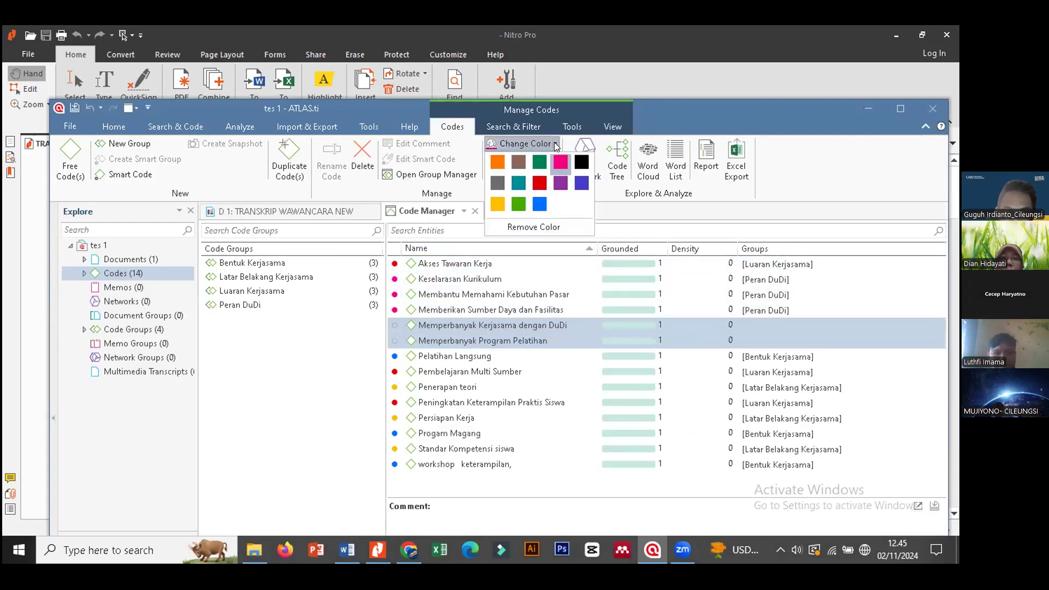
click(536, 163)
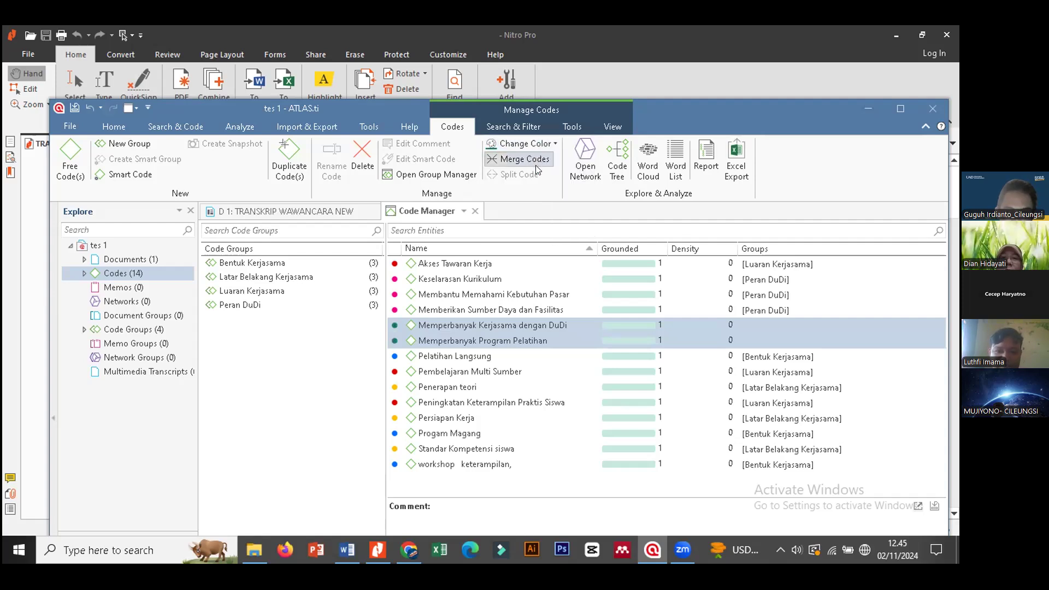
Create code group 'Rencana Tindak Lanjut' from the two green codes.
right_click(493, 339)
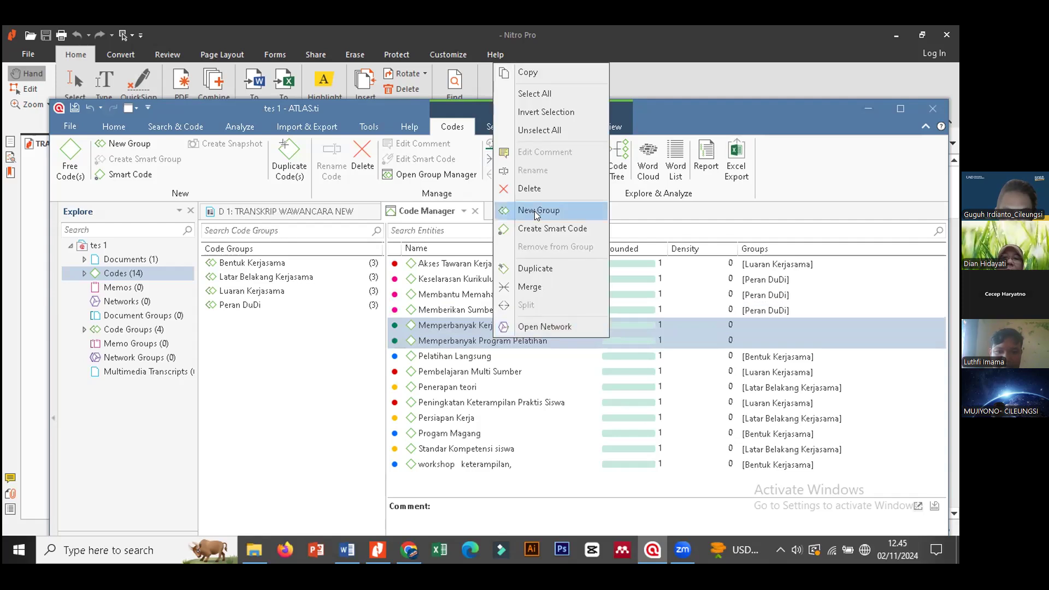
click(535, 209)
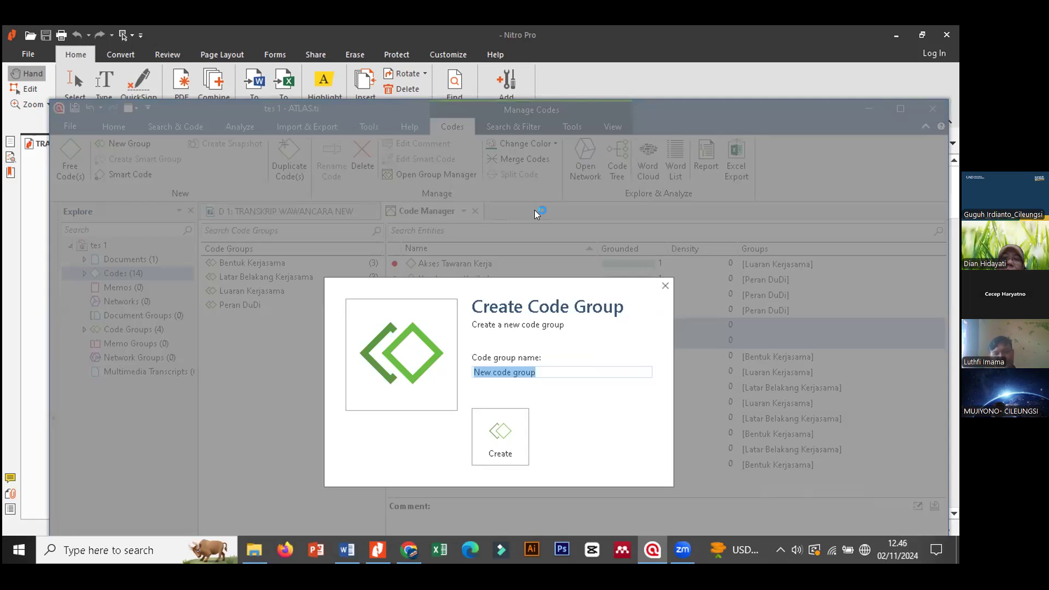
text(Har)
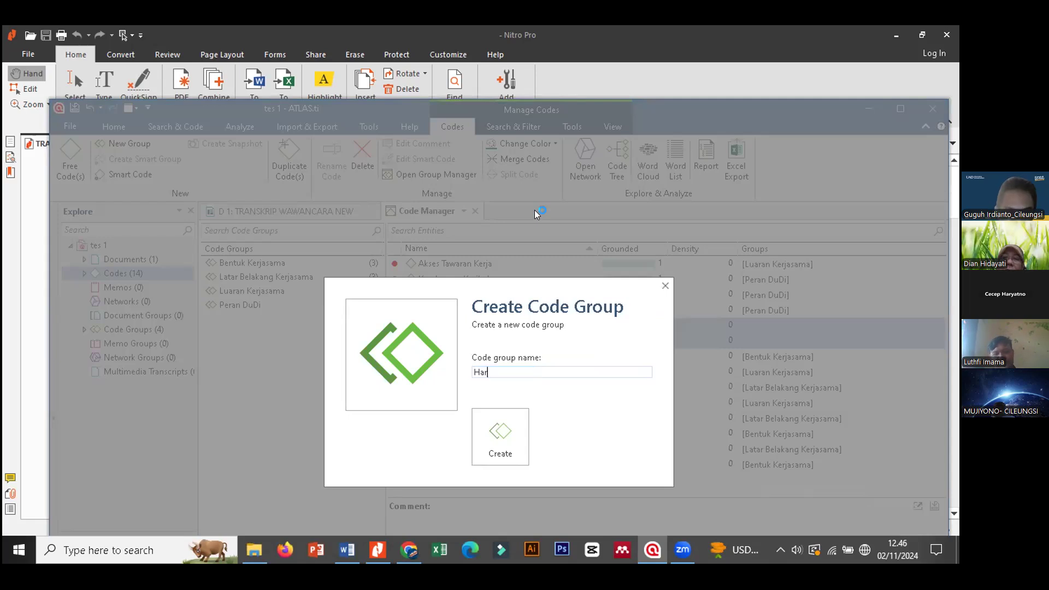
text(apan Kerja)
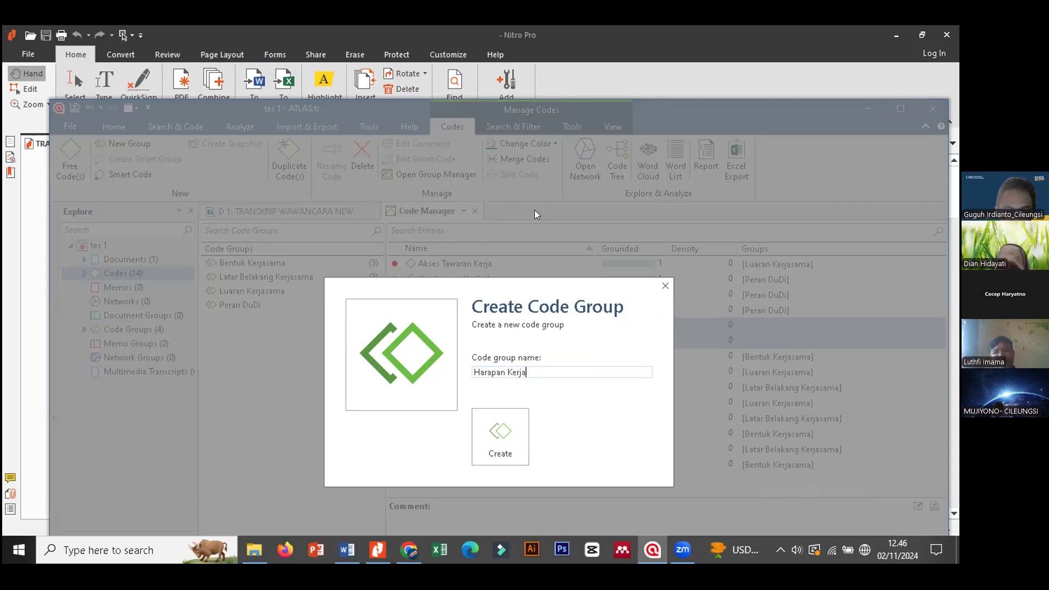
text(sama)
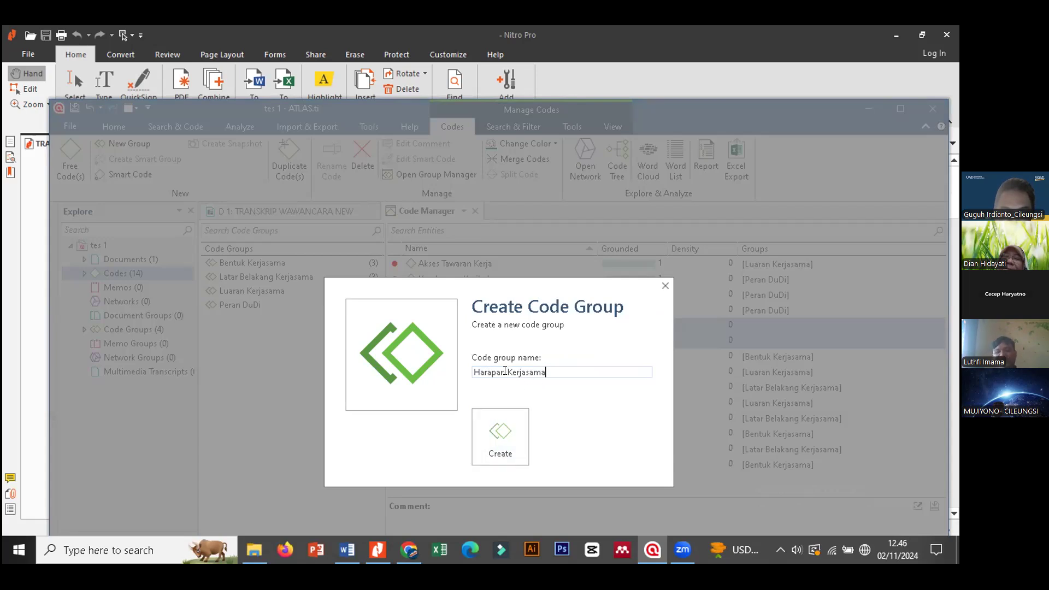
drag(505, 371, 419, 361)
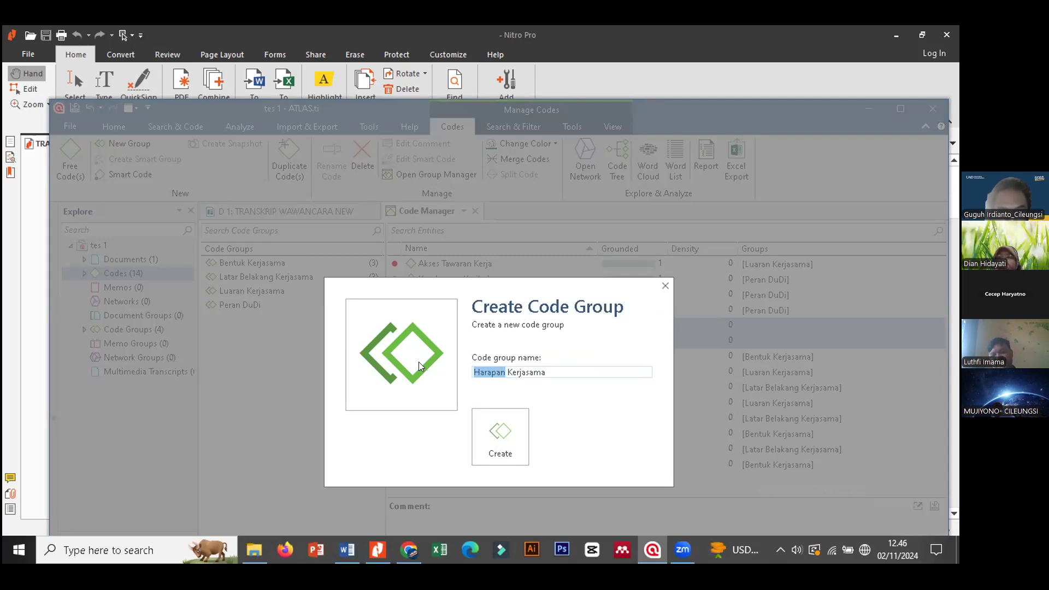
text(Ren)
text(cana T)
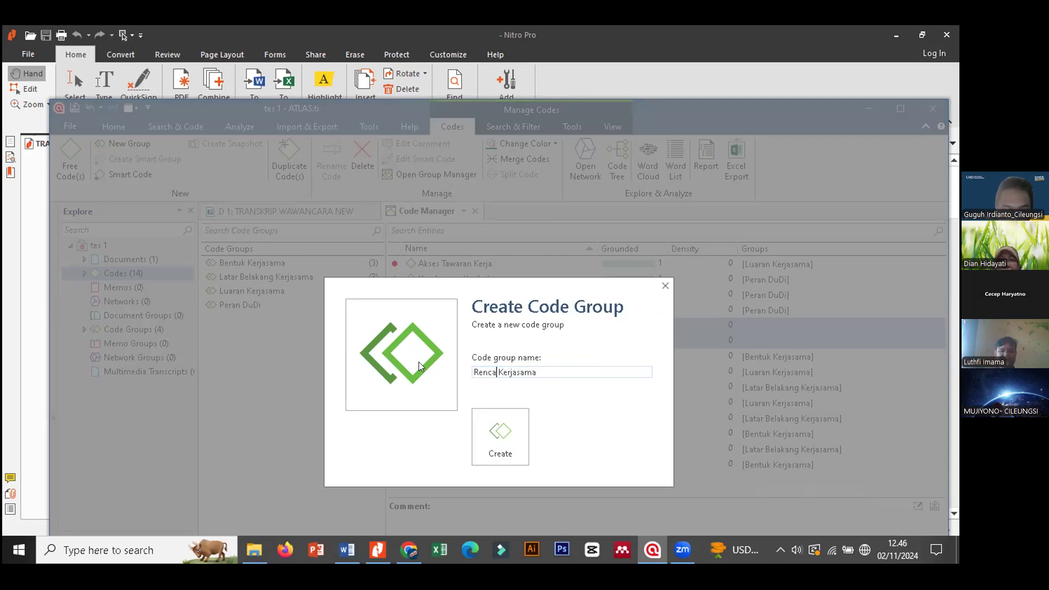
text(indak Lan)
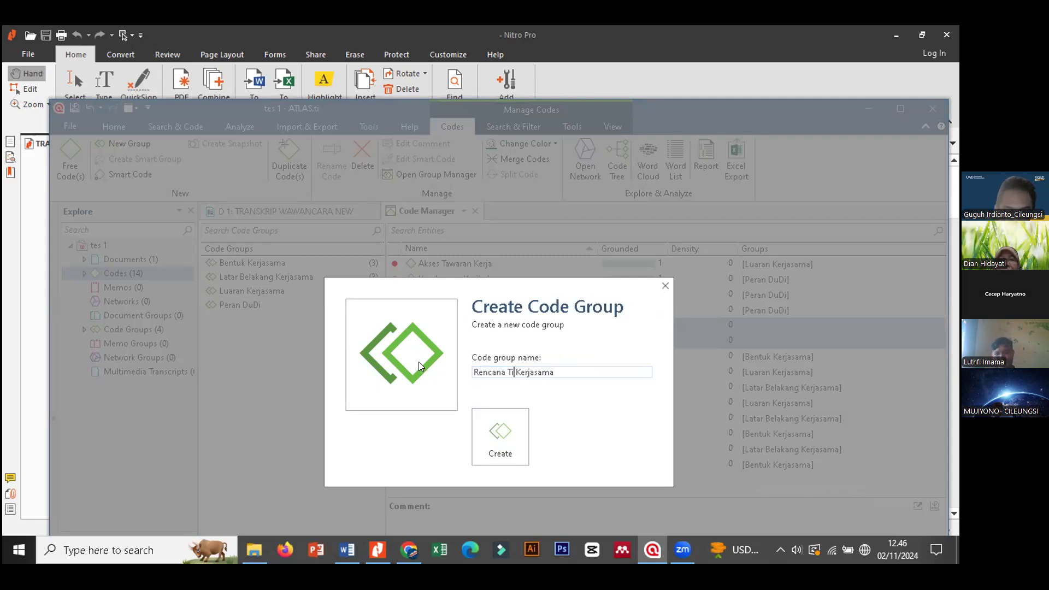
text(jut)
key(shift+End)
key(Delete)
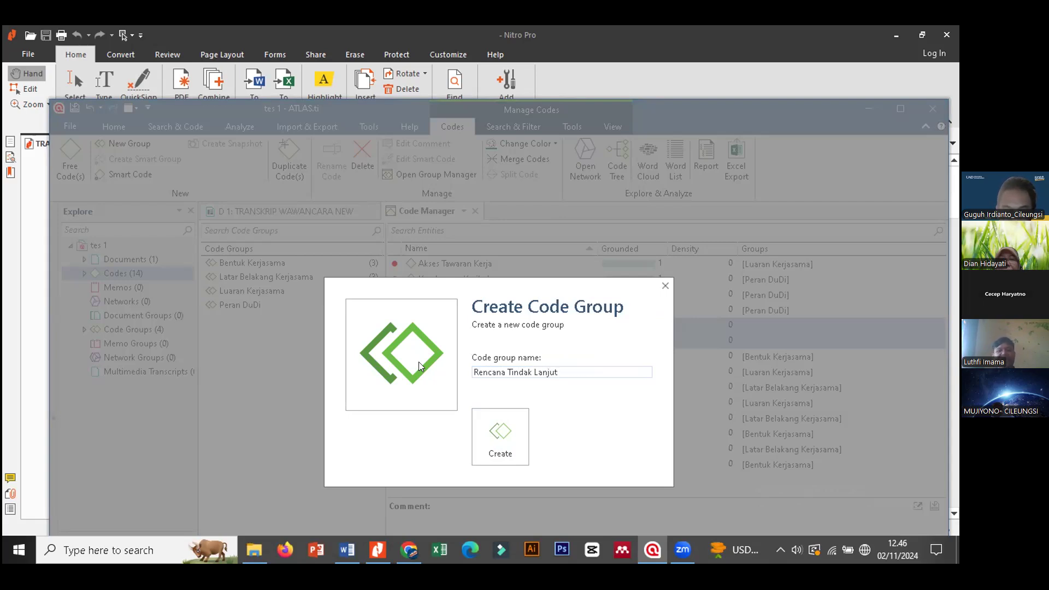
click(500, 432)
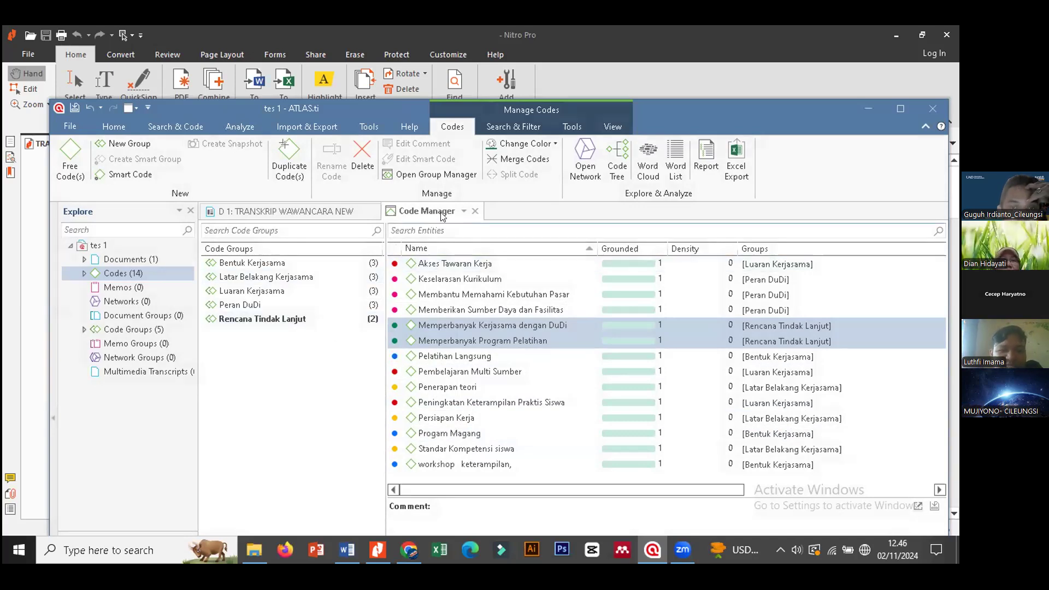
Select the Bentuk Kerjasama group to list only its three codes, then open its context menu.
click(262, 263)
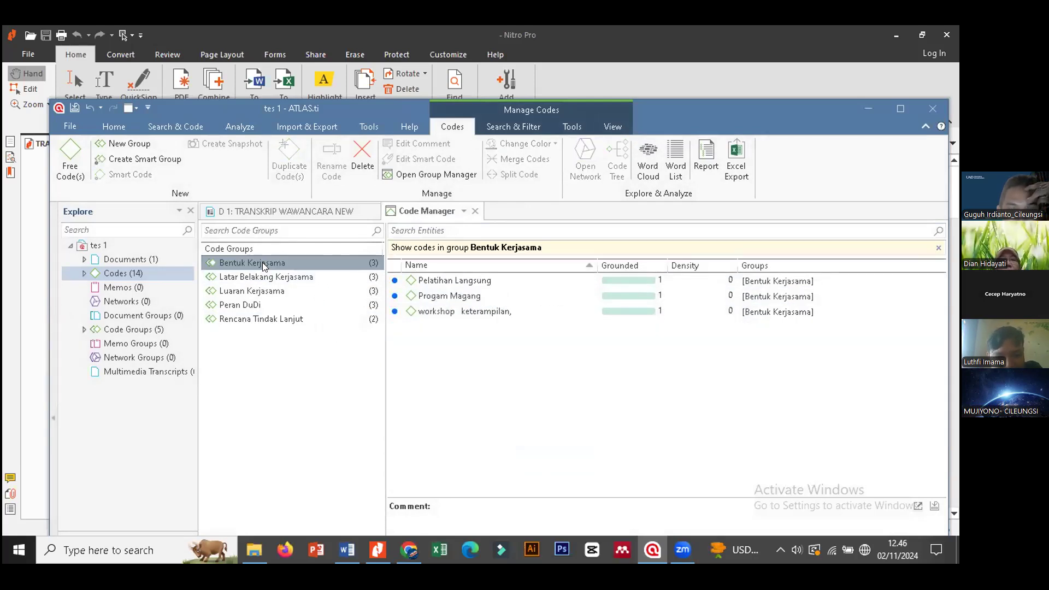
right_click(263, 262)
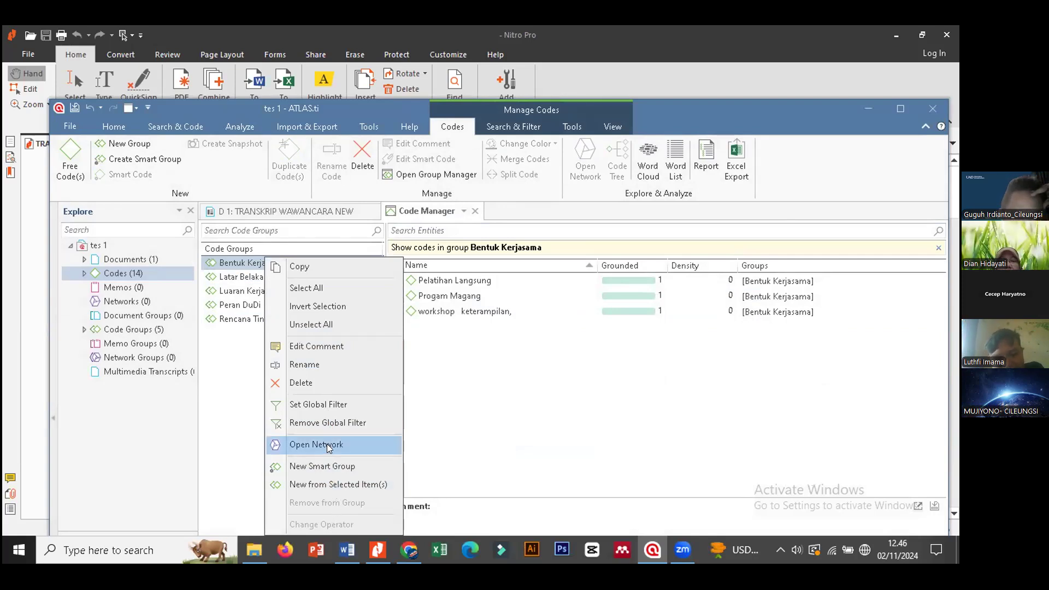
Open the Bentuk Kerjasama group as a maximized network and delete its group node.
click(363, 443)
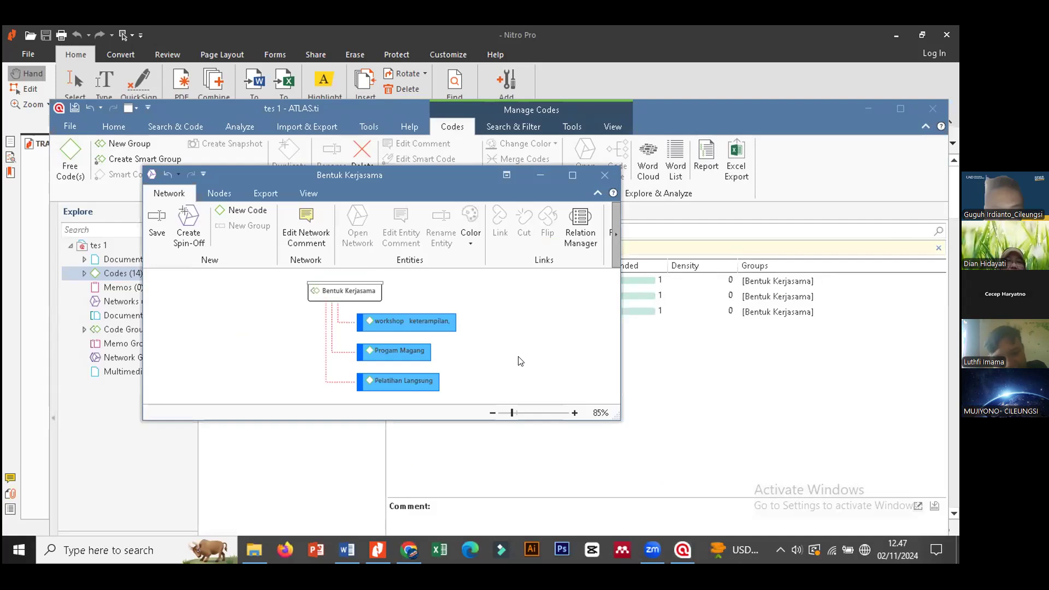
click(572, 175)
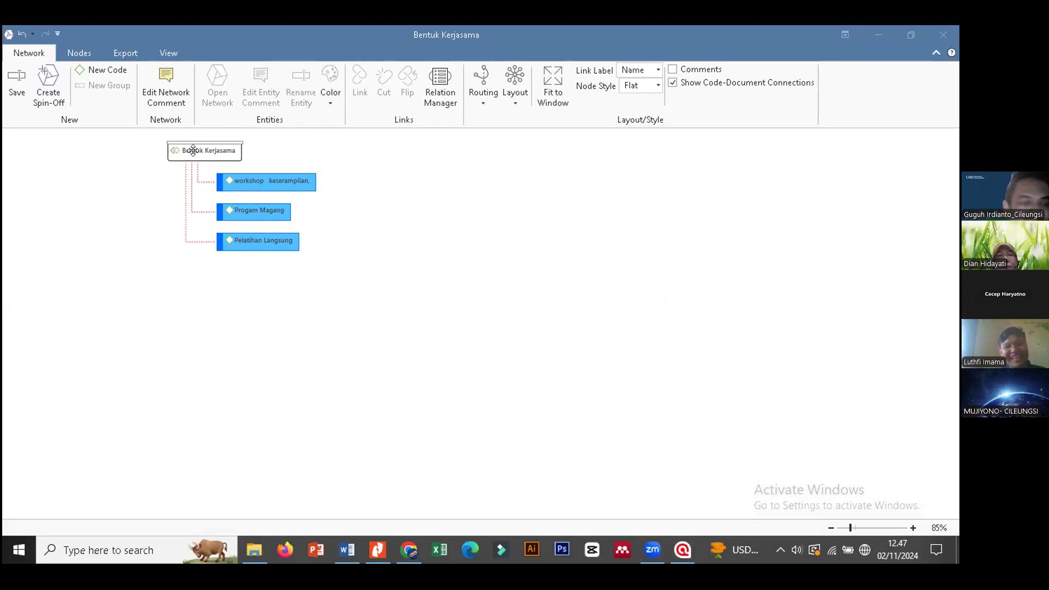
click(213, 150)
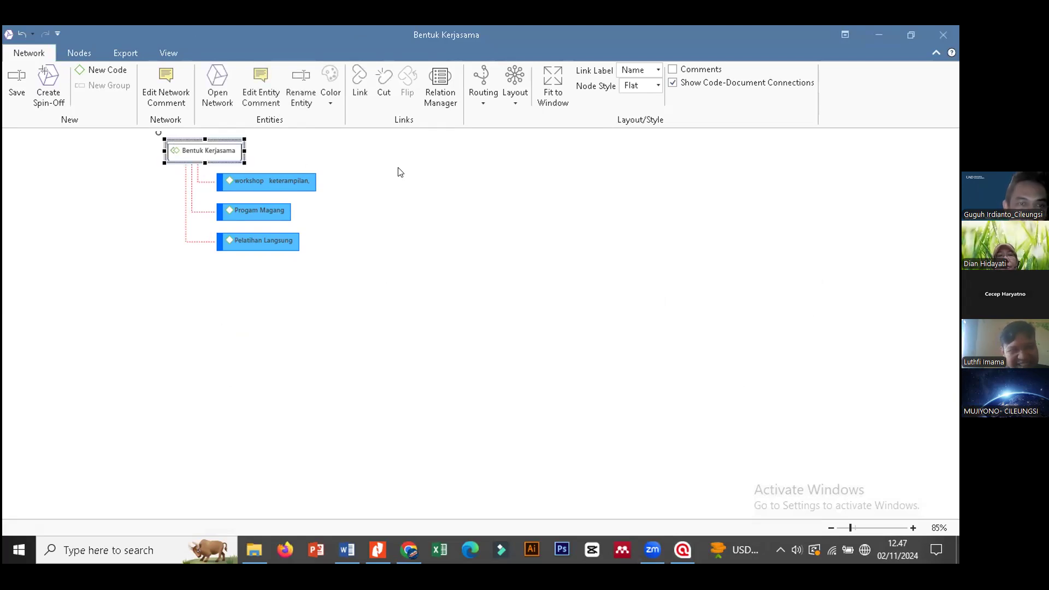
key(Delete)
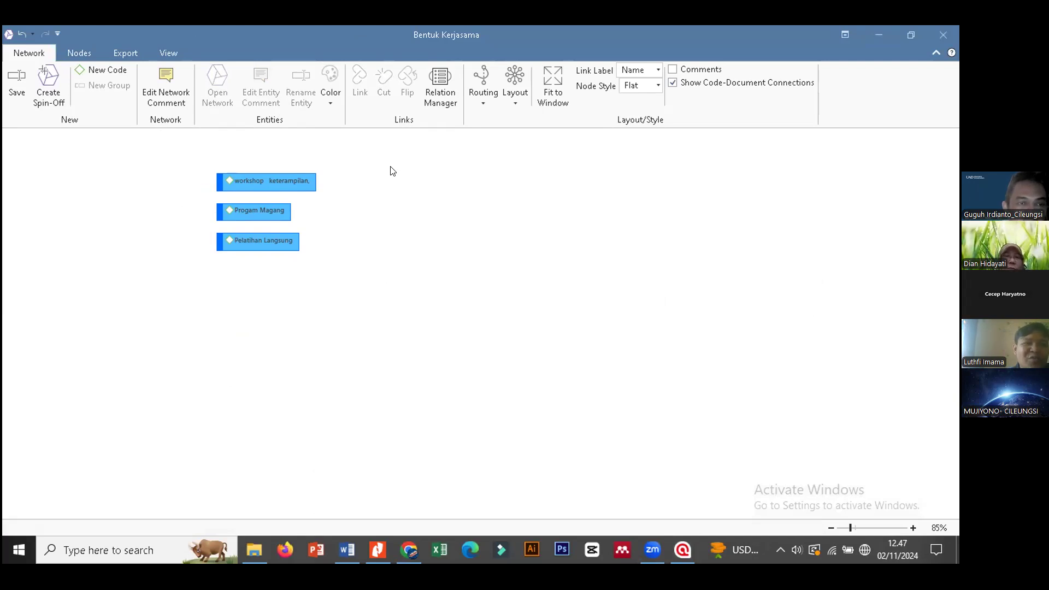
Create a new code 'Bentuk Kerjasama' and place it above the three code nodes.
click(99, 69)
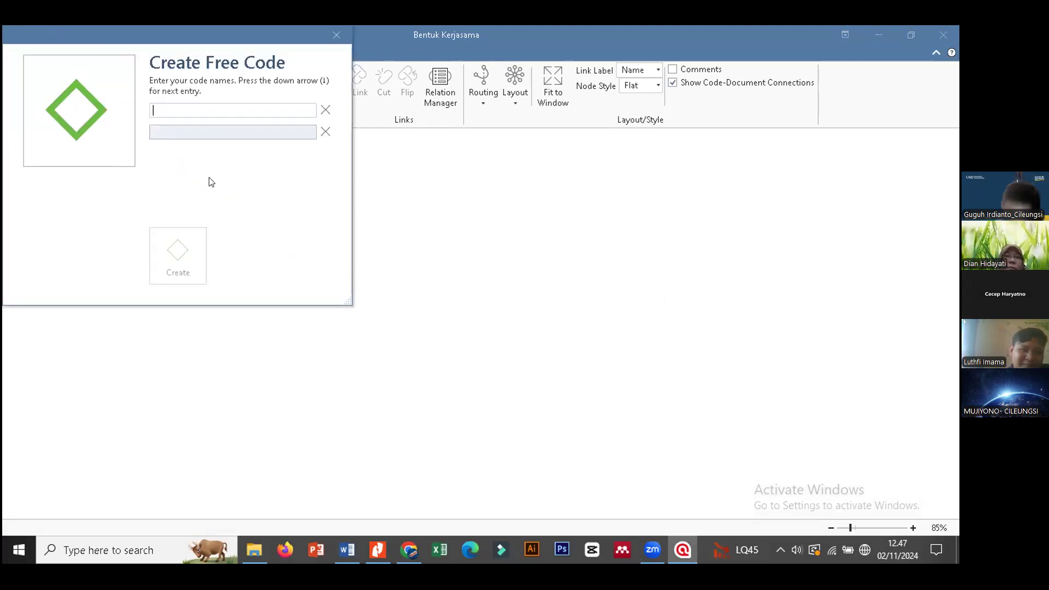
text(Bentuk Kerjasama)
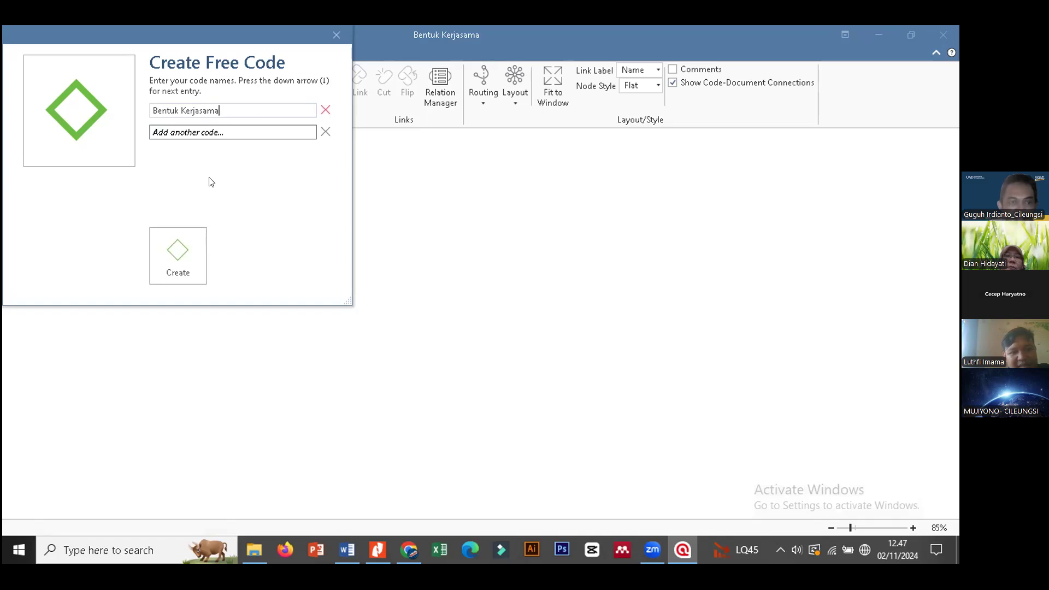
click(173, 256)
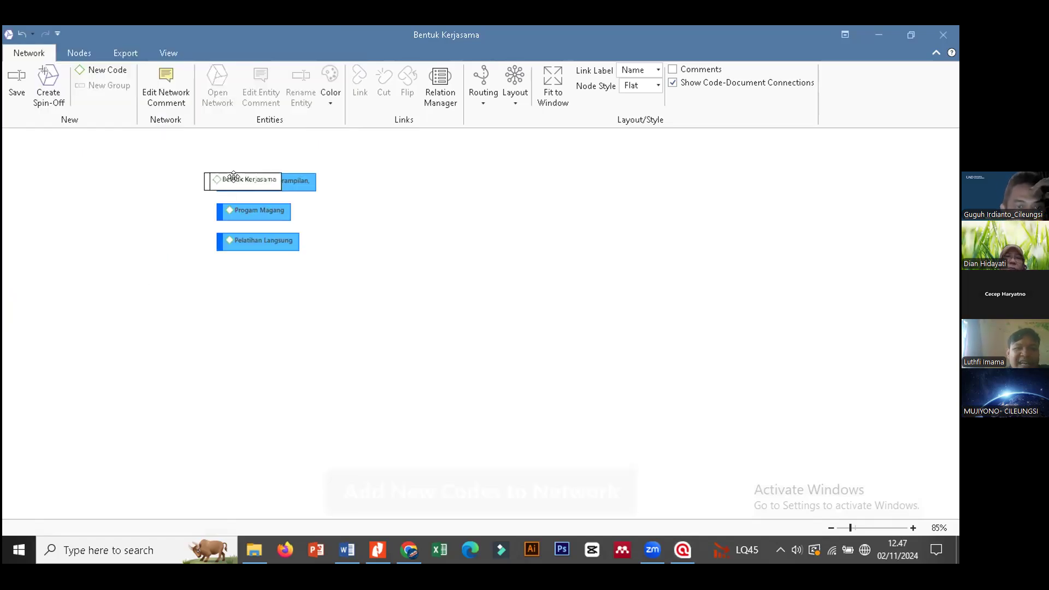
click(183, 148)
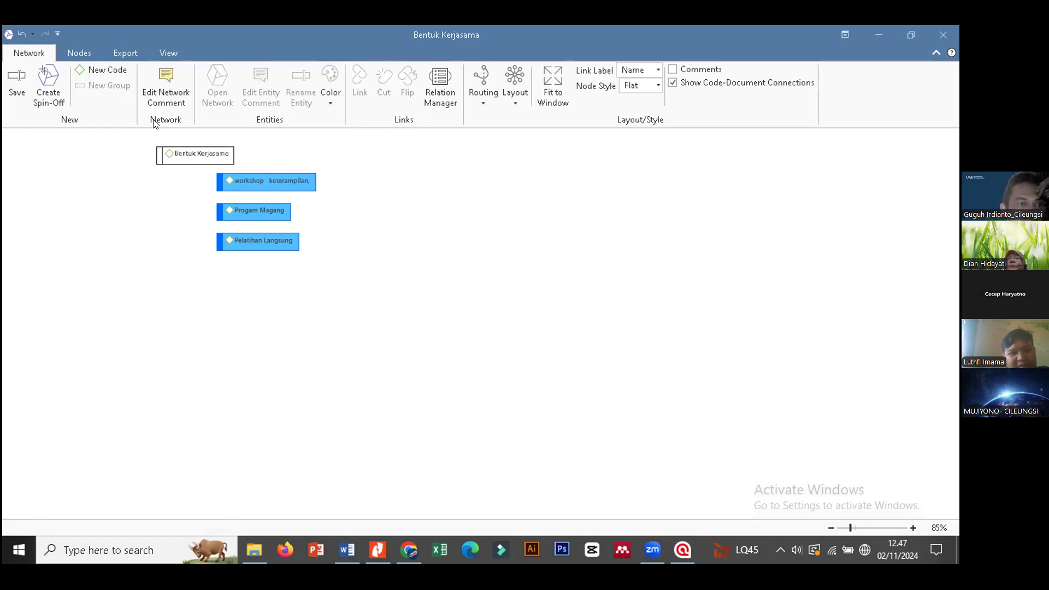
Colour the Bentuk Kerjasama node blue.
right_click(215, 148)
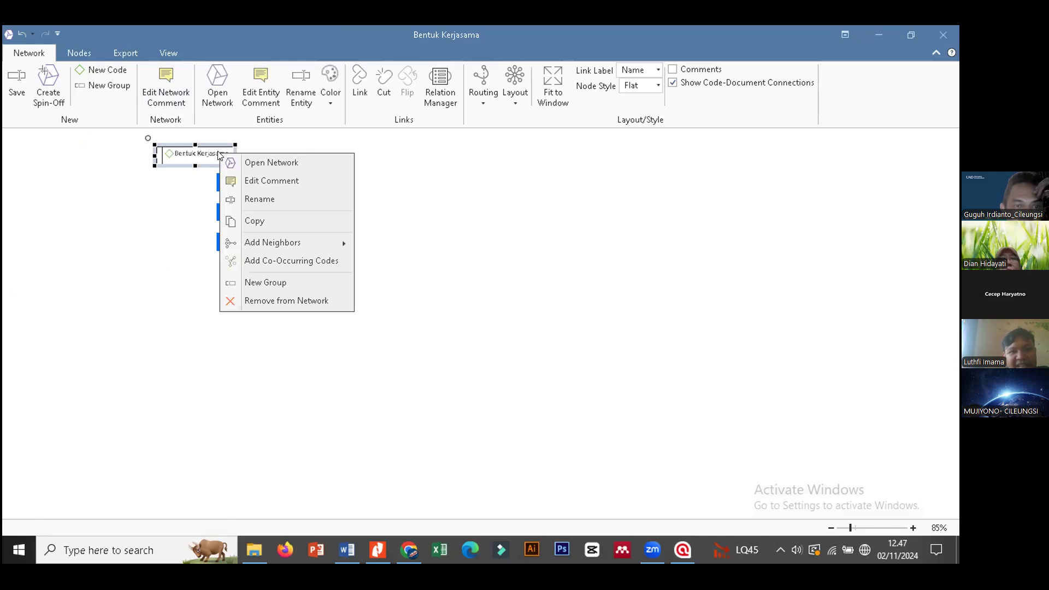
click(175, 180)
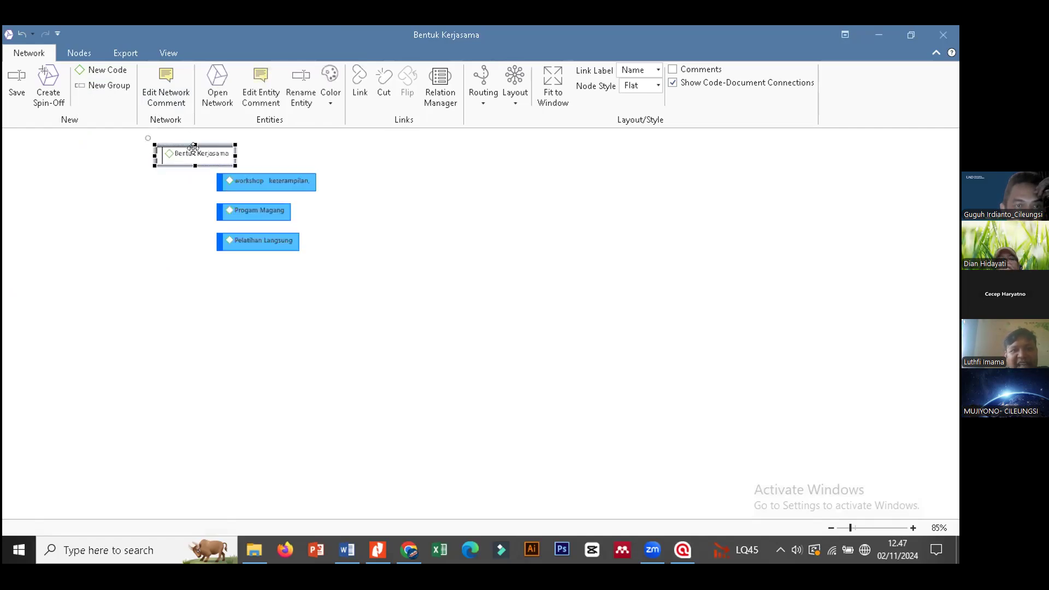
click(331, 103)
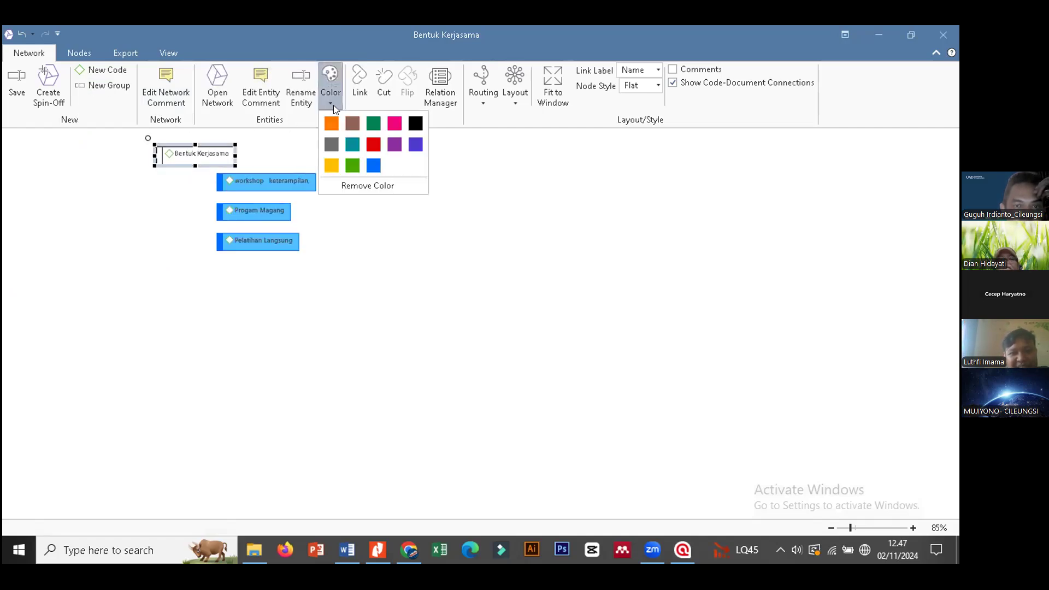
click(375, 165)
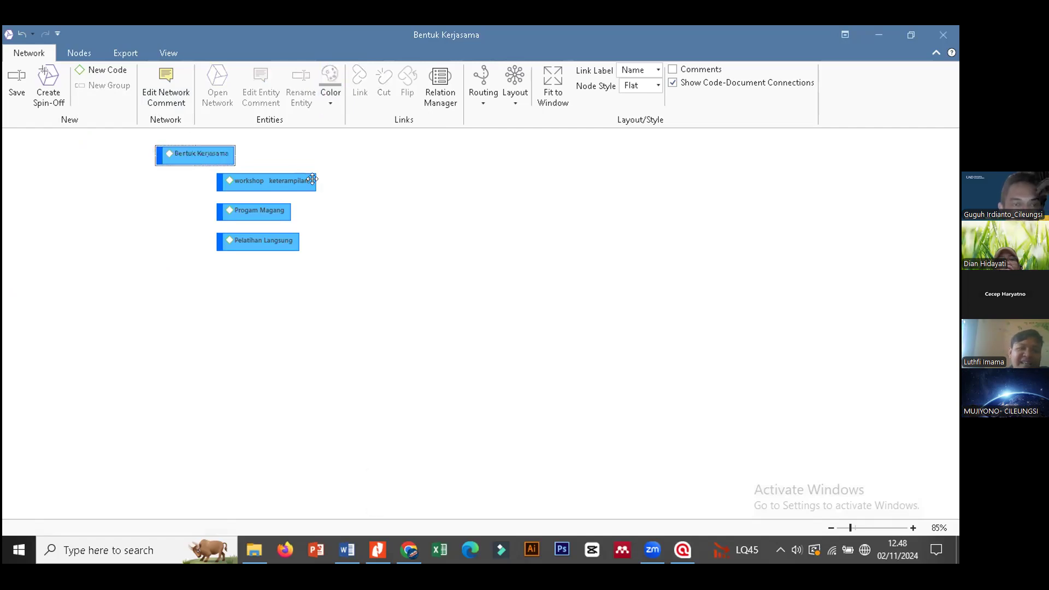
click(222, 176)
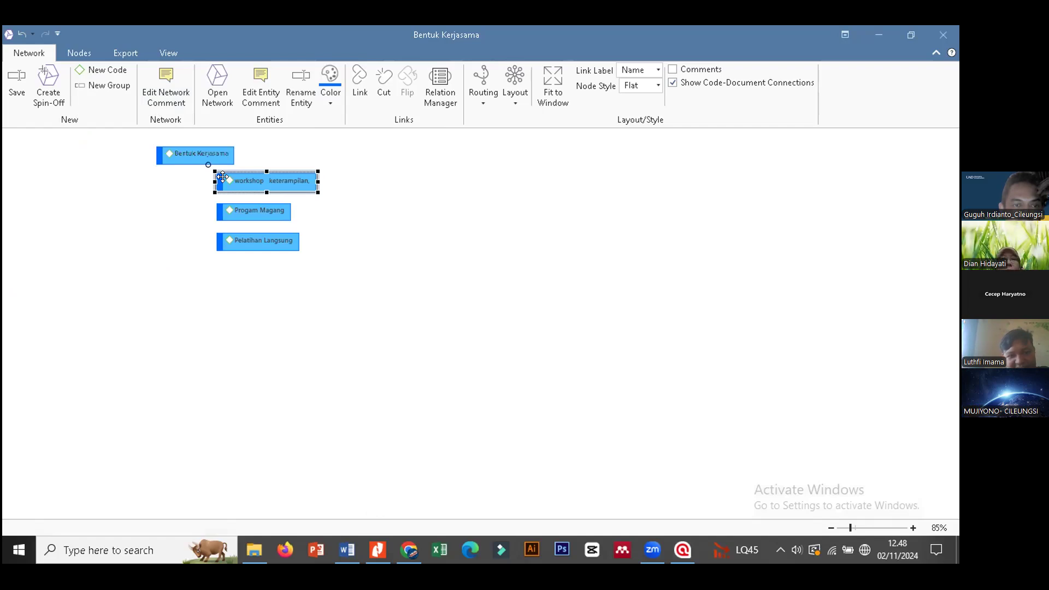
Move Bentuk Kerjasama left and link workshop keterampilan to it as 'is part of'.
click(181, 151)
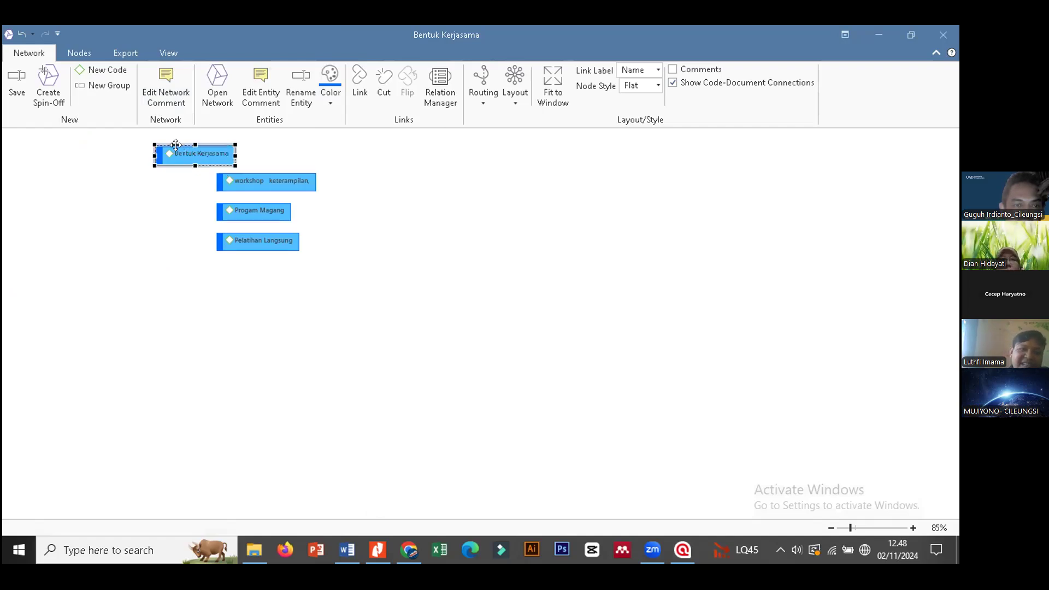
drag(181, 150, 109, 172)
click(212, 174)
drag(208, 165, 161, 176)
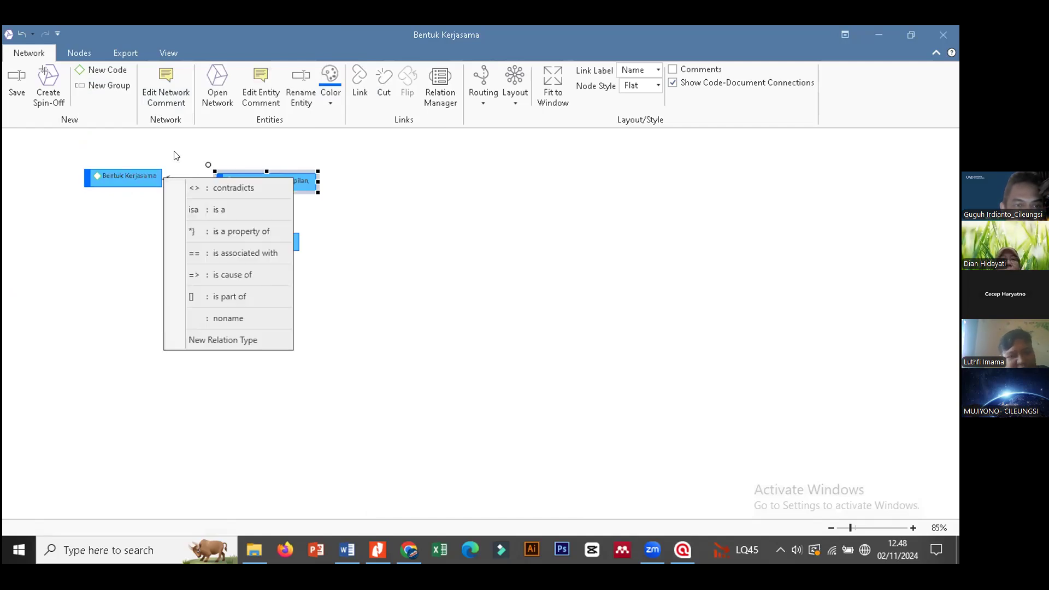
click(174, 155)
click(219, 178)
drag(206, 164, 152, 179)
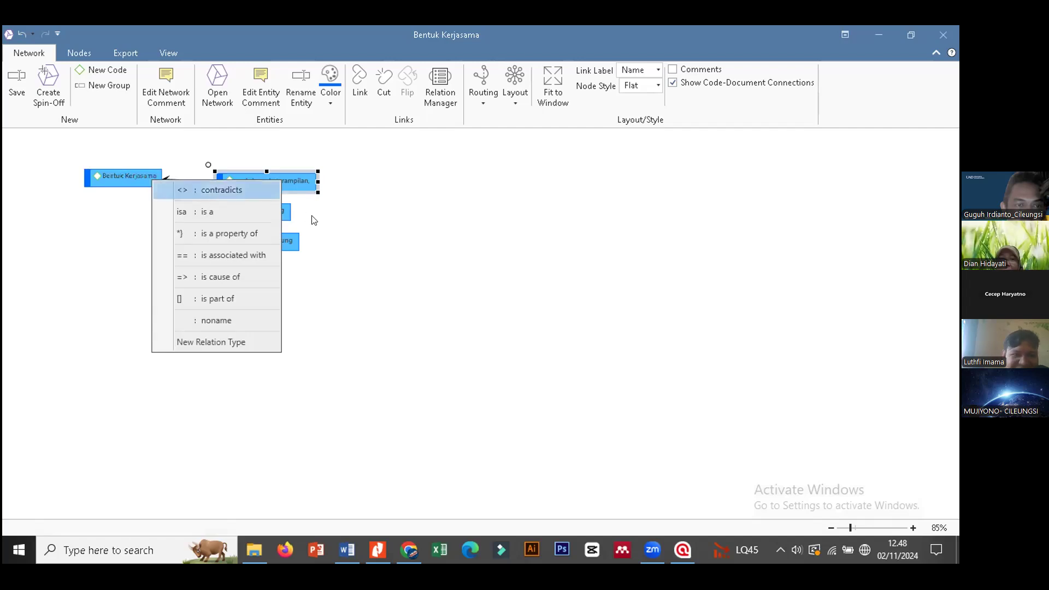
click(327, 224)
click(243, 178)
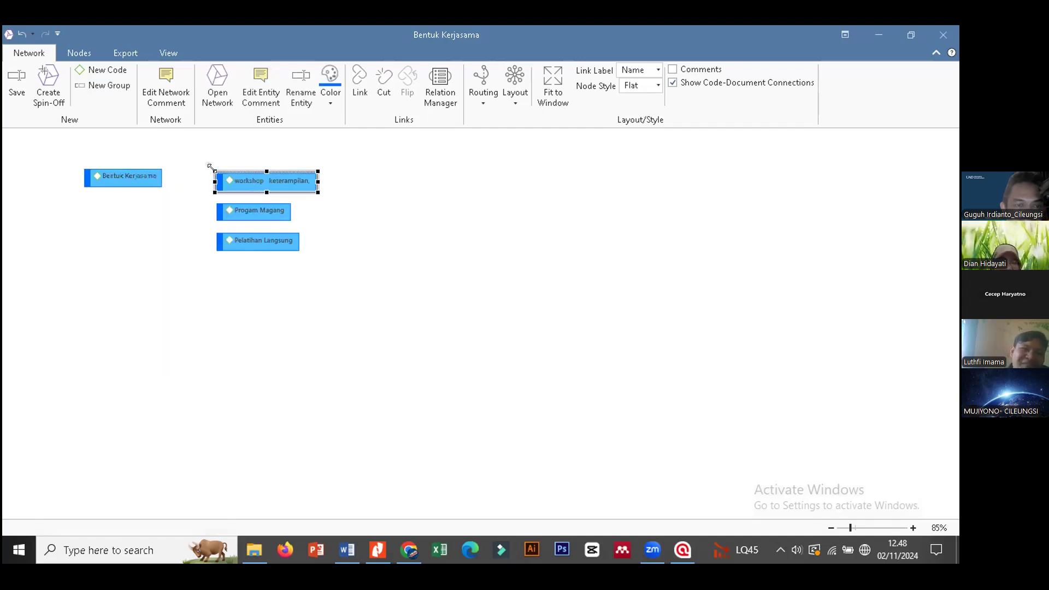
drag(211, 166, 128, 181)
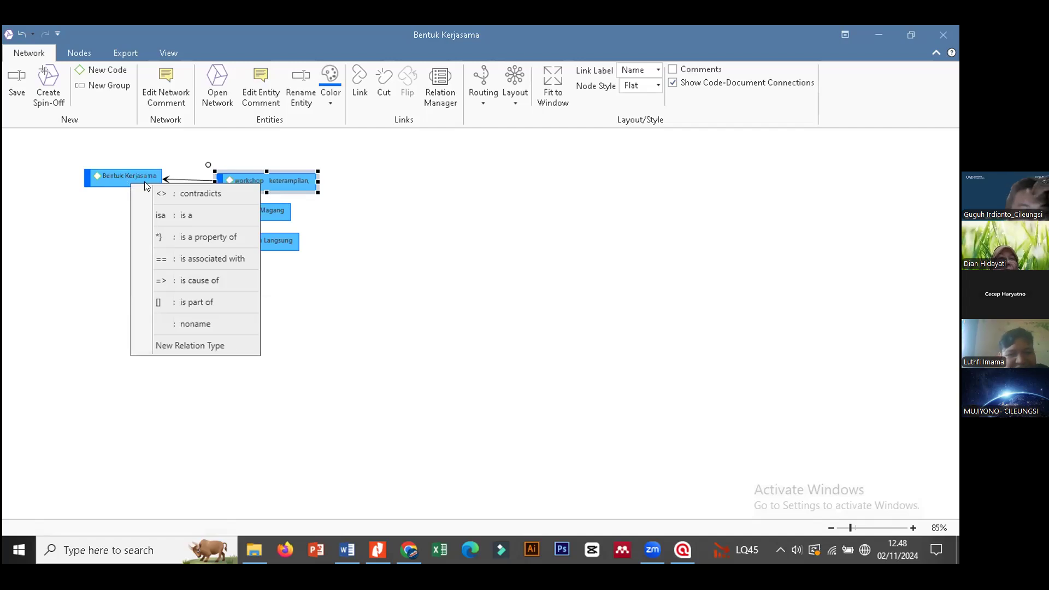
click(238, 301)
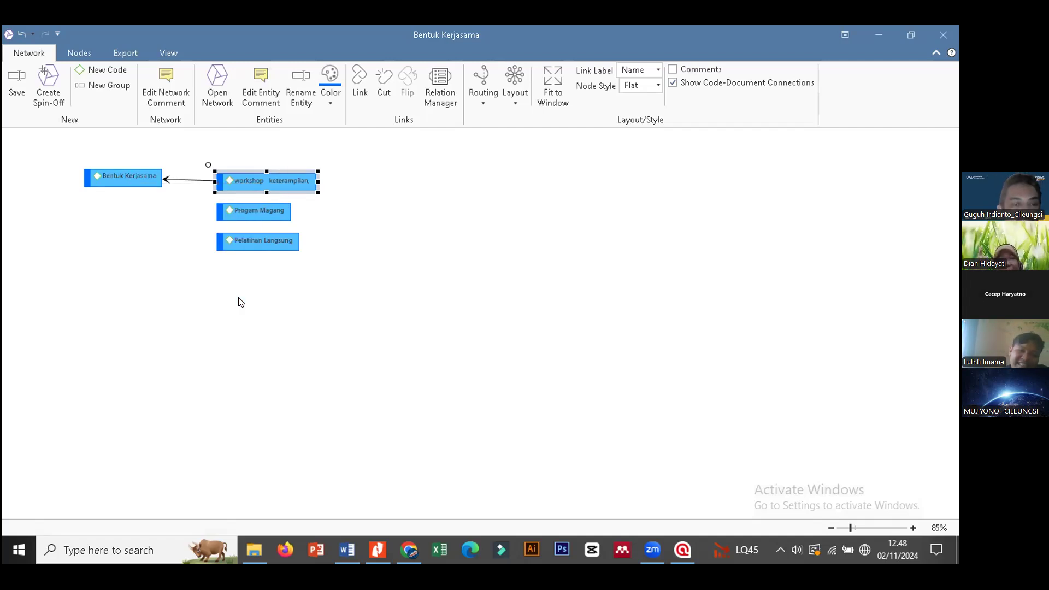
Link Progam Magang and Pelatihan Langsung to Bentuk Kerjasama, each as 'is part of'.
click(219, 207)
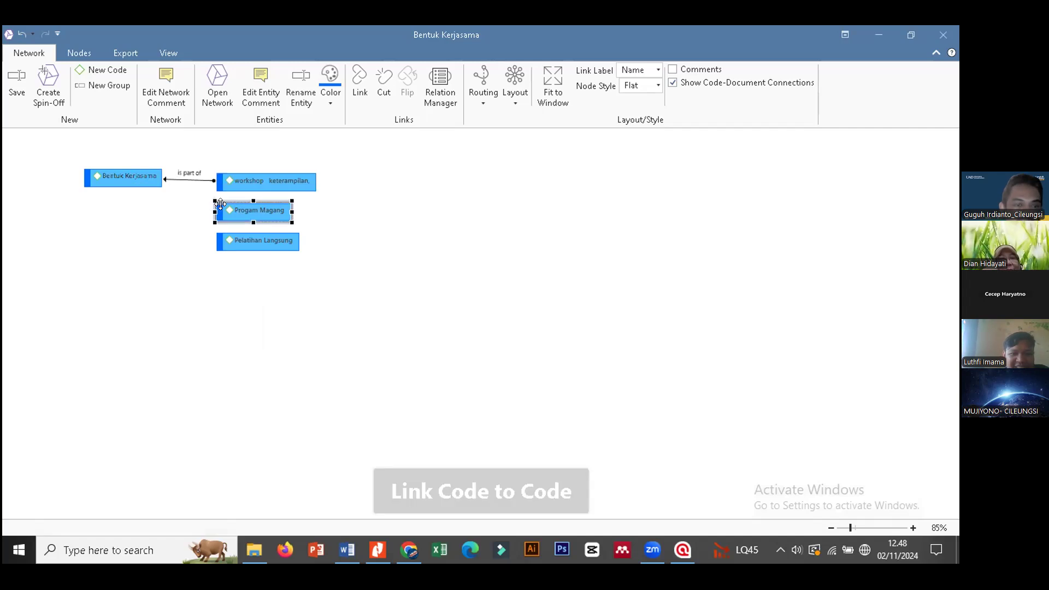
drag(142, 225, 119, 188)
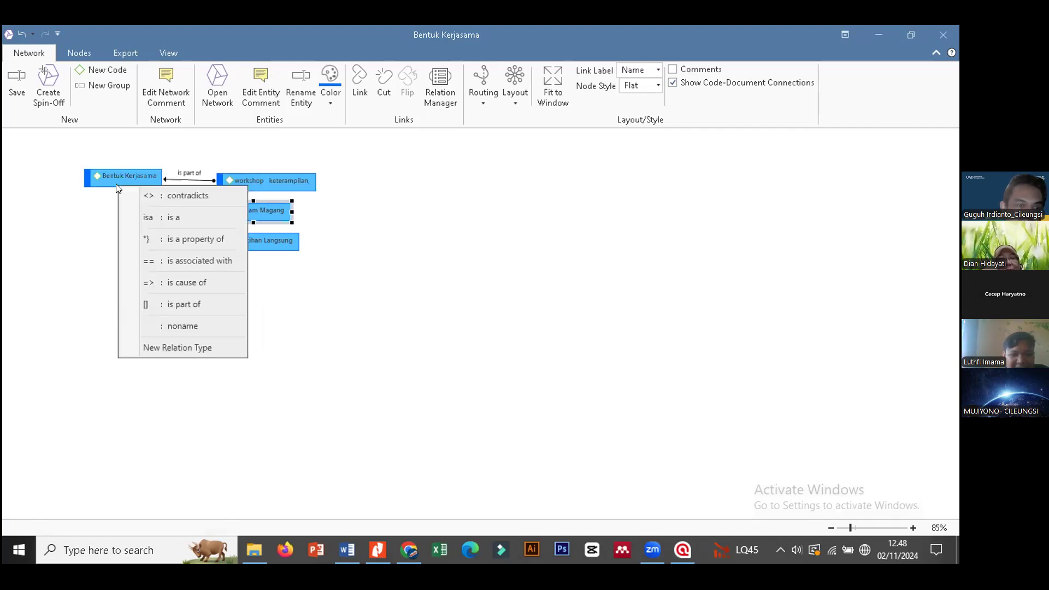
click(184, 304)
click(225, 239)
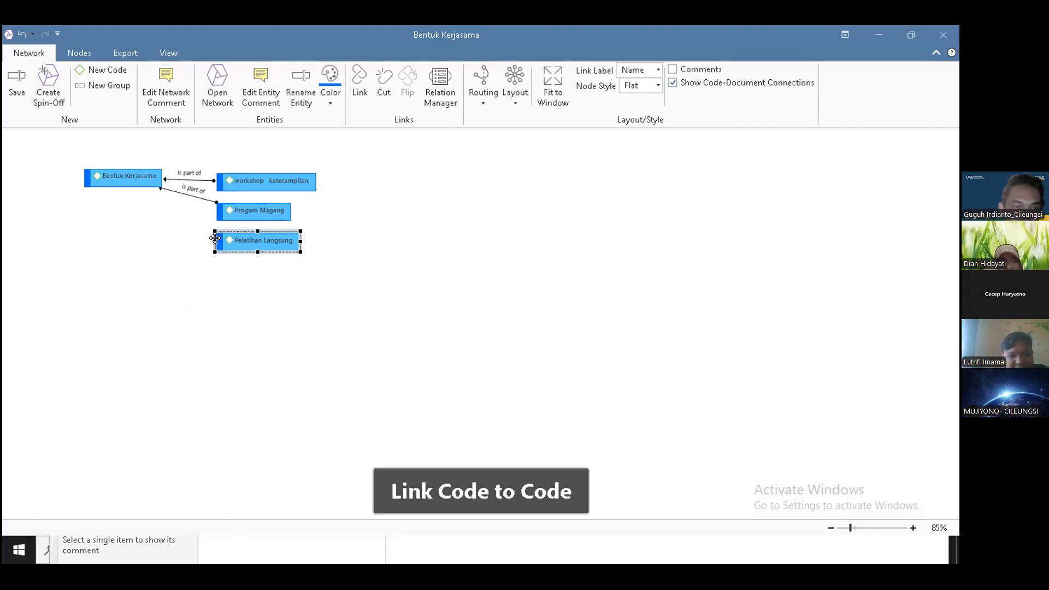
drag(209, 227, 131, 179)
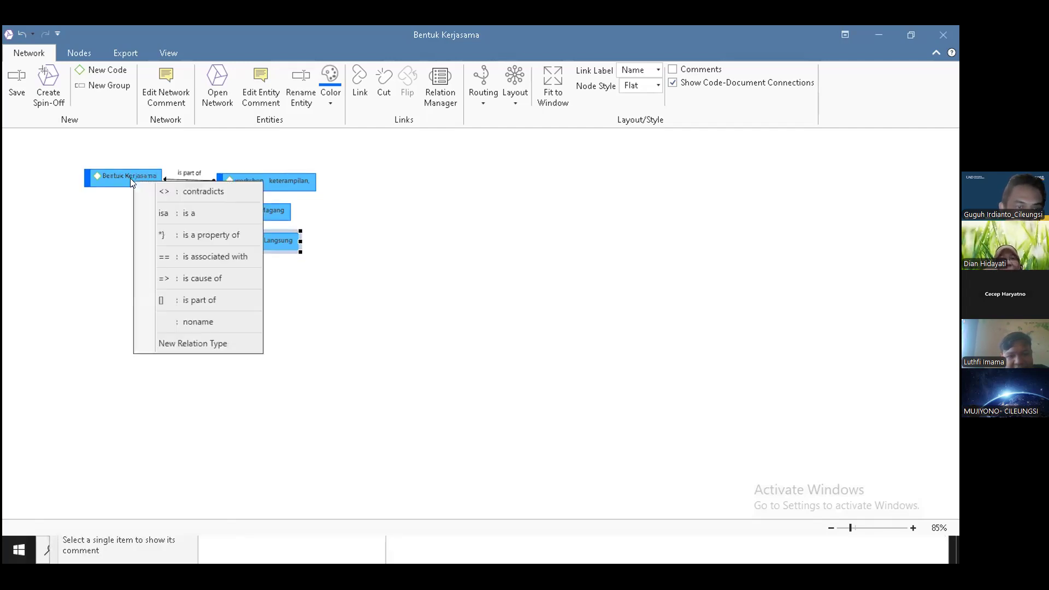
click(200, 300)
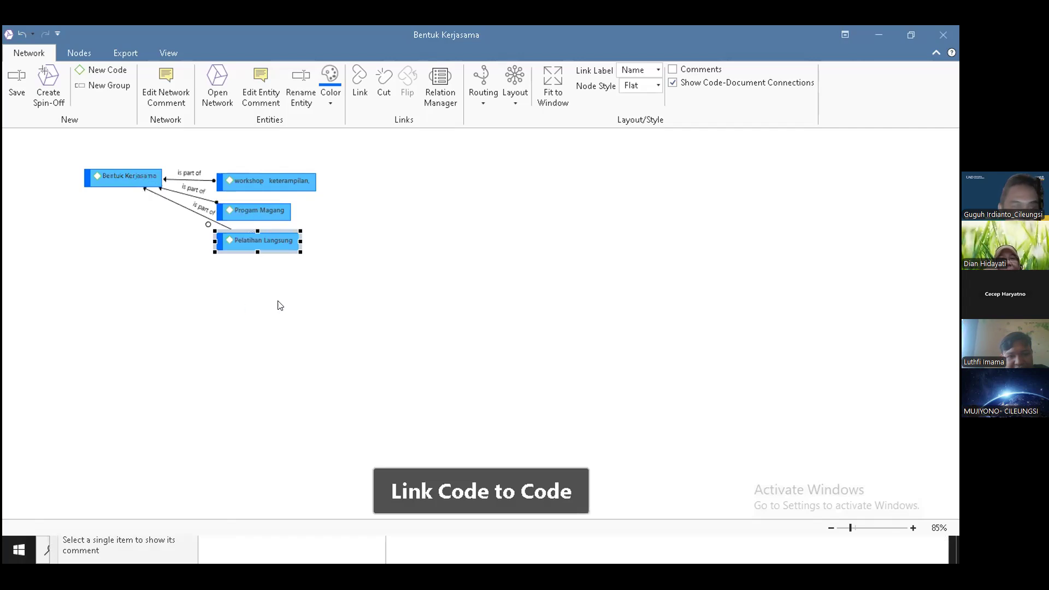
click(352, 321)
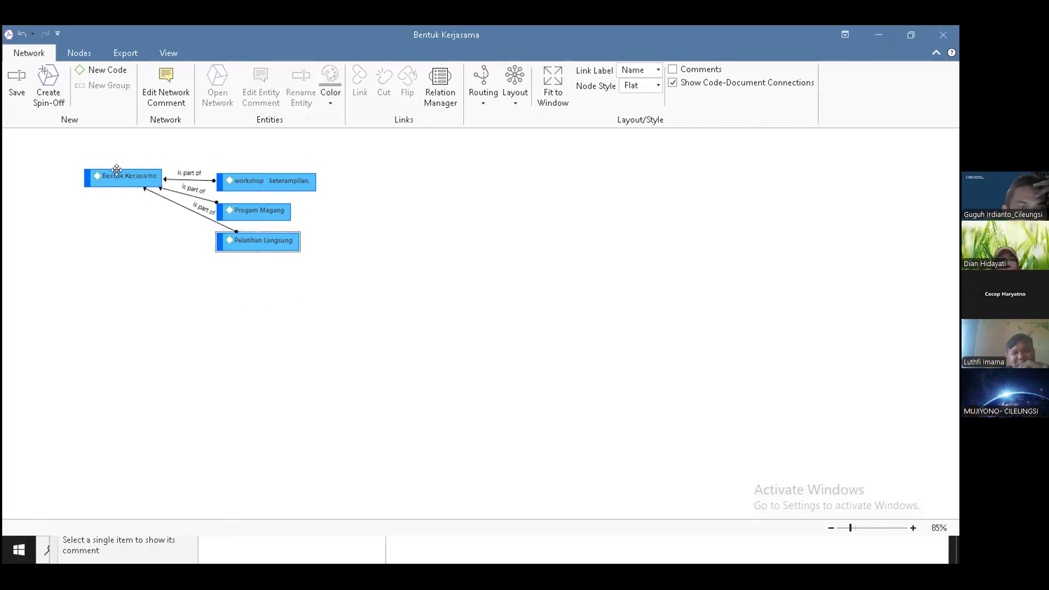
Save the network under the name 'Bentuk Kerjasama'.
click(15, 82)
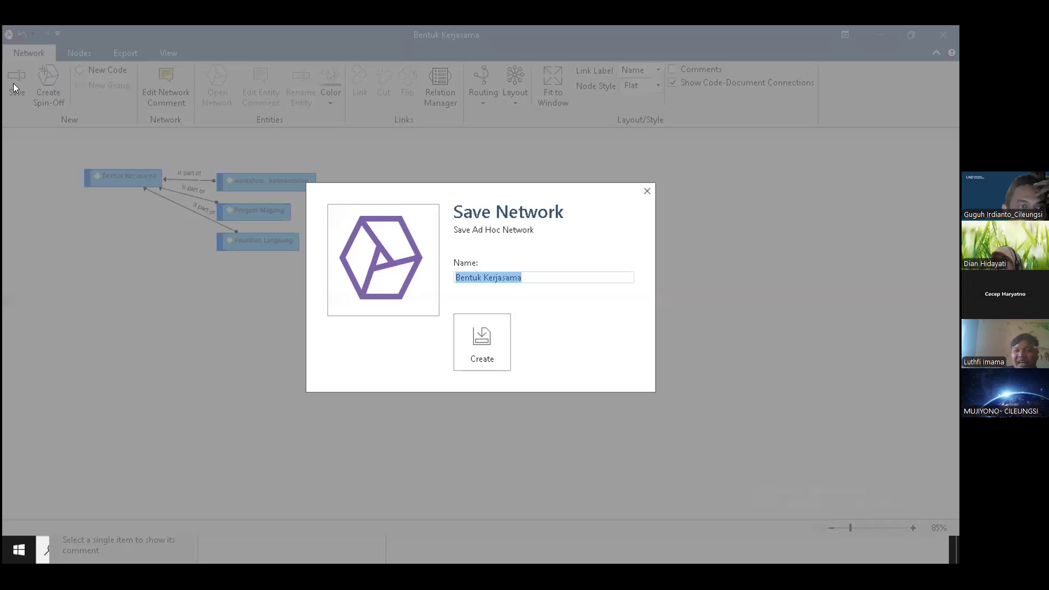
click(475, 338)
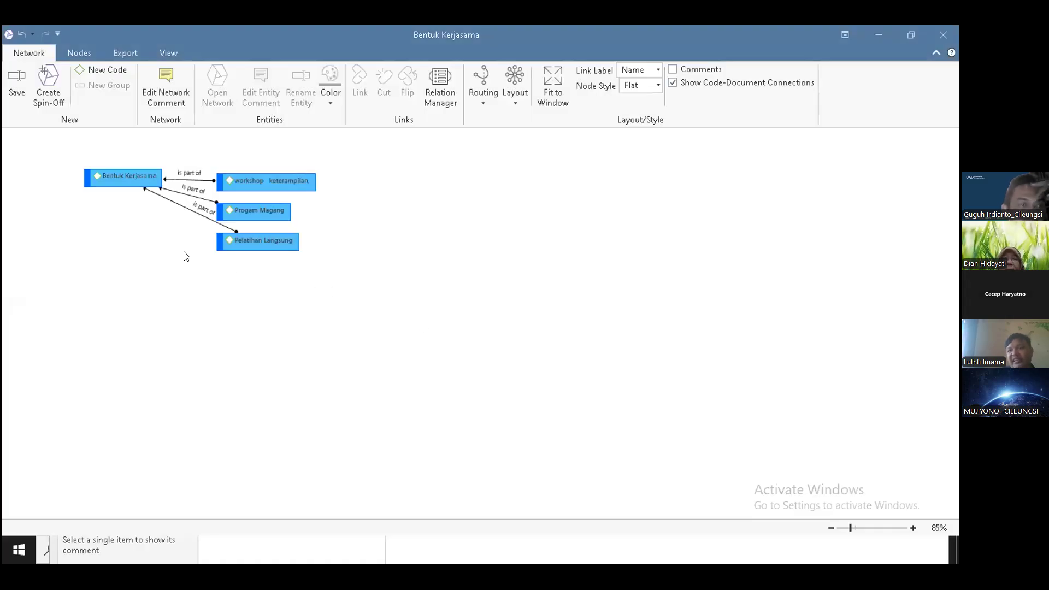
Close the current network, open Latar Belakang Kerjasama as a maximized network, and delete its group node.
click(943, 33)
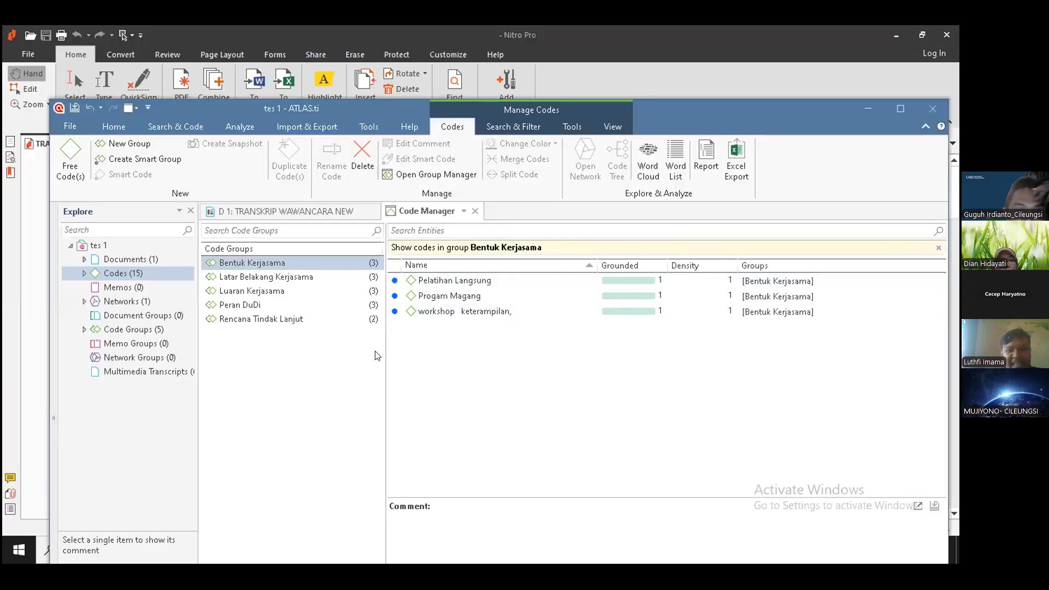
click(263, 278)
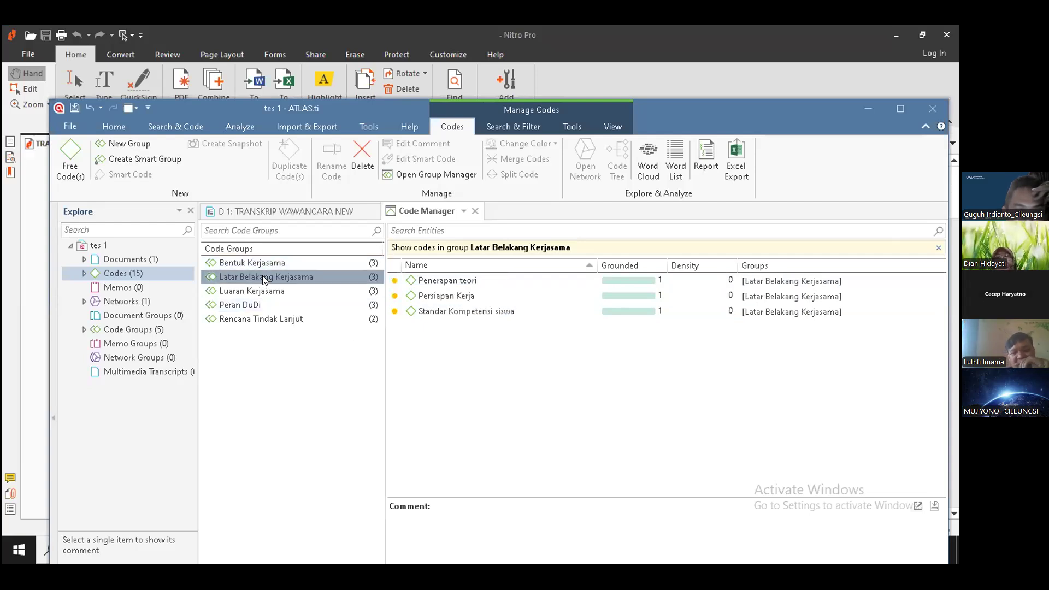
right_click(310, 277)
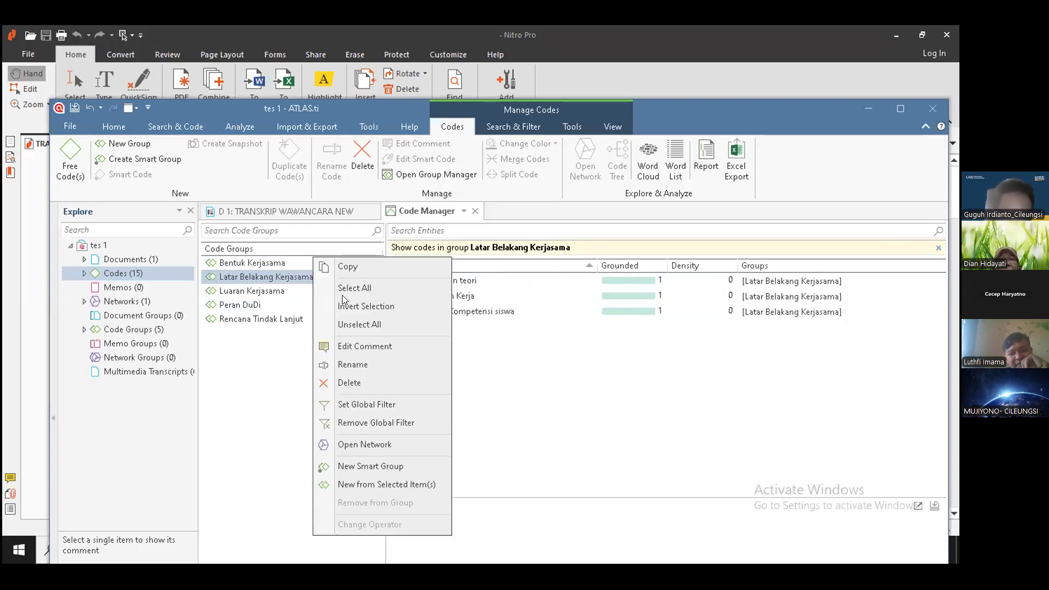
click(400, 441)
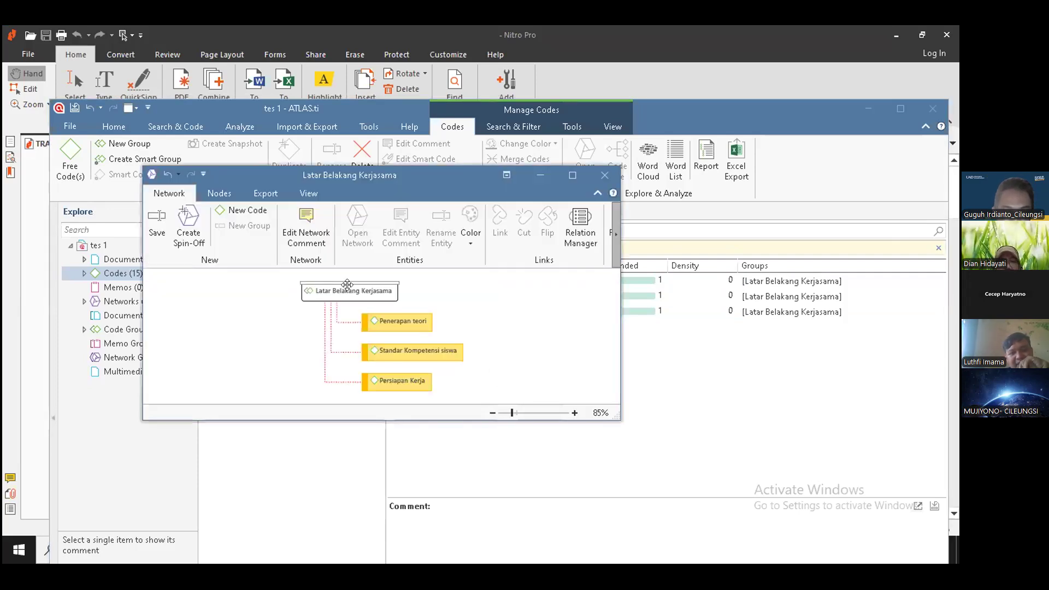
click(572, 175)
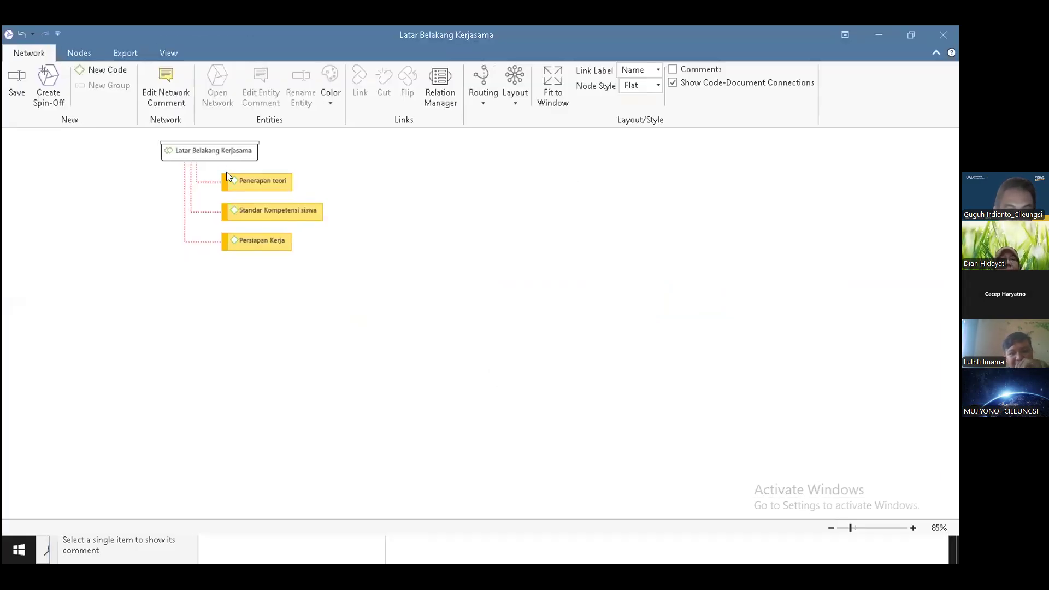
click(215, 151)
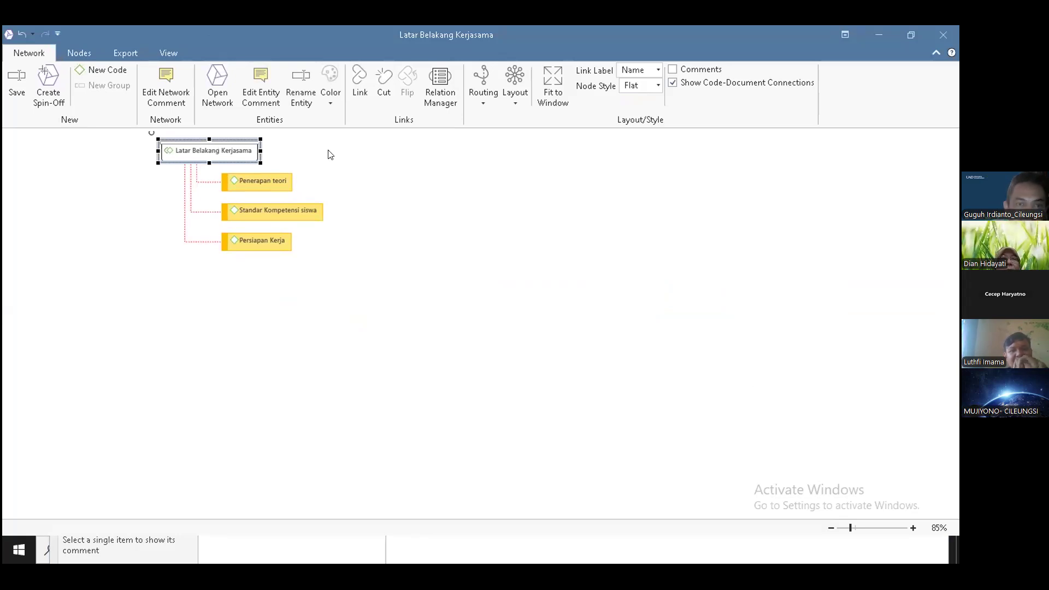
key(Delete)
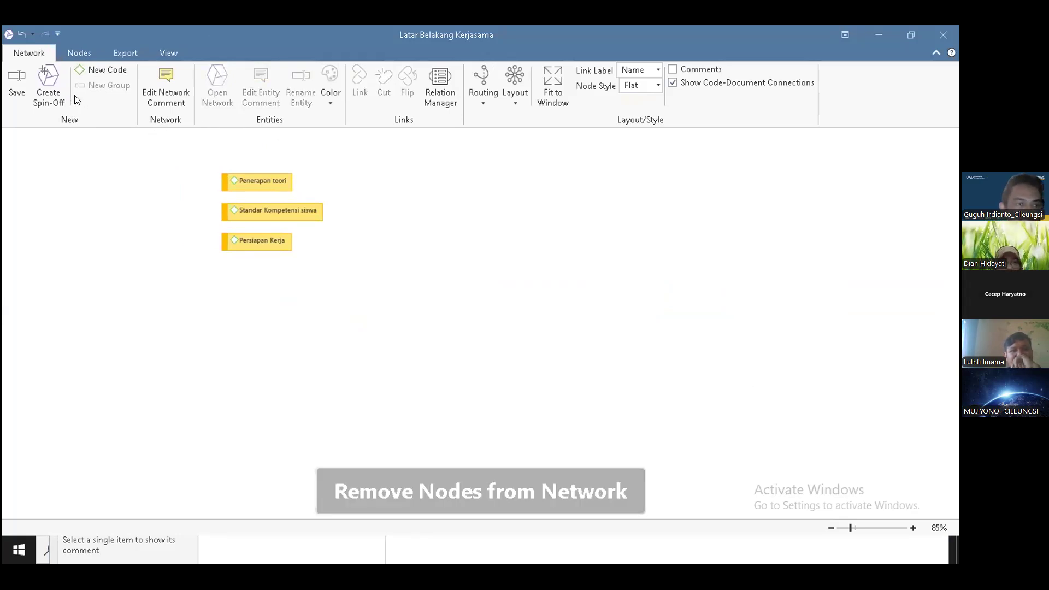
Create a yellow 'Latar Belakang Kerjasama' code node and move it left of the three codes.
click(104, 70)
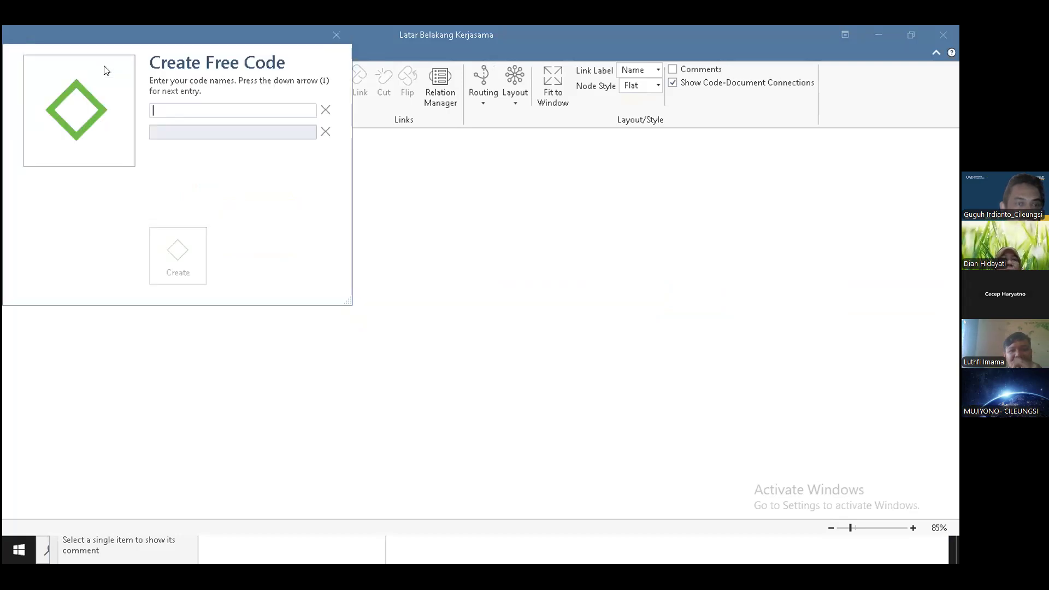
text(Latar Belakang Kerjasama)
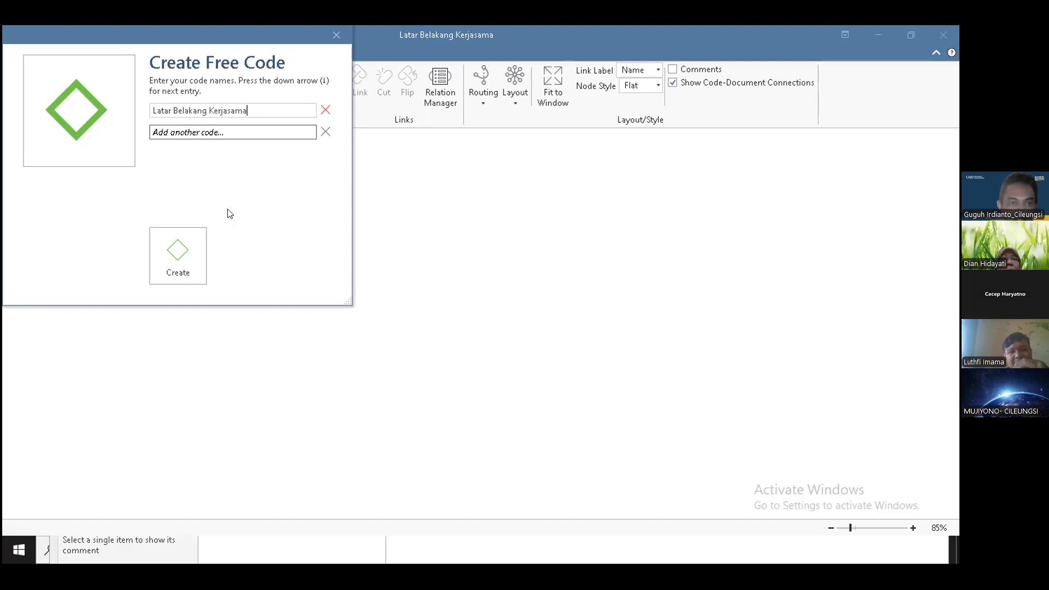
click(165, 264)
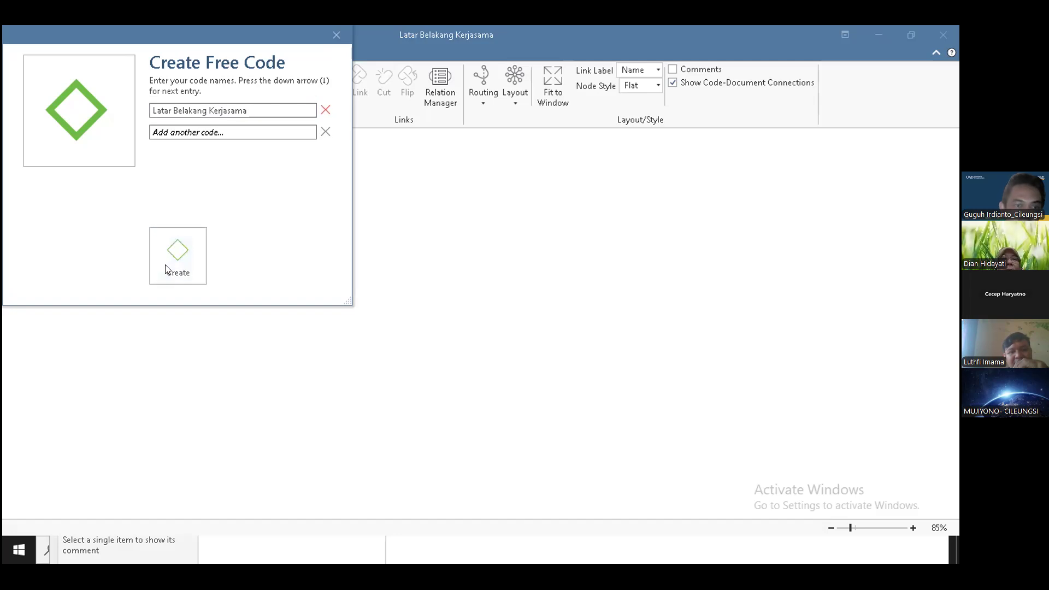
click(214, 160)
click(329, 96)
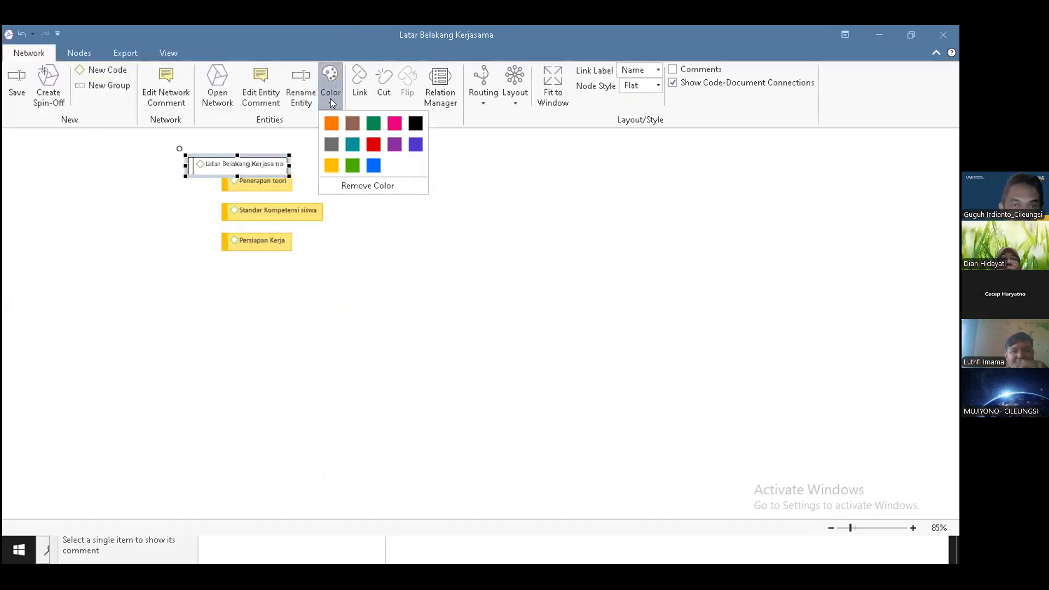
click(331, 169)
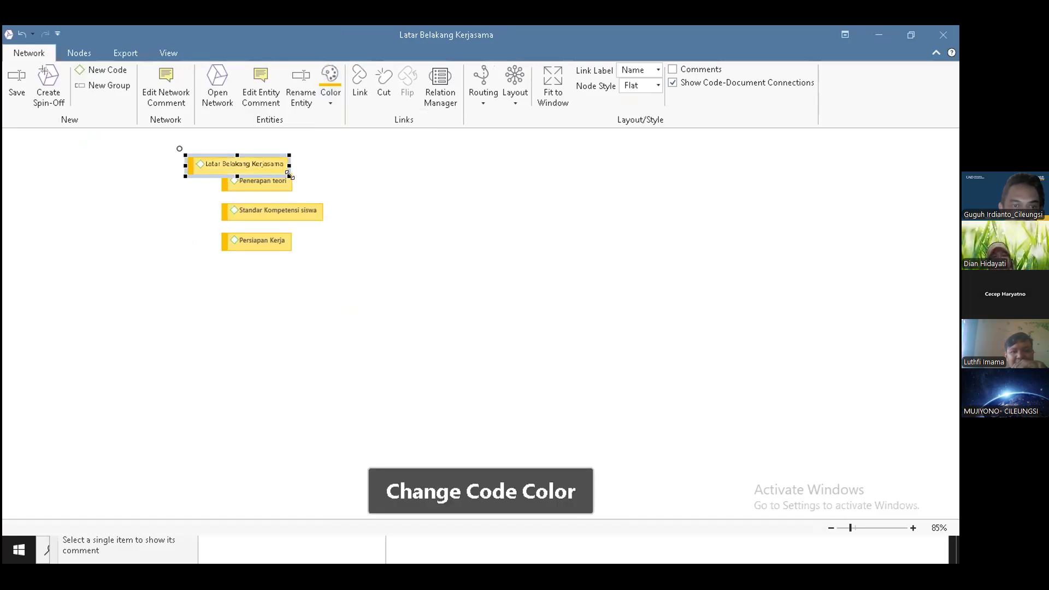
drag(268, 161, 147, 205)
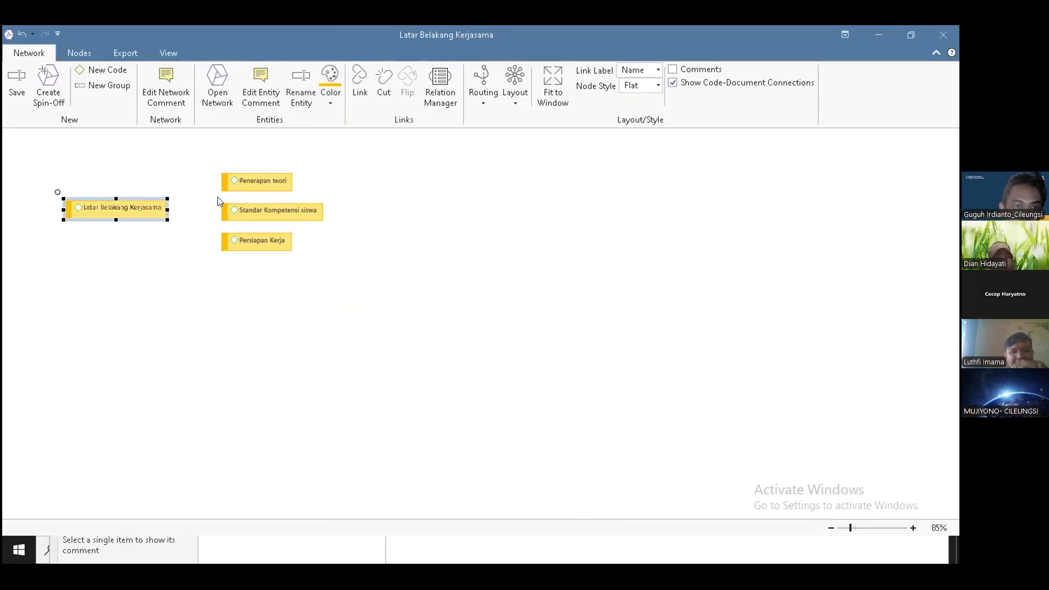
Link Penerapan teori, Standar Kompetensi siswa and Persiapan Kerja to Latar Belakang Kerjasama as 'is part of'.
click(226, 180)
drag(212, 166, 132, 206)
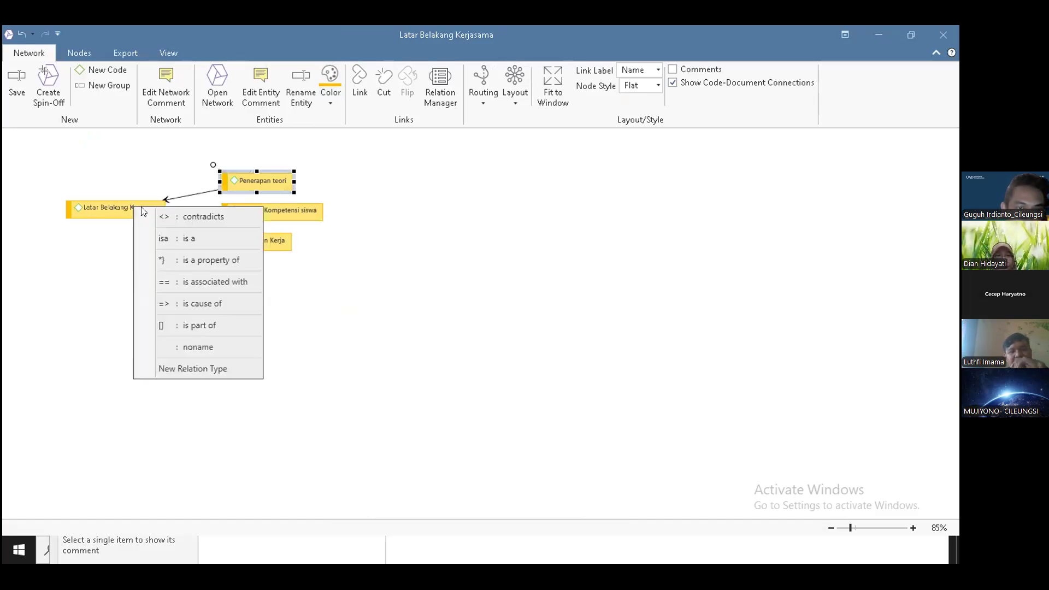
click(203, 317)
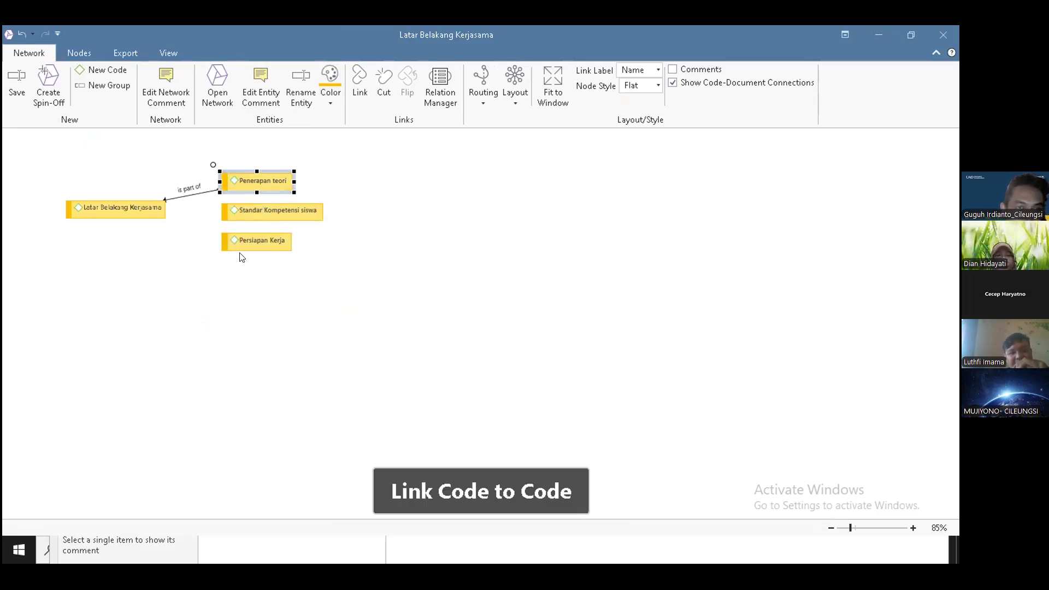
click(258, 211)
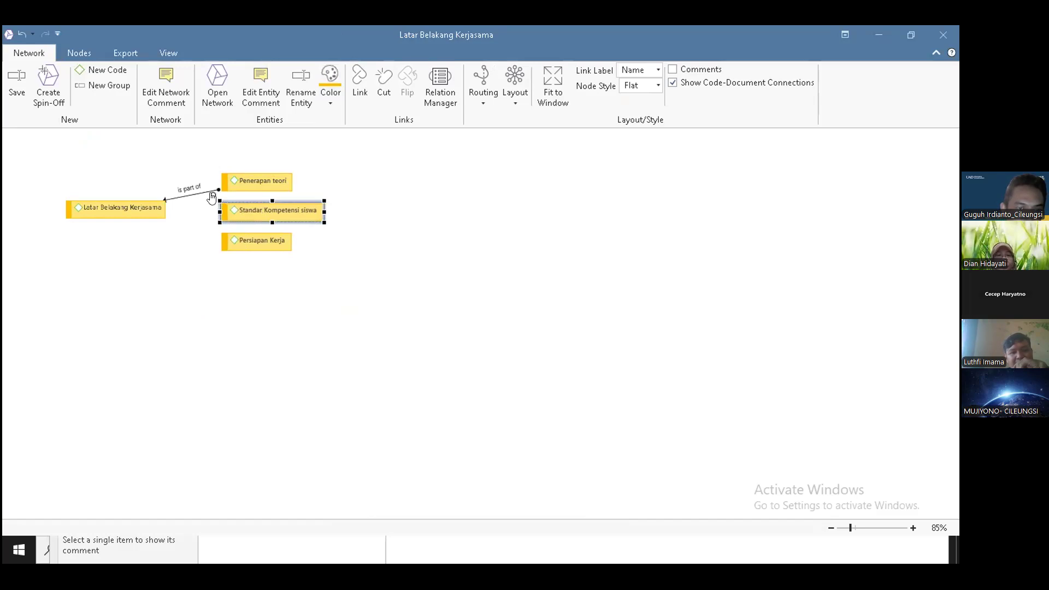
drag(166, 208, 169, 213)
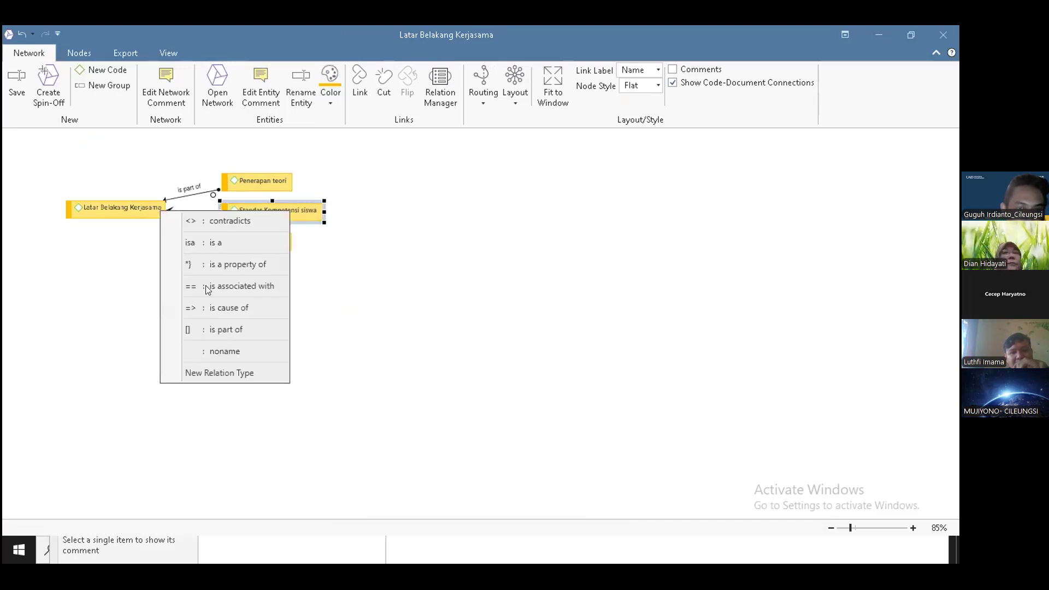
click(215, 329)
click(237, 240)
drag(212, 228, 138, 219)
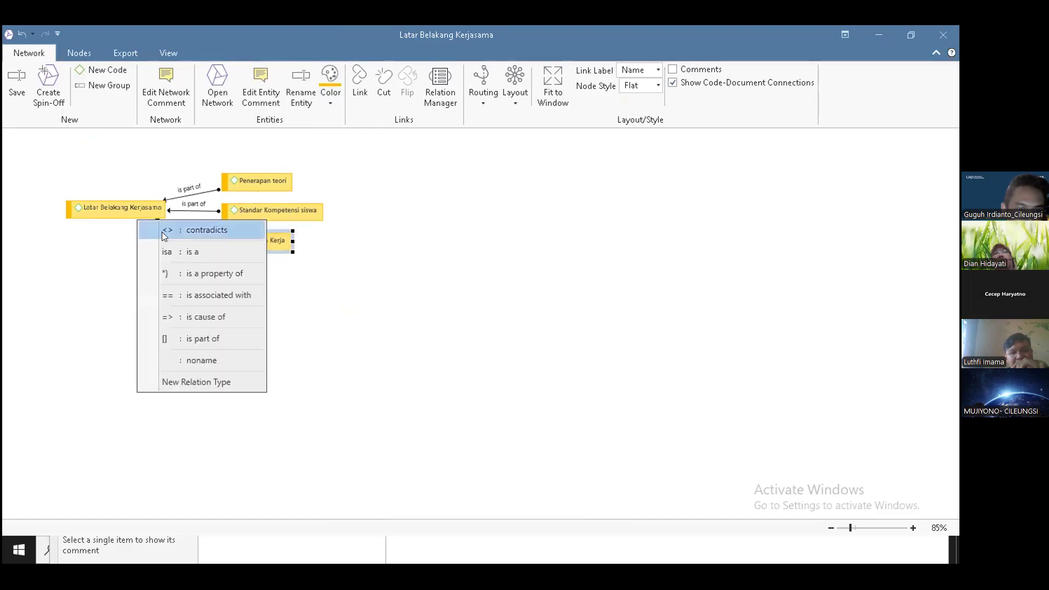
click(217, 342)
click(399, 293)
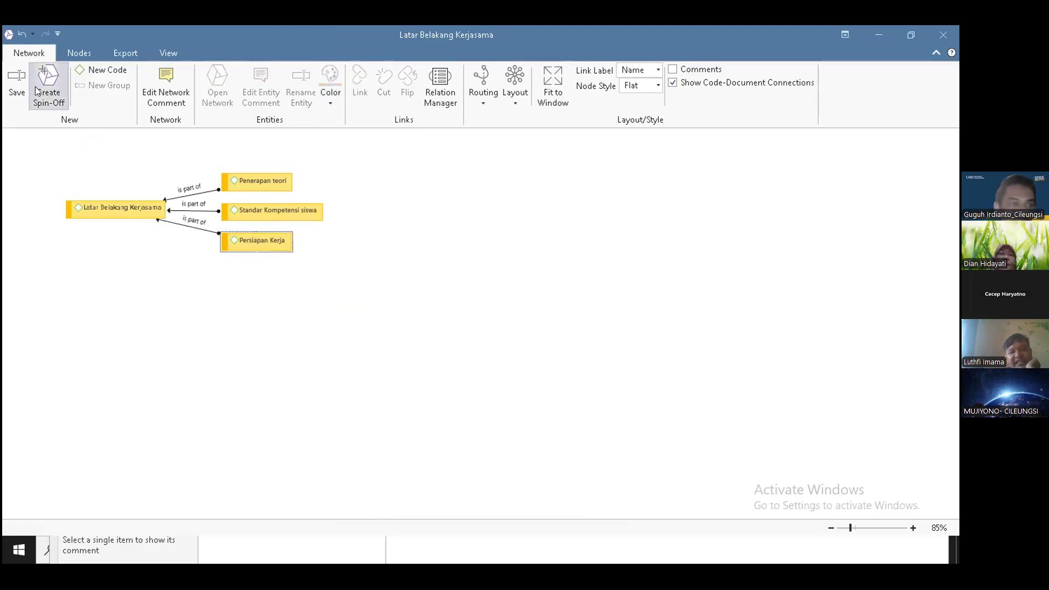
Save the network as 'Latar Belakang Kerjasama'.
click(8, 79)
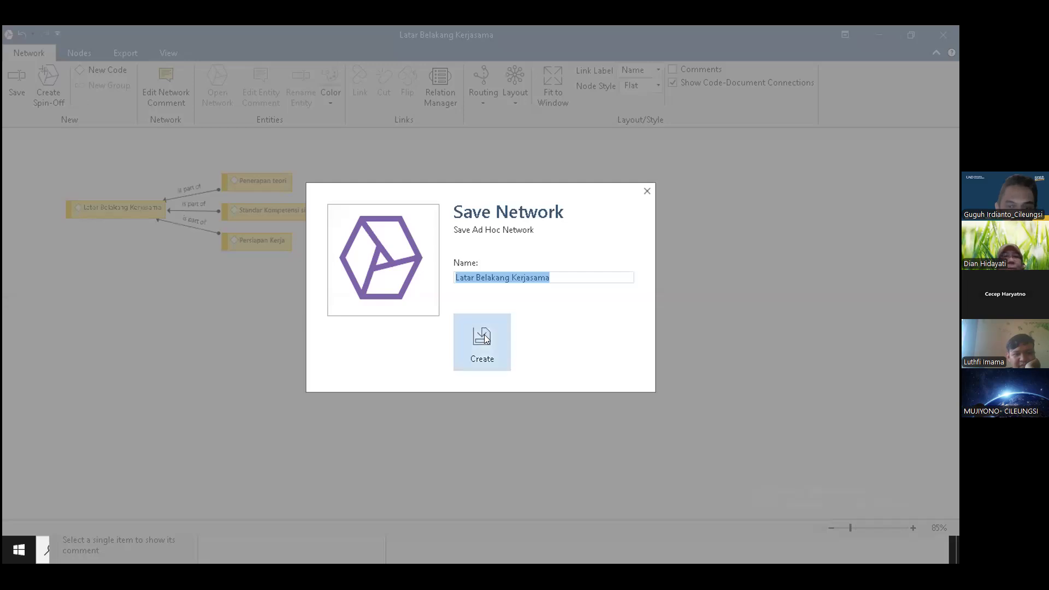
click(479, 339)
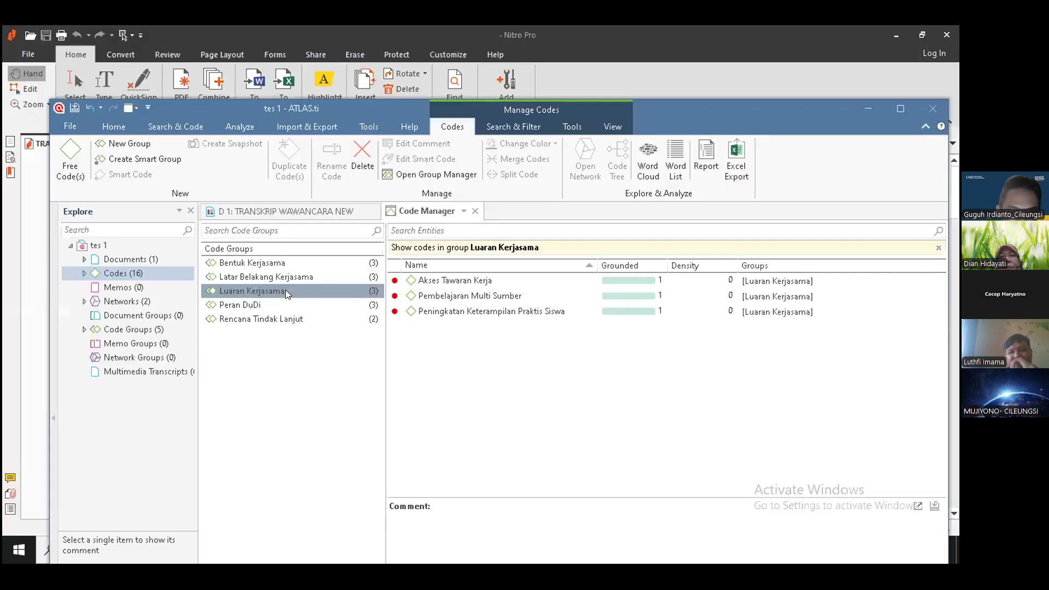
right_click(285, 290)
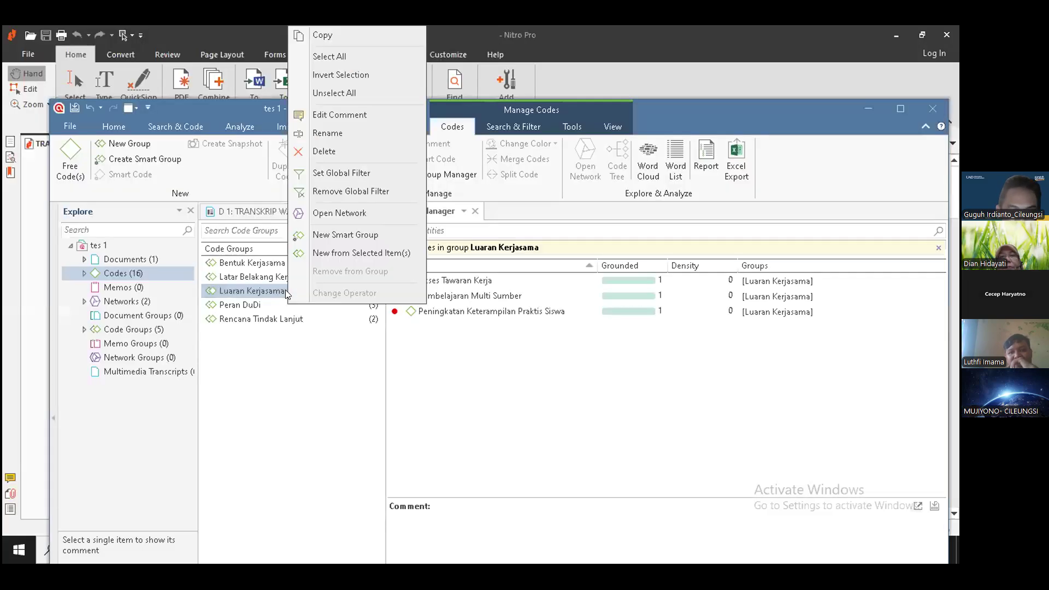
Open the Luaran Kerjasama group as a network and delete its group node.
click(352, 213)
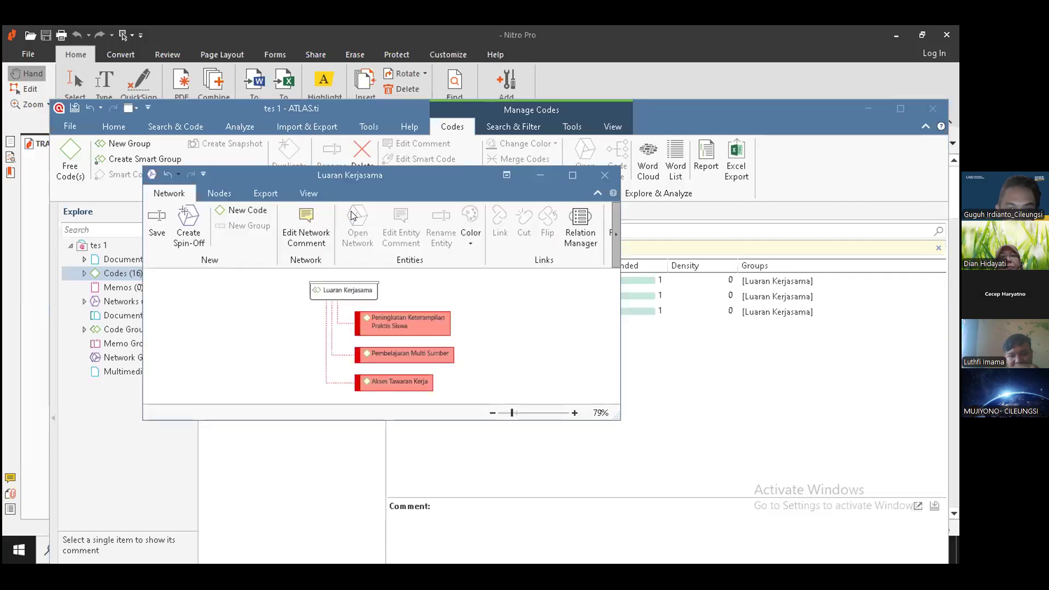
click(317, 290)
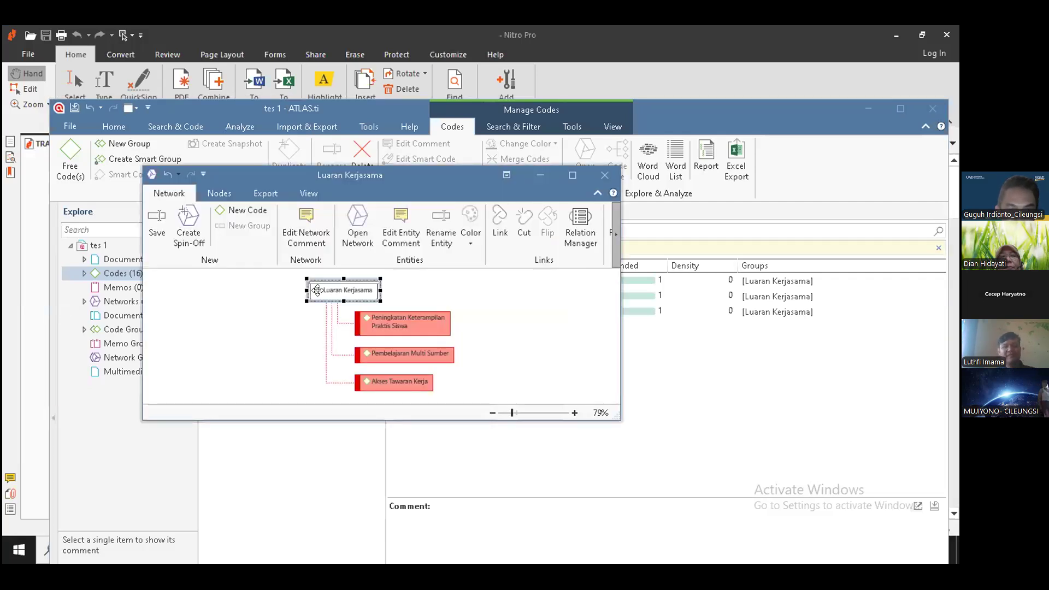
key(Delete)
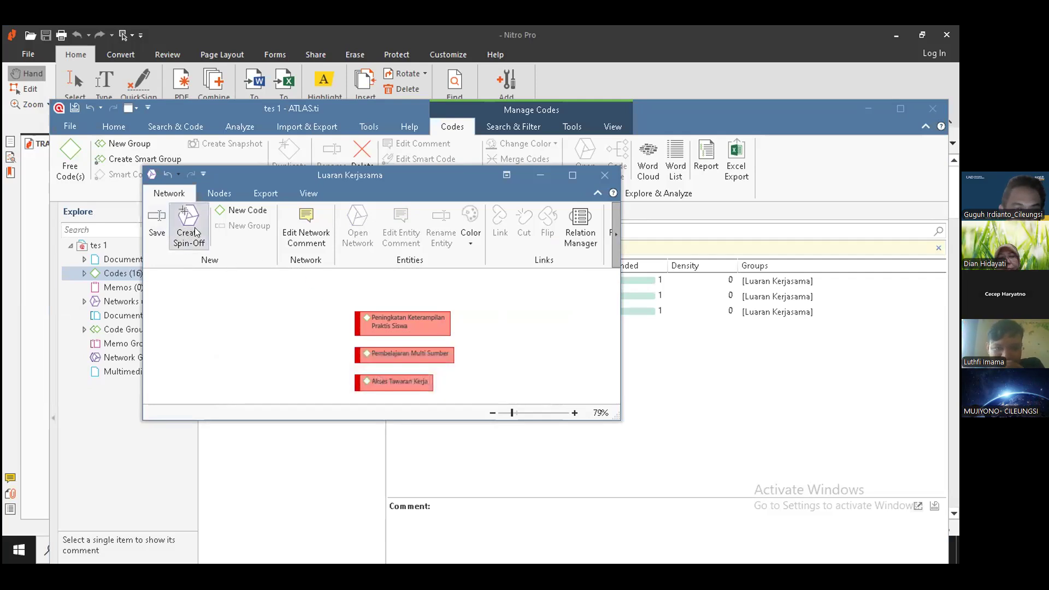
Create a 'Luaran Kerjasama' code, maximize the network window, then delete that new node.
click(243, 209)
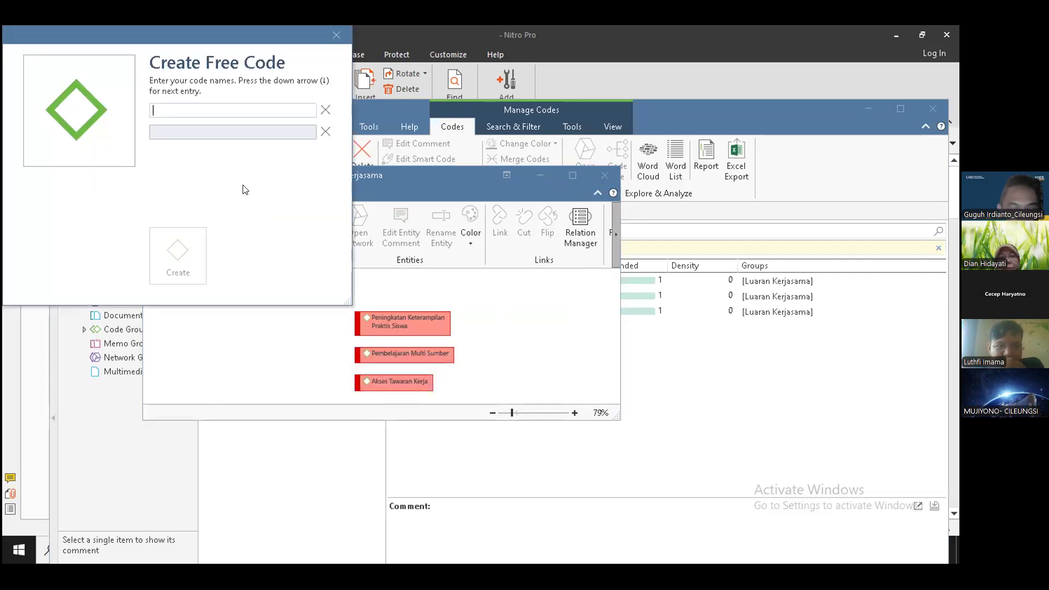
text(Luaran Ke)
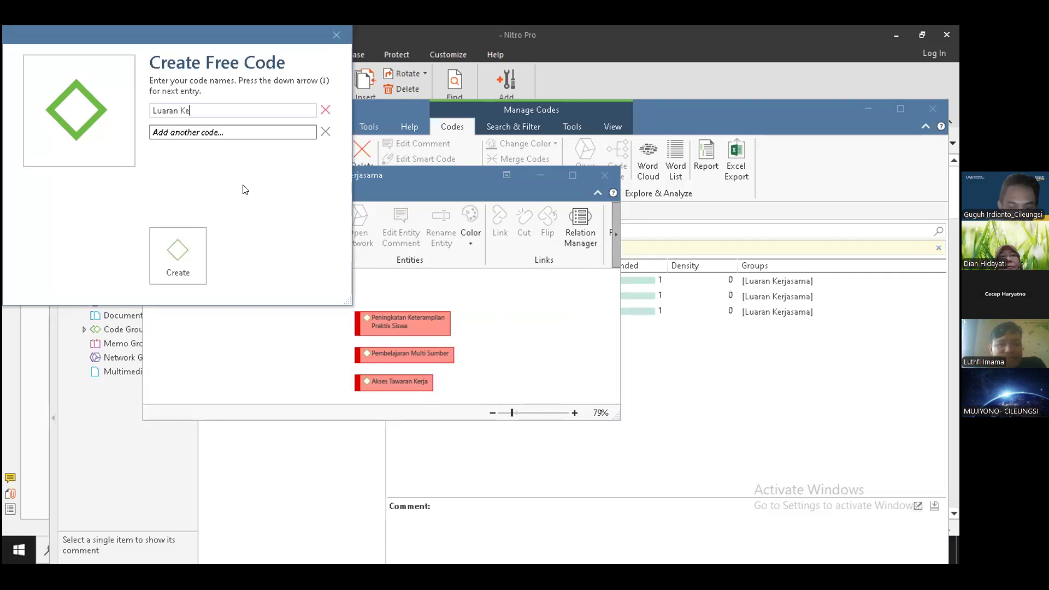
text(rjasama)
click(182, 245)
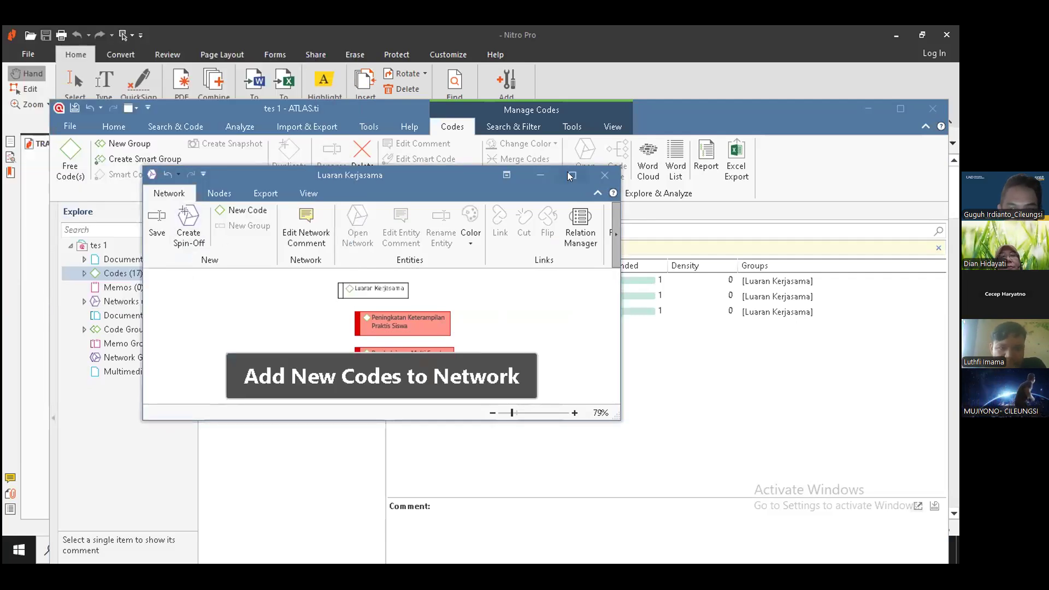
click(569, 174)
click(217, 148)
key(Delete)
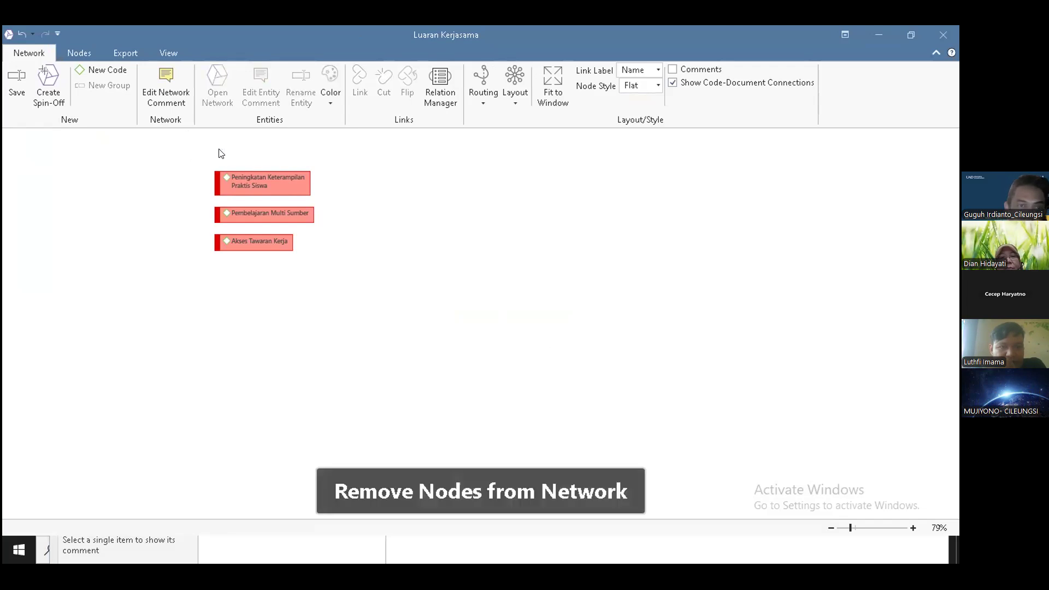
Cancel the duplicate new-code attempt, undo to restore the Luaran Kerjasama node, and move it left.
click(106, 63)
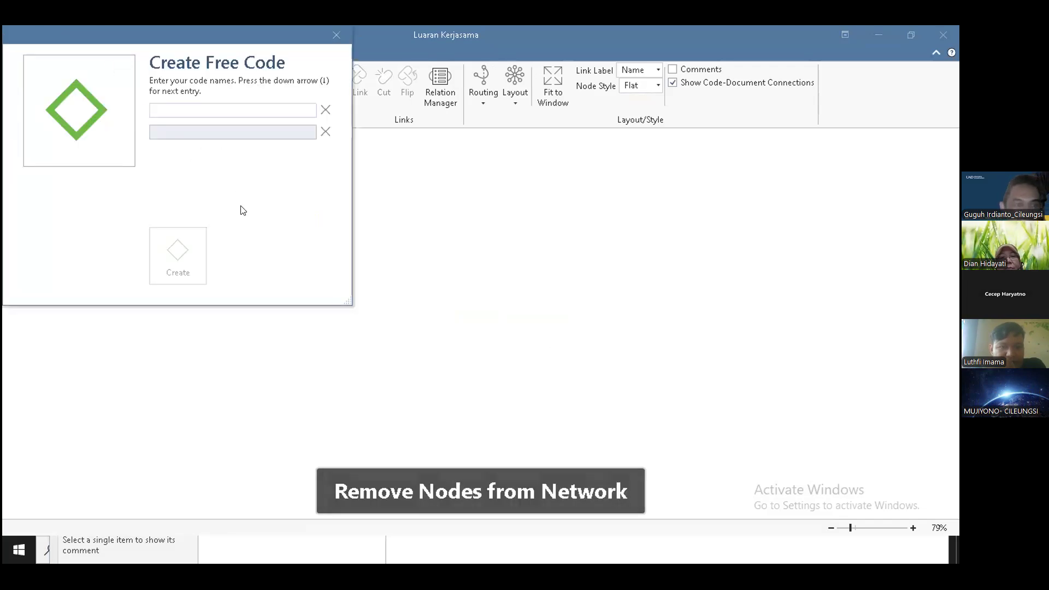
text(Luara)
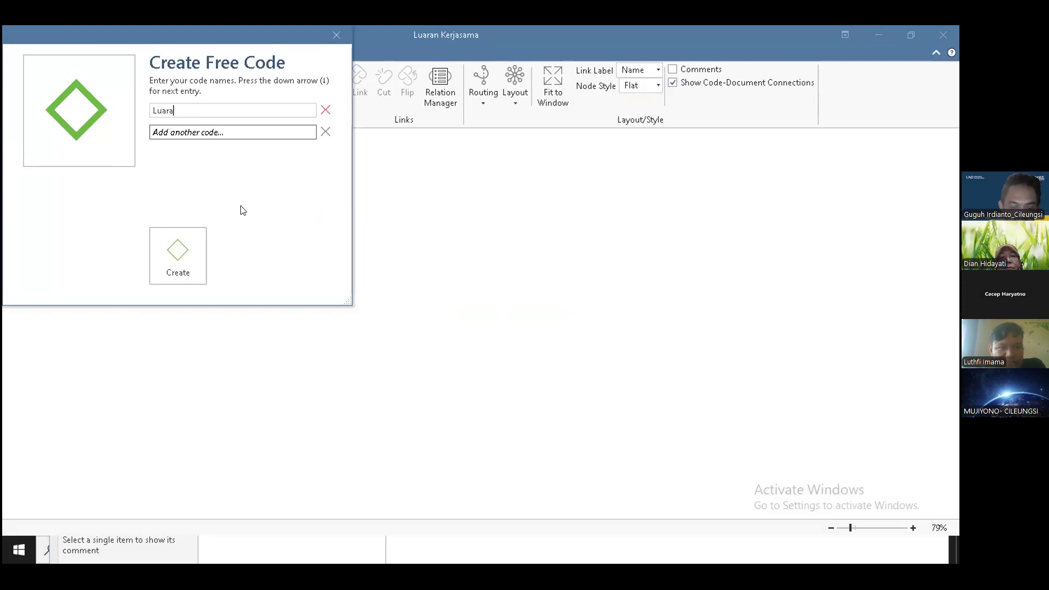
text(ma)
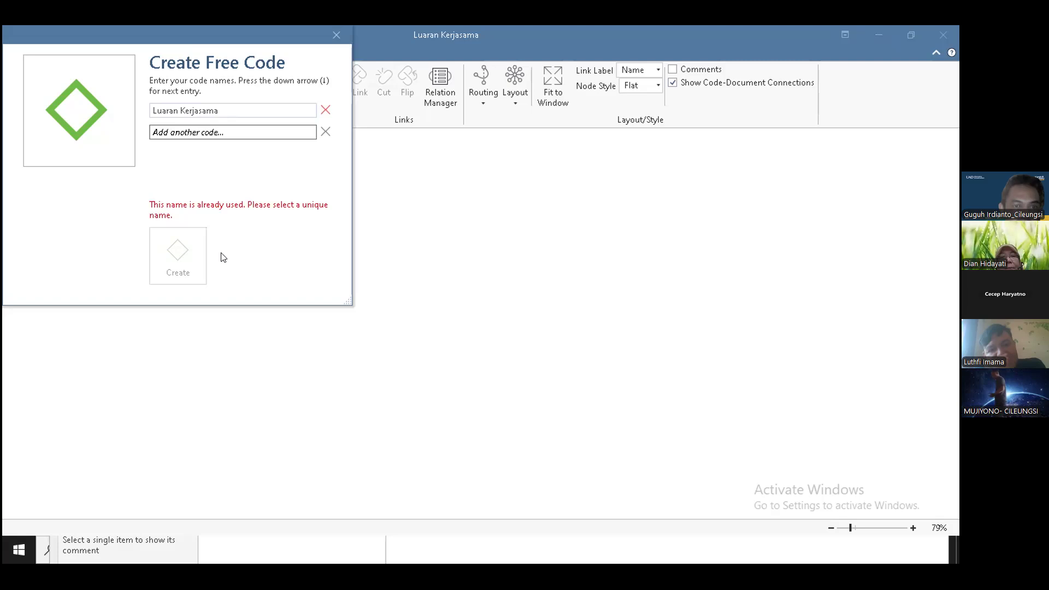
click(336, 36)
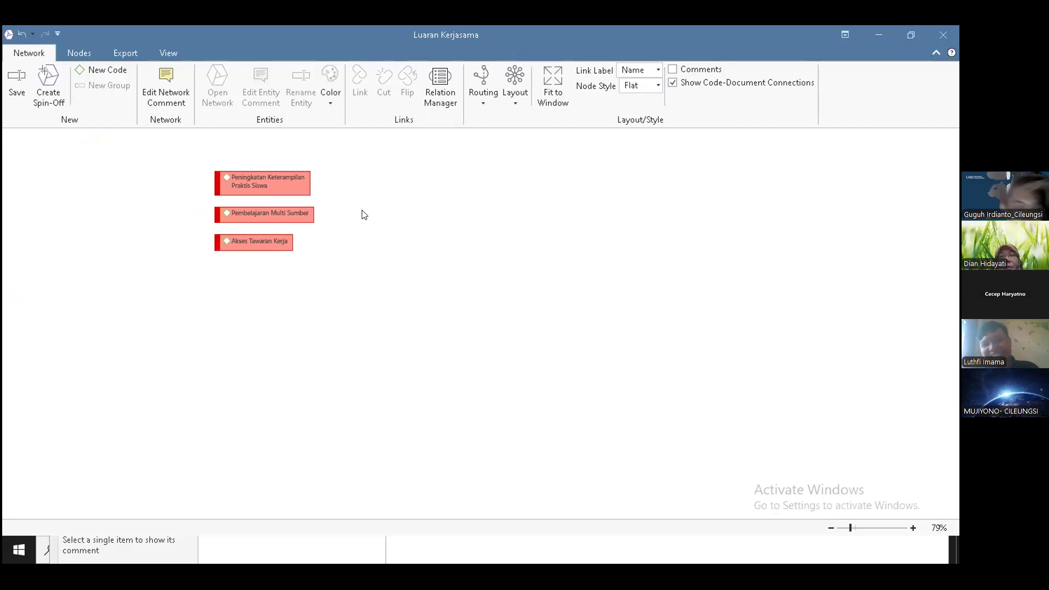
key(ctrl+z)
drag(241, 144, 145, 190)
click(145, 190)
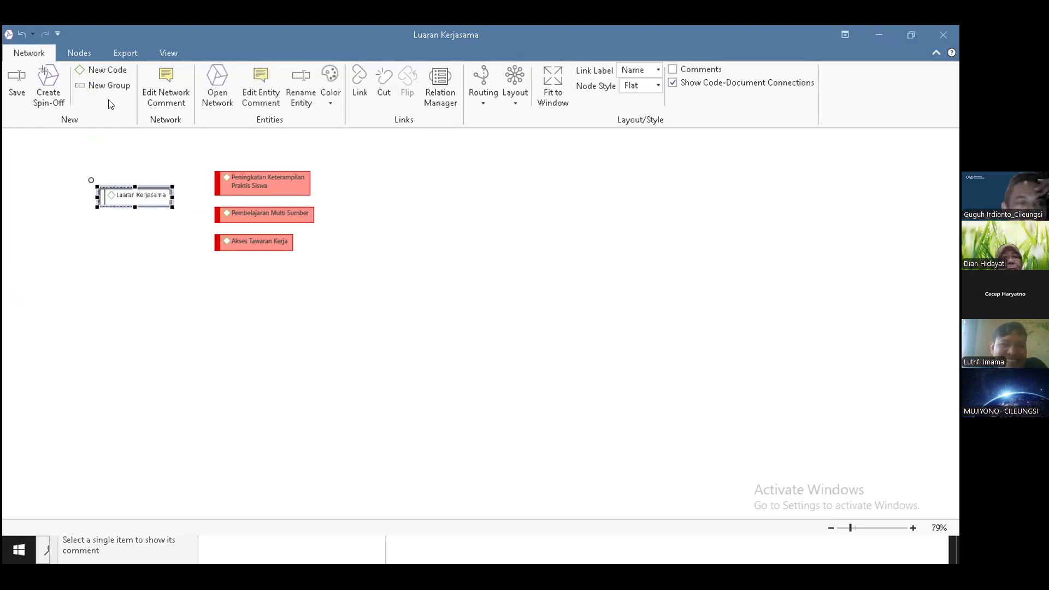
Colour the Luaran Kerjasama node red and shift it further left.
click(331, 90)
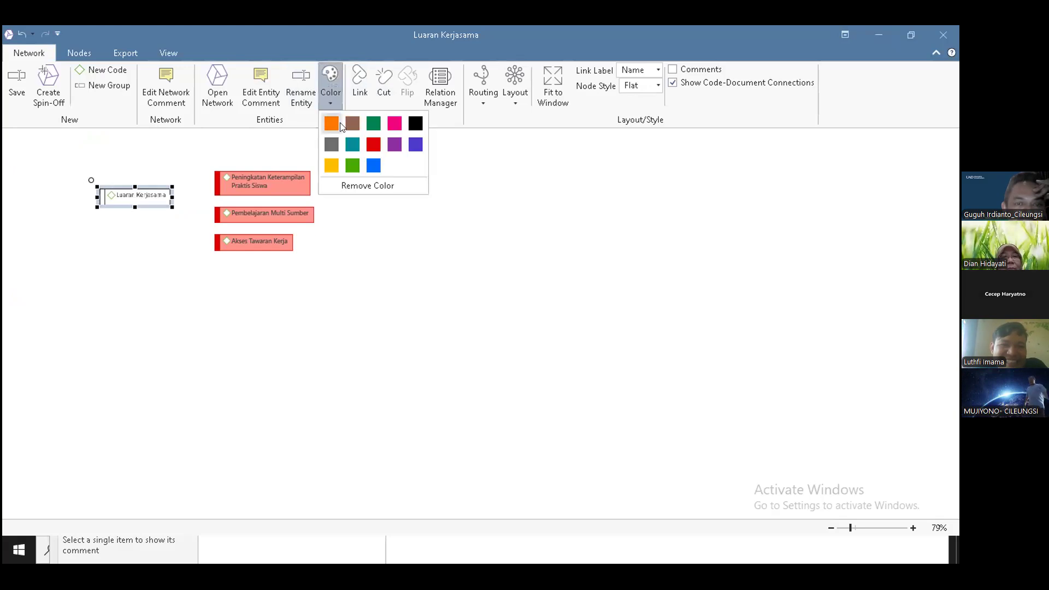
click(379, 144)
drag(145, 201, 124, 211)
Link Peningkatan Keterampilan Praktis Siswa, Pembelajaran Multi Sumber and Akses Tawaran Kerja to Luaran Kerjasama as 'is part of'.
click(227, 182)
drag(206, 162, 125, 202)
click(182, 320)
click(235, 213)
drag(164, 212, 147, 212)
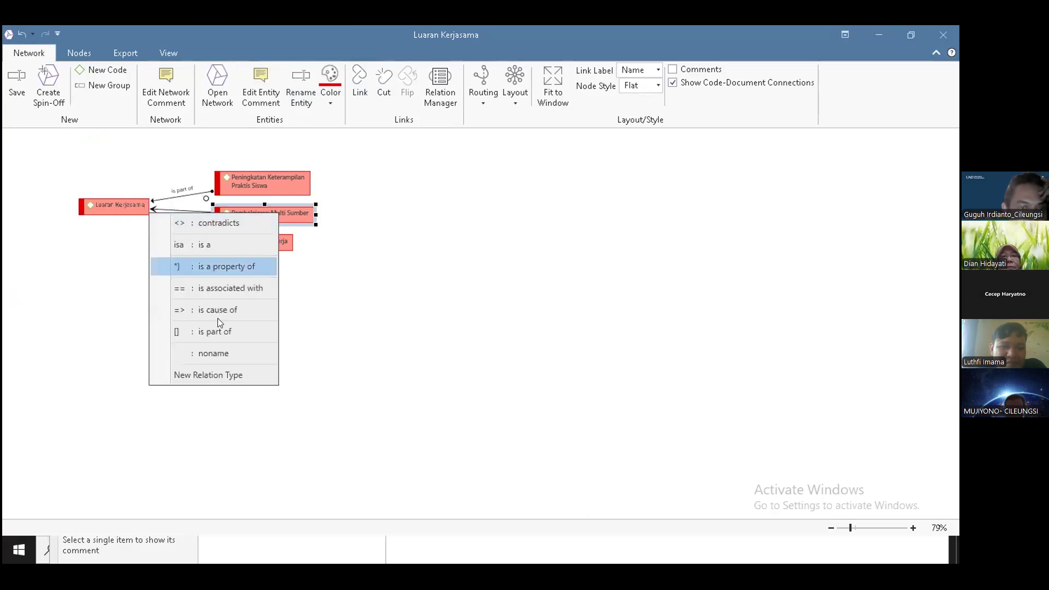
click(217, 331)
click(221, 244)
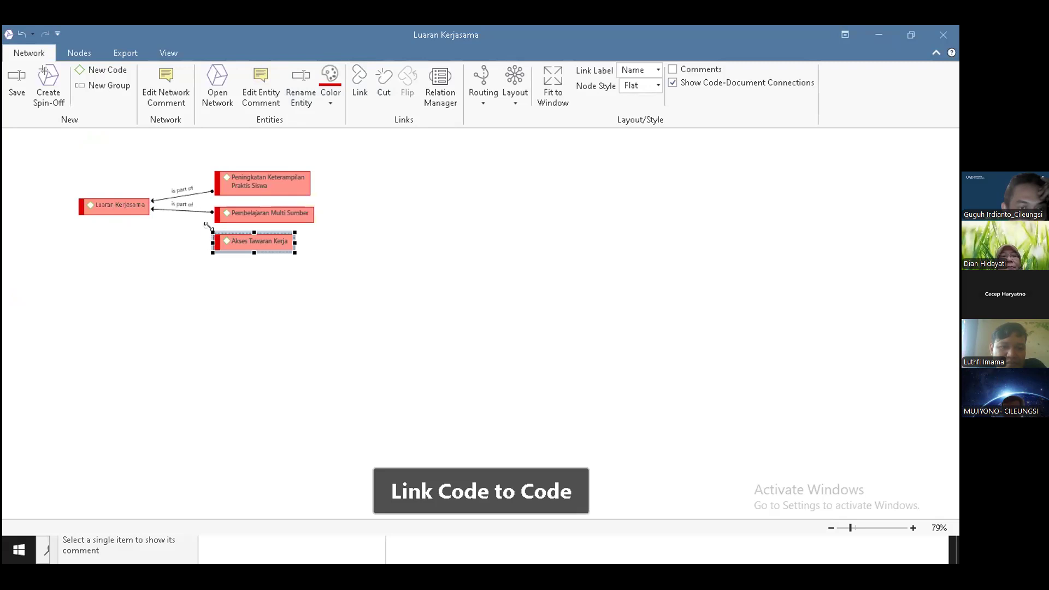
drag(142, 227, 110, 209)
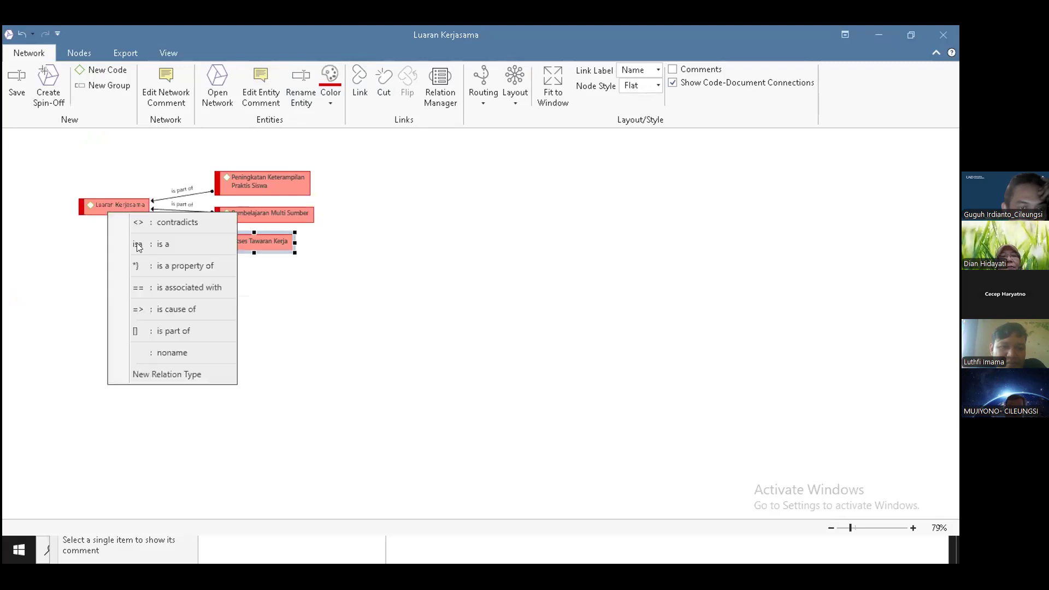
click(174, 329)
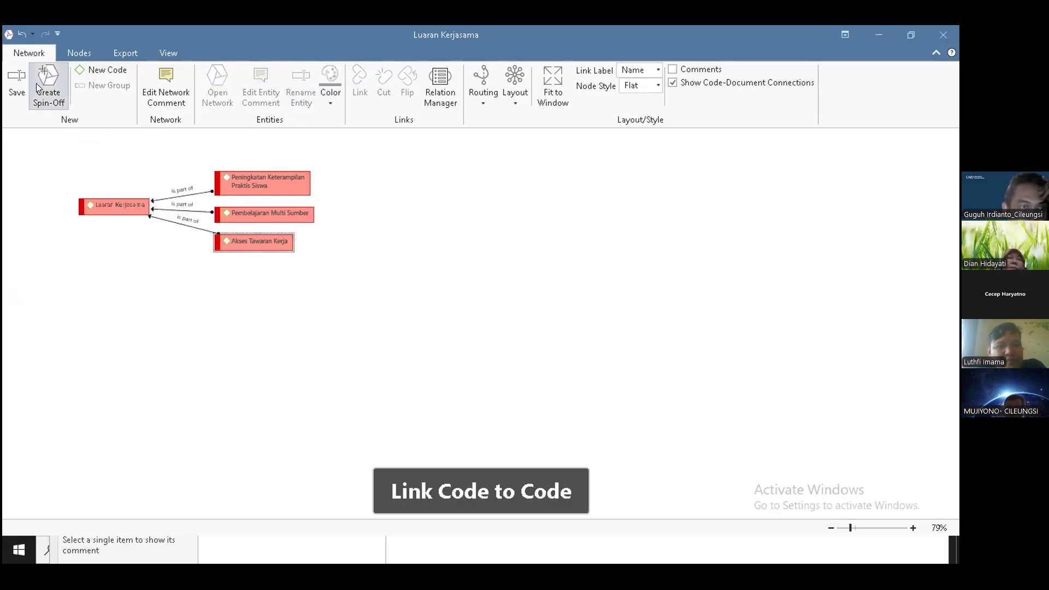
Save the network as 'Luaran Kerjasama' and close its window.
click(16, 78)
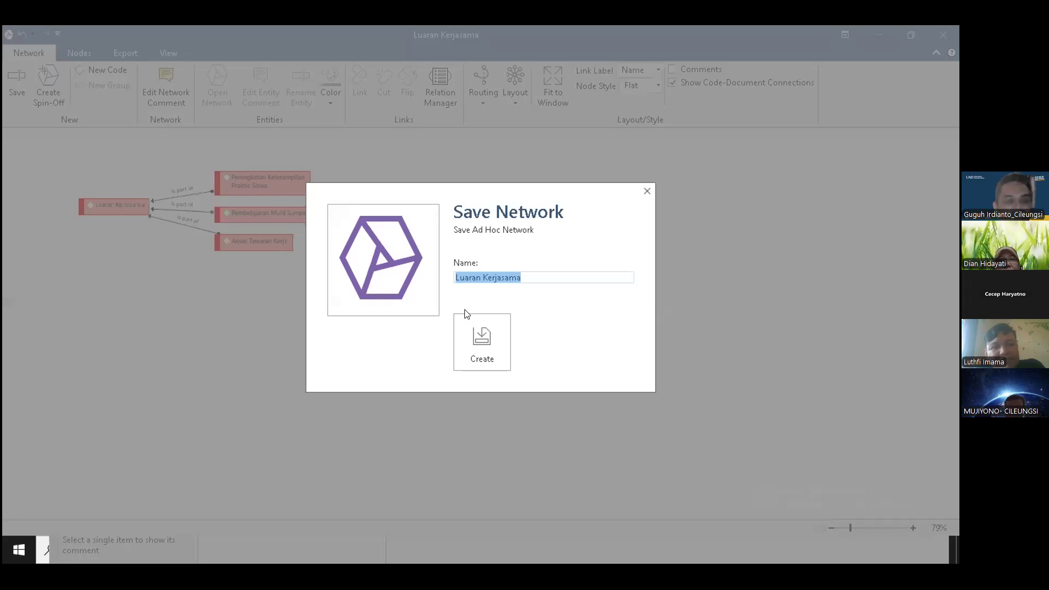
click(488, 358)
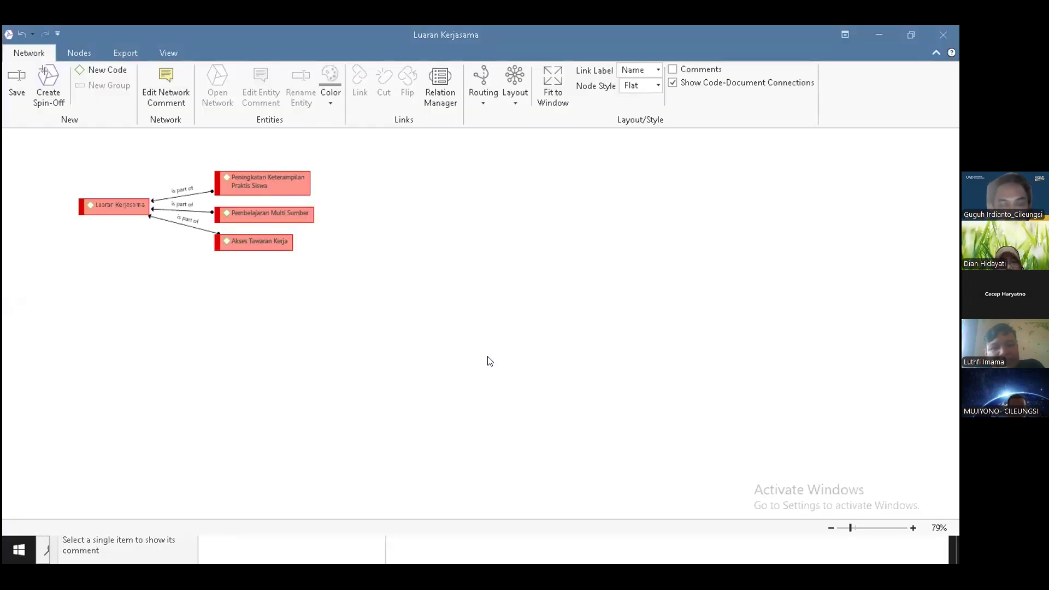
click(938, 35)
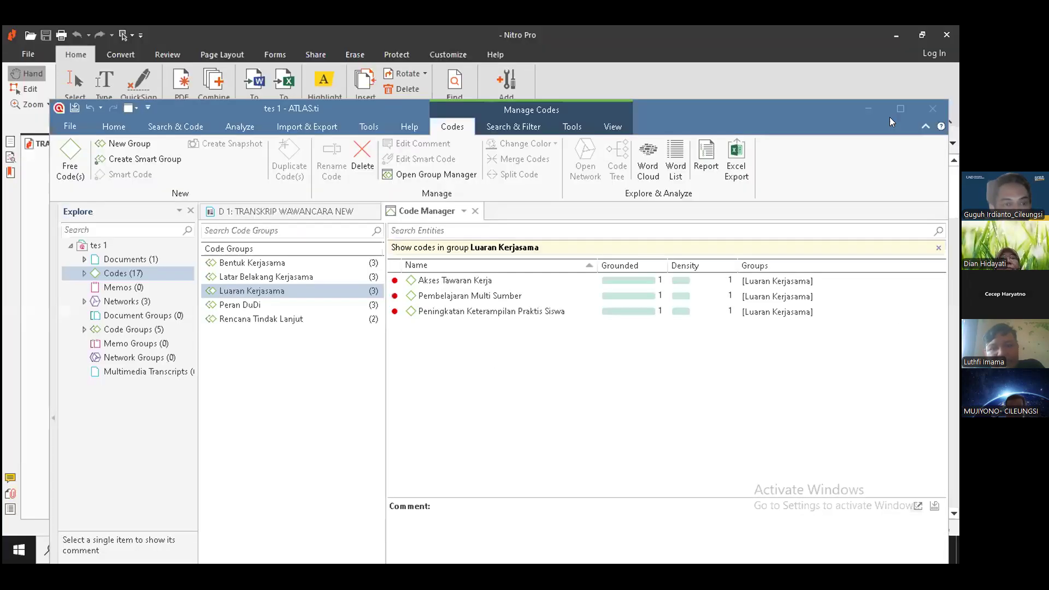
Open the Peran DuDi code group as a maximized network and delete its group node.
click(294, 306)
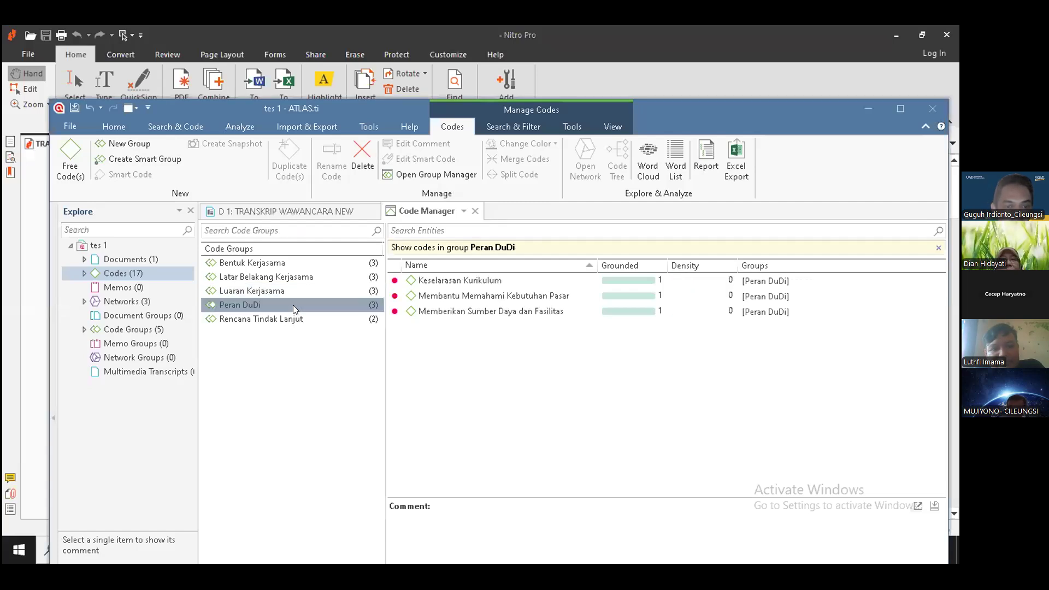
right_click(293, 304)
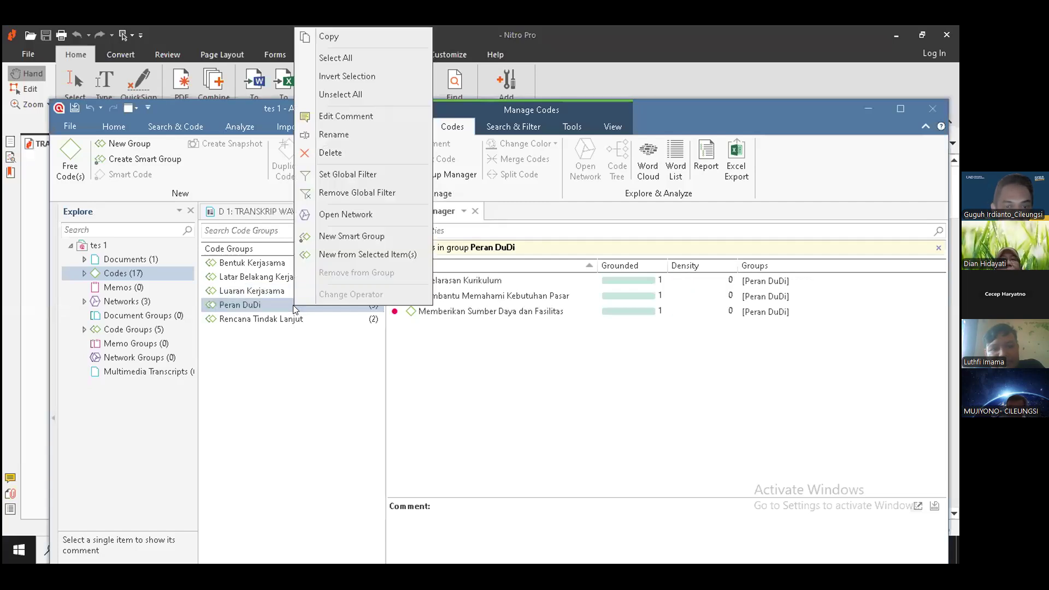
click(364, 218)
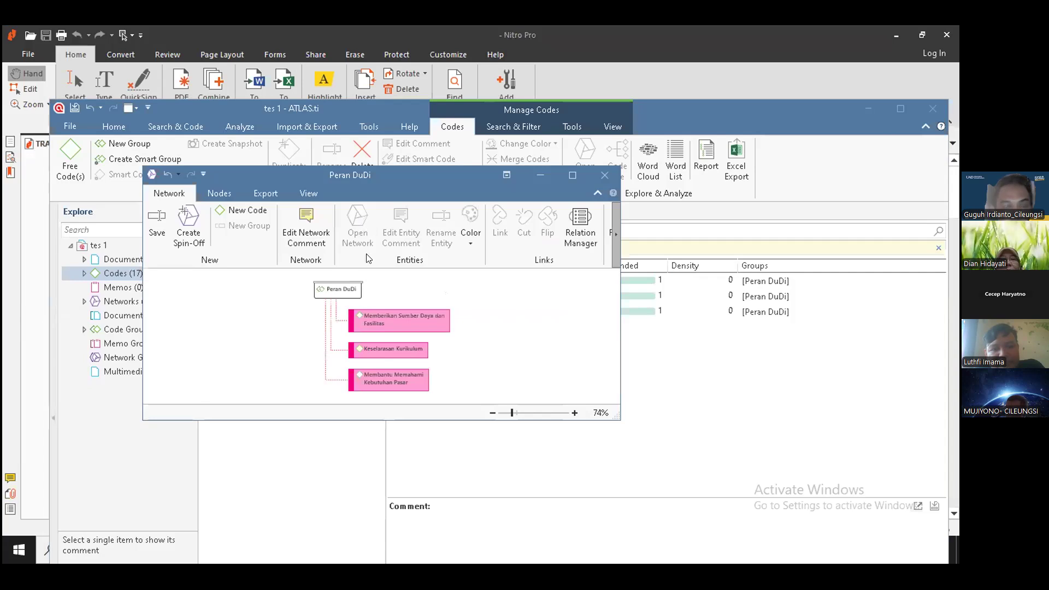
click(572, 174)
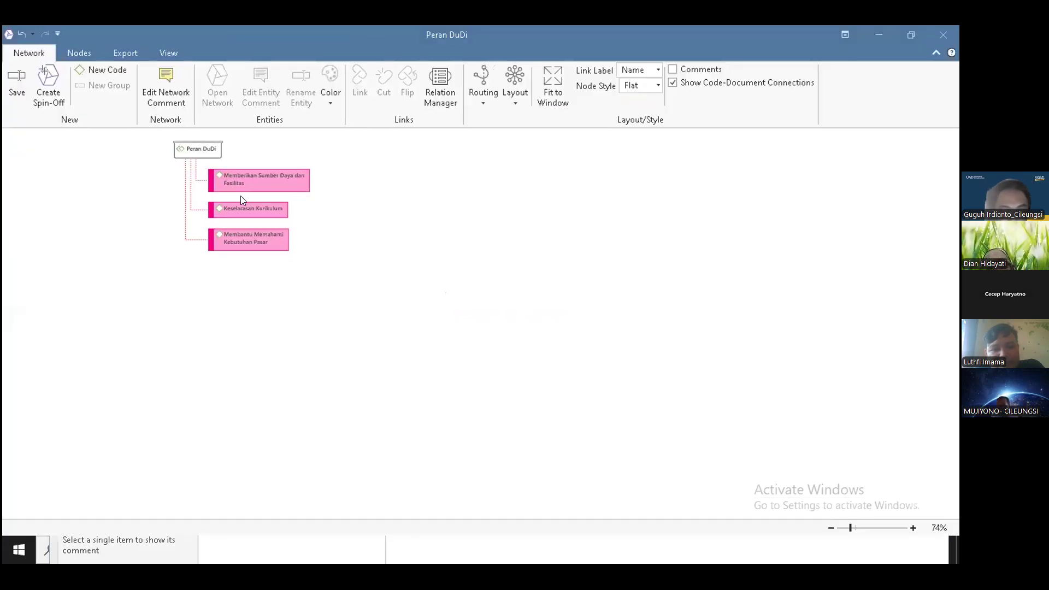
click(206, 153)
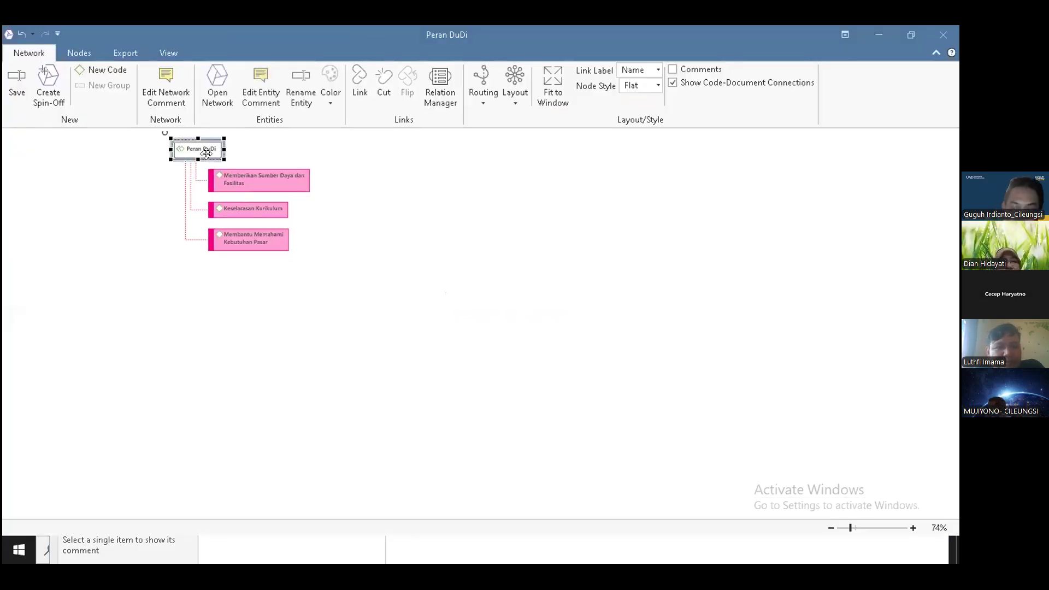
key(Delete)
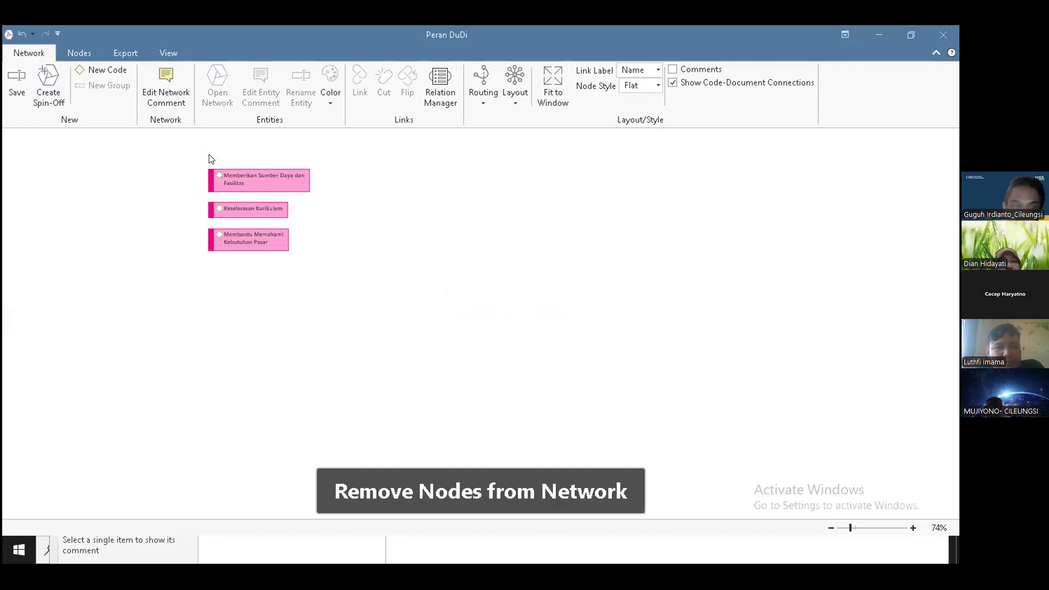
Add a pink Peran DuDi code node left of the codes and link Memberikan Sumber Daya dan Fasilitas to it.
click(100, 69)
text(Per)
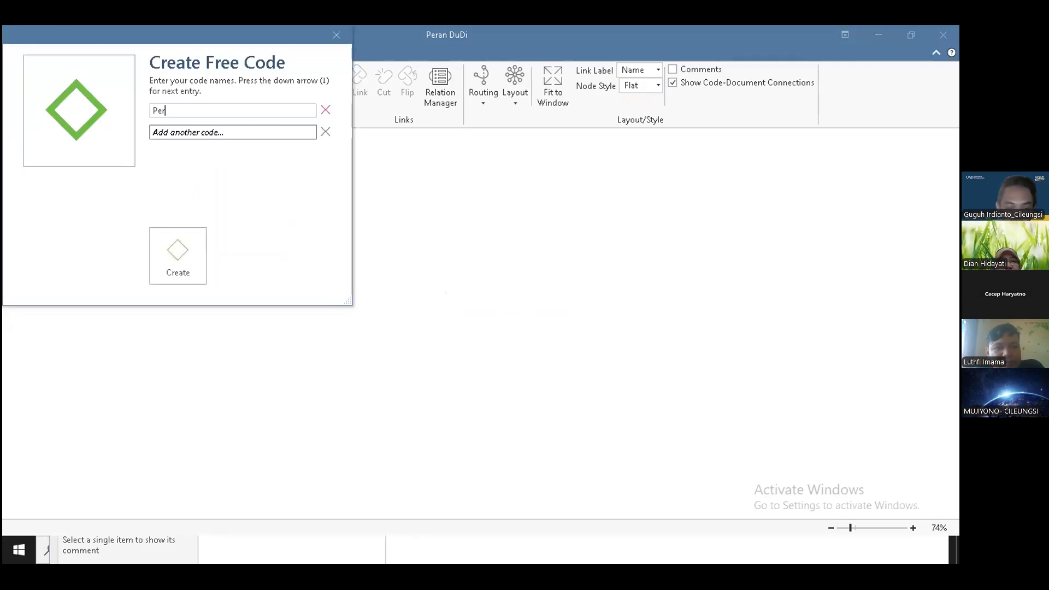
text(an DuDi)
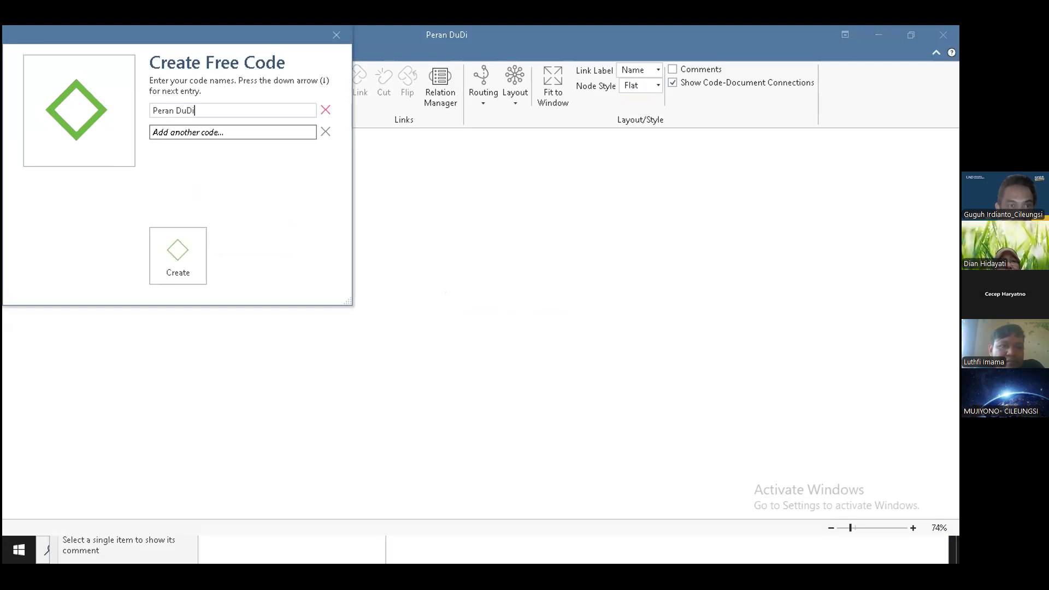
click(200, 257)
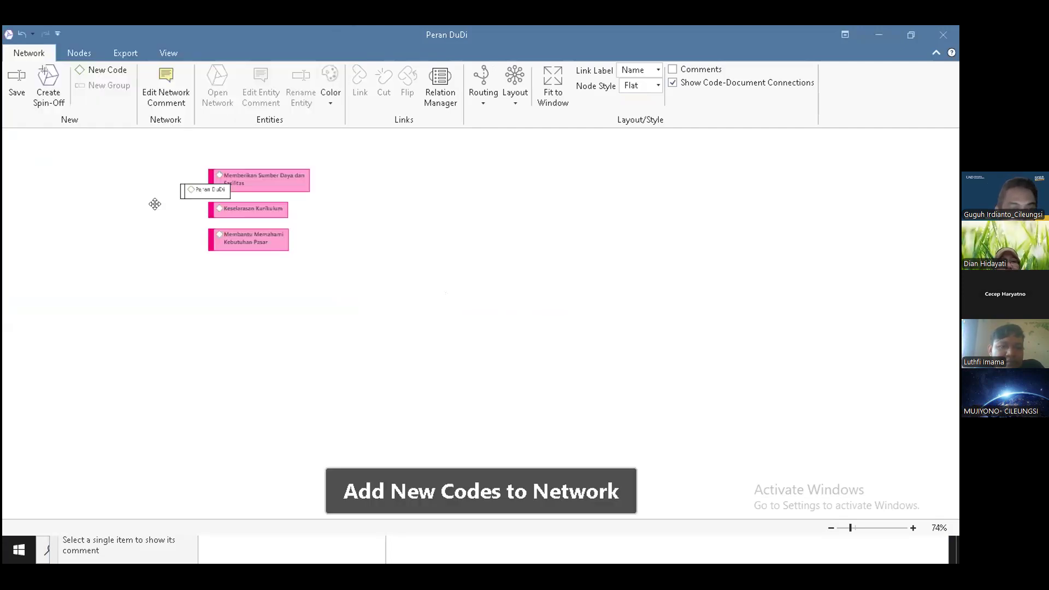
click(122, 192)
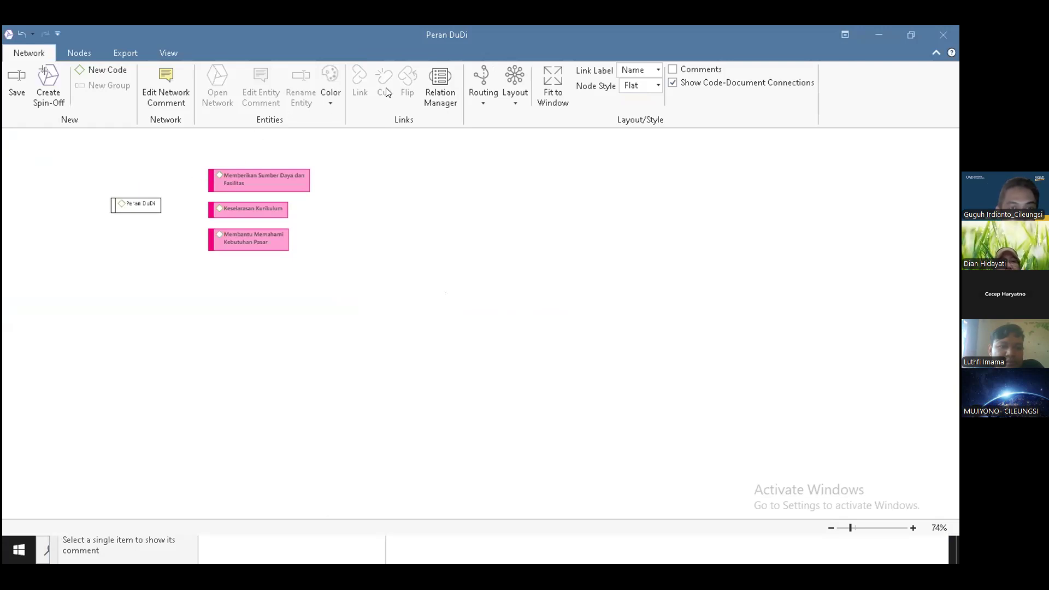
click(331, 102)
click(395, 124)
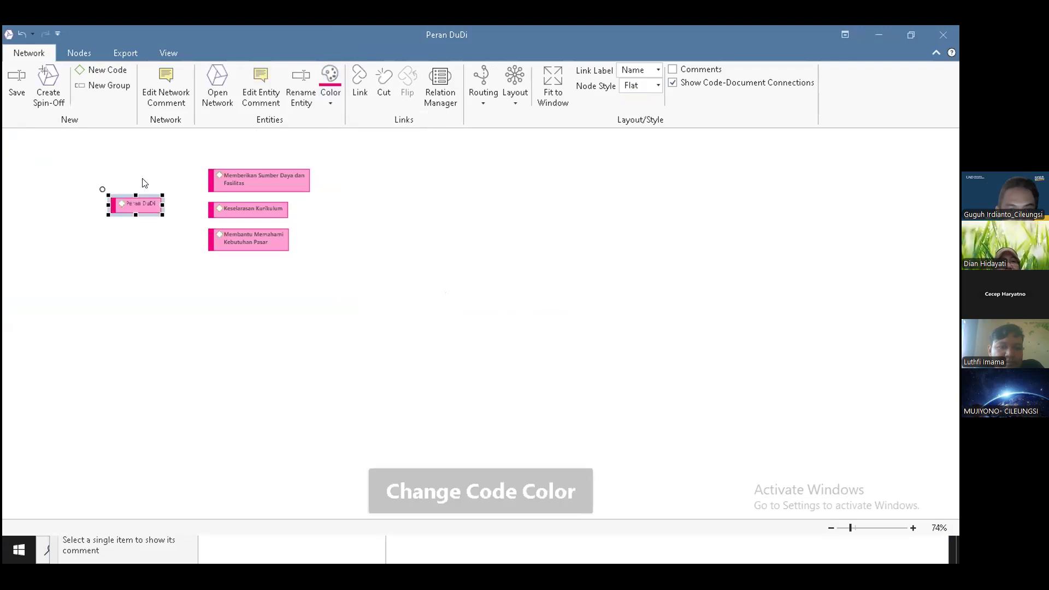
drag(131, 204, 93, 212)
click(224, 177)
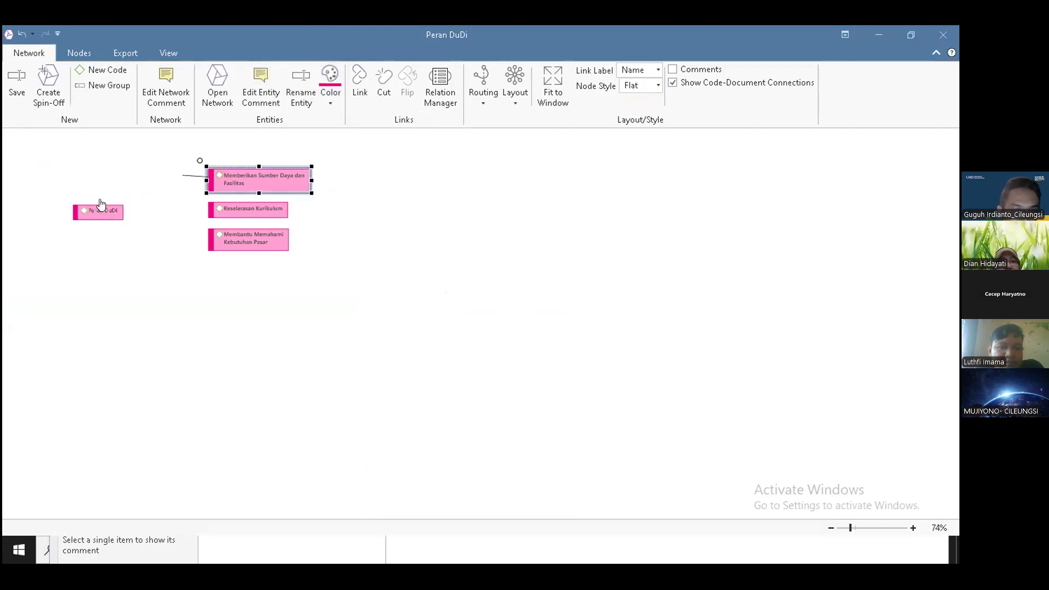
drag(100, 204, 107, 209)
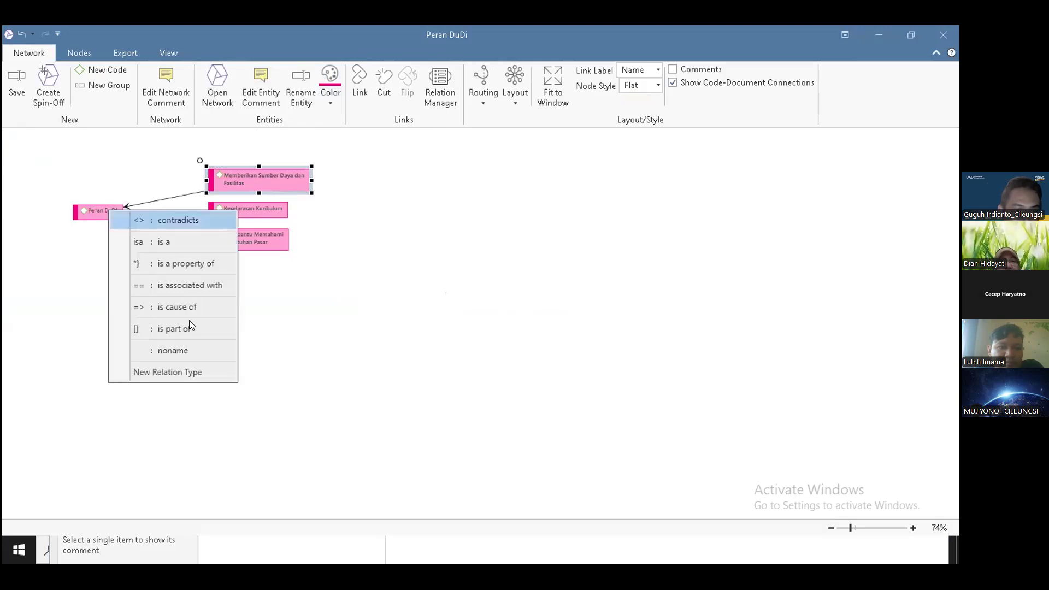
Make the first link 'is part of', then link Keselarasan Kurikulum and Membantu Memahami Kebutuhan Pasar to Peran DuDi the same way.
click(186, 329)
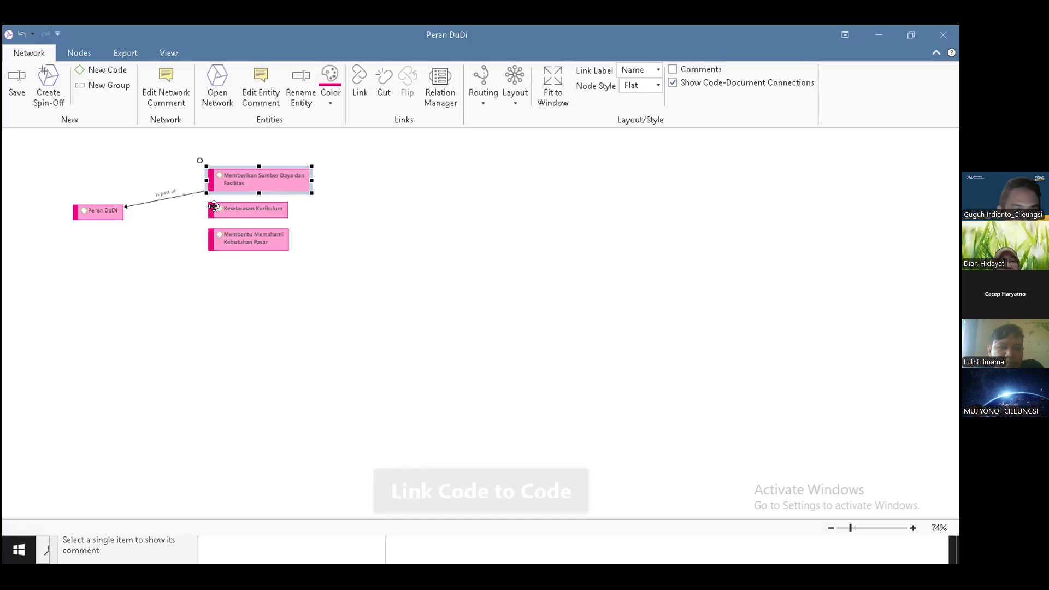
click(218, 208)
drag(200, 194, 119, 216)
click(183, 331)
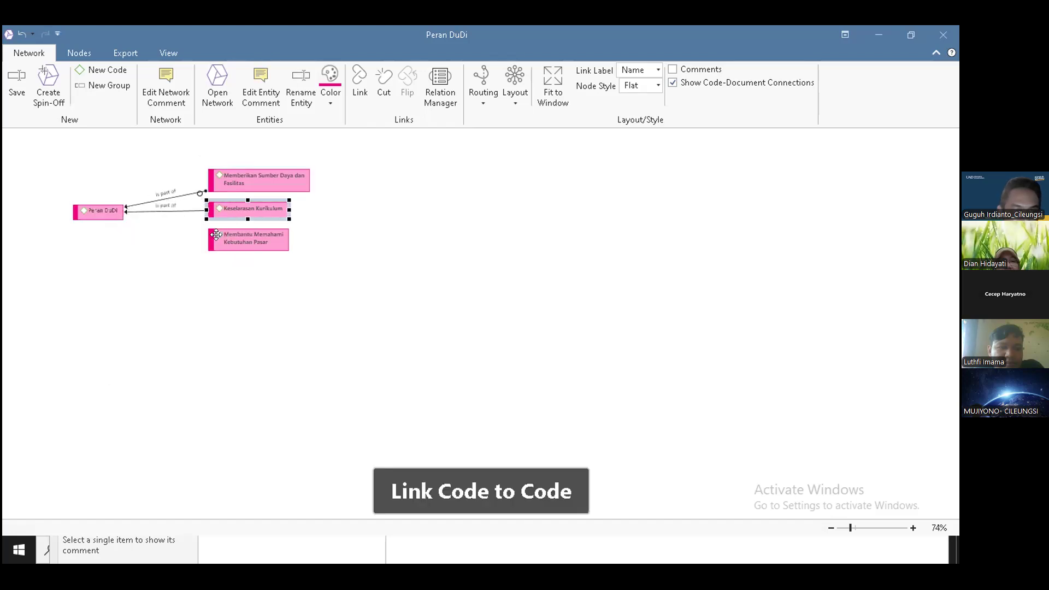
click(216, 235)
drag(200, 220, 125, 218)
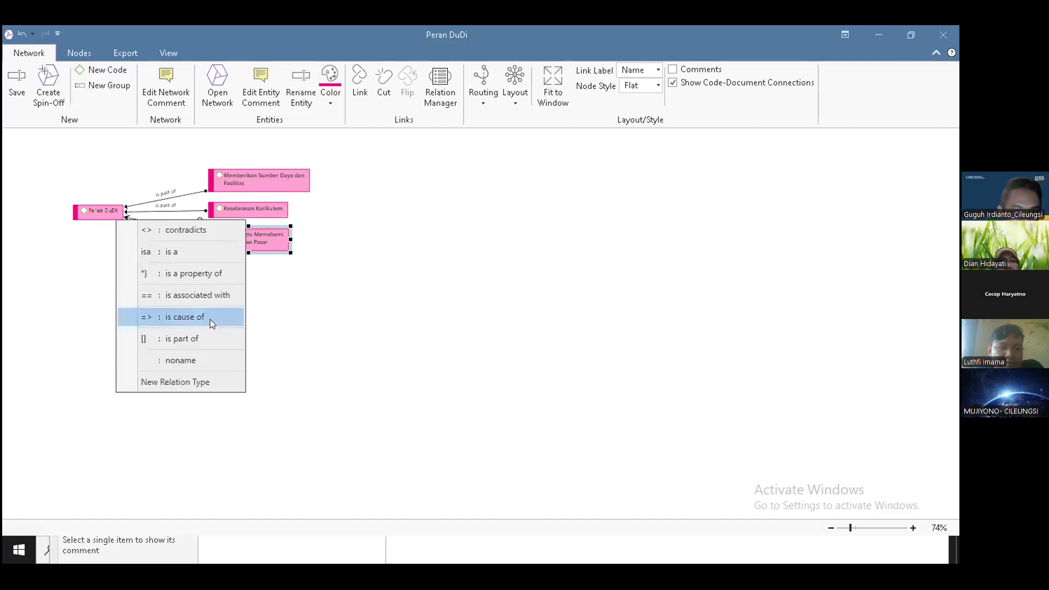
click(209, 340)
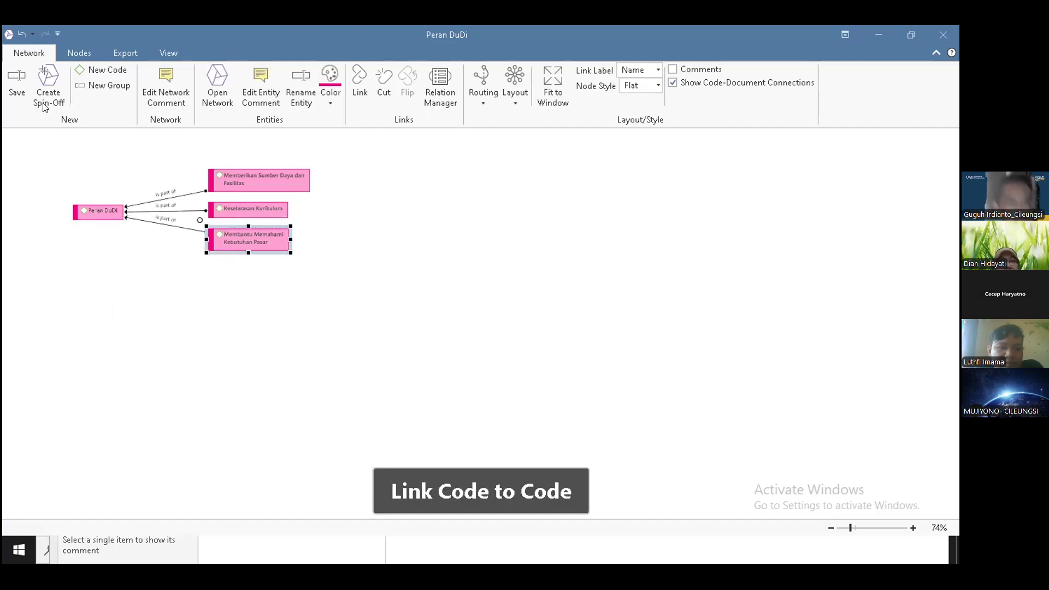
Save the network as Peran DuDi, close it, and show the Rencana Tindak Lanjut group's codes.
click(17, 81)
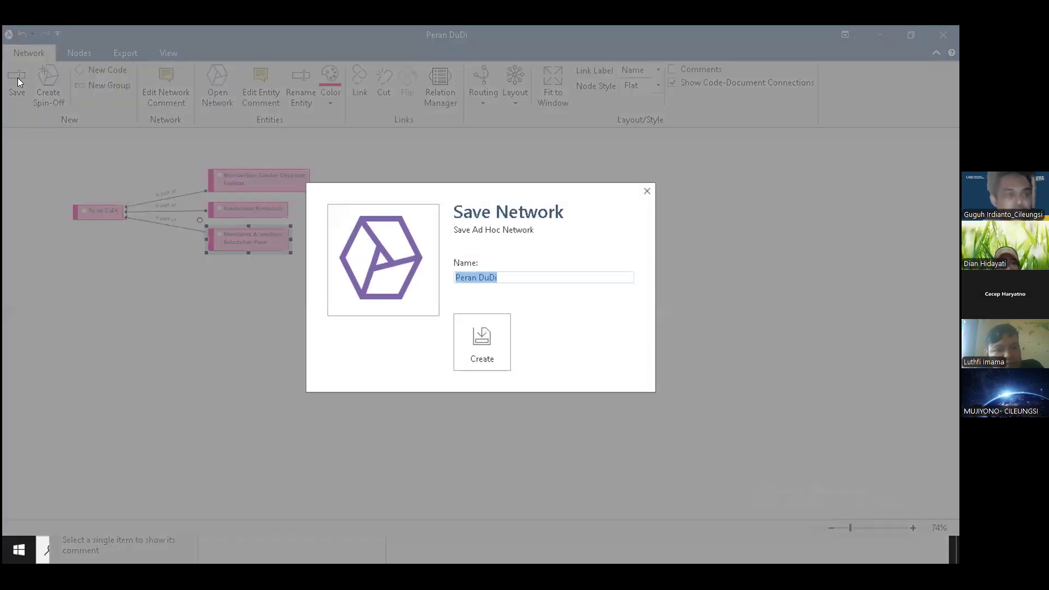
click(484, 335)
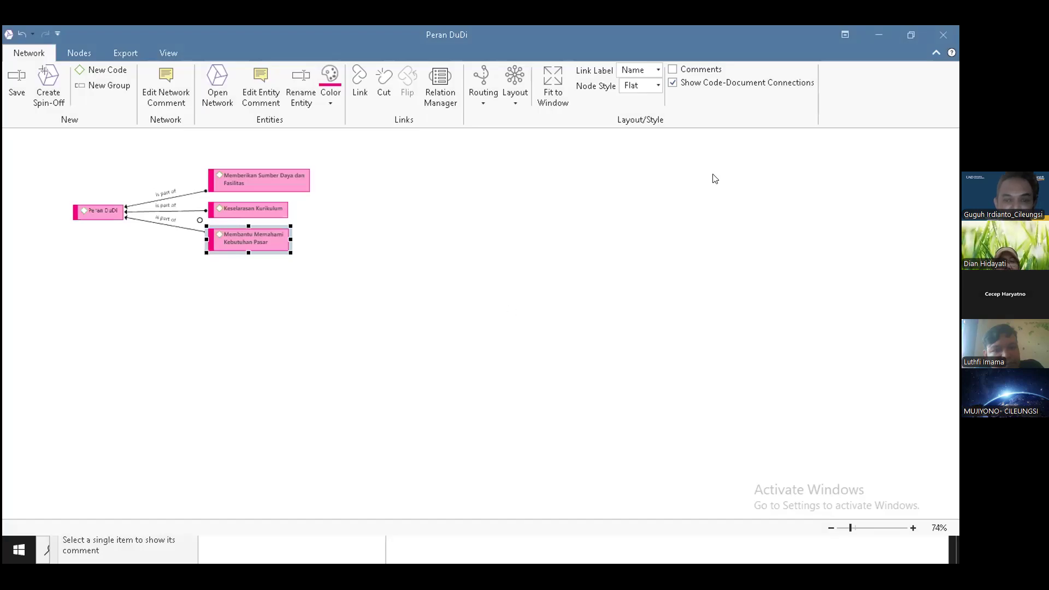
click(943, 35)
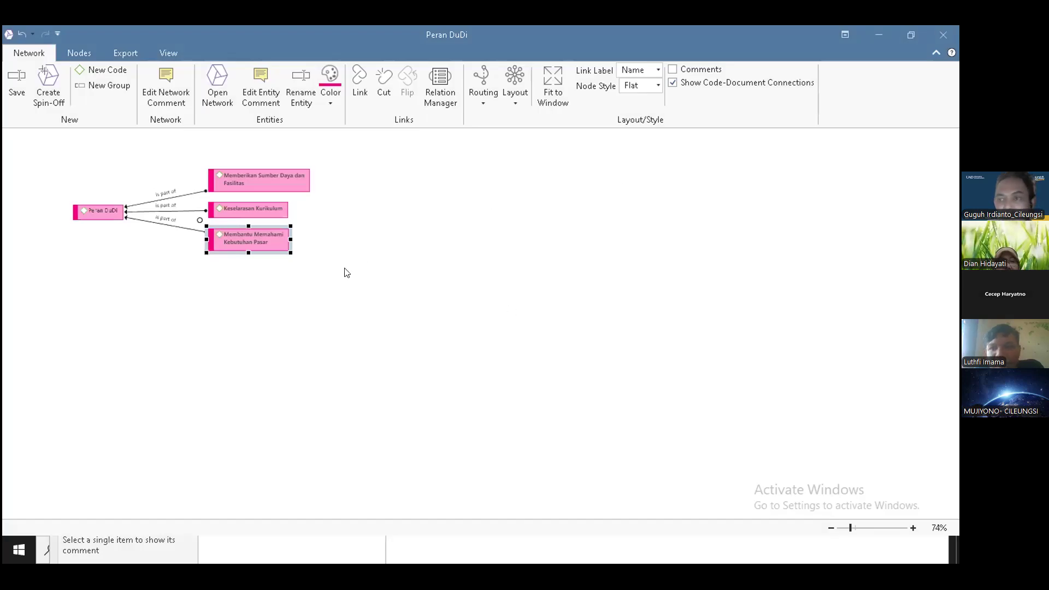
click(278, 319)
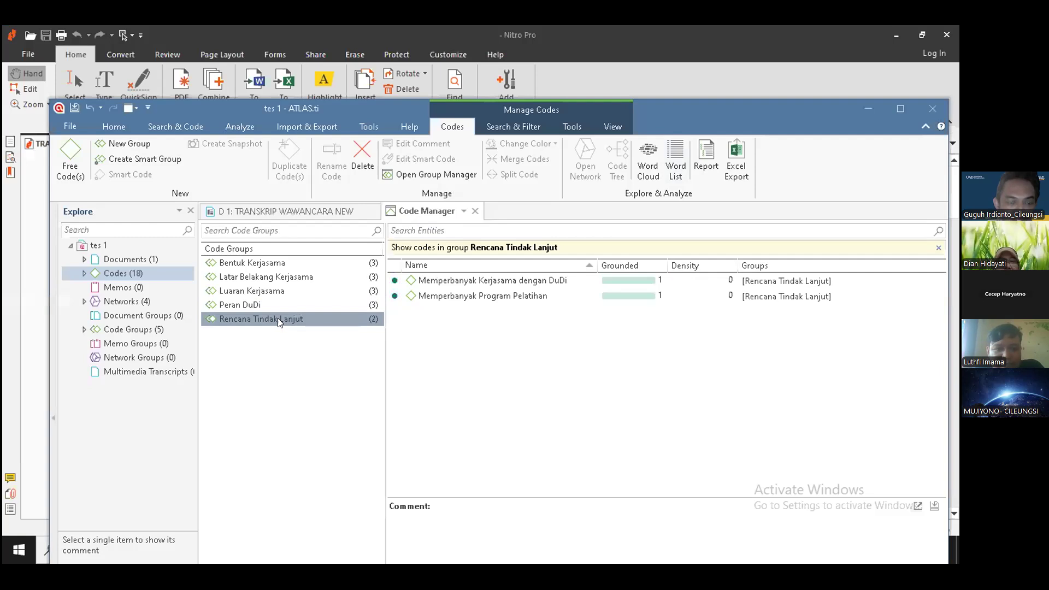
Open the Rencana Tindak Lanjut group as a maximized network and delete its group node.
right_click(278, 319)
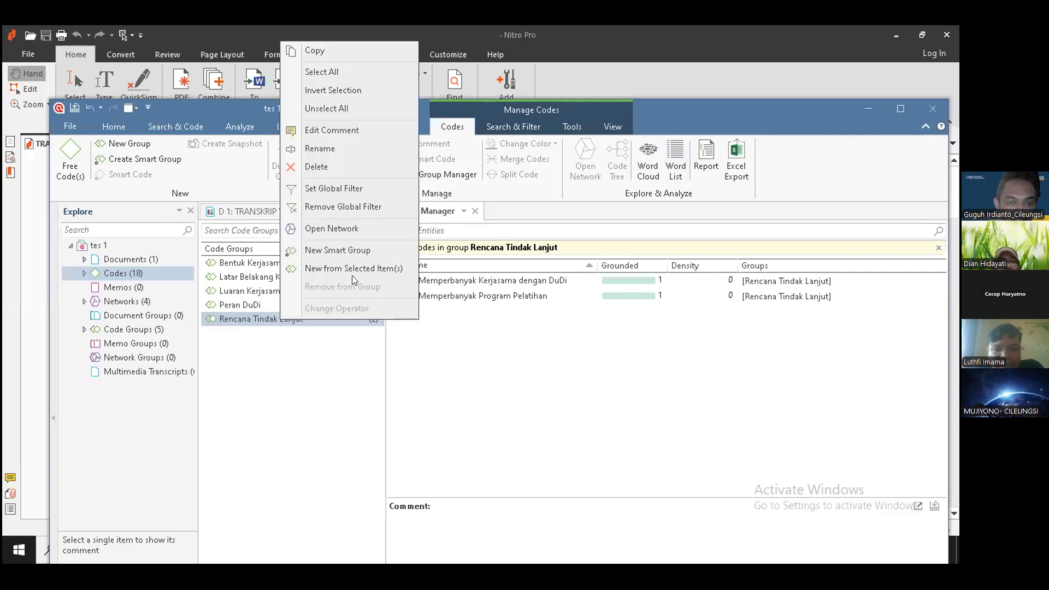
click(353, 230)
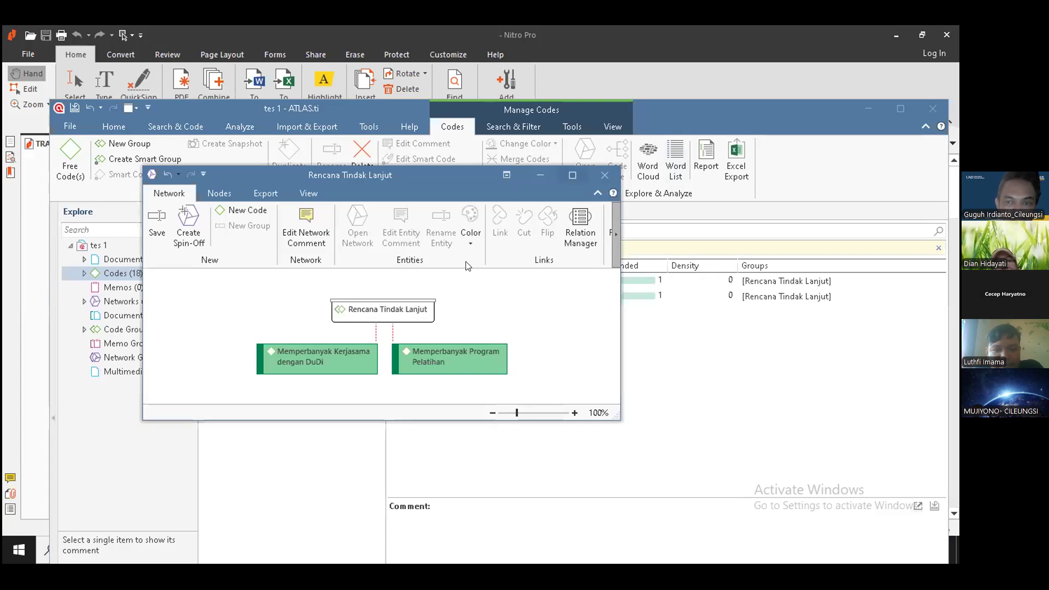
click(576, 174)
click(251, 171)
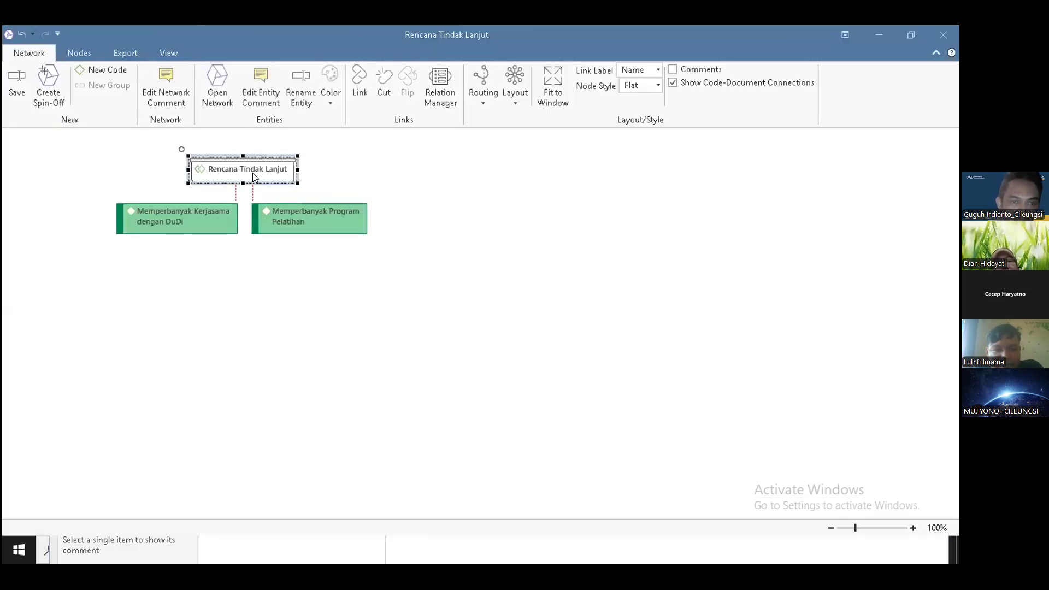
key(Delete)
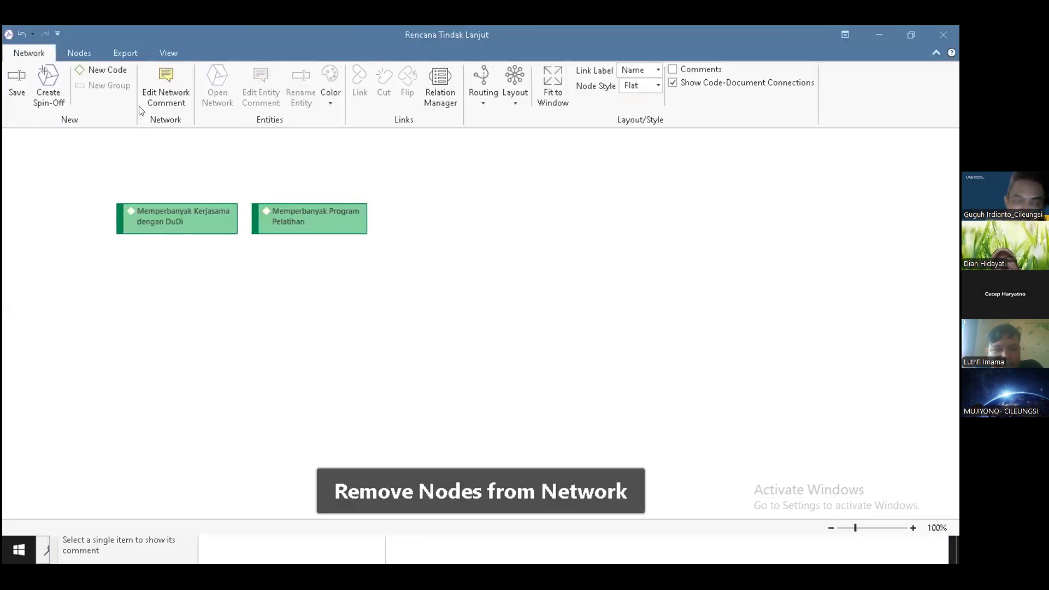
Create a Rencana Tindak Lanjut code node and place it above the two codes.
click(104, 68)
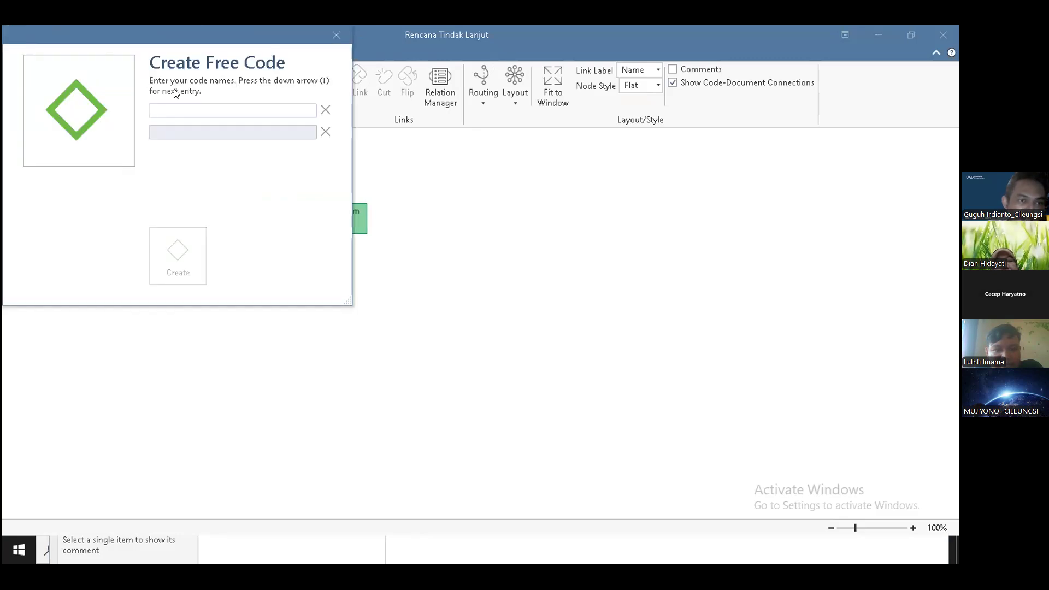
text(Rencana Tindak Lanjut)
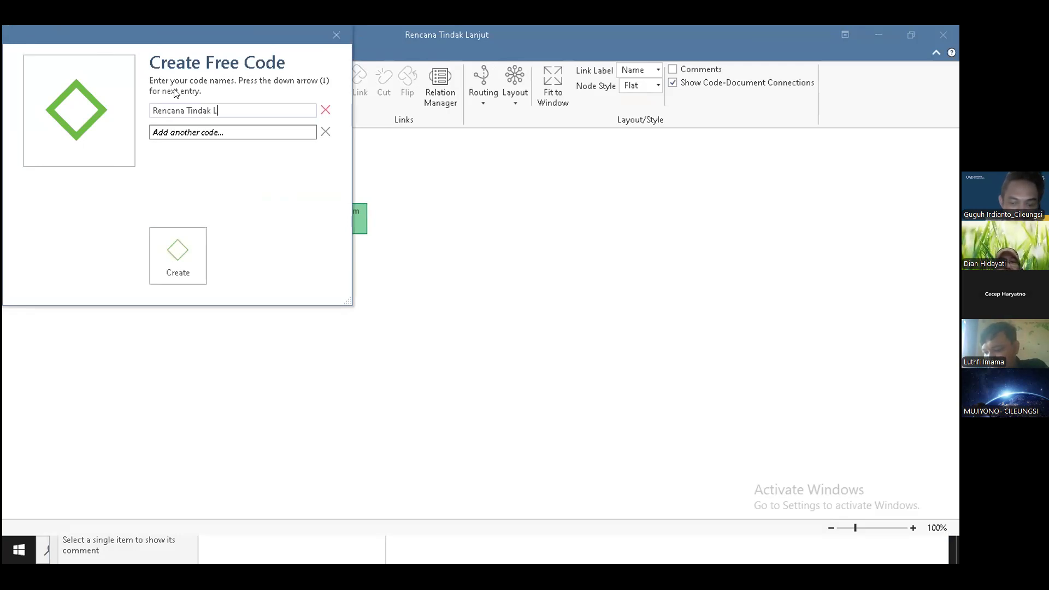
click(176, 256)
drag(232, 161, 247, 149)
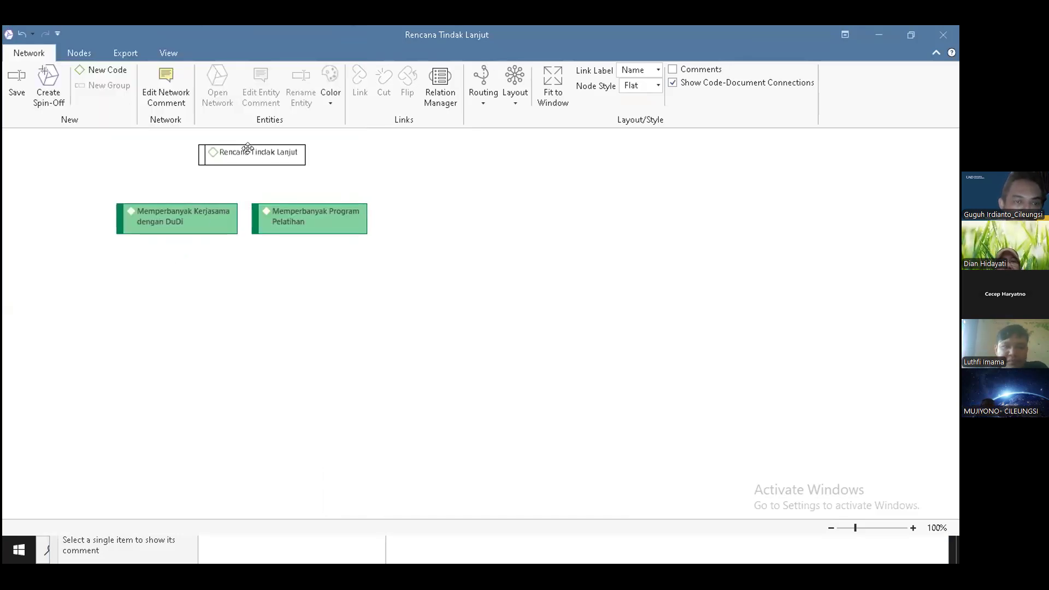
Link Memperbanyak Kerjasama dengan DuDi to Rencana Tindak Lanjut as 'is part of'.
click(200, 212)
drag(107, 194, 218, 165)
drag(104, 186, 104, 184)
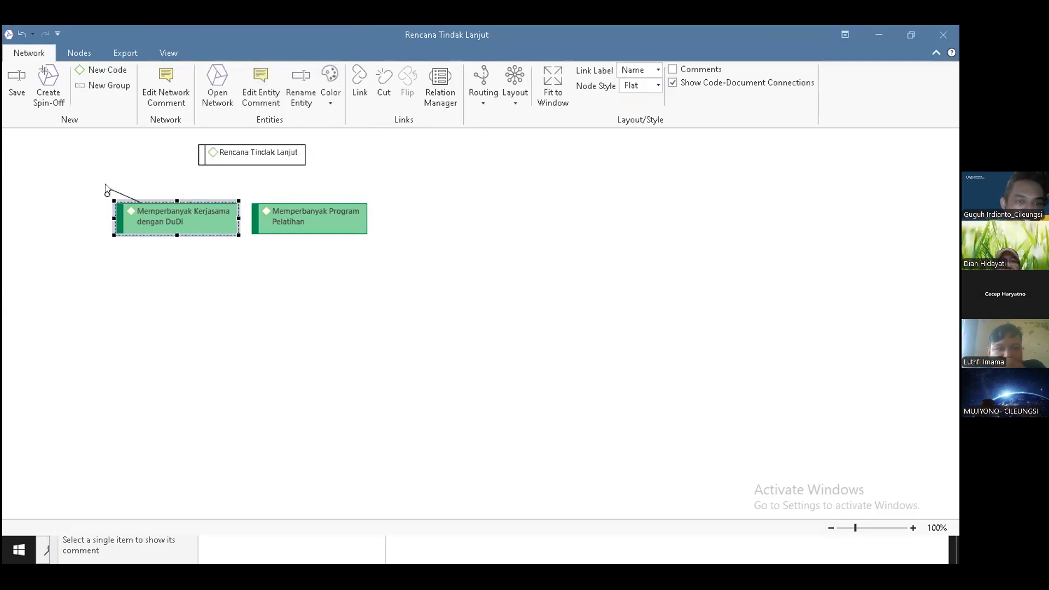
drag(194, 165, 214, 157)
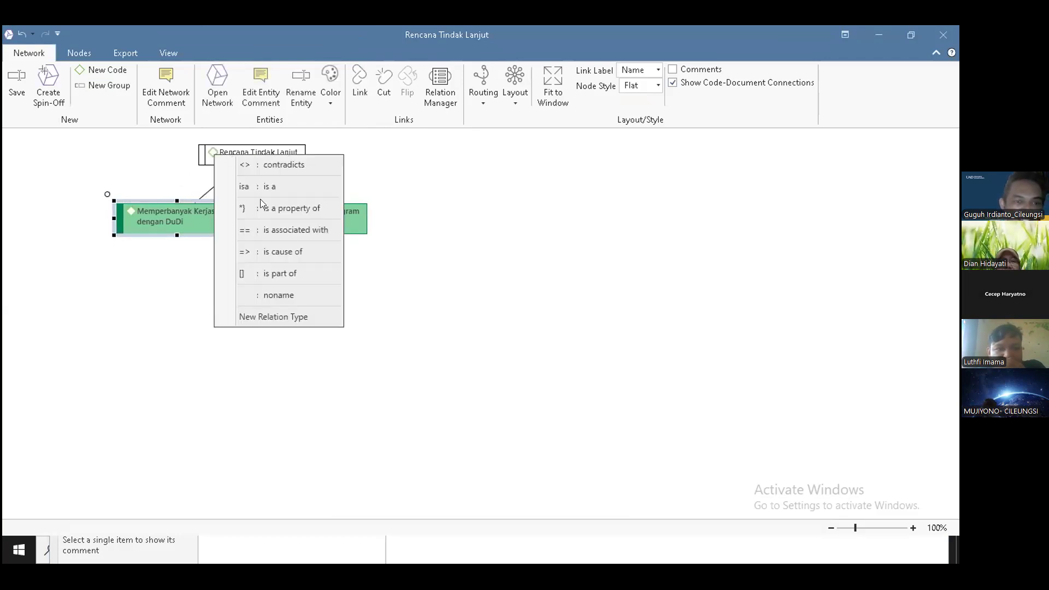
click(288, 271)
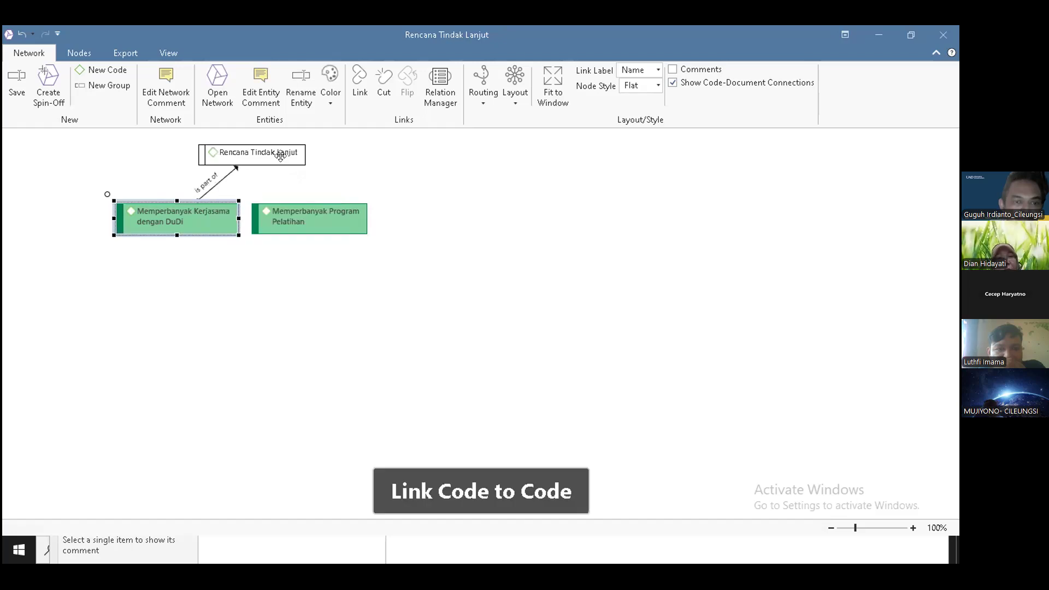
Colour Rencana Tindak Lanjut green and link Memperbanyak Program Pelatihan to it as 'is part of'.
click(280, 155)
click(330, 104)
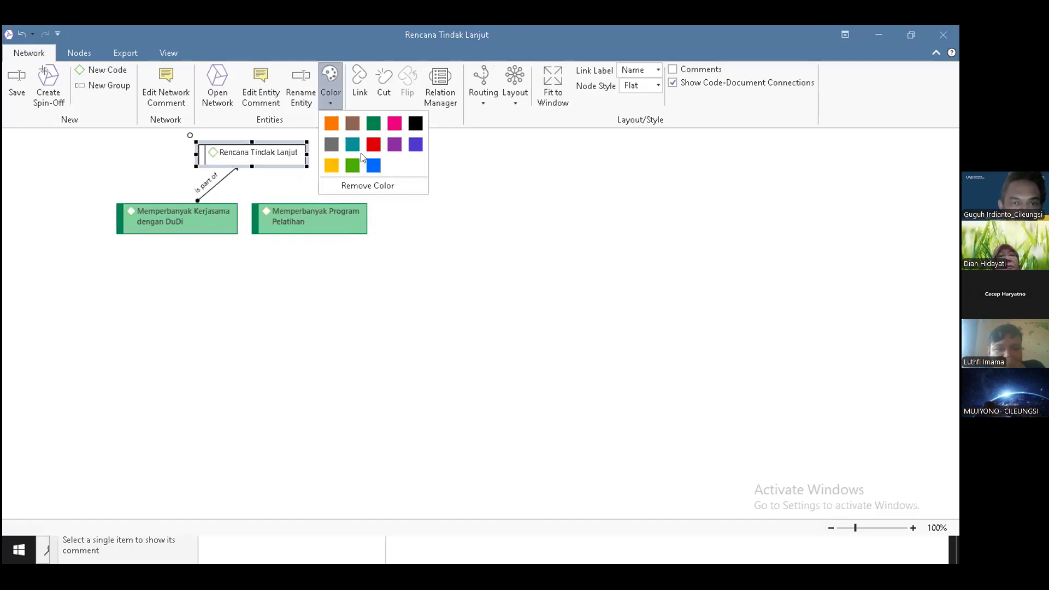
click(373, 123)
click(327, 203)
drag(243, 194, 259, 160)
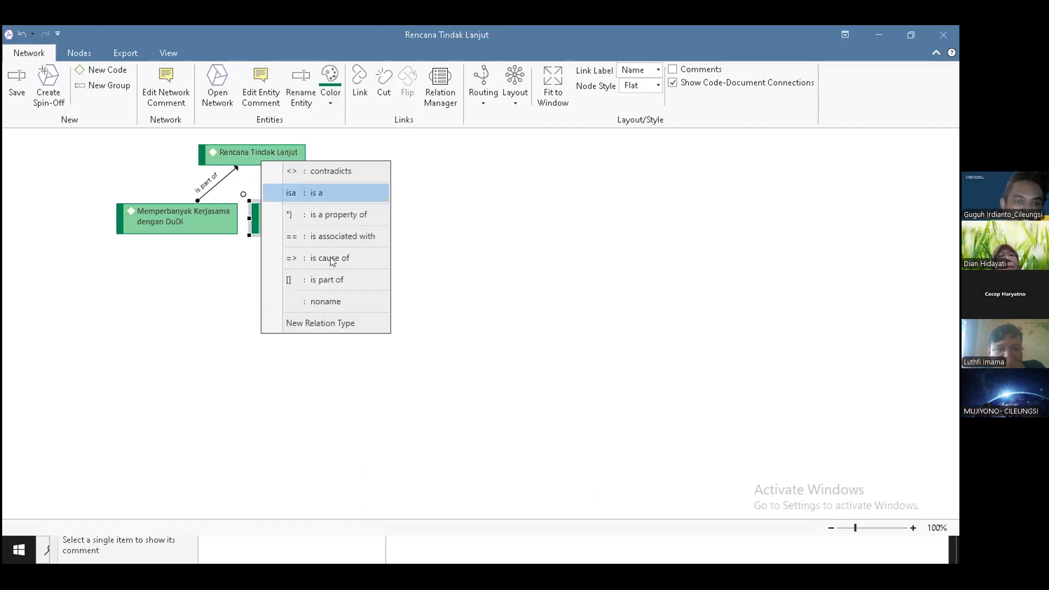
click(326, 280)
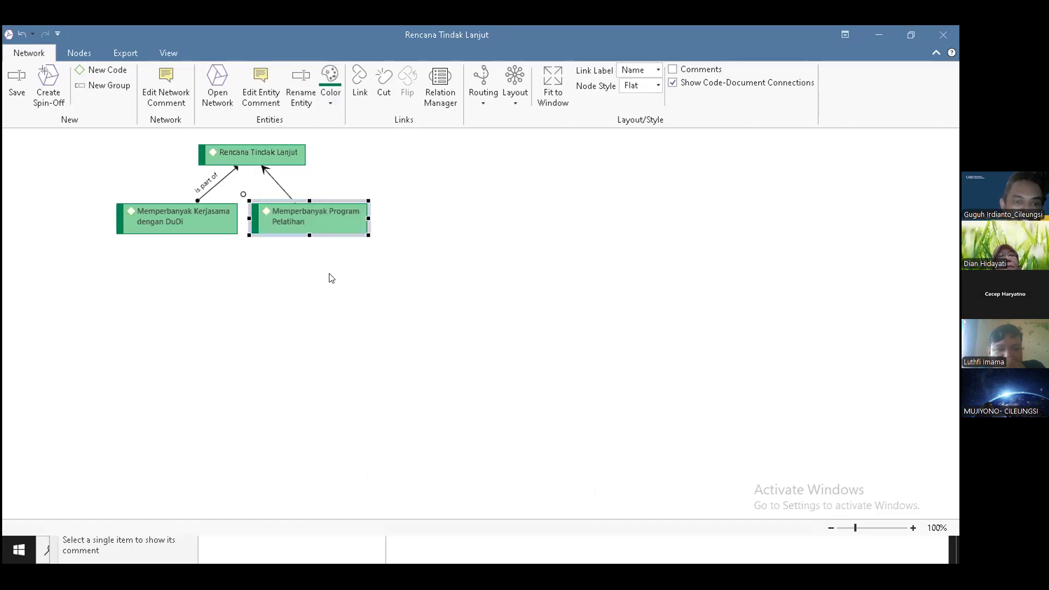
Save the network as Rencana Tindak Lanjut and close it.
click(11, 83)
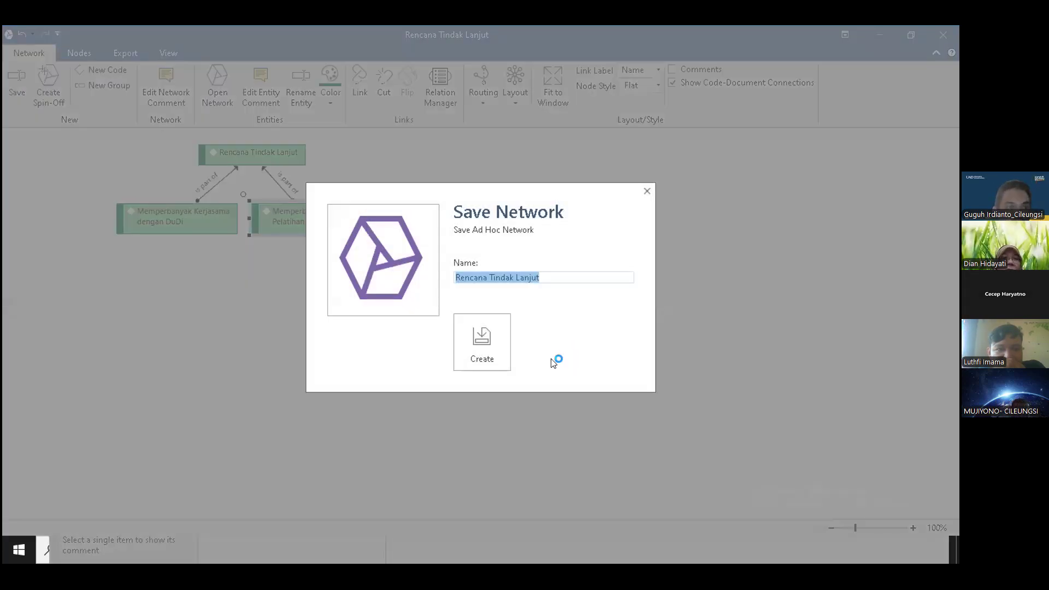
click(485, 336)
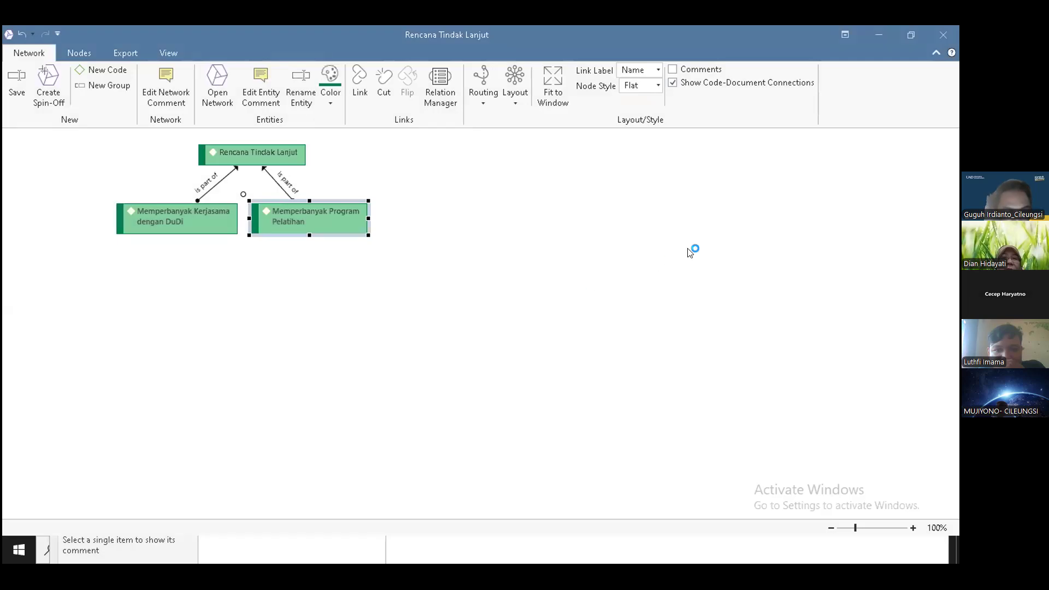
click(937, 35)
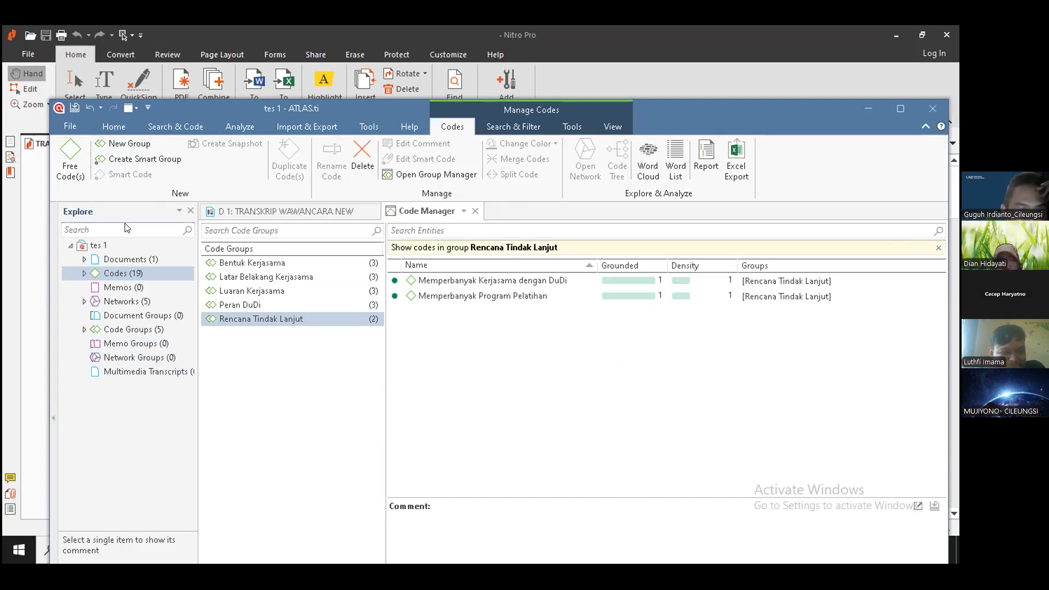
Open Networks (5) to review the five saved networks, from Bentuk Kerjasama to Rencana Tindak Lanjut.
click(126, 302)
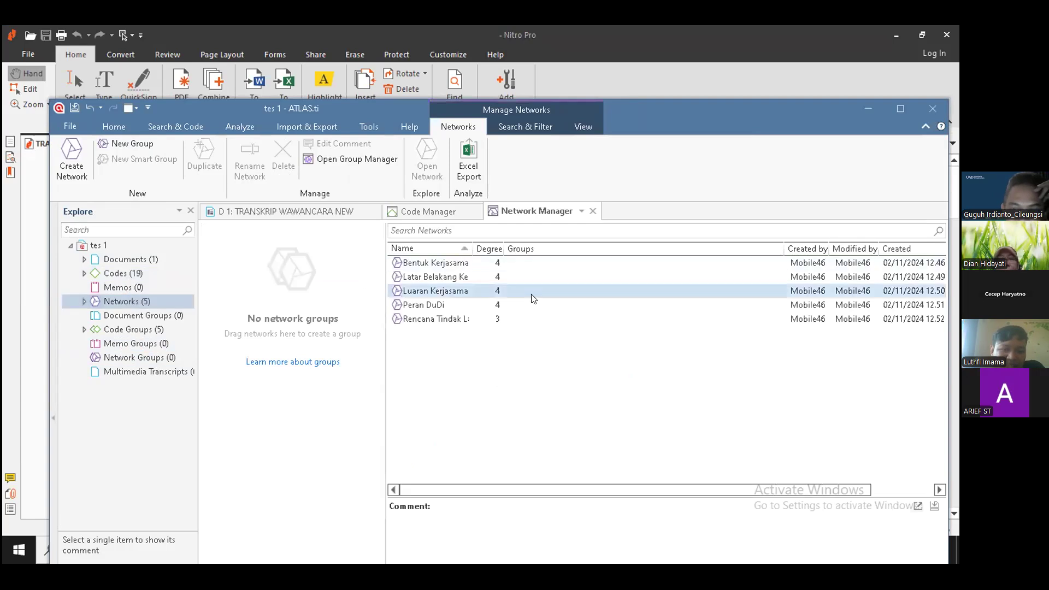
right_click(132, 300)
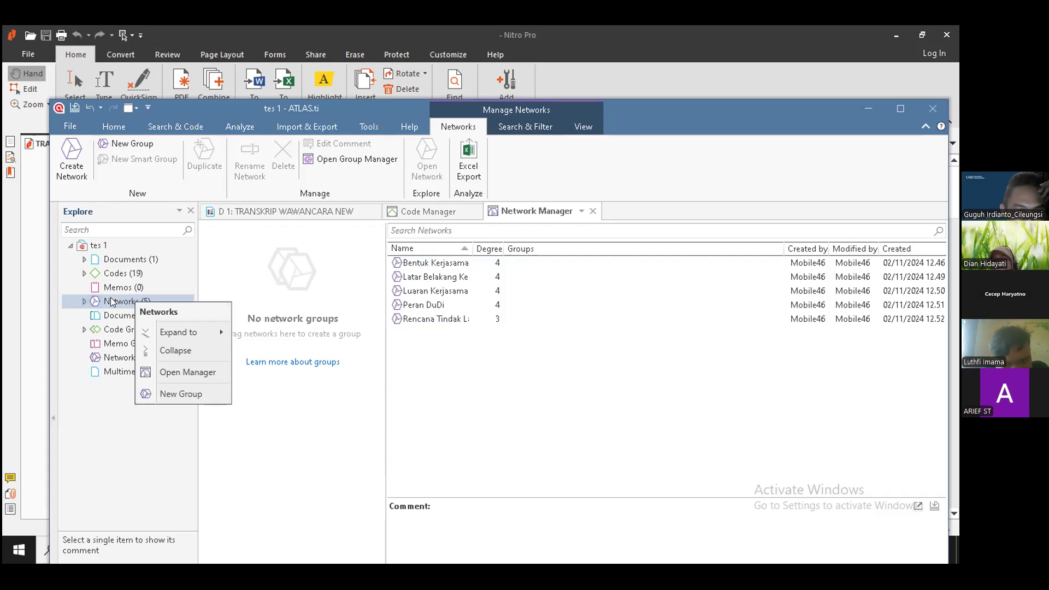
click(230, 271)
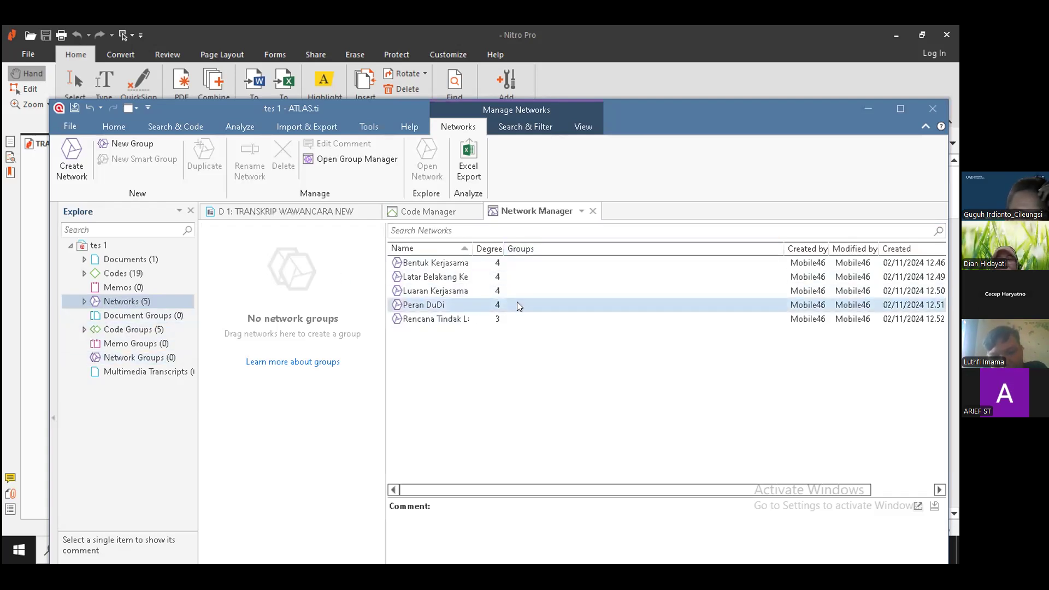
right_click(509, 362)
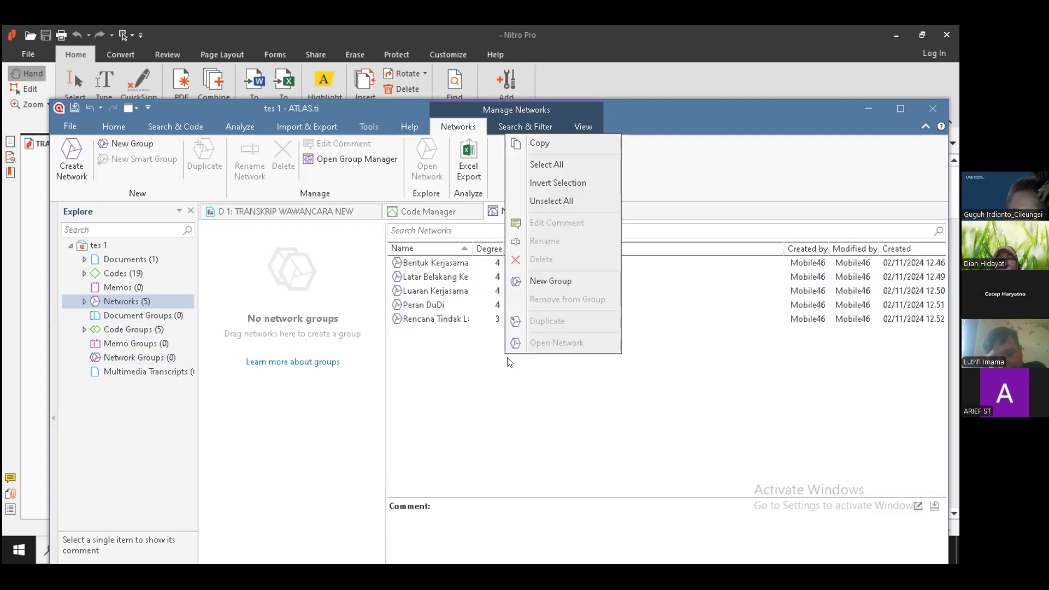
right_click(601, 396)
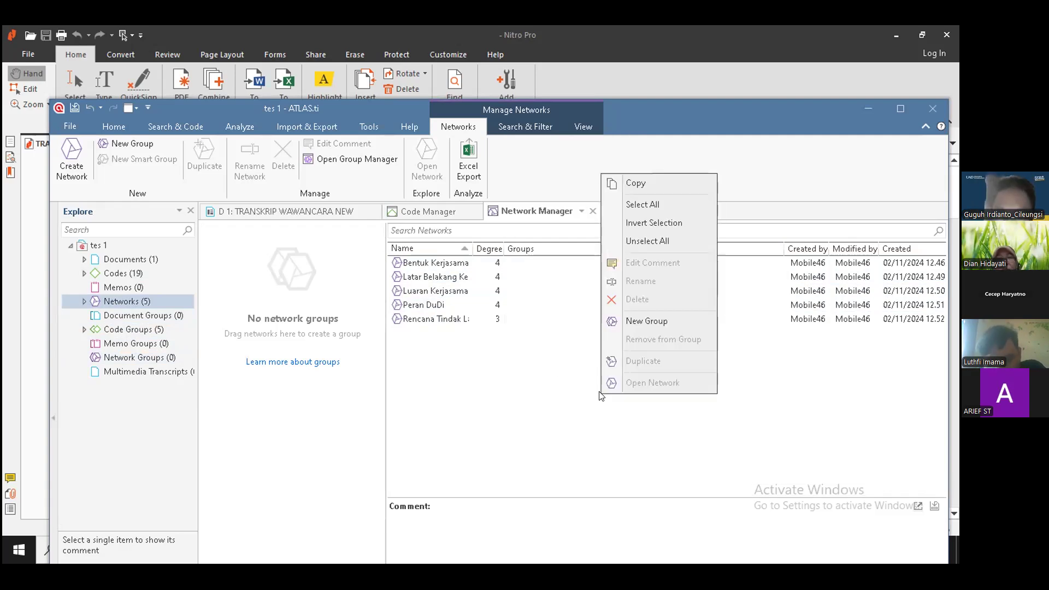
right_click(510, 376)
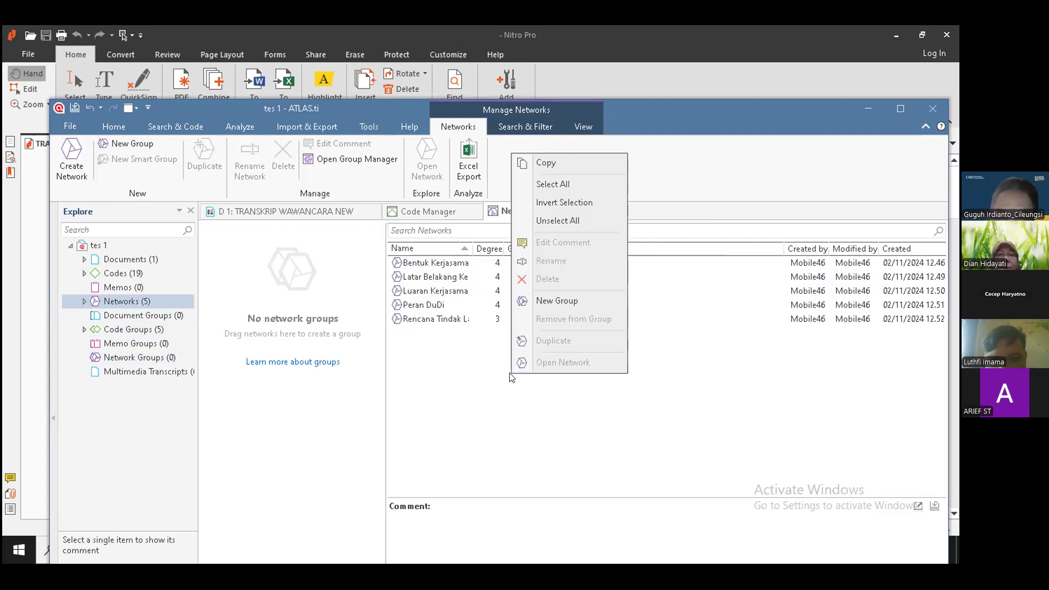
click(457, 392)
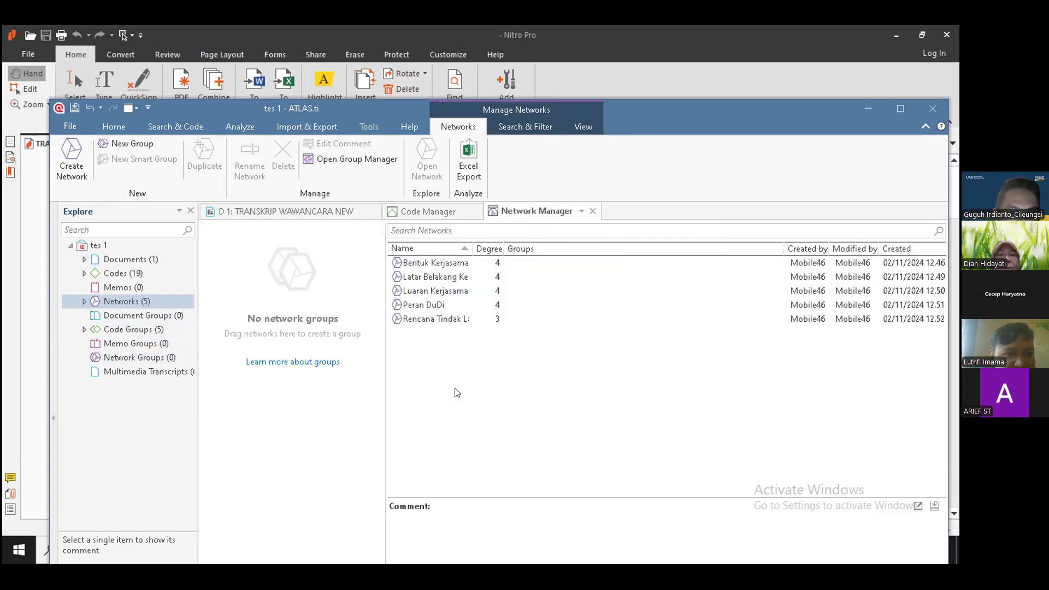
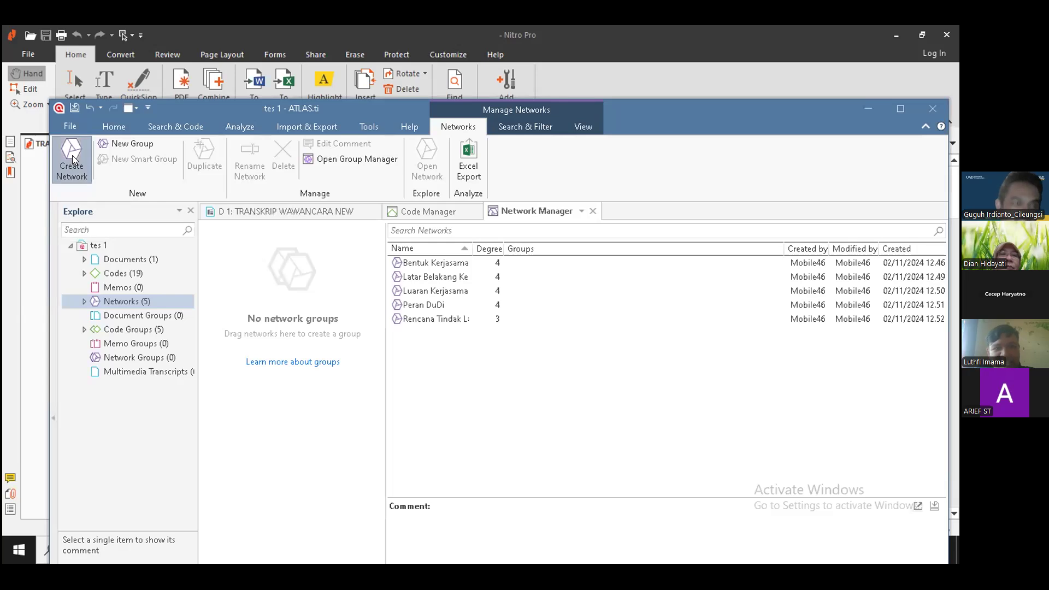
Start a new network from the Network Manager's Create Network command.
click(73, 159)
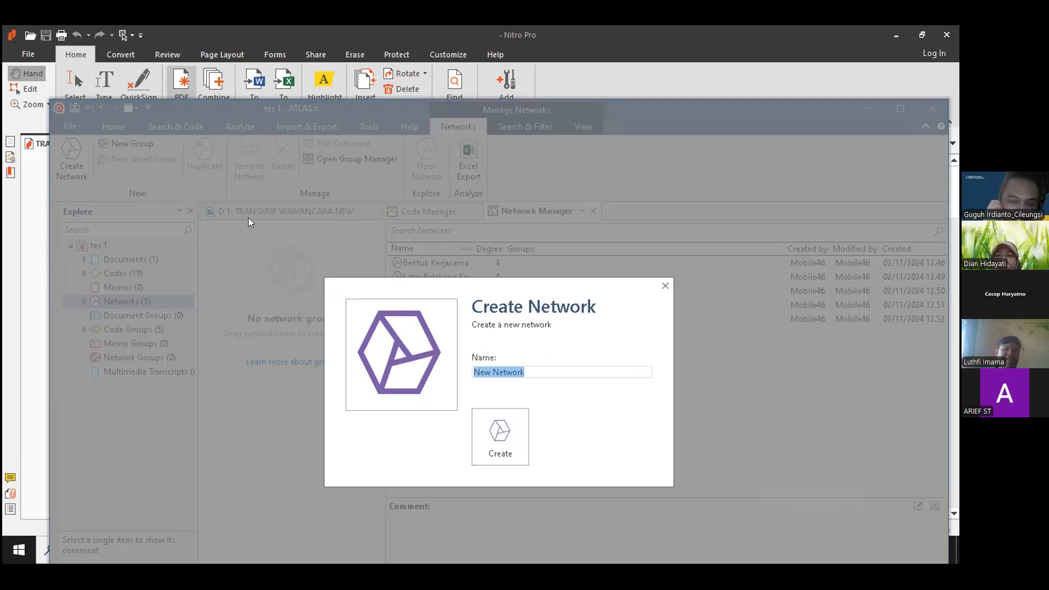
Create the network 'Peran DuDi Dalam Meningkatkan Keterampilan Siswa', capitalizing 'Dalam' and 'Meningkatkan'.
text(Peran DuDi dala)
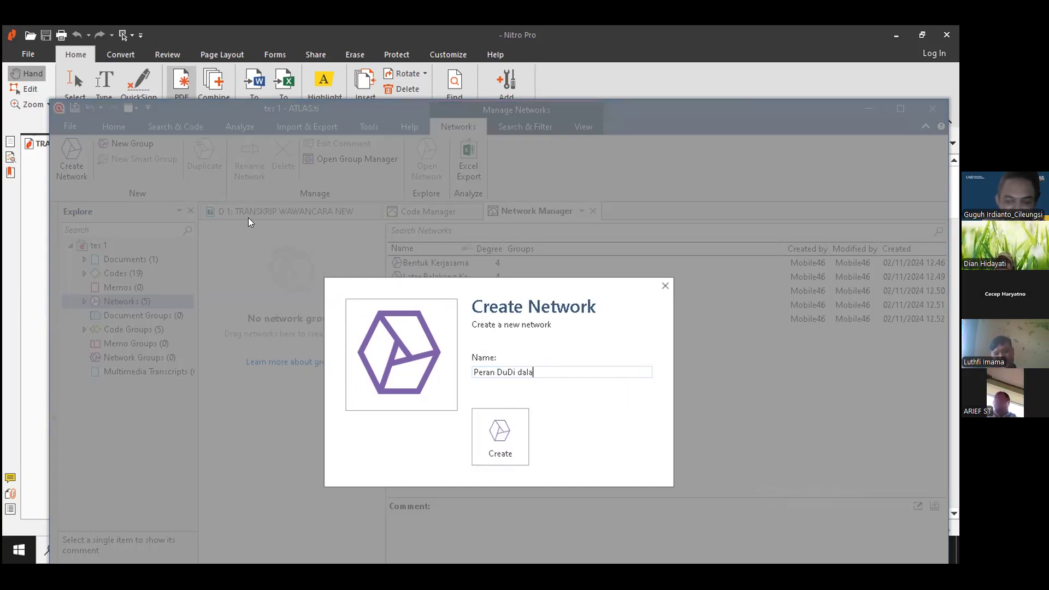
text(m meningka)
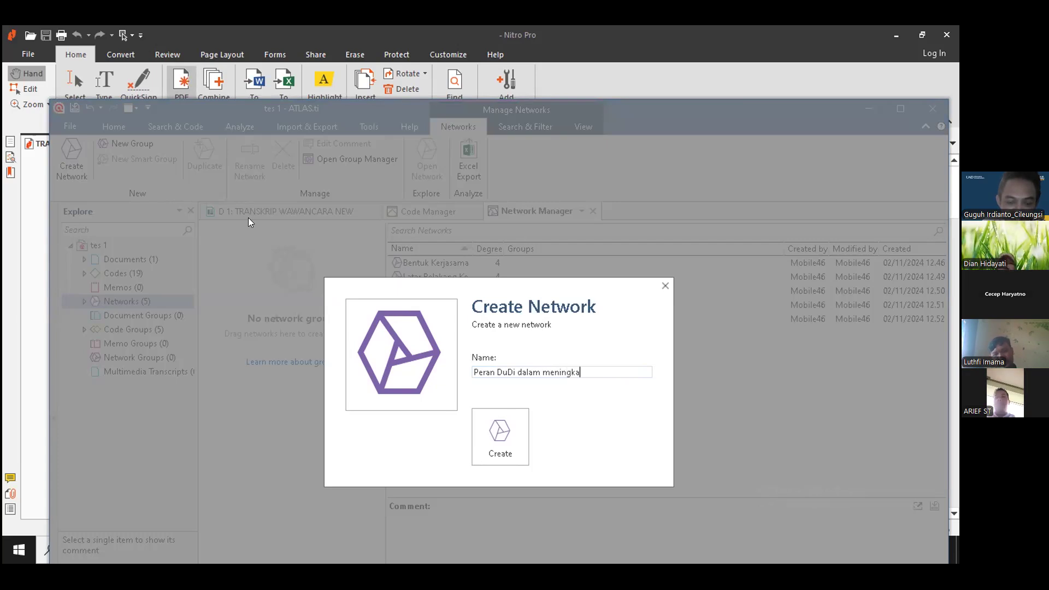
text(tkan Keterampilan Siswa)
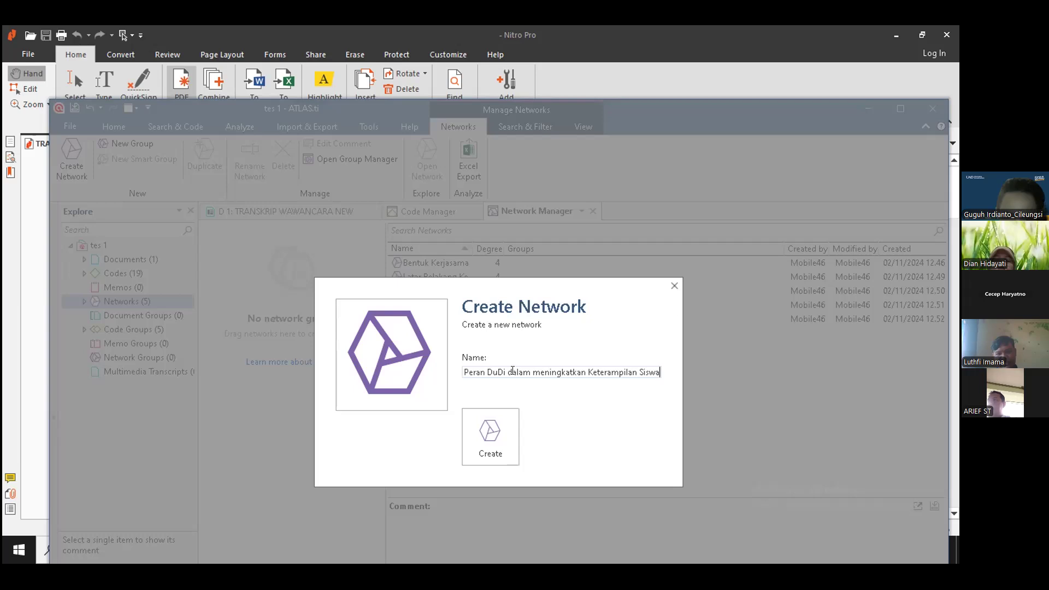
key(BackSpace)
text(D)
click(537, 370)
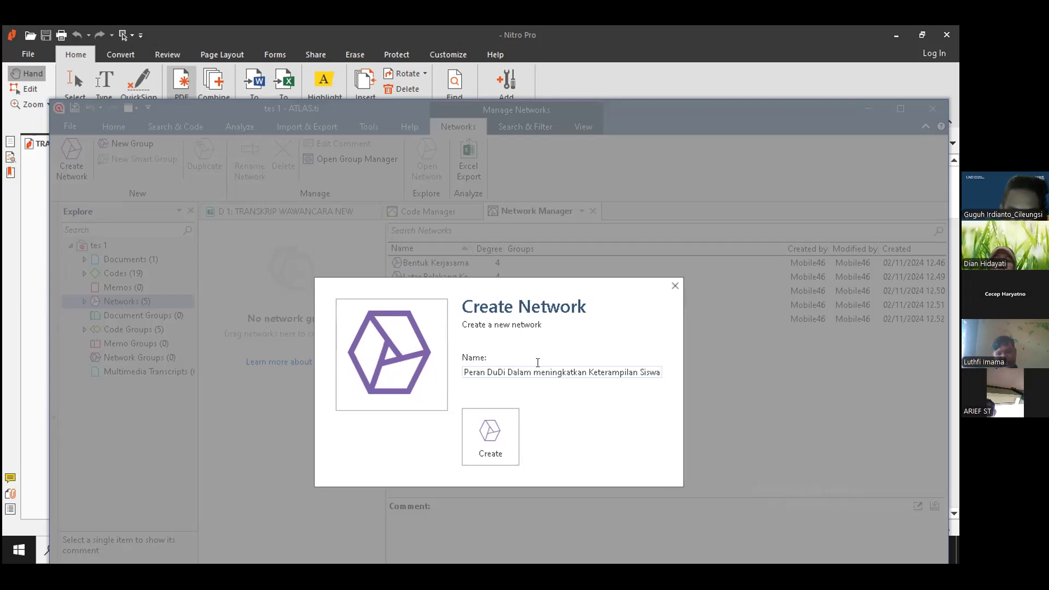
key(BackSpace)
text(M)
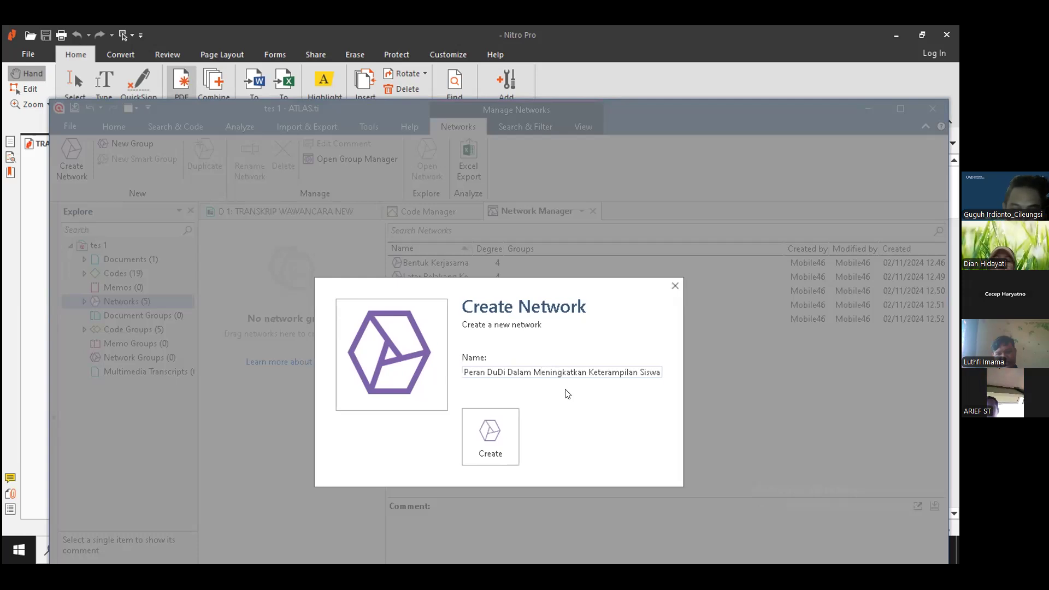
click(499, 432)
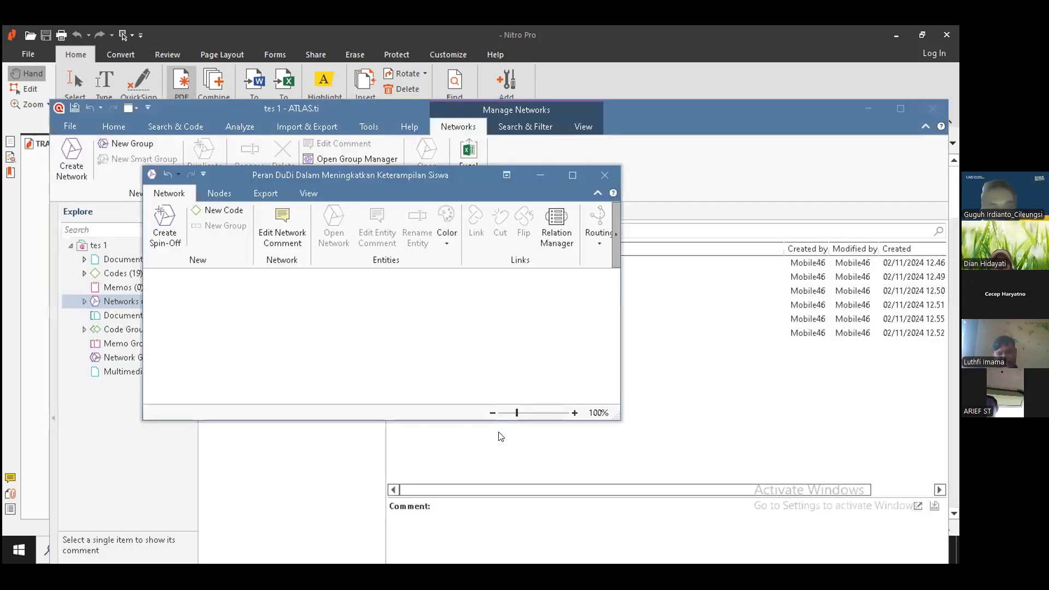
Maximize the empty network editor and bring up the Nodes commands.
click(569, 176)
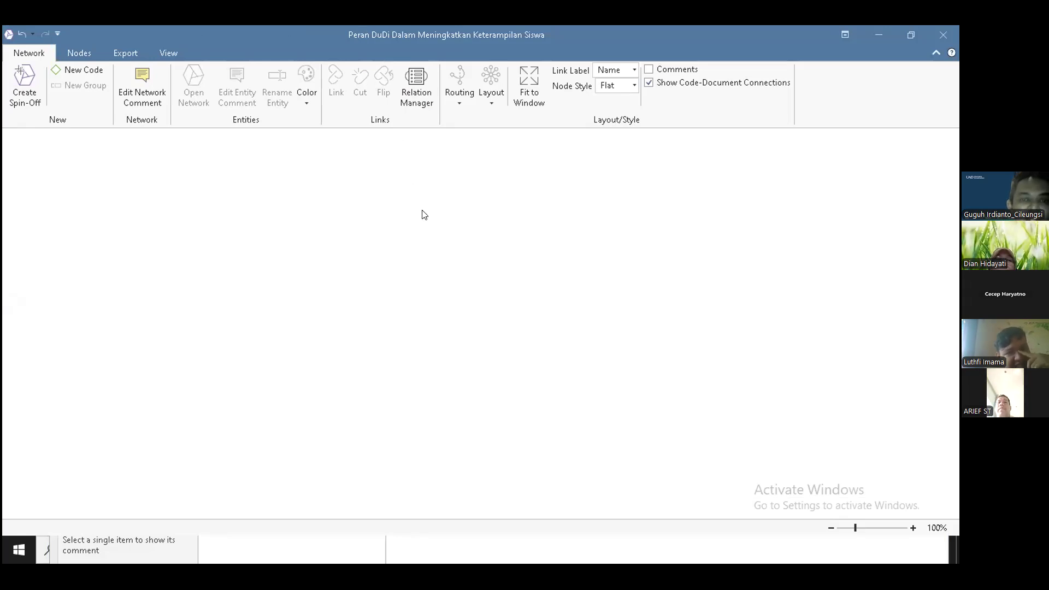
right_click(444, 301)
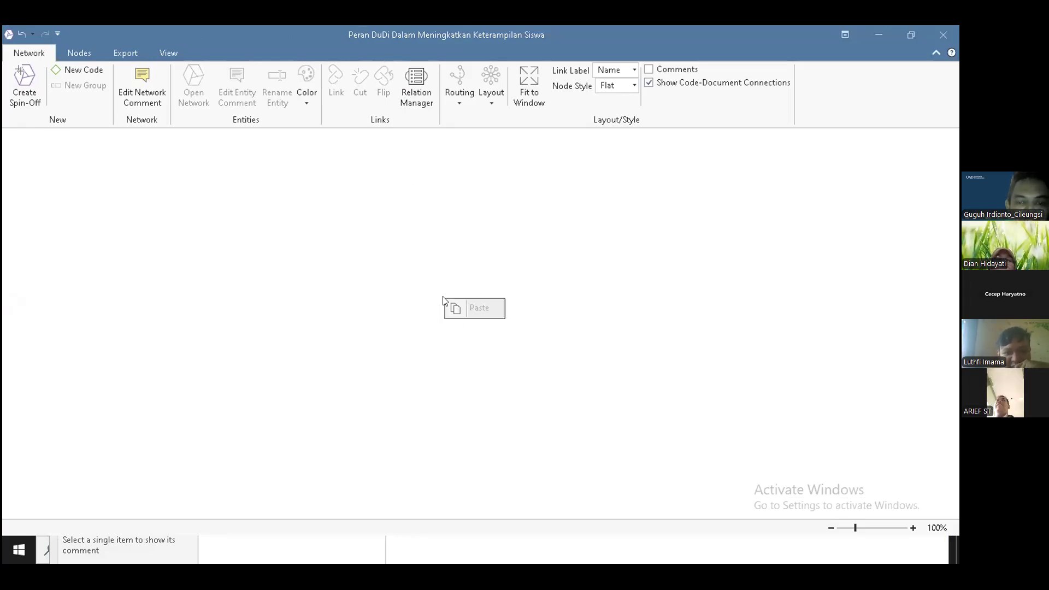
right_click(384, 191)
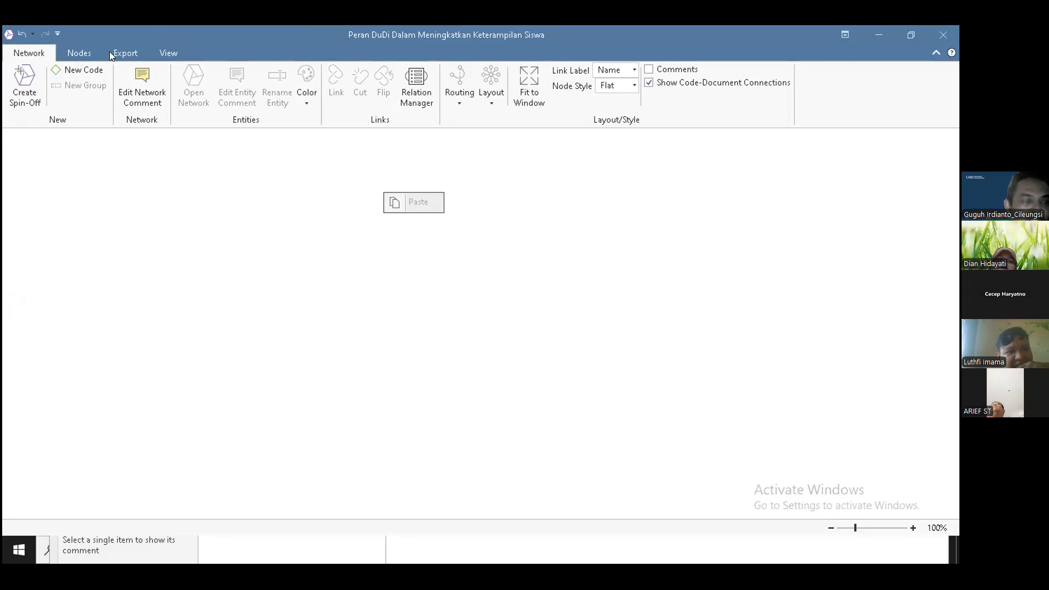
click(78, 55)
click(75, 57)
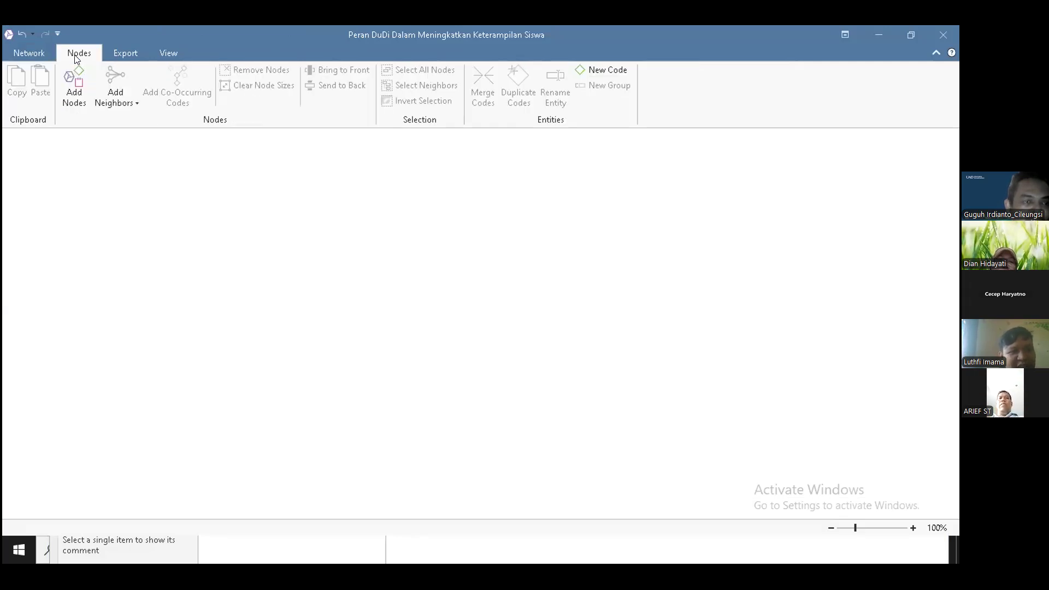
List networks in Add Nodes and select the five other networks, Bentuk Kerjasama through Rencana Tindak Lanjut.
click(75, 93)
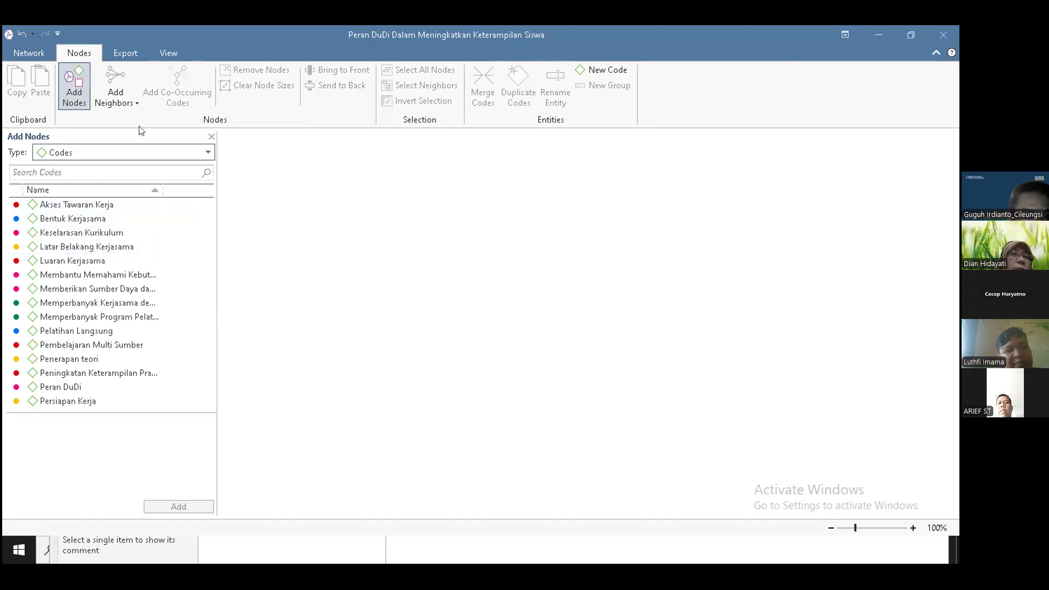
click(210, 154)
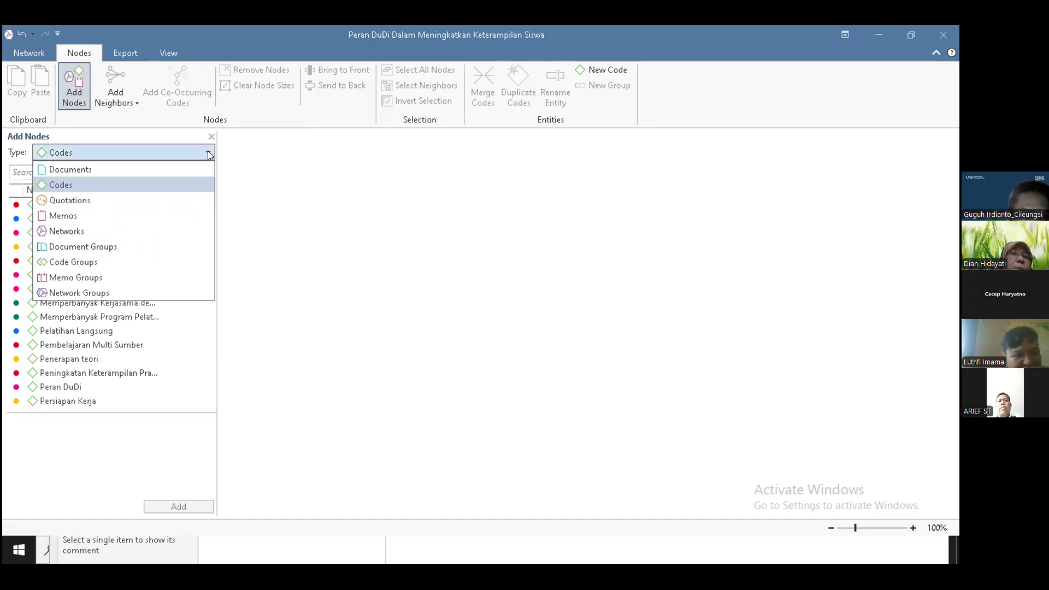
click(144, 234)
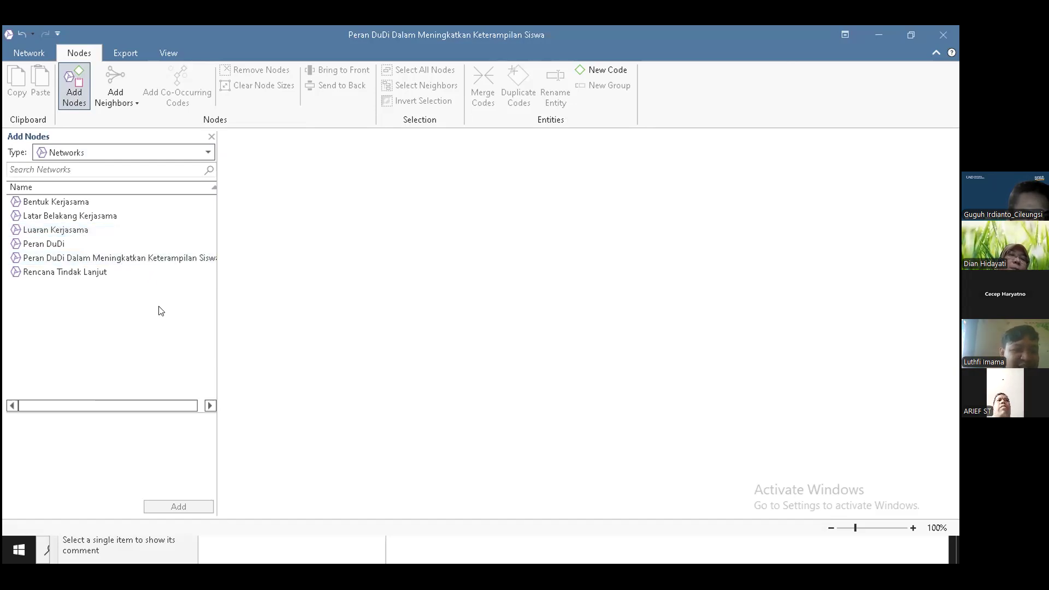
click(69, 201)
drag(72, 210, 73, 241)
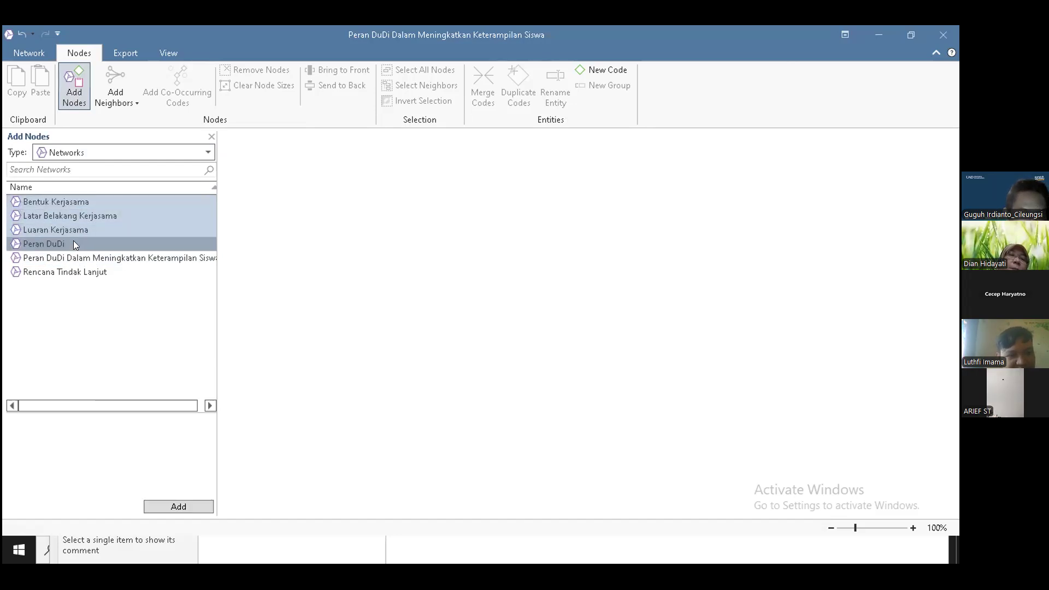
ctrl+click(87, 268)
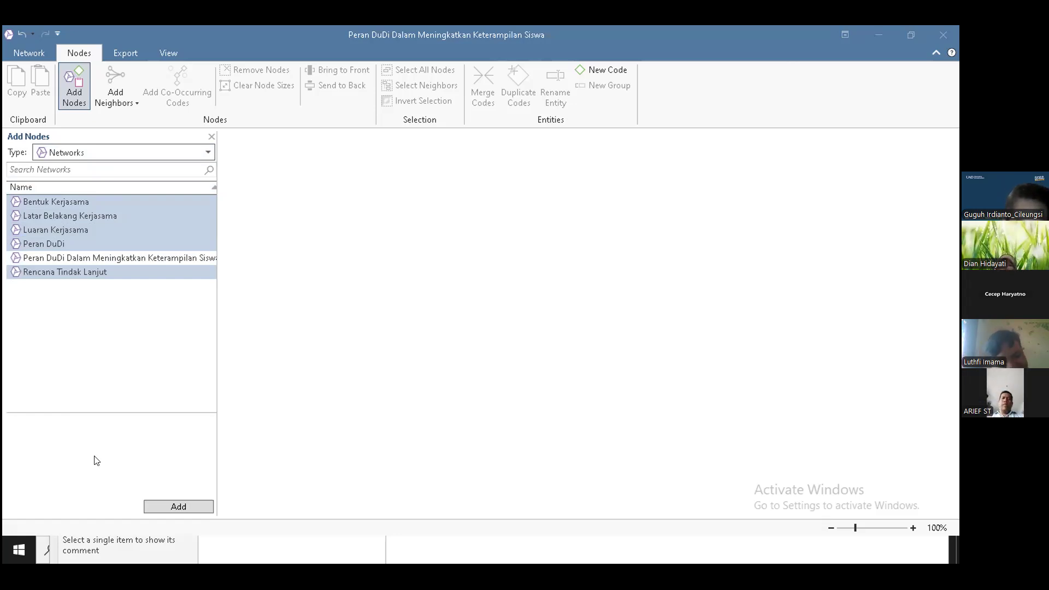
Add the five network nodes and spread them into a vertical column on the left.
click(178, 507)
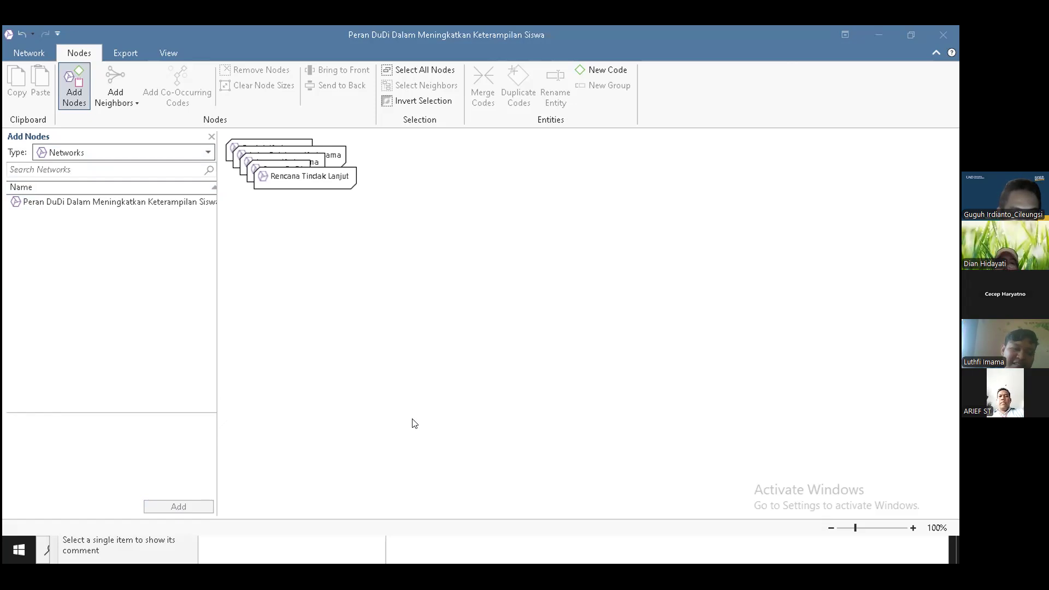
drag(289, 176, 299, 272)
drag(277, 167, 289, 233)
drag(299, 271, 292, 336)
drag(289, 238, 290, 298)
drag(288, 176, 282, 249)
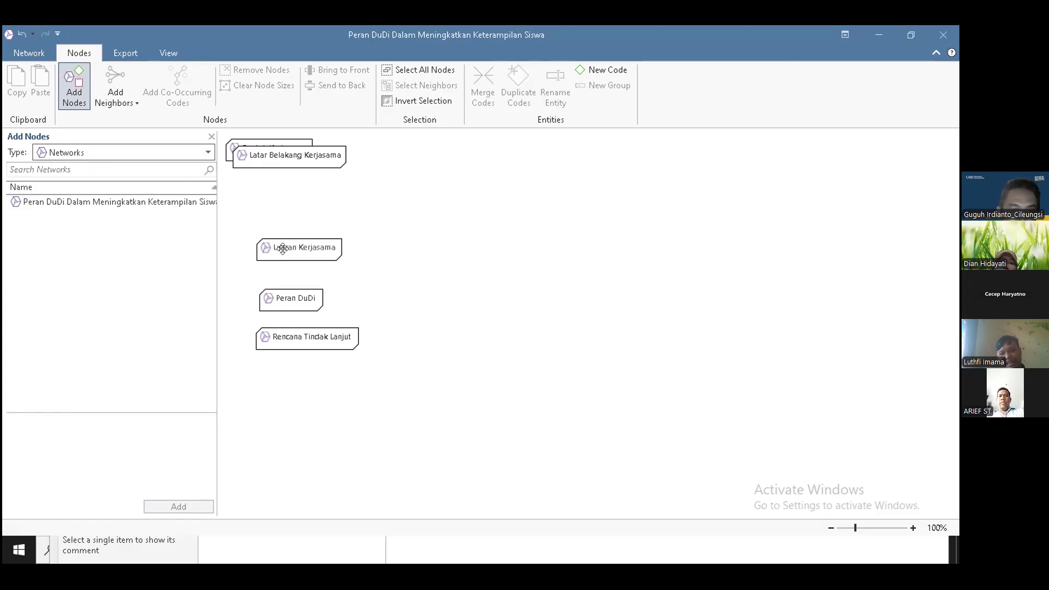
drag(280, 156, 300, 211)
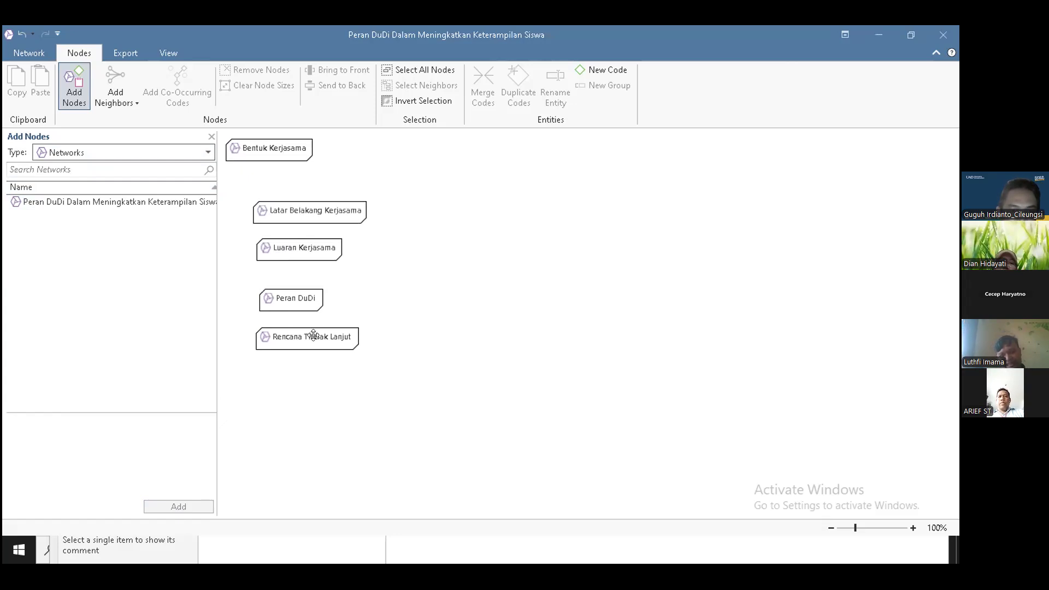
drag(311, 335, 311, 429)
drag(299, 308, 294, 353)
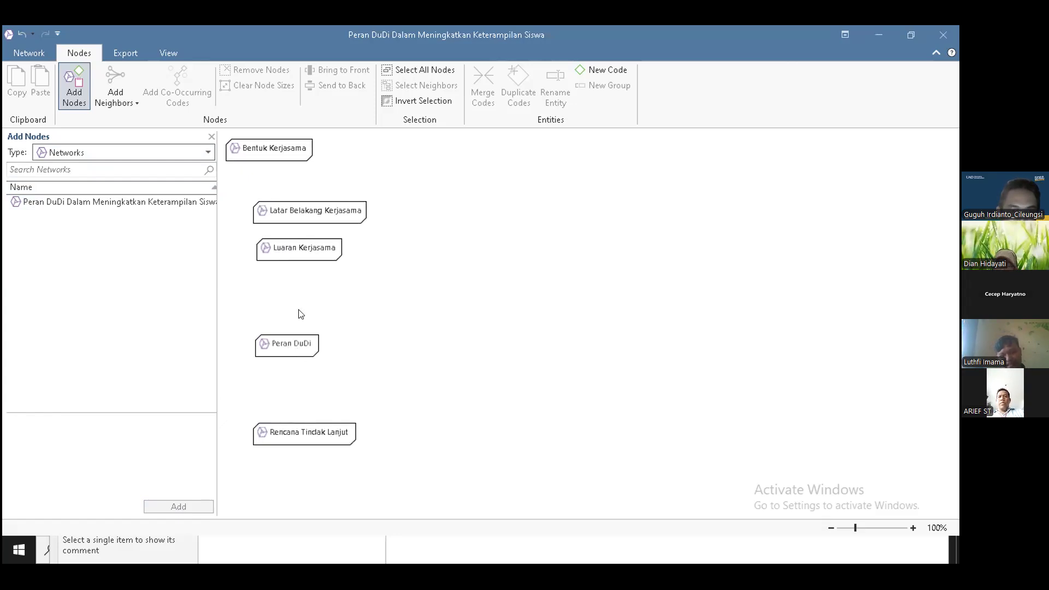
drag(293, 251, 291, 282)
drag(270, 144, 314, 153)
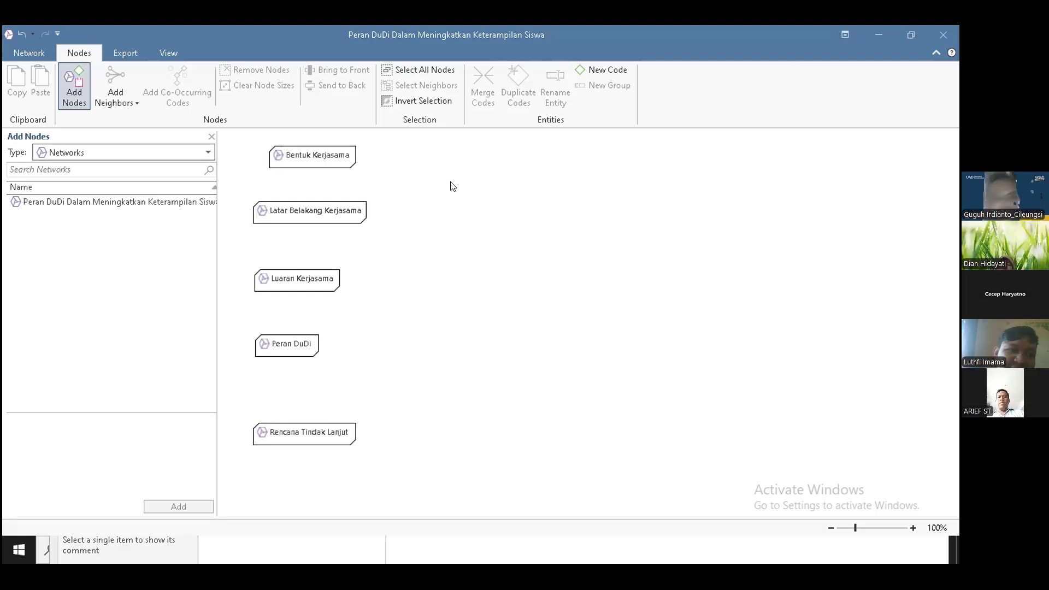
Swap the Bentuk Kerjasama network node for its four linked codes; move Latar Belakang Kerjasama upper right.
right_click(334, 156)
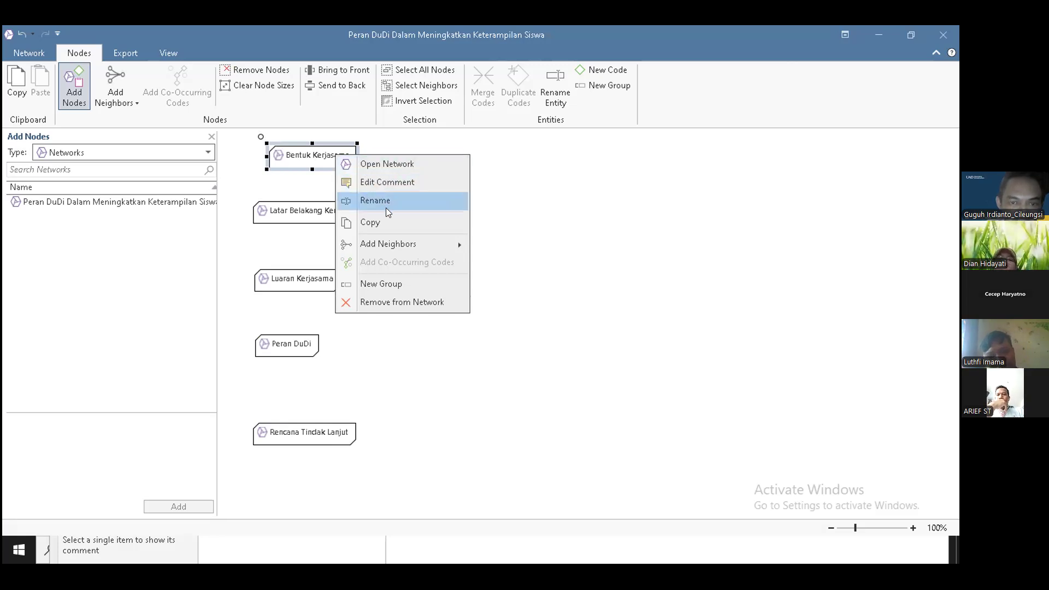
mouse_move(453, 245)
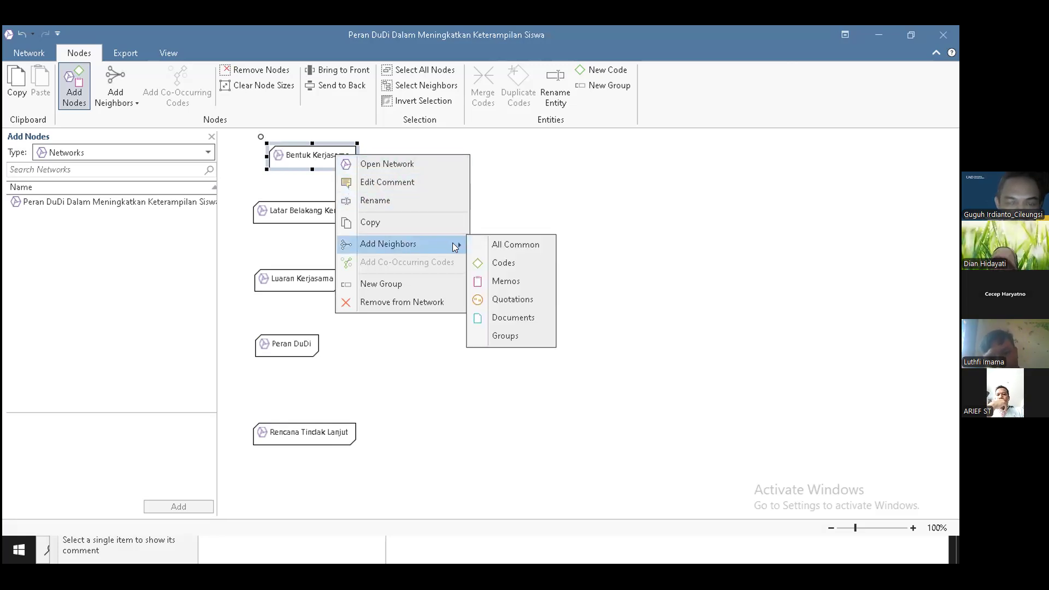
click(522, 263)
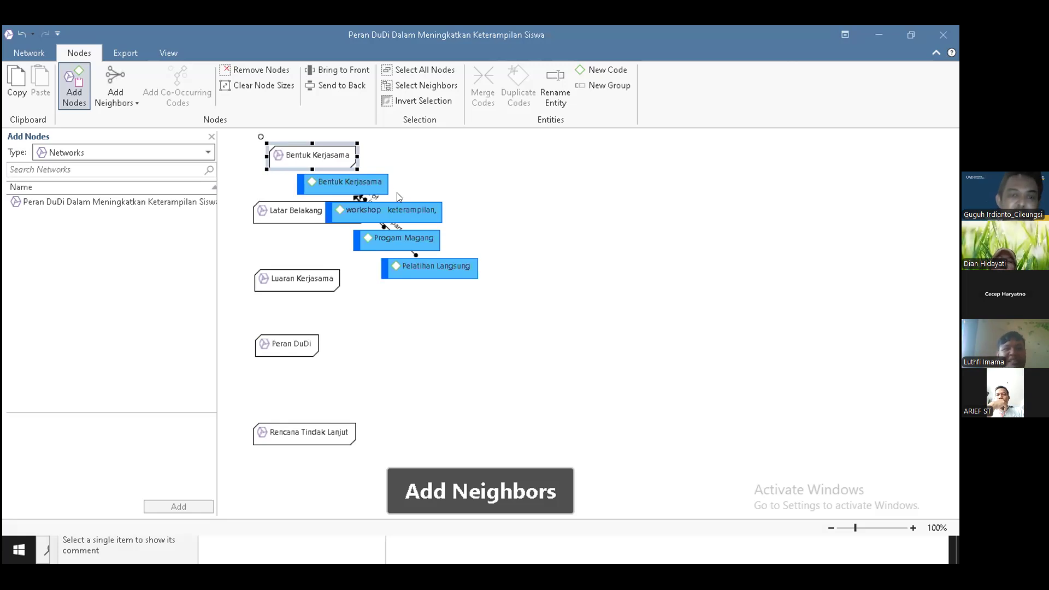
click(378, 182)
click(321, 147)
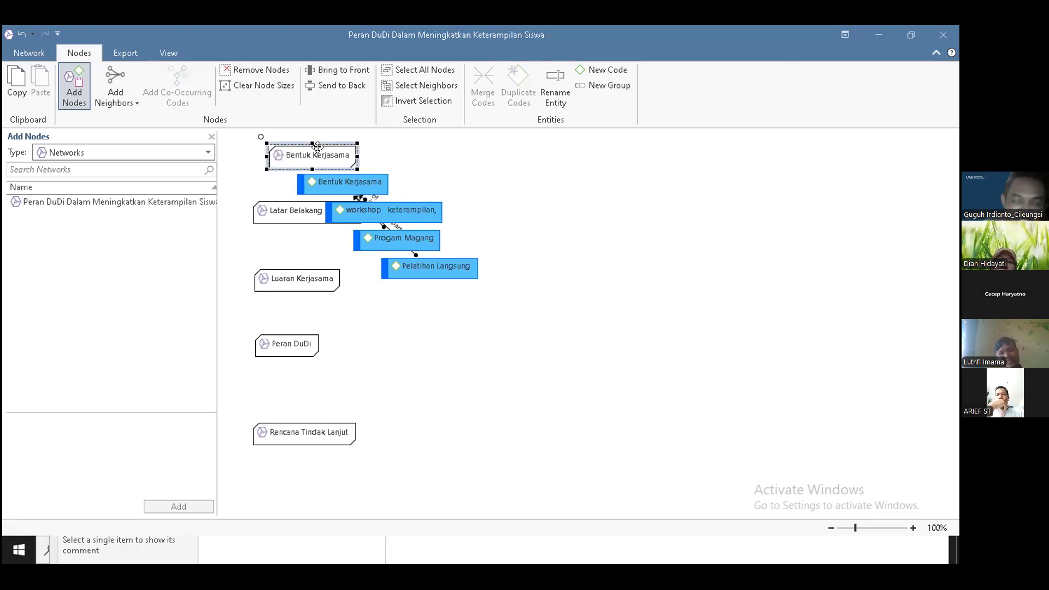
key(Delete)
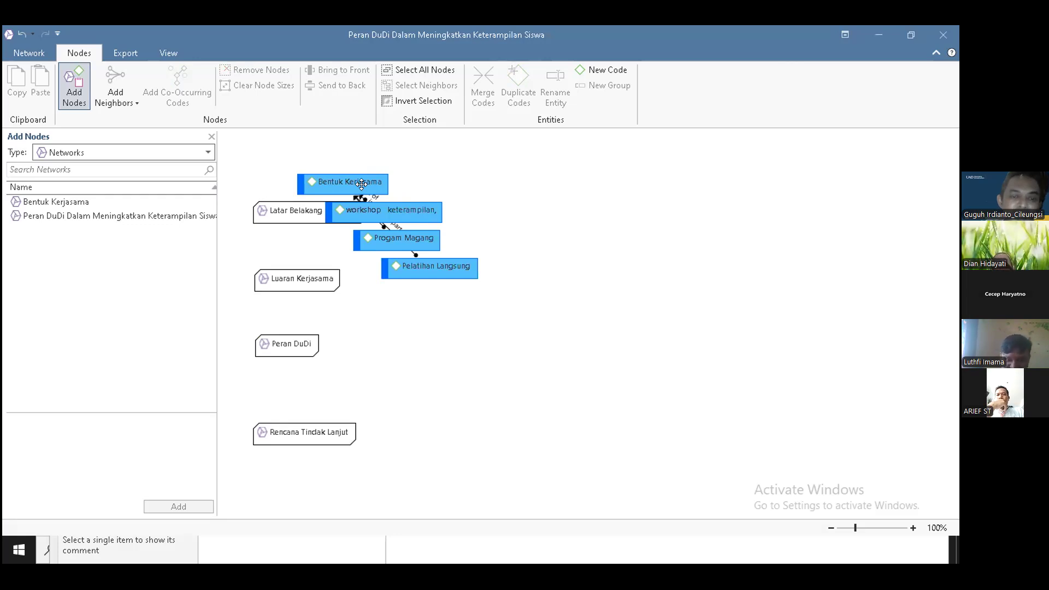
drag(360, 225, 540, 176)
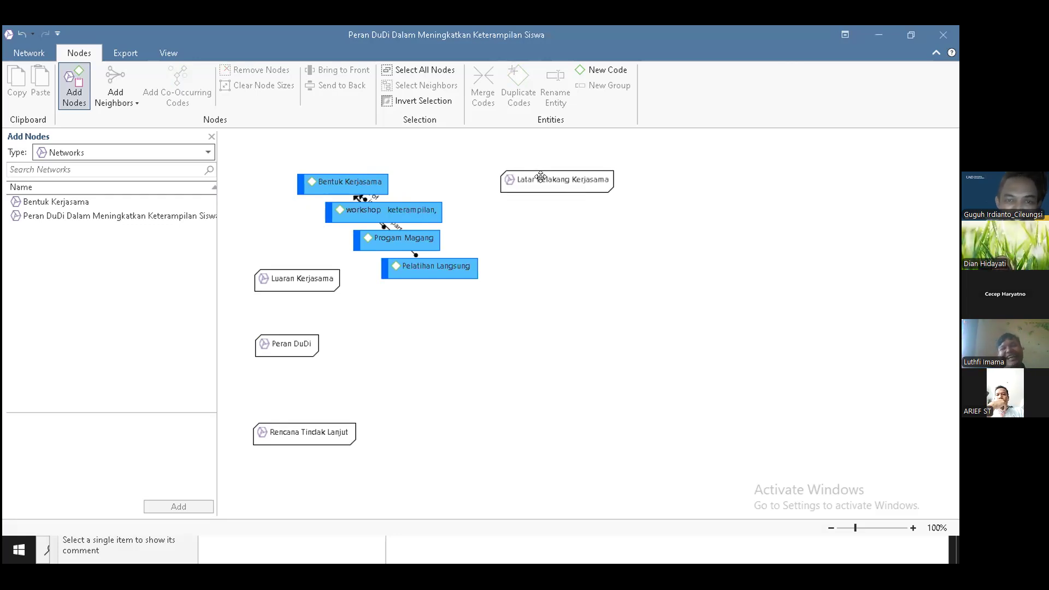
Replace the Latar Belakang Kerjasama network node with its linked codes.
right_click(543, 180)
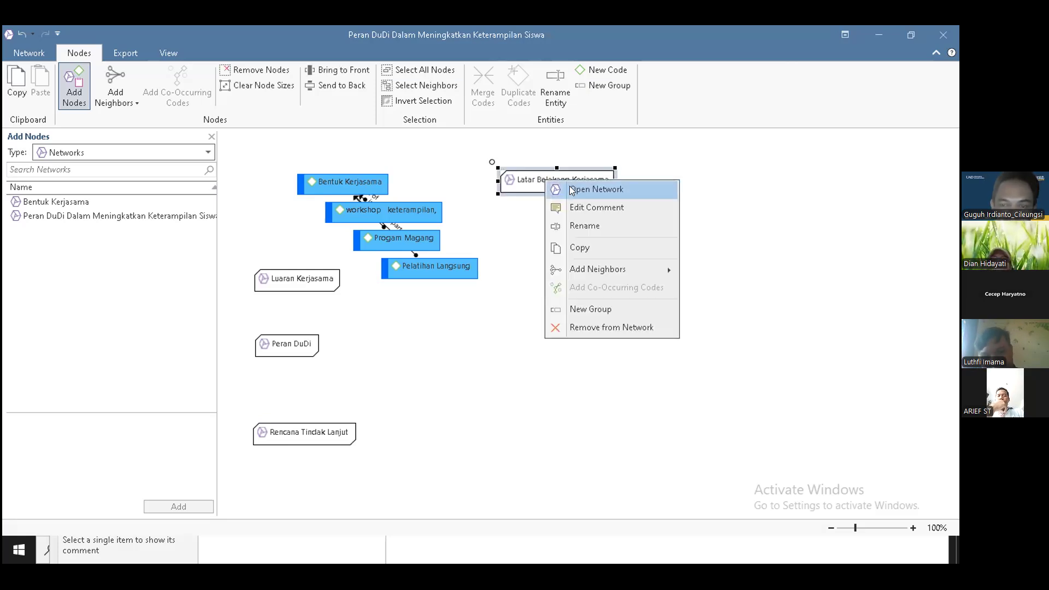
mouse_move(610, 264)
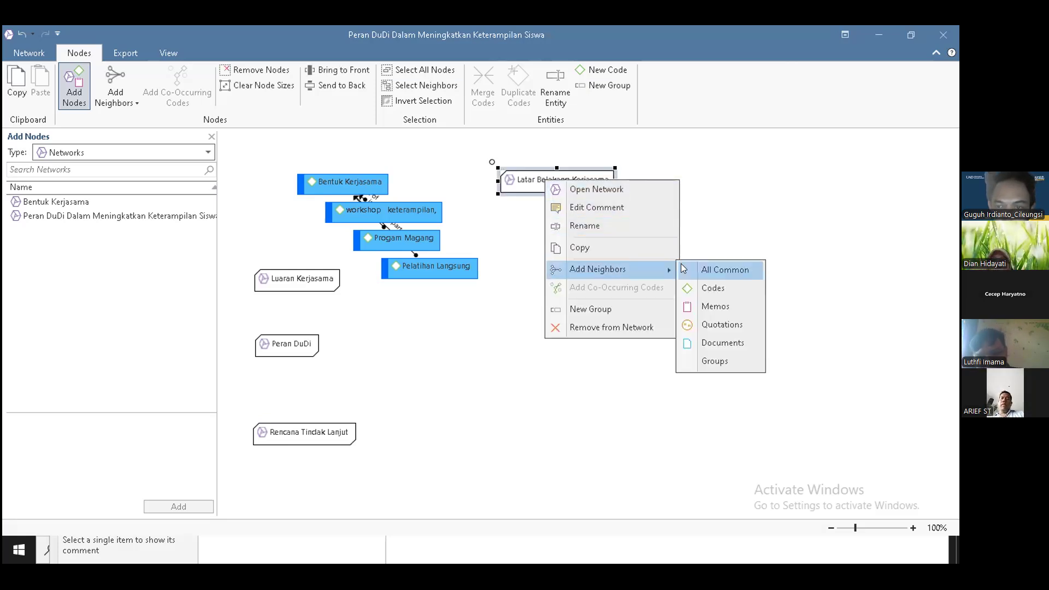
click(726, 294)
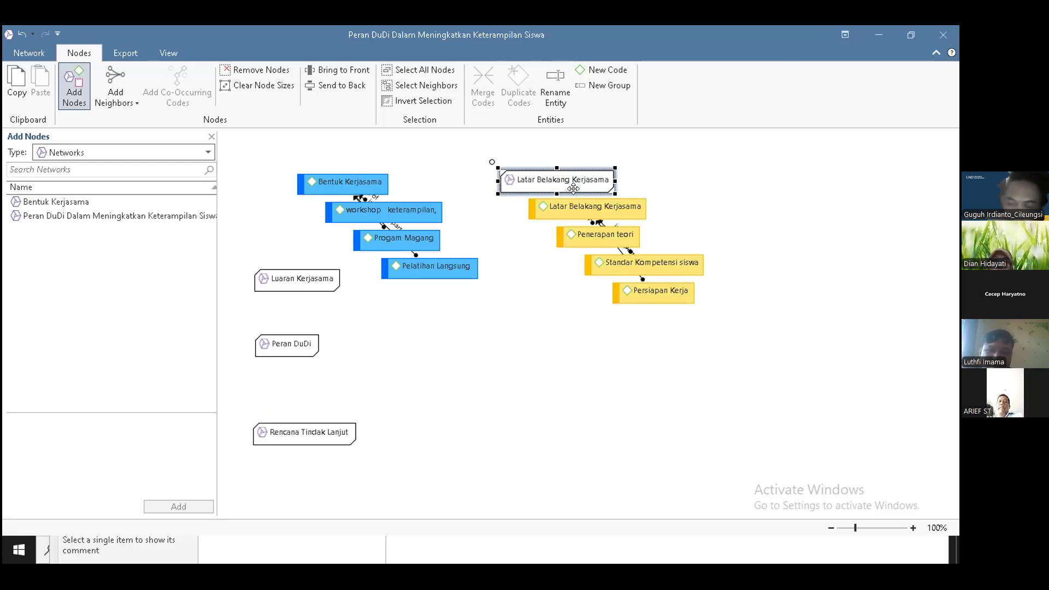
key(Delete)
Move Luaran Kerjasama to the upper right and replace it with its red linked codes.
drag(296, 276, 790, 184)
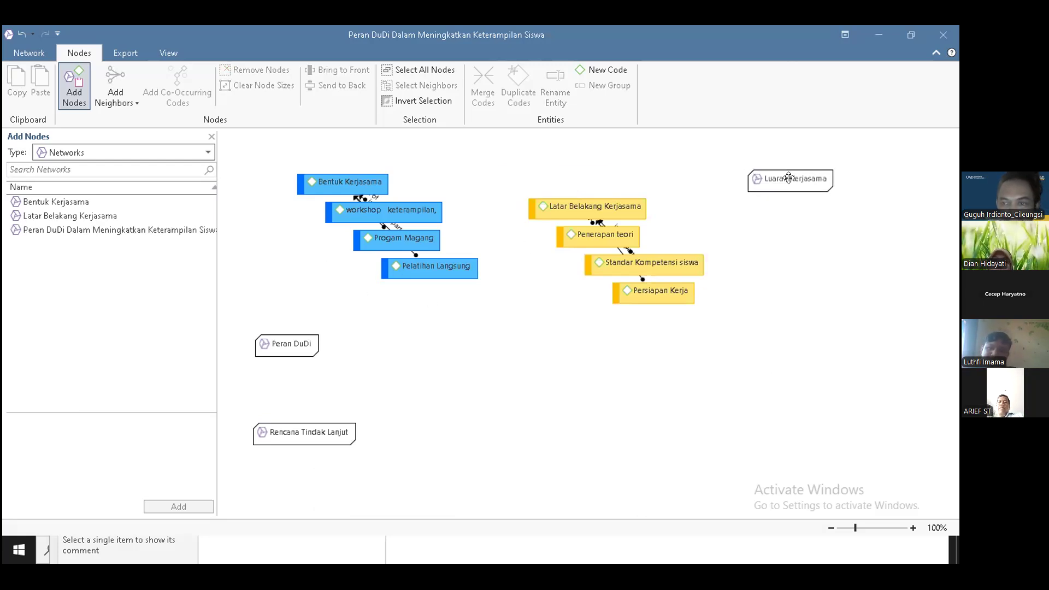
right_click(793, 182)
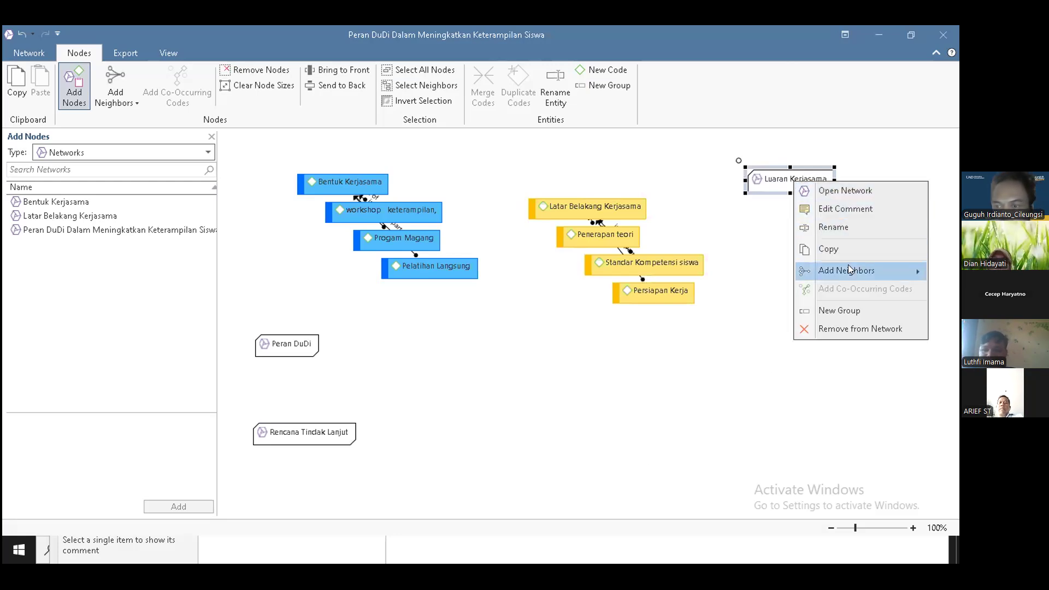
mouse_move(850, 270)
click(757, 289)
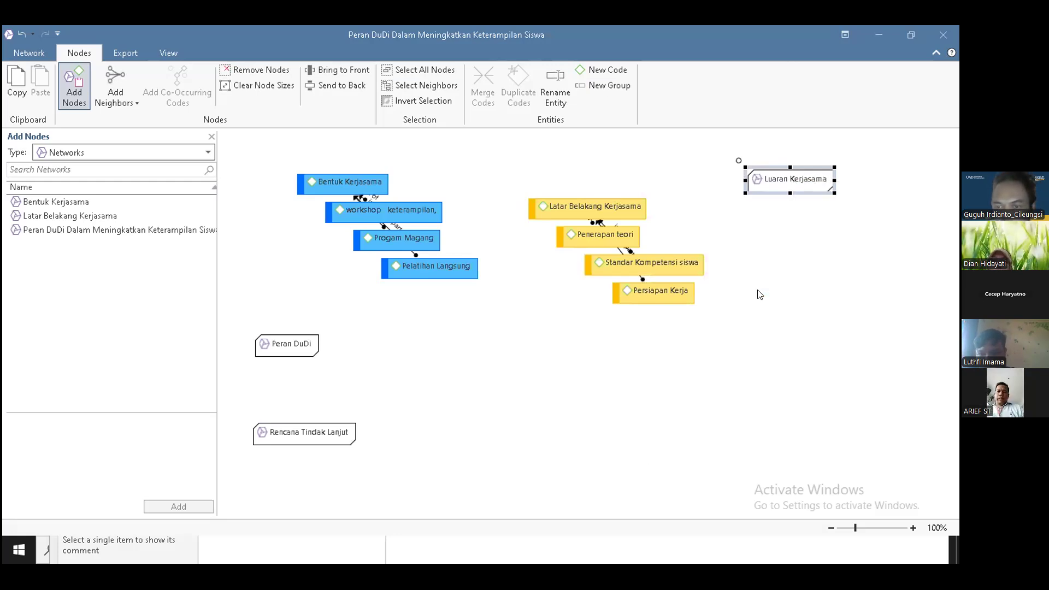
key(Delete)
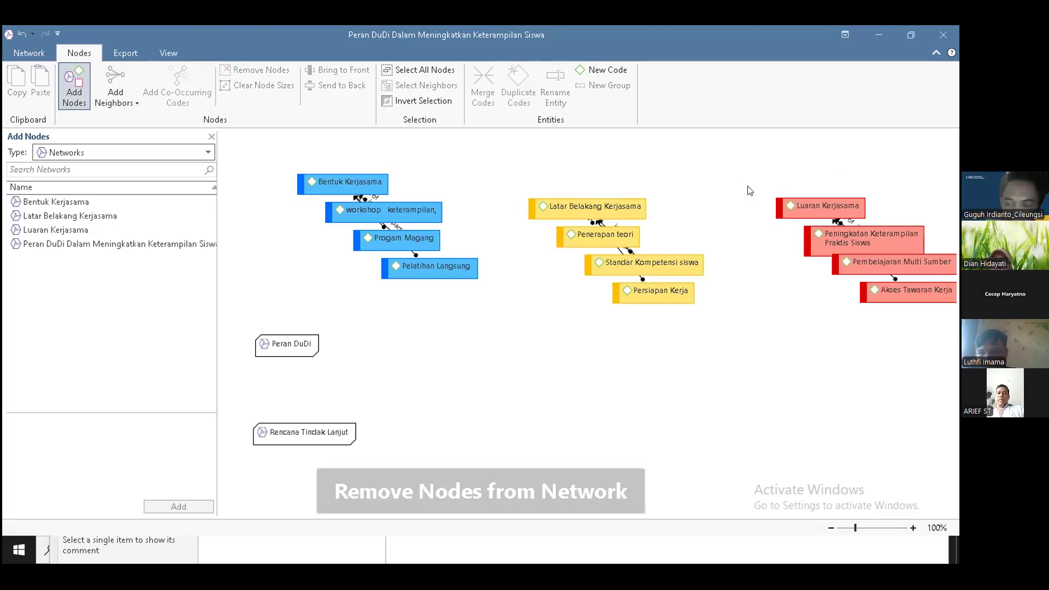
Replace the Peran DuDi network node with its pink linked codes.
drag(271, 341, 303, 342)
drag(495, 317, 503, 327)
right_click(504, 328)
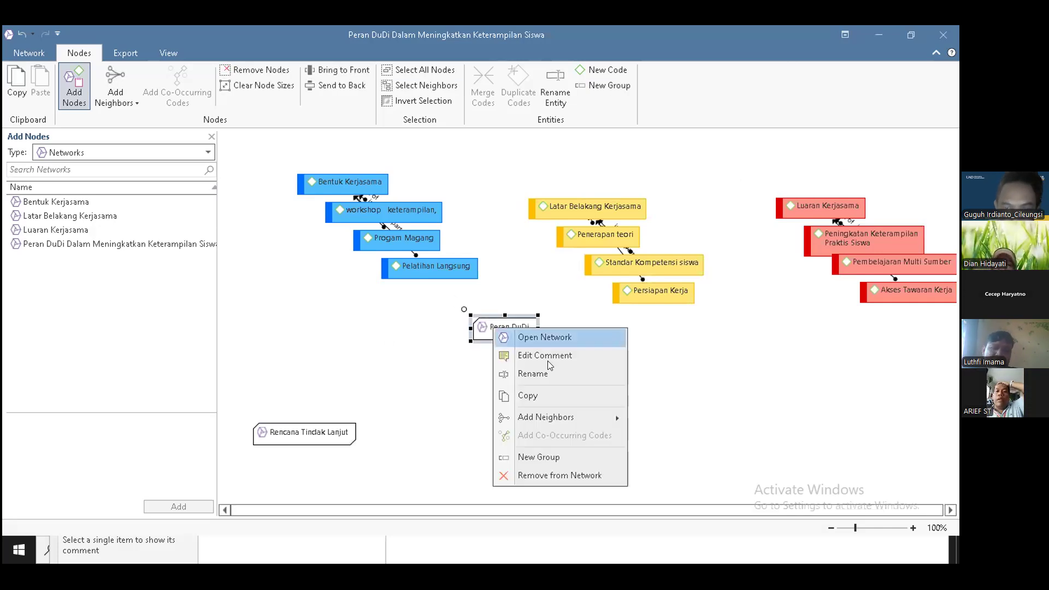
mouse_move(613, 417)
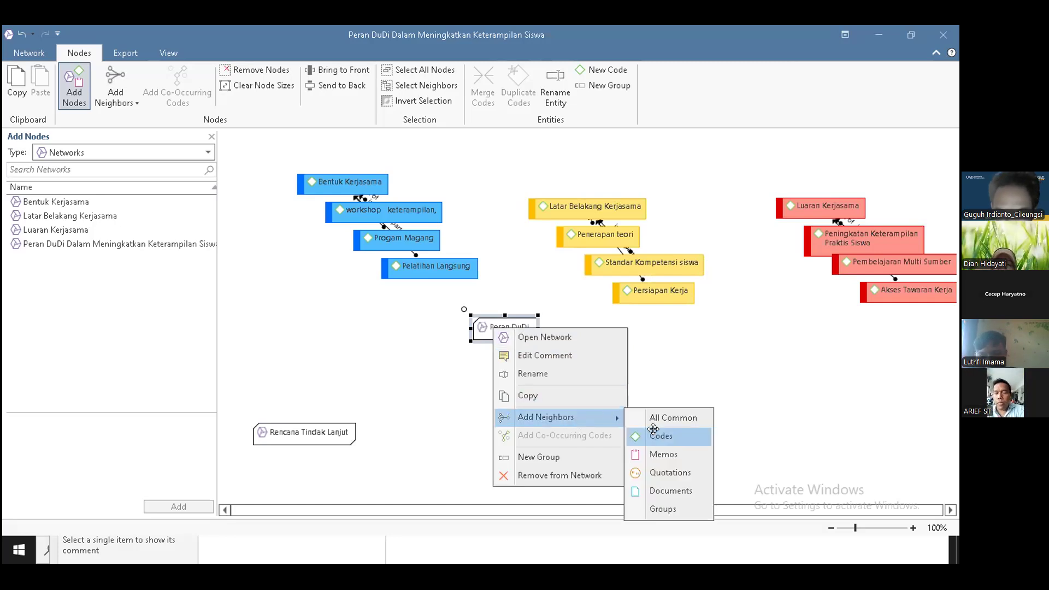
click(657, 435)
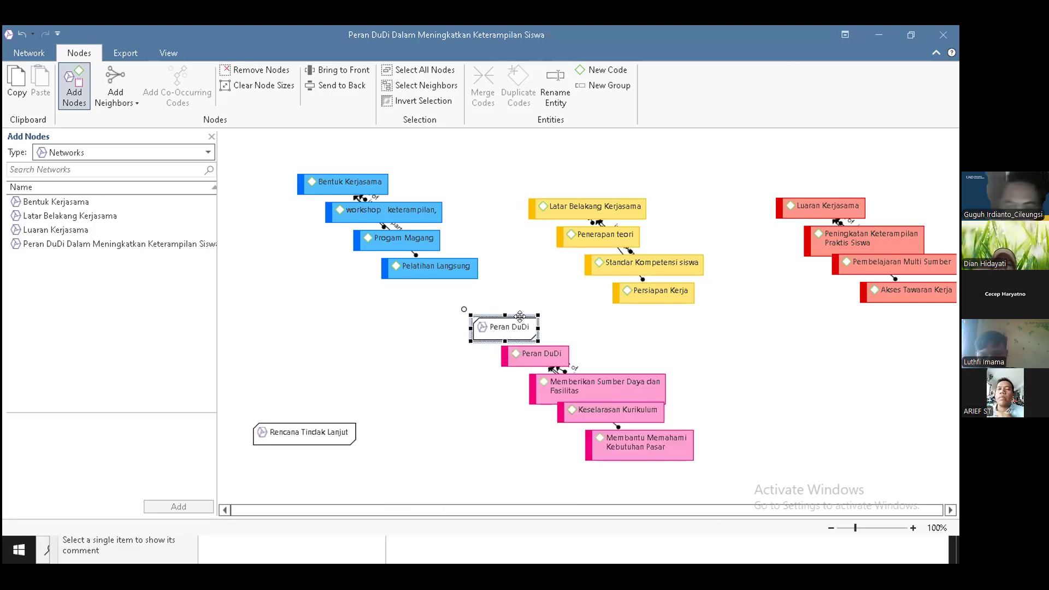
key(Delete)
Move Rencana Tindak Lanjut higher and add its green linked codes.
drag(309, 429, 325, 303)
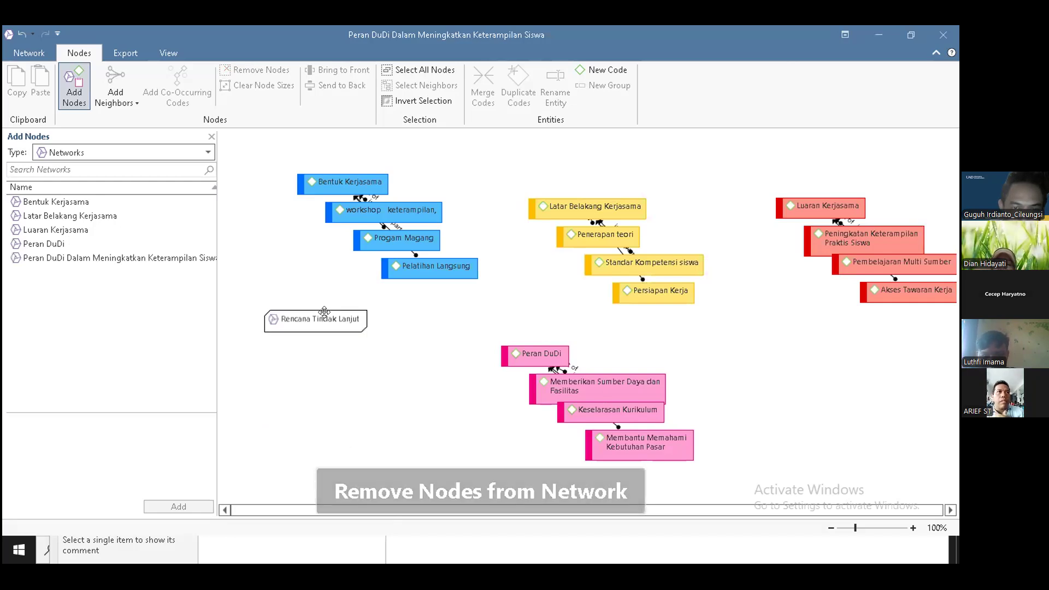
right_click(327, 316)
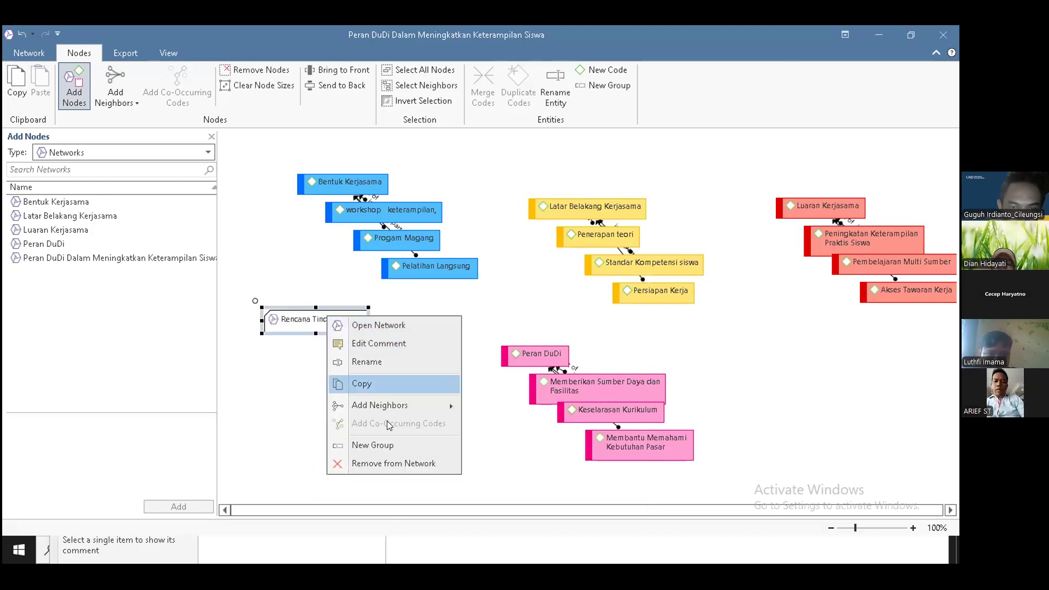
mouse_move(394, 408)
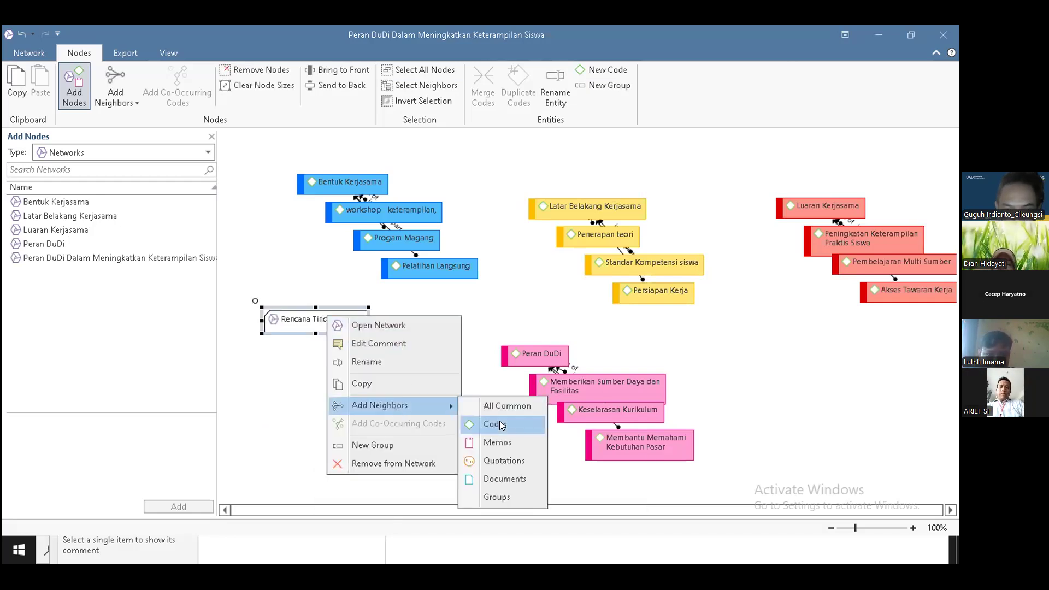
click(495, 425)
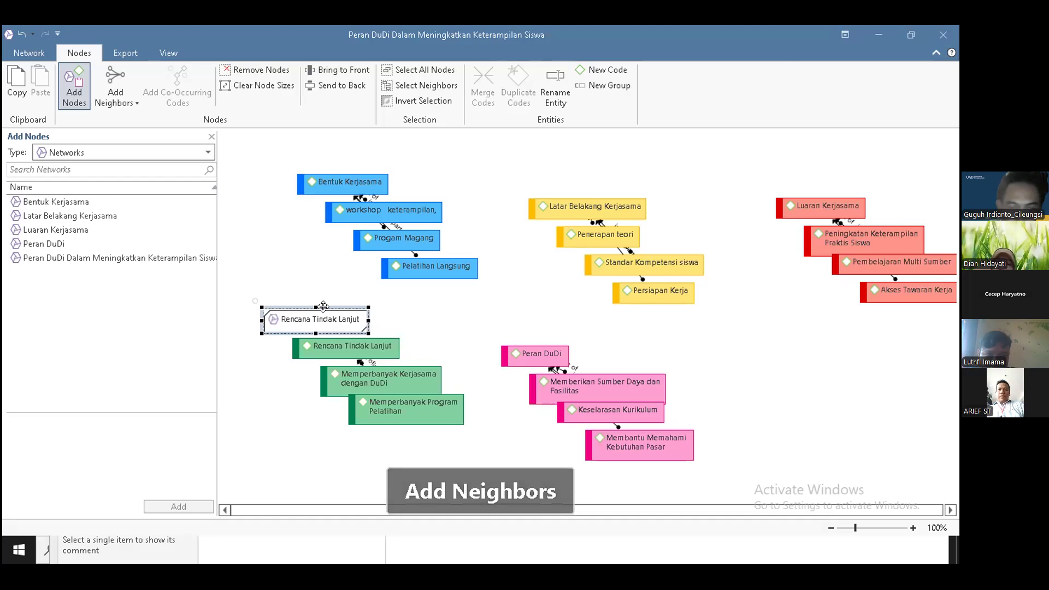
Delete the Rencana Tindak Lanjut network node, leaving only code nodes, and browse the neighbor options.
key(Delete)
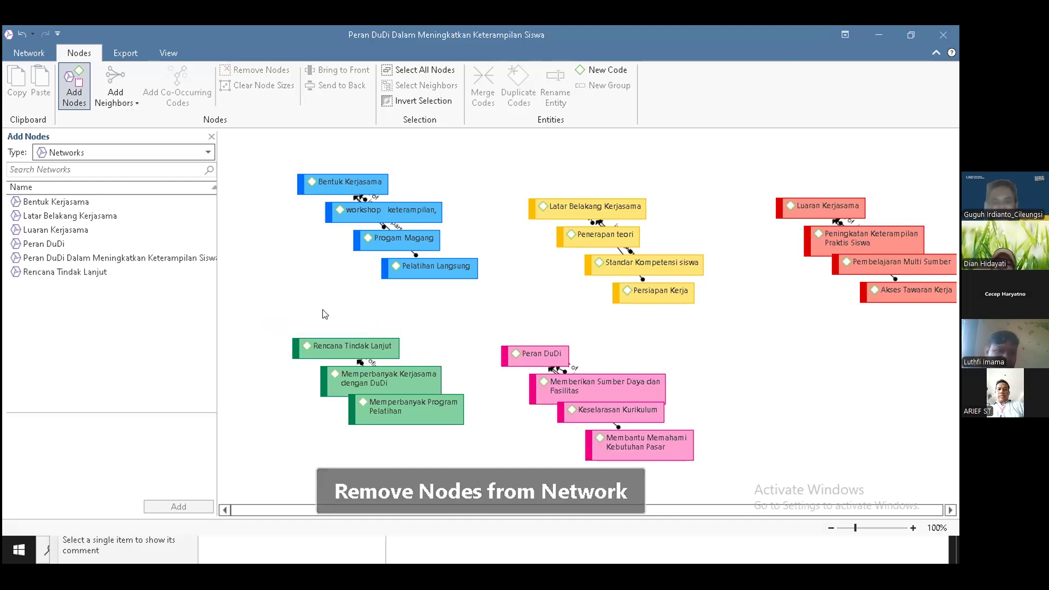
click(150, 257)
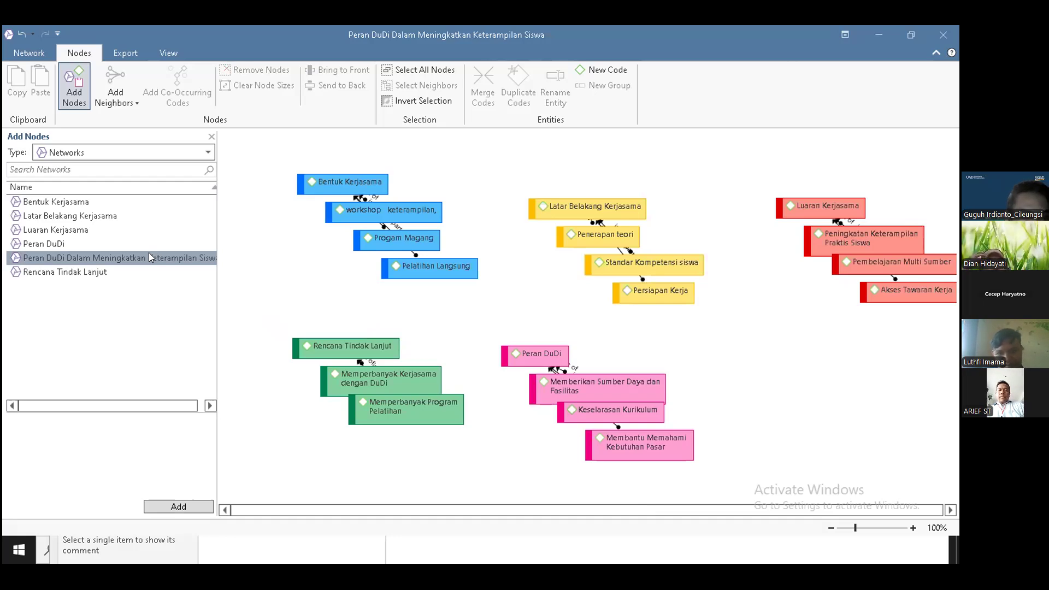
right_click(149, 254)
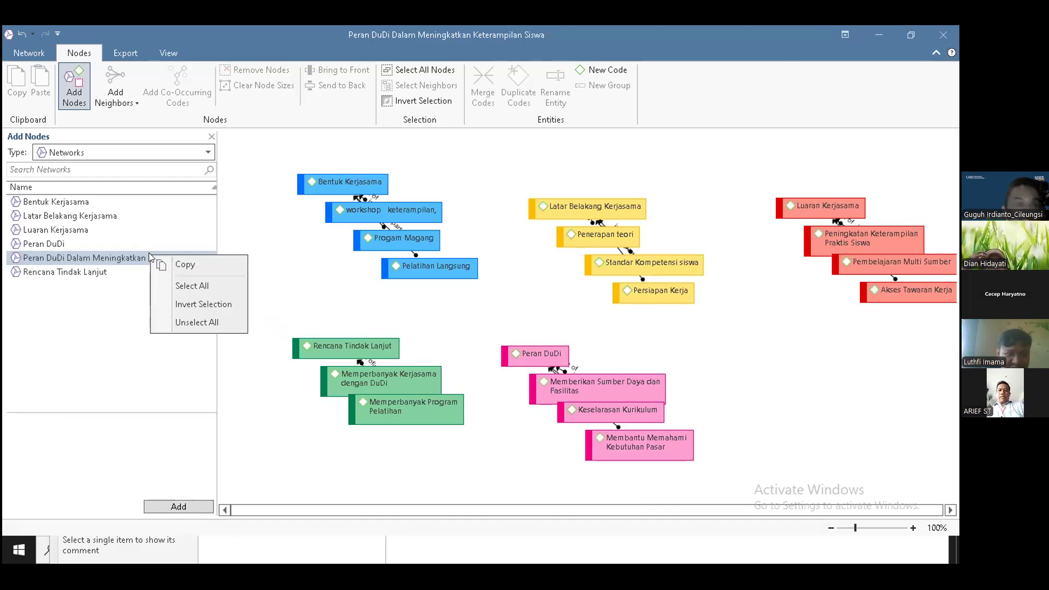
click(262, 225)
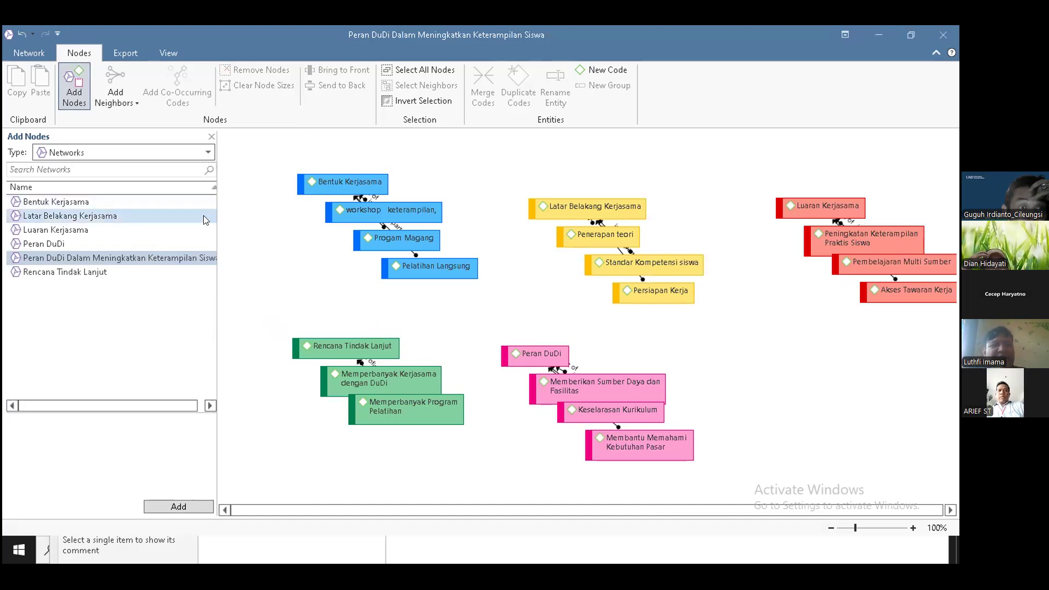
click(121, 104)
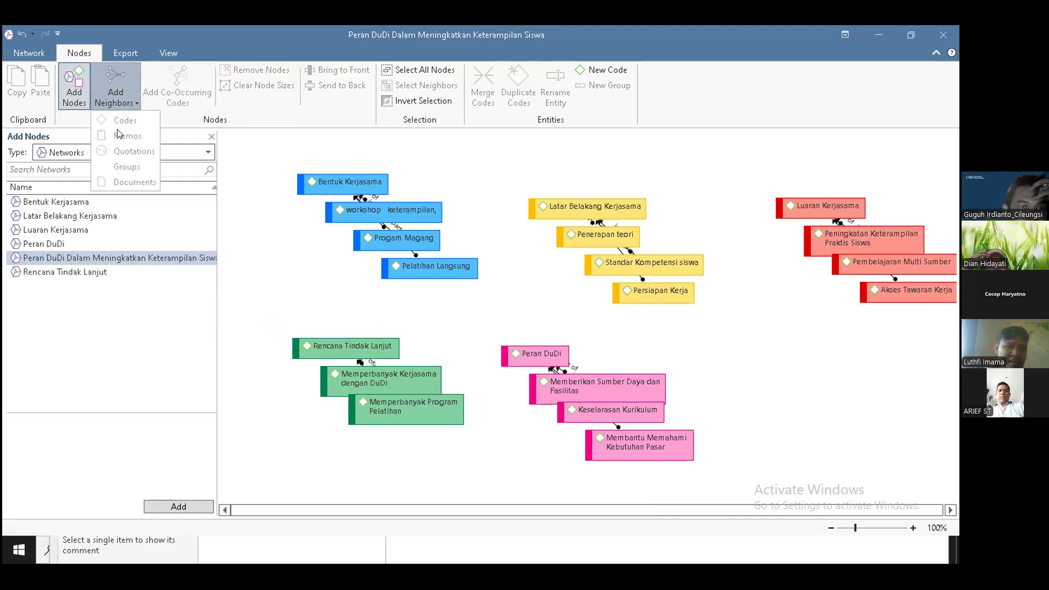
click(187, 137)
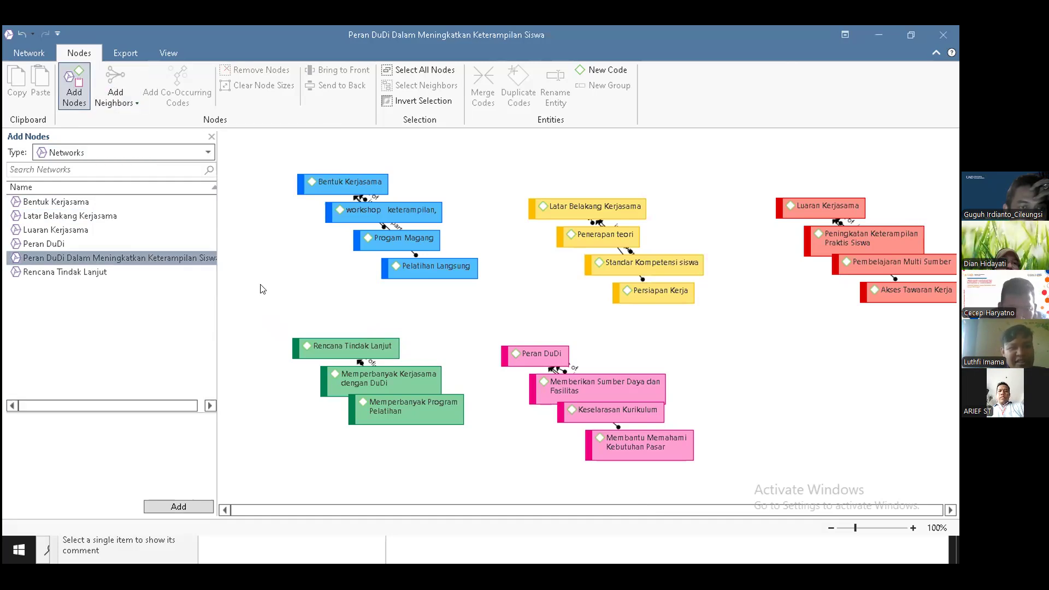
Hide the Add Nodes list to widen the canvas and start a new free code.
click(76, 99)
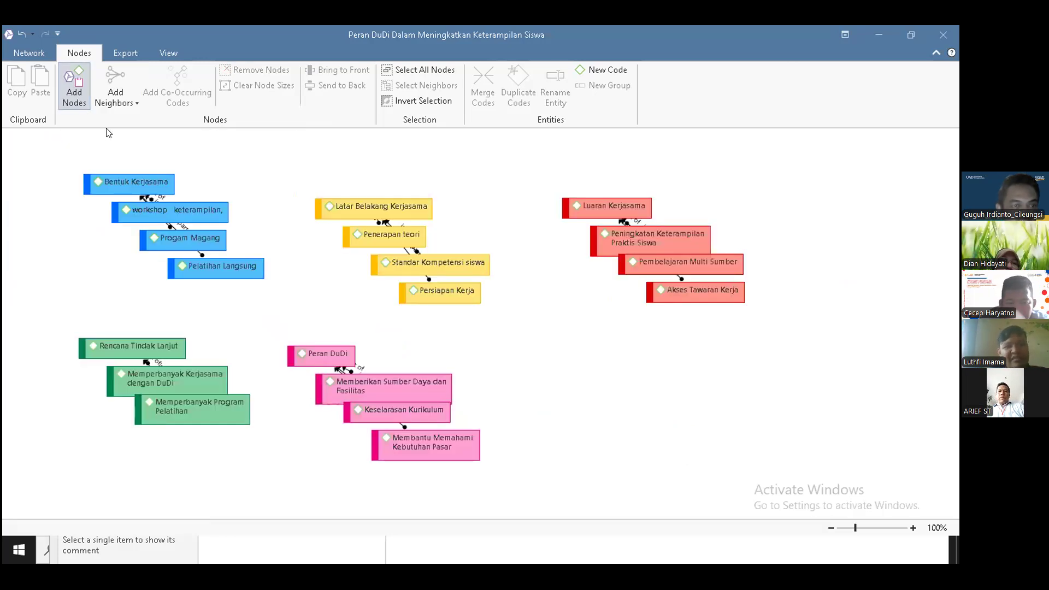
click(133, 102)
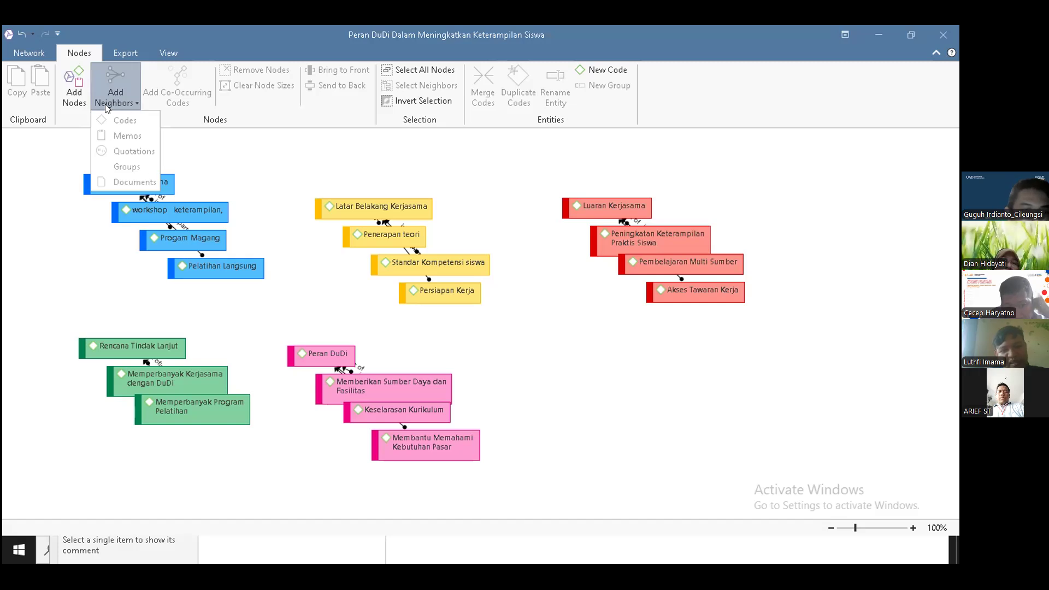
click(289, 212)
right_click(289, 211)
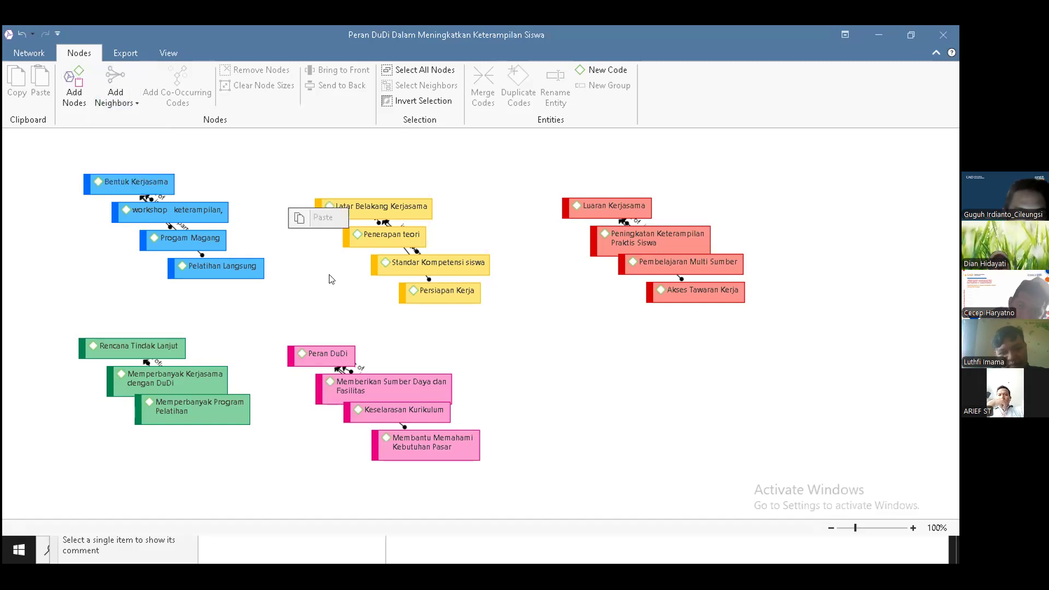
right_click(531, 368)
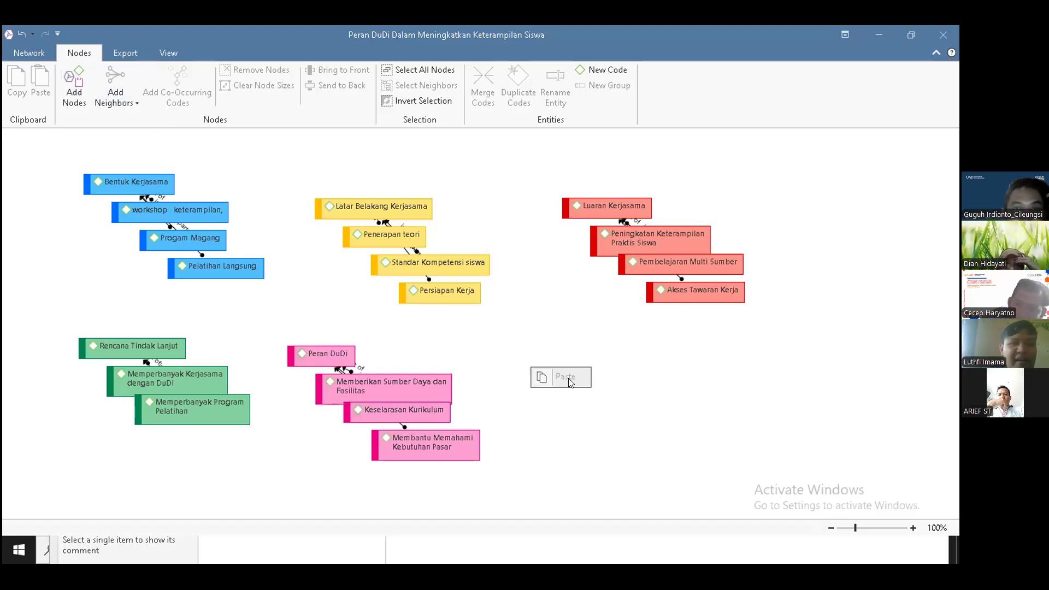
click(503, 167)
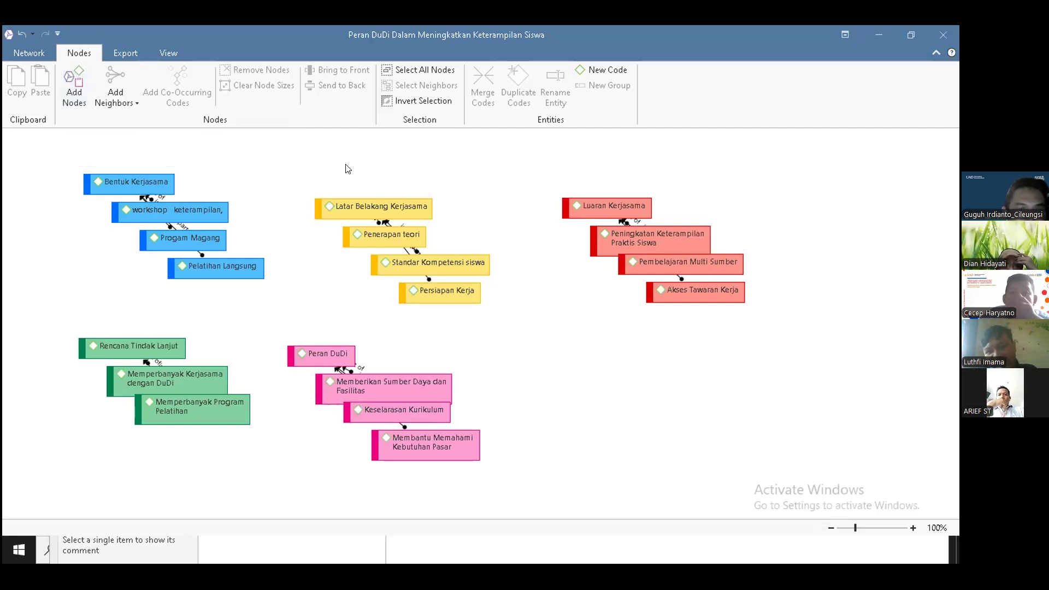
click(600, 69)
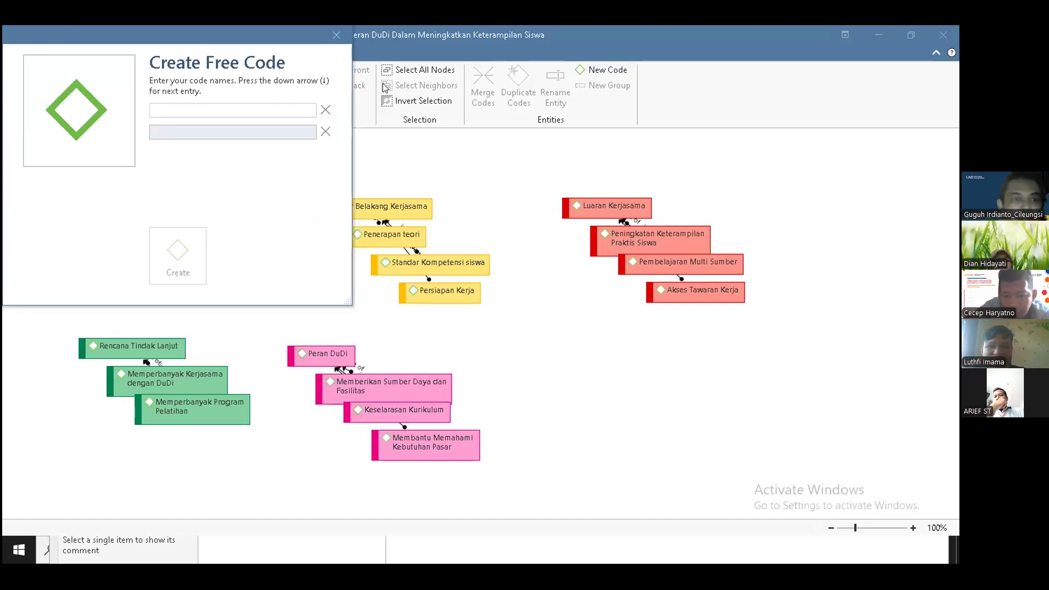
Create the free code 'Peran DuDi Dalam Meningkatkan Keterampilan Siswa', correcting the lowercase 'dal'.
text(P)
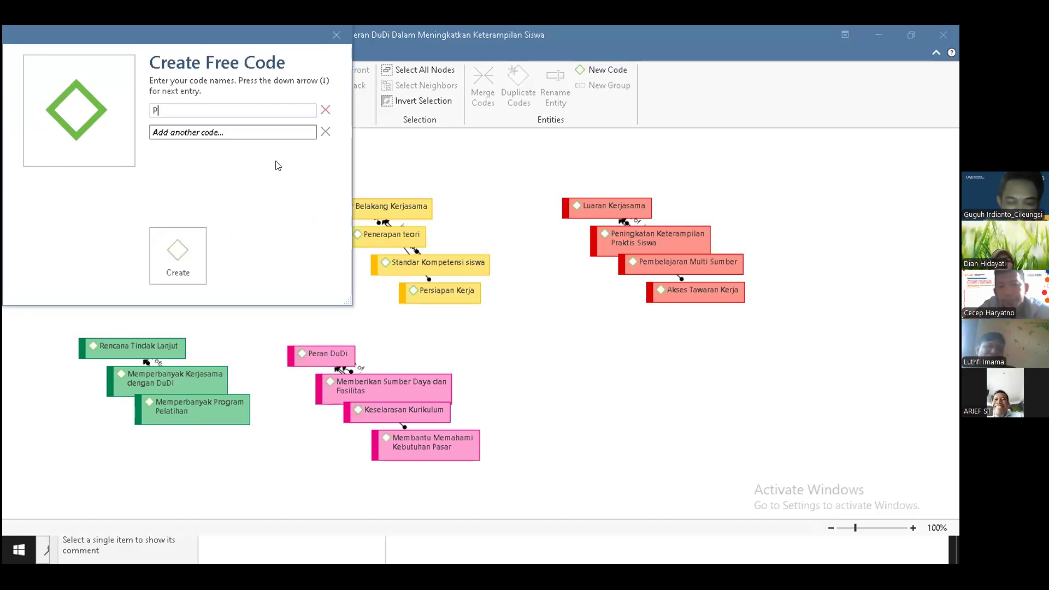
text(eran DuDi)
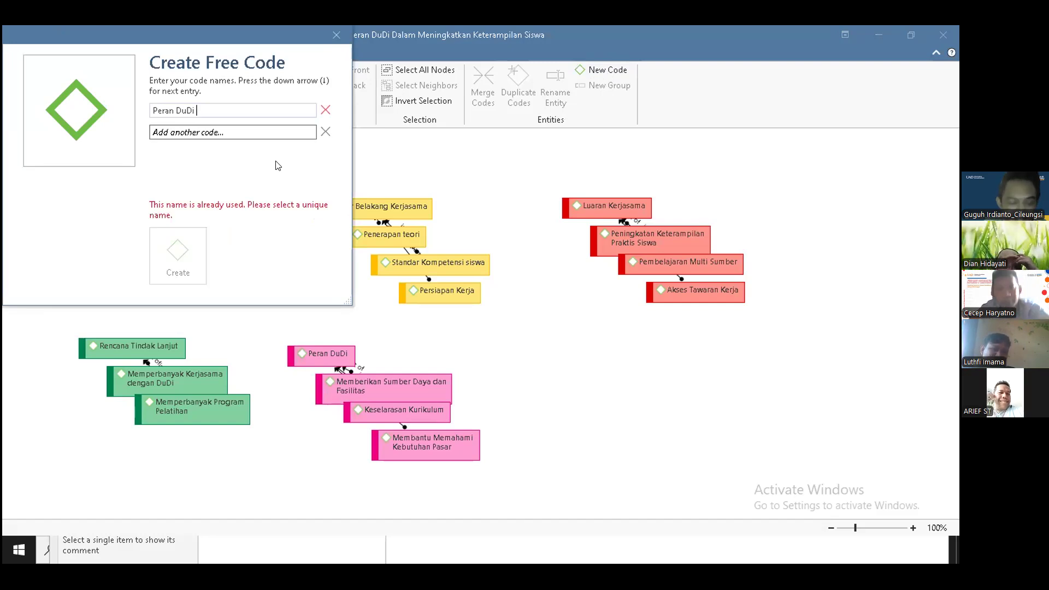
text( dal)
key(BackSpace)
key(BackSpace)
key(BackSpace)
key(BackSpace)
key(BackSpace)
text(Dalam Me)
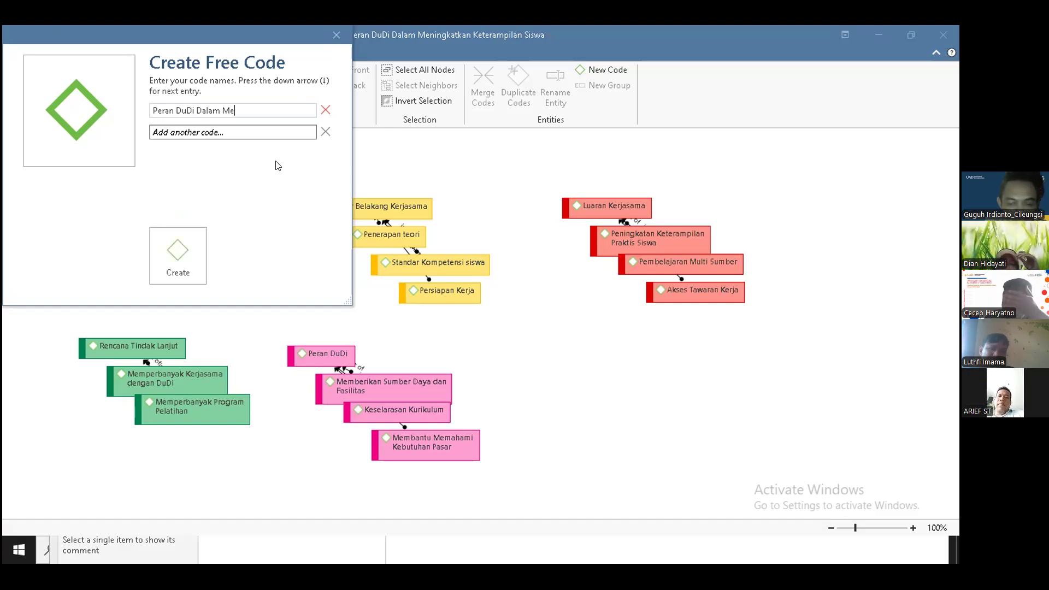
text(ningkatkan )
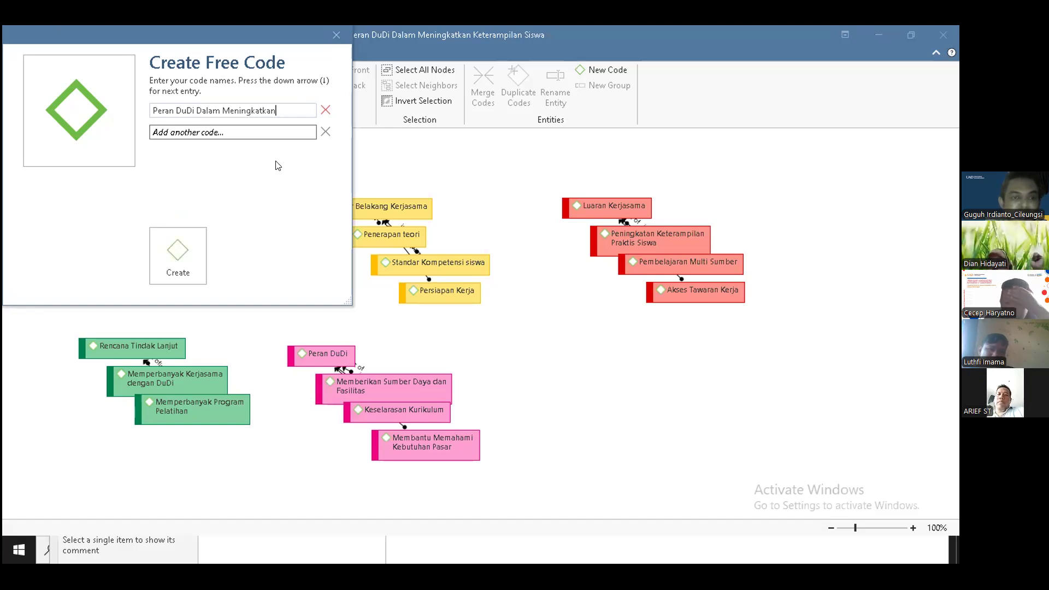
text(Ketera)
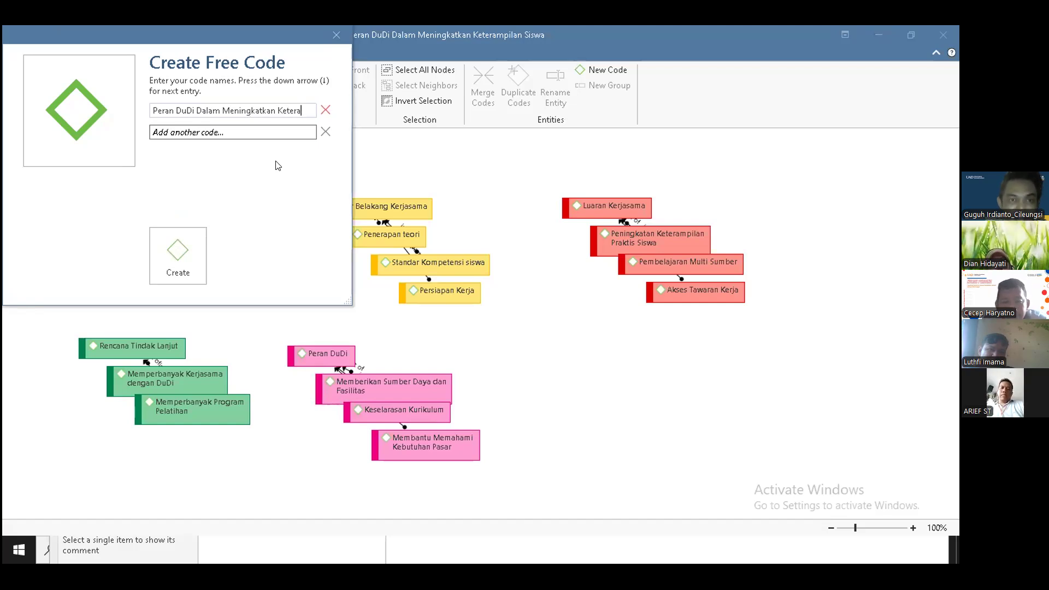
text(mpilan S)
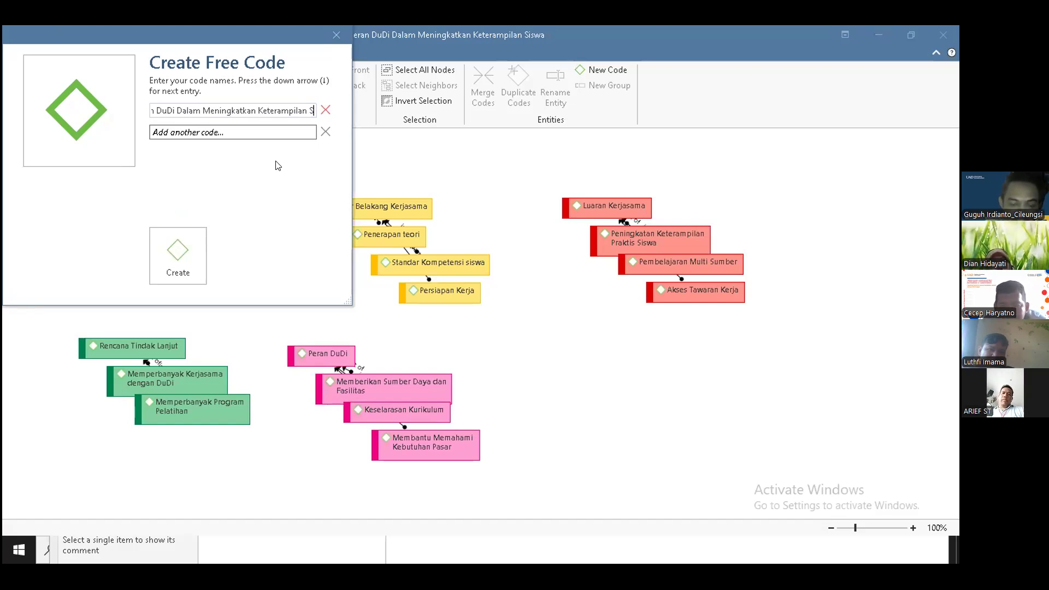
text(iswa)
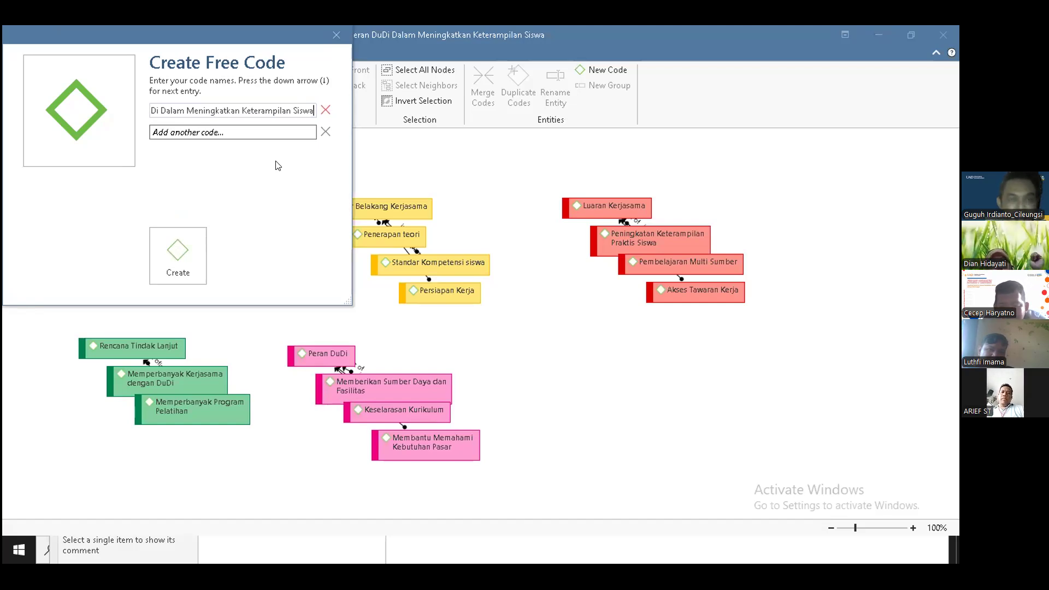
click(175, 261)
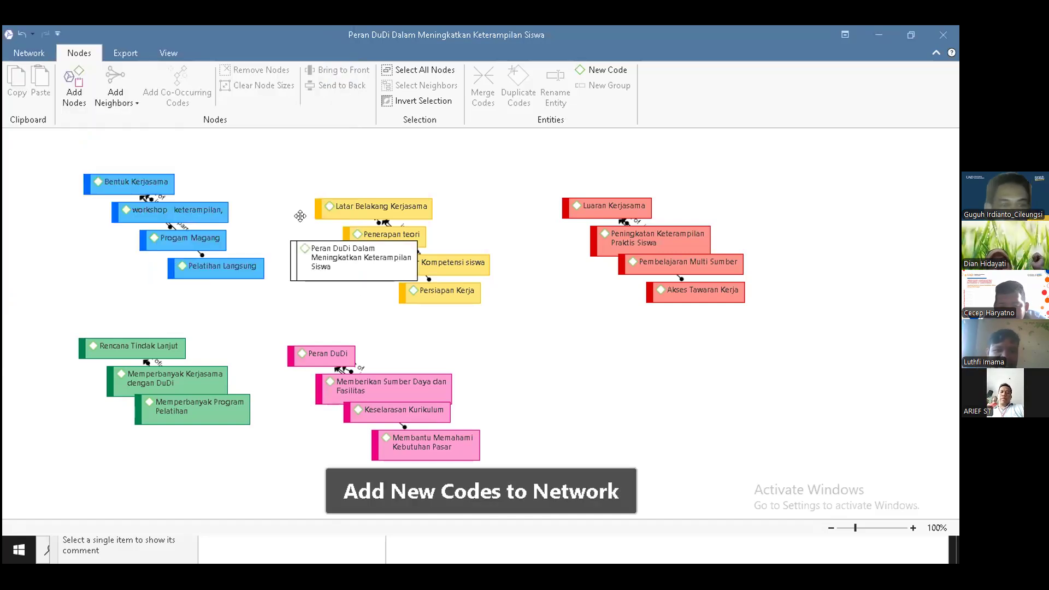
Move the central code to the canvas top and link Bentuk Kerjasama to it as 'is part of'.
drag(335, 257, 289, 148)
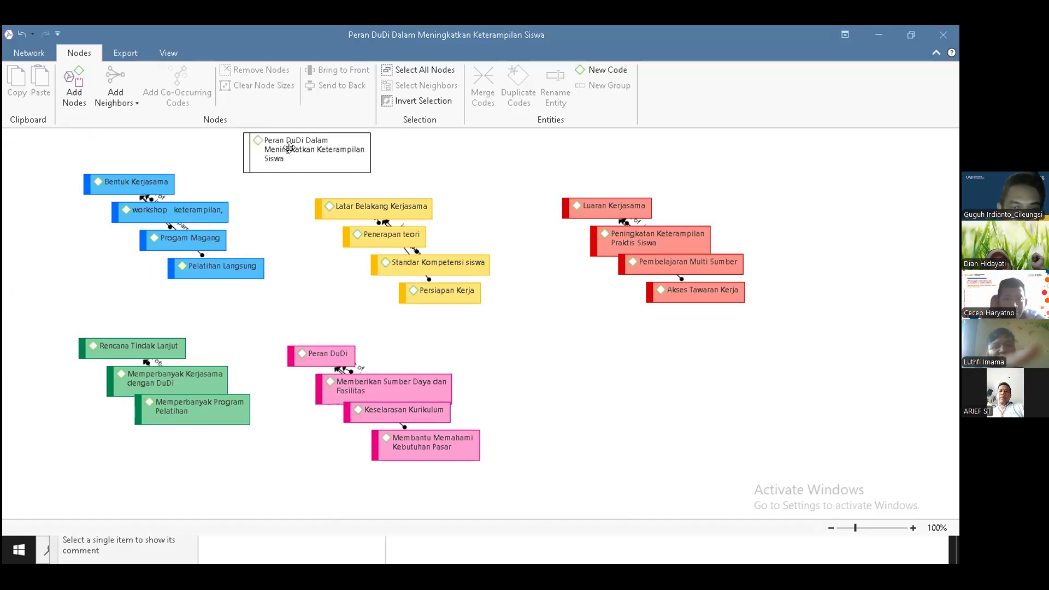
click(145, 180)
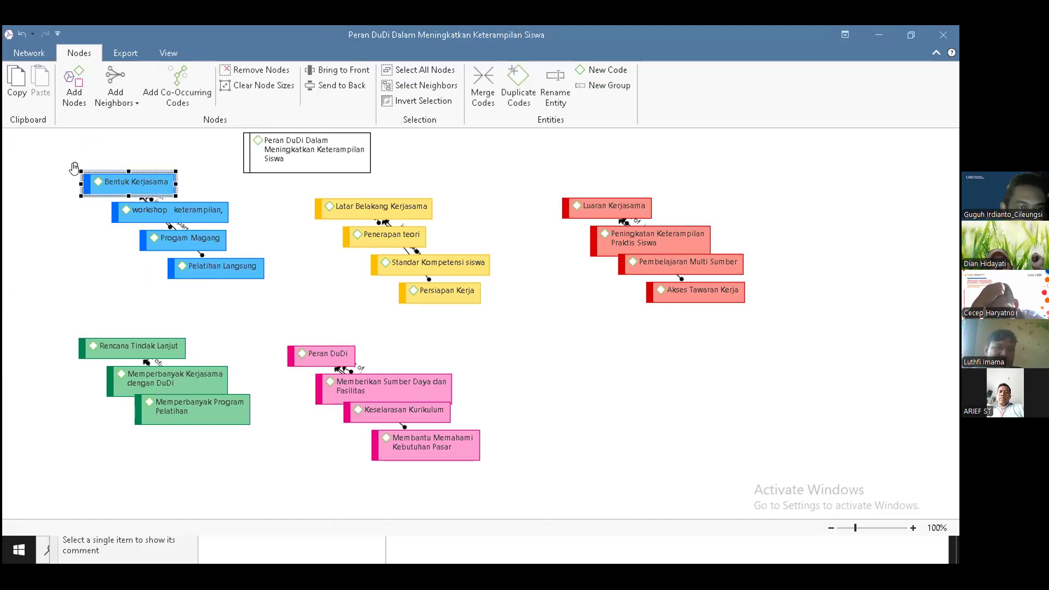
drag(74, 168, 241, 160)
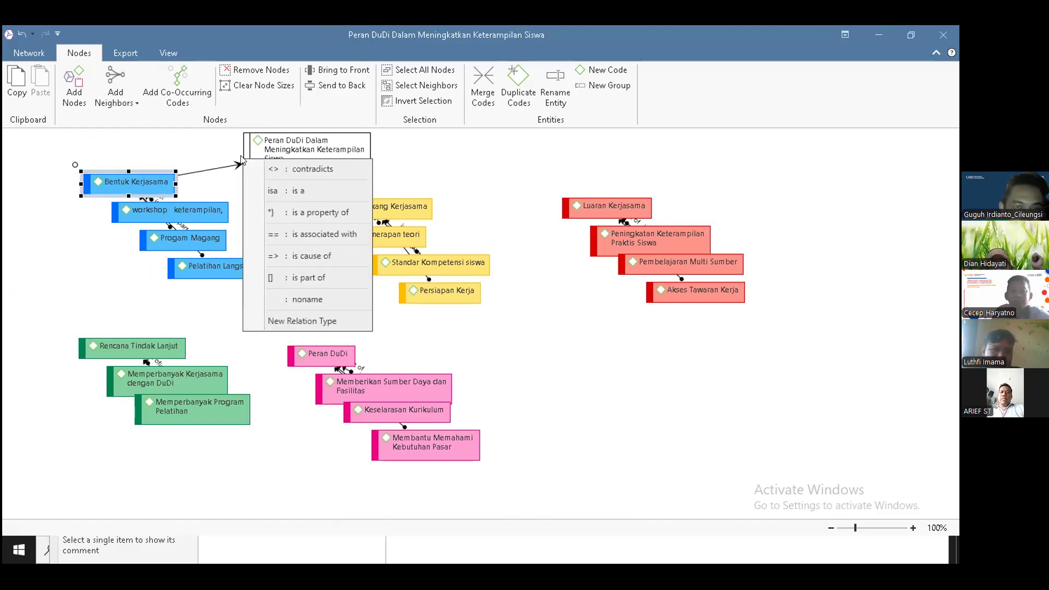
click(329, 278)
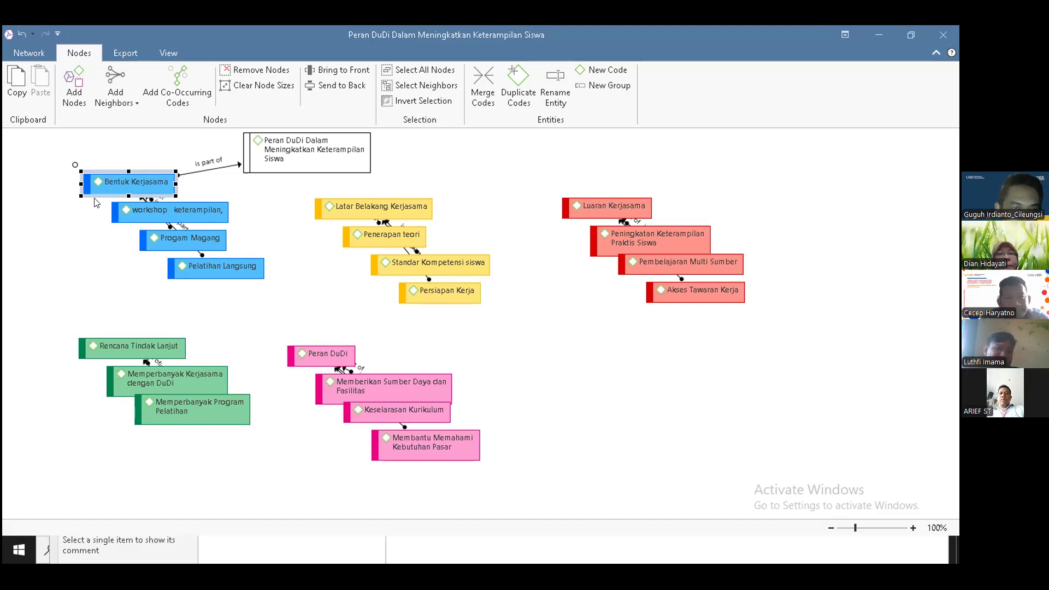
drag(91, 190, 65, 187)
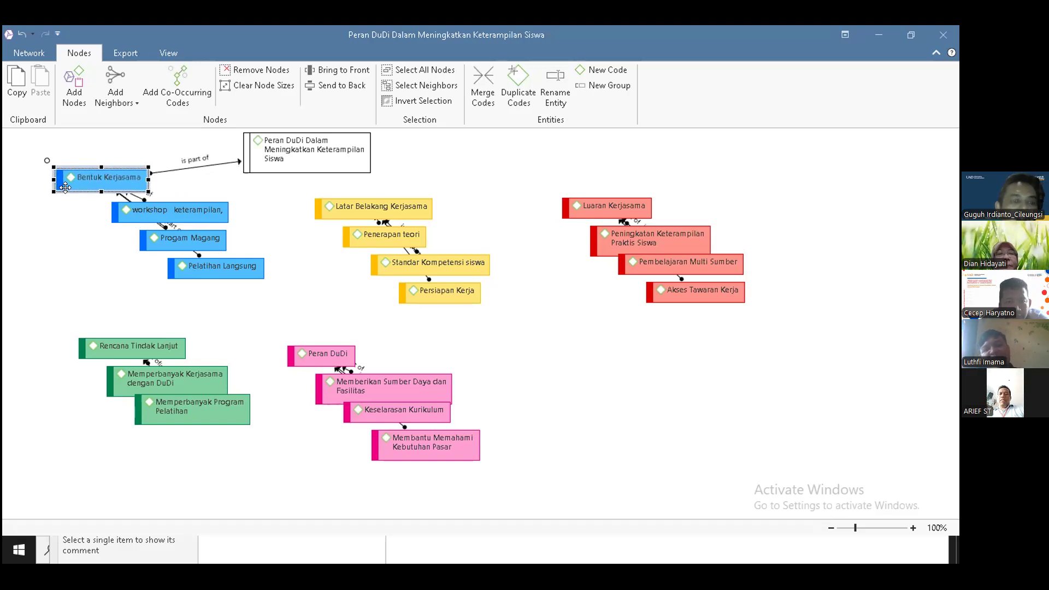
click(290, 250)
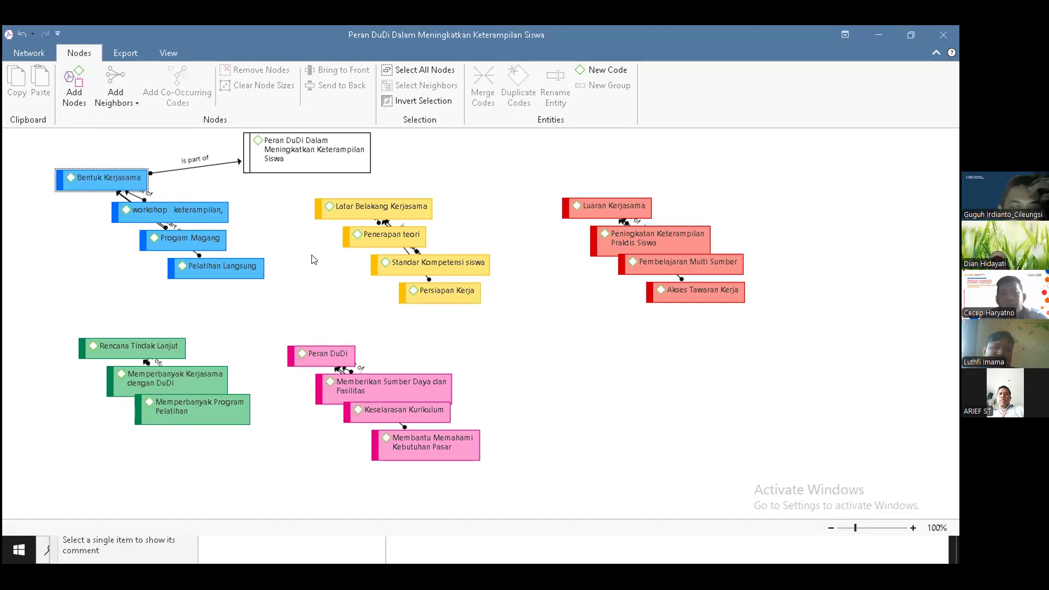
Link Rencana Tindak Lanjut and Latar Belakang Kerjasama to the central code as 'is part of'.
click(161, 345)
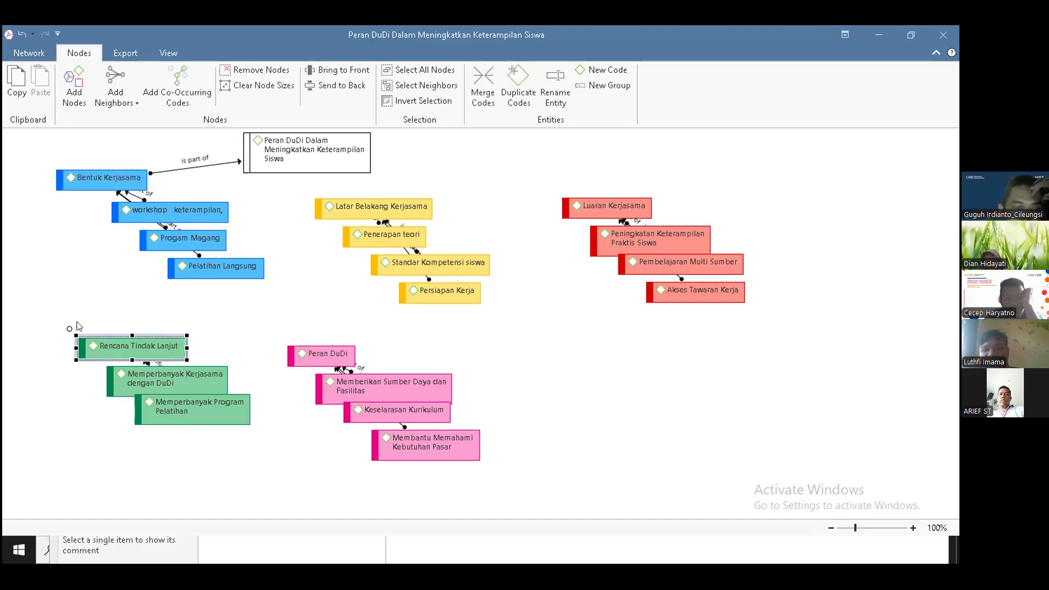
drag(68, 332, 267, 165)
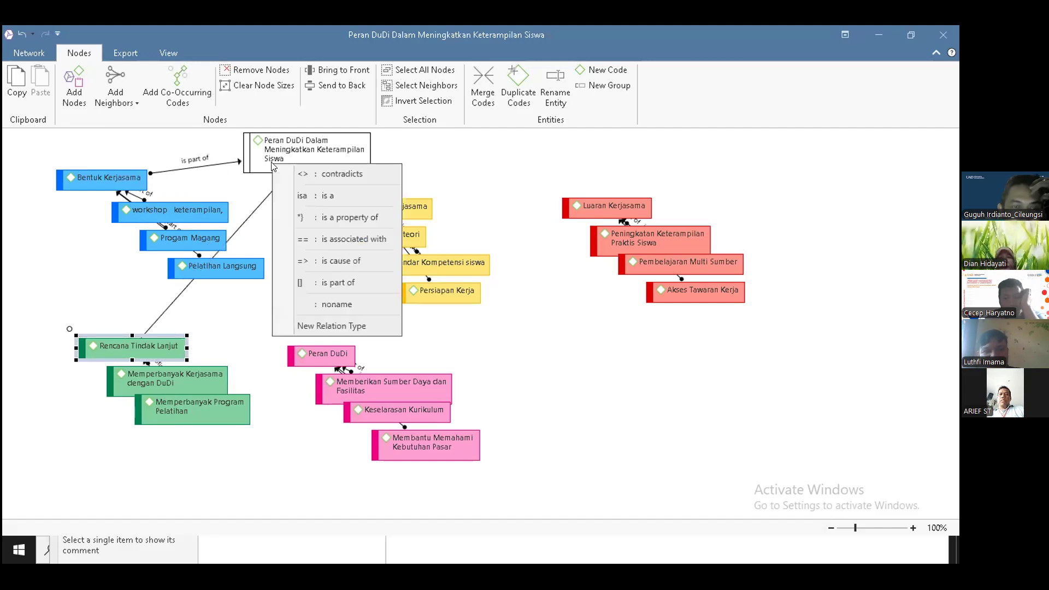
click(329, 283)
click(339, 201)
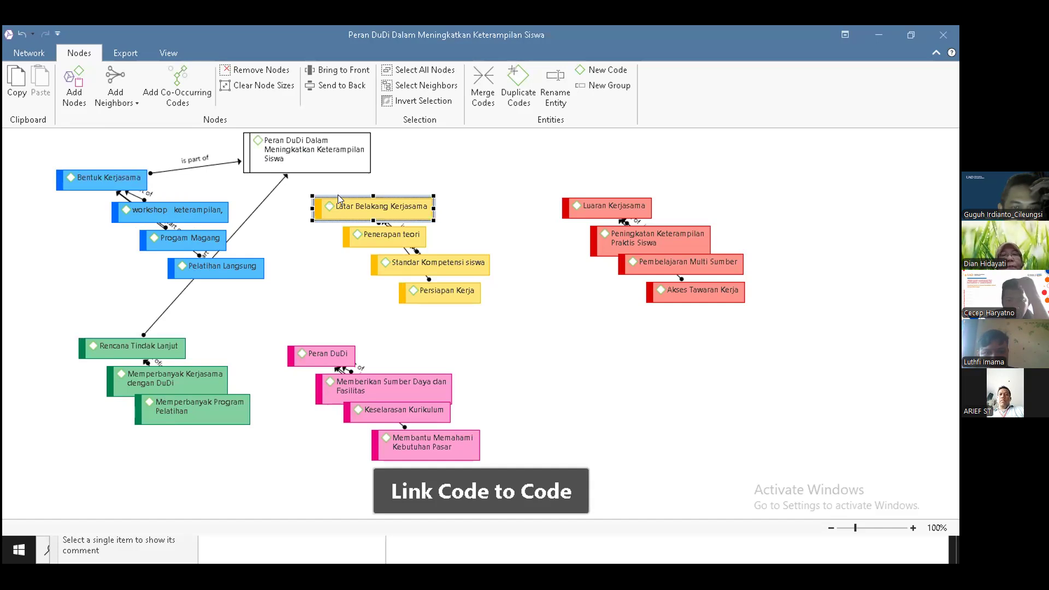
drag(306, 190, 295, 164)
click(350, 277)
Link the remaining group codes, including Luaran Kerjasama, to the central code as 'is part of'.
click(291, 352)
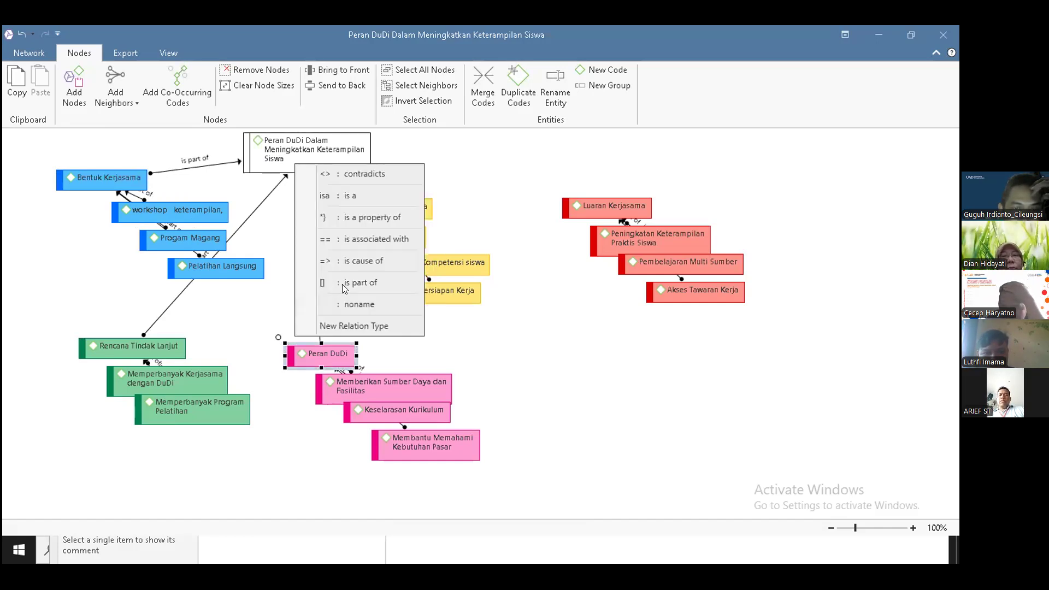
click(569, 213)
drag(356, 168, 356, 166)
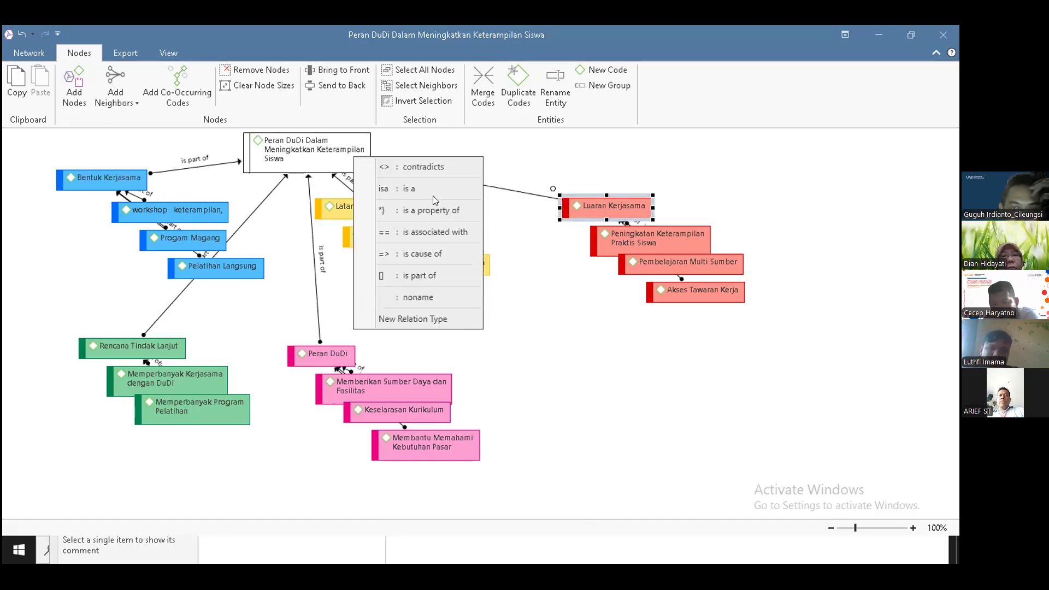
click(458, 274)
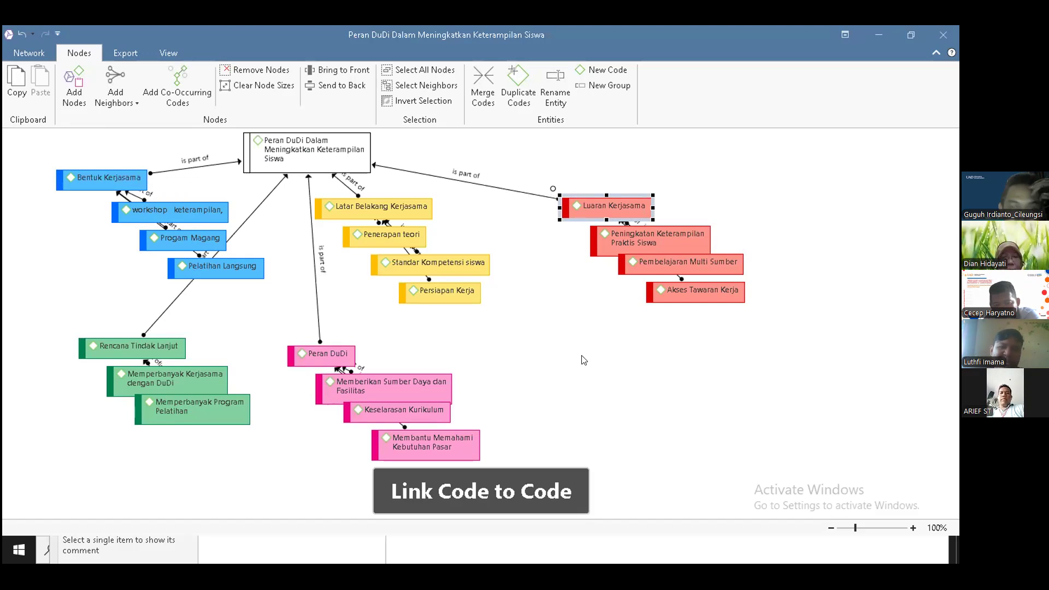
click(583, 360)
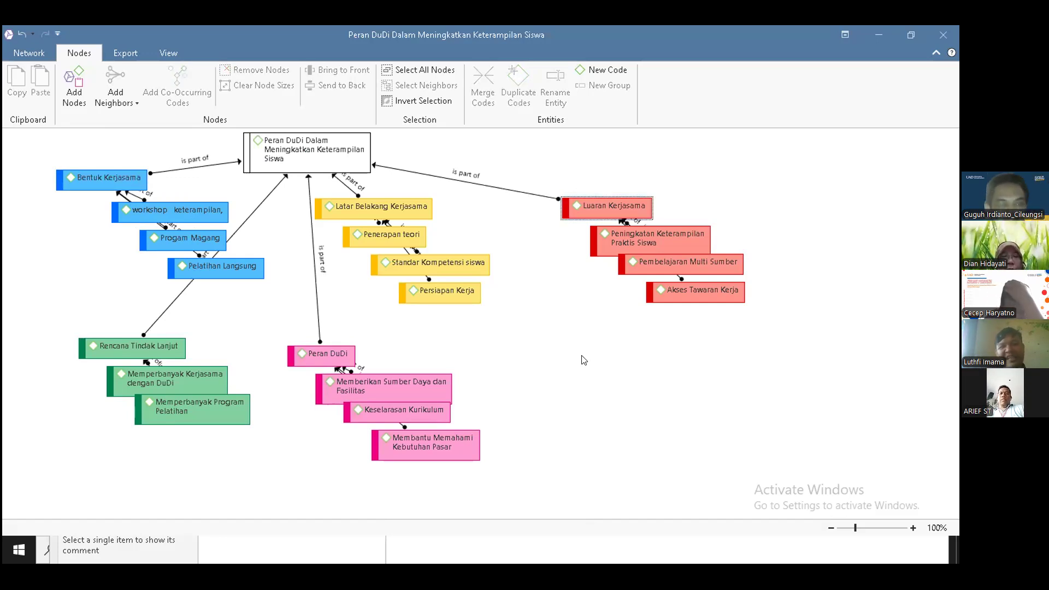
click(348, 147)
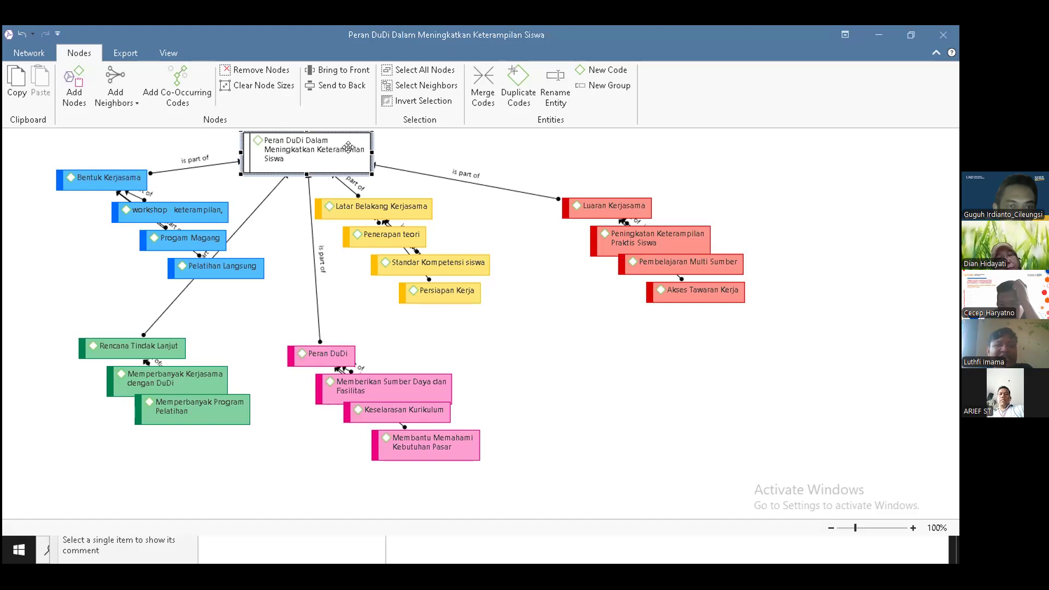
click(508, 224)
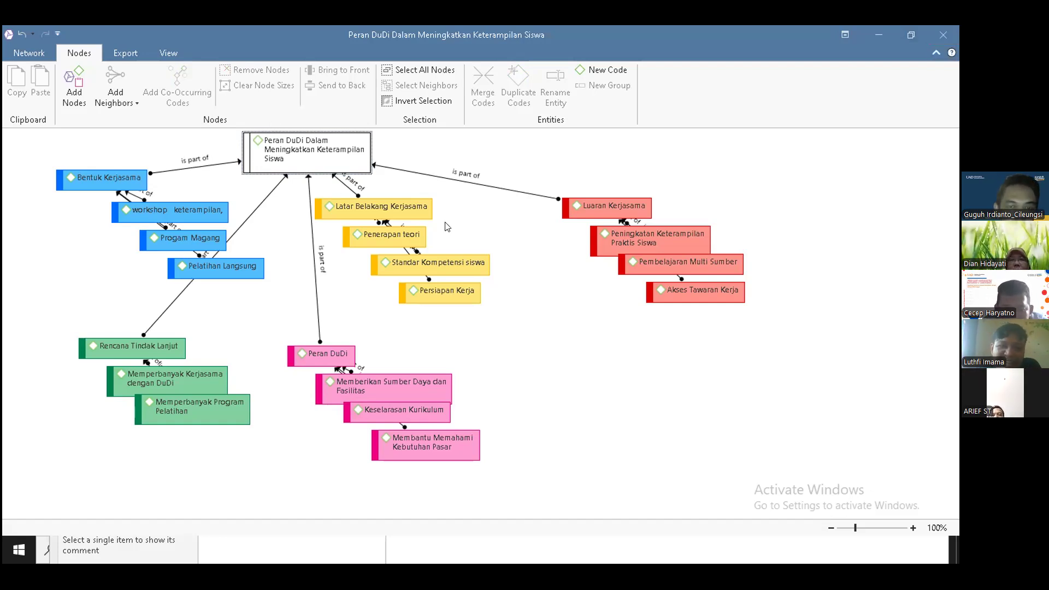
Show the View ribbon's Layout dropdown listing the automatic network layouts.
right_click(475, 223)
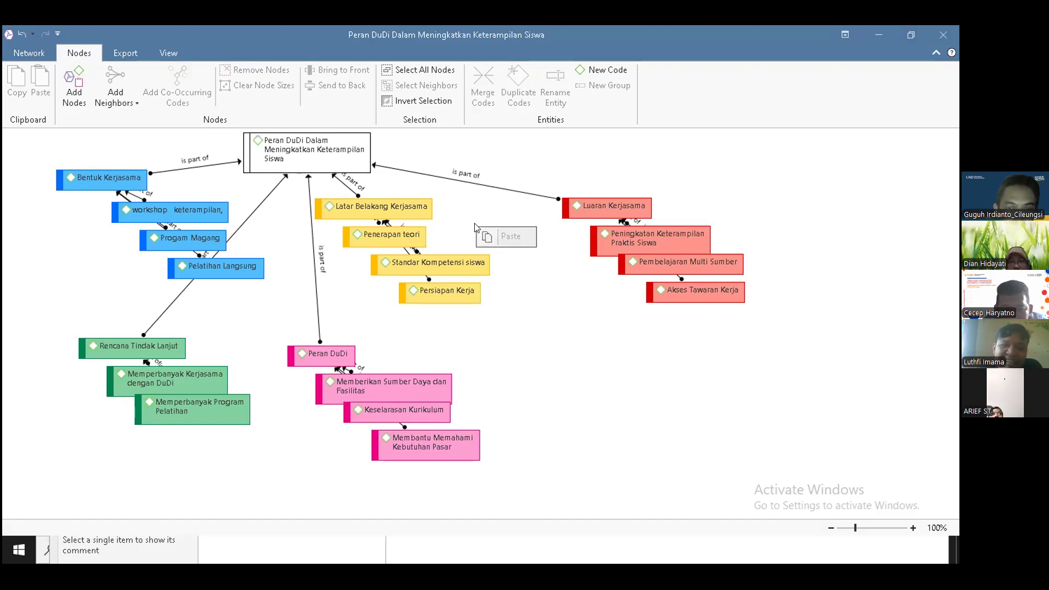
right_click(567, 361)
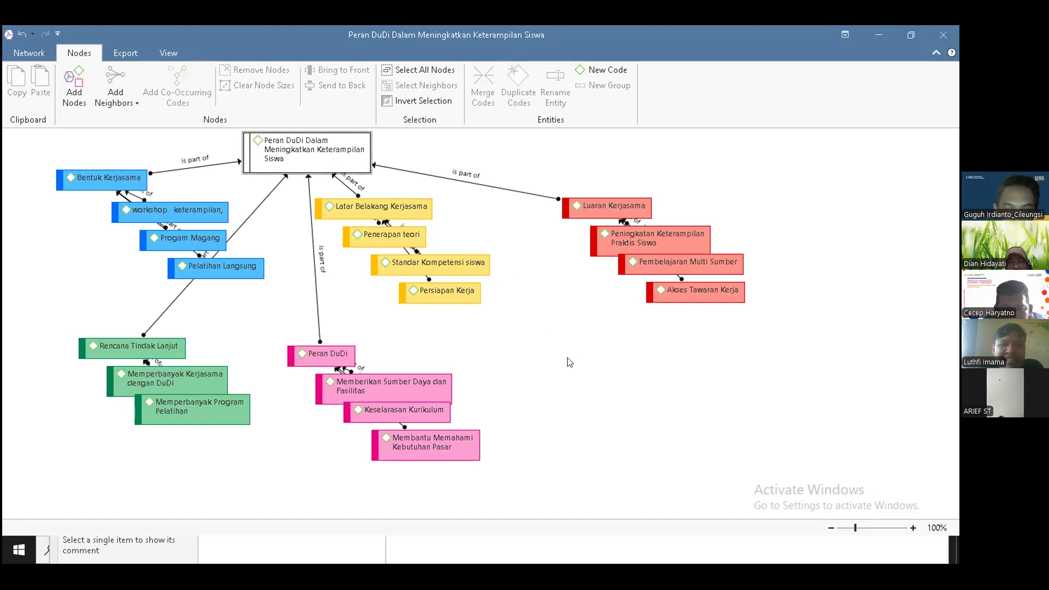
right_click(556, 273)
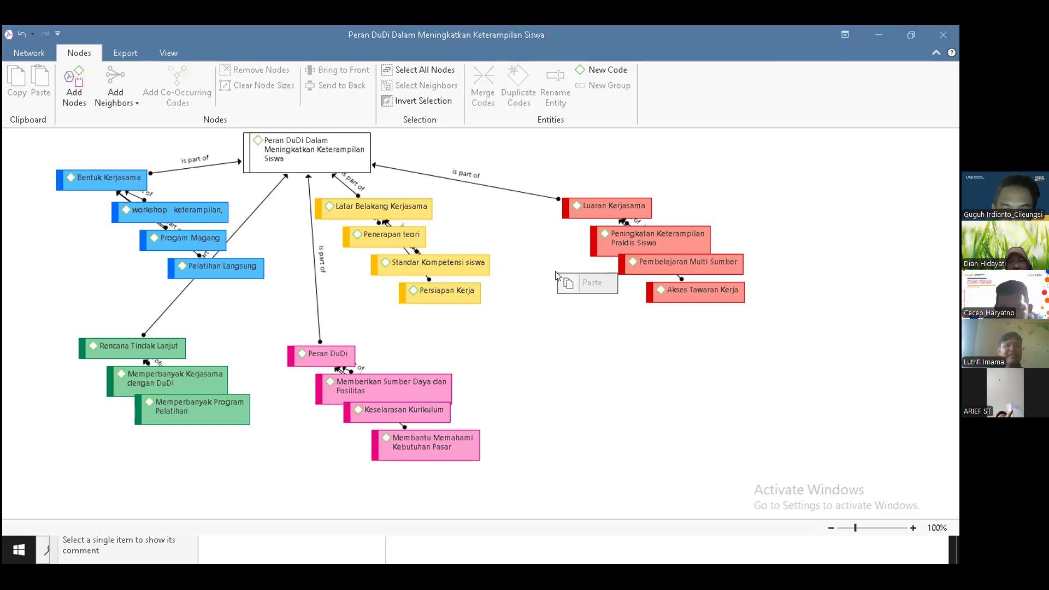
click(537, 328)
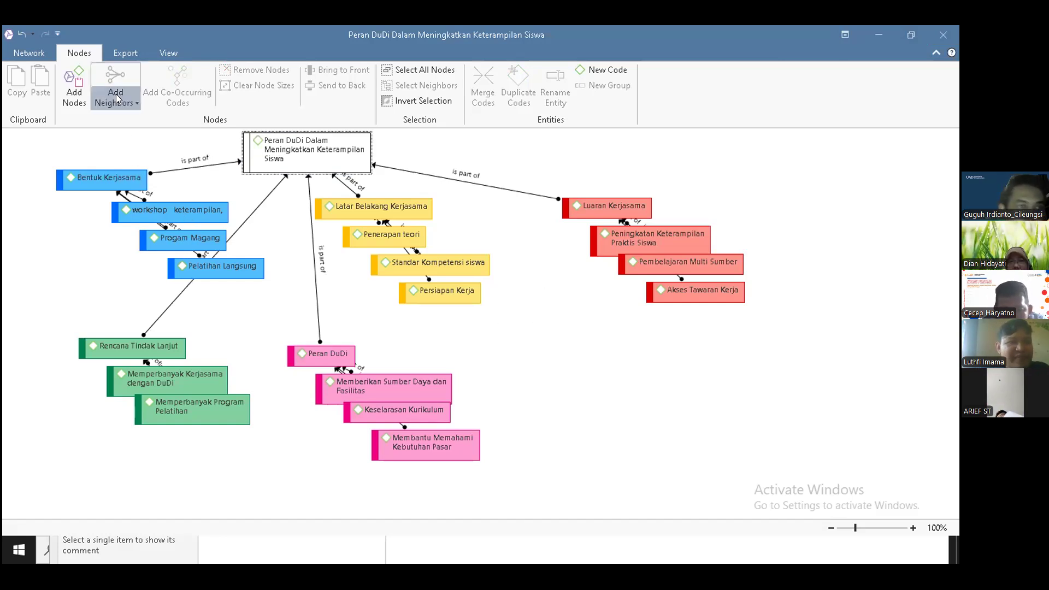
click(161, 53)
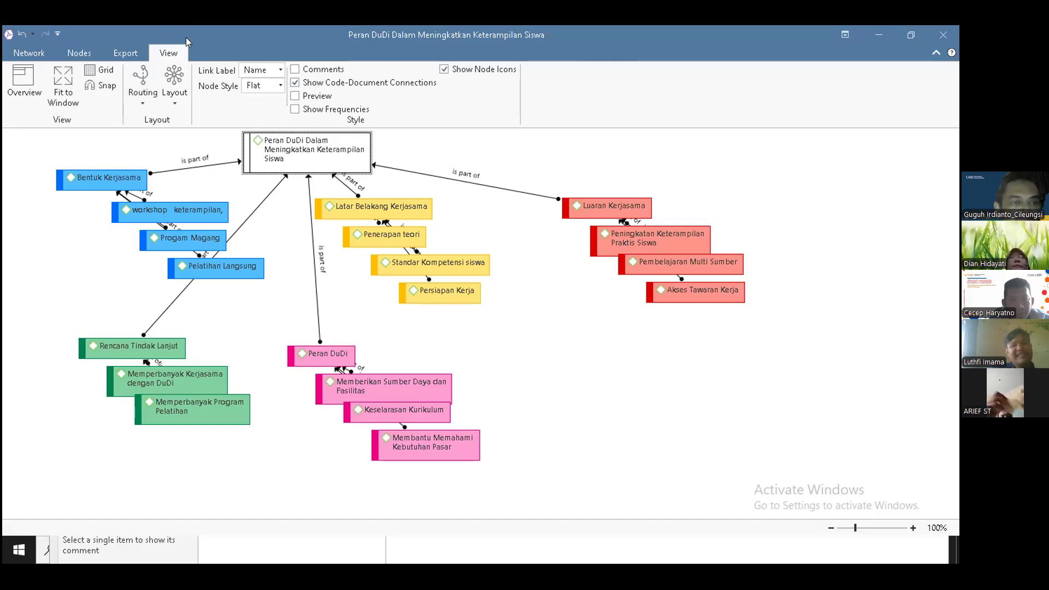
click(176, 99)
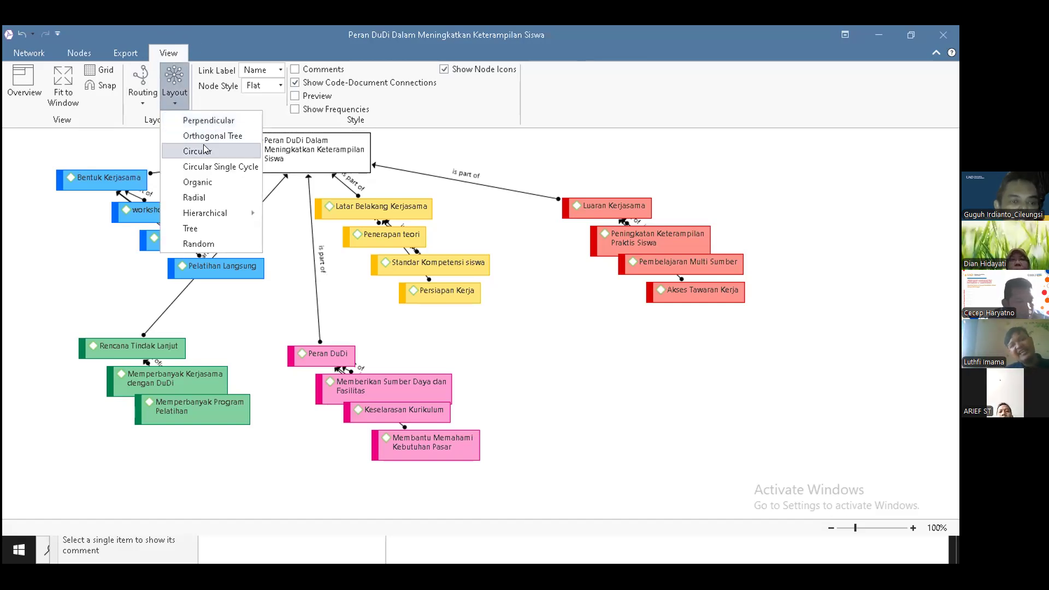
Apply the Perpendicular automatic layout to the Peran DuDi network.
mouse_move(229, 212)
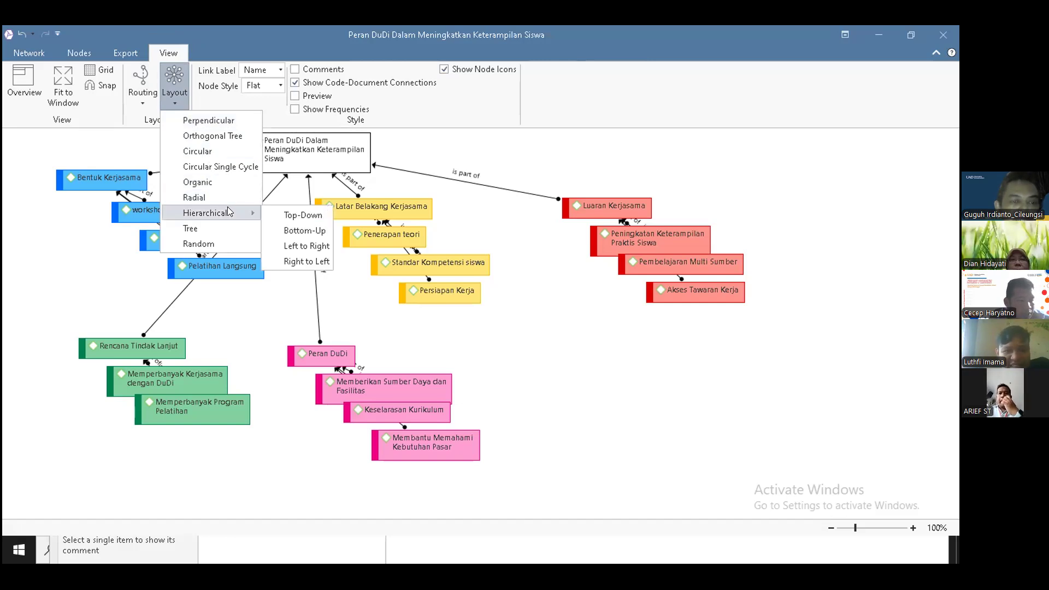
click(217, 121)
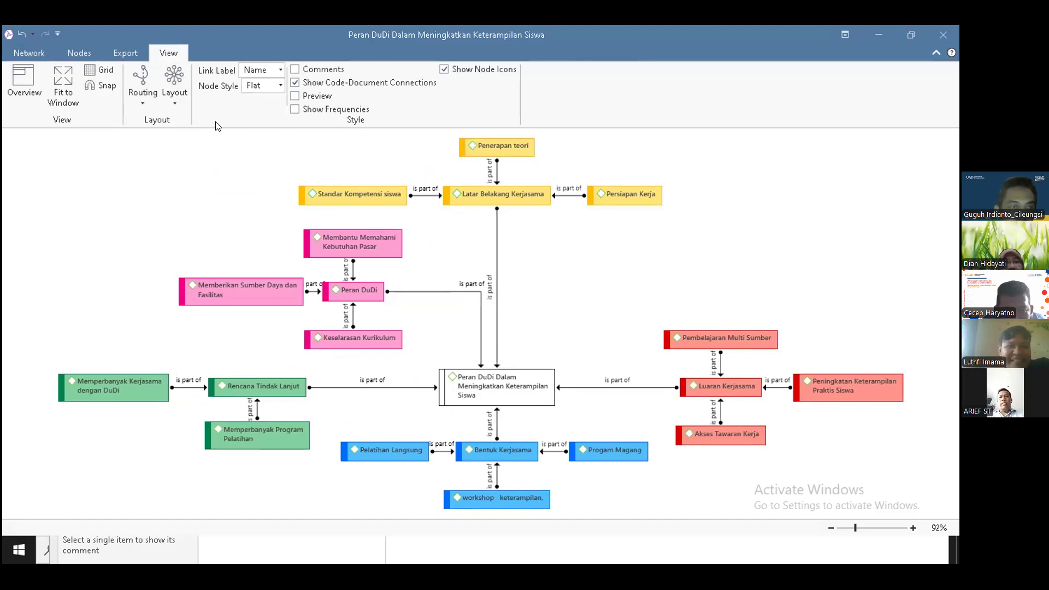
click(28, 53)
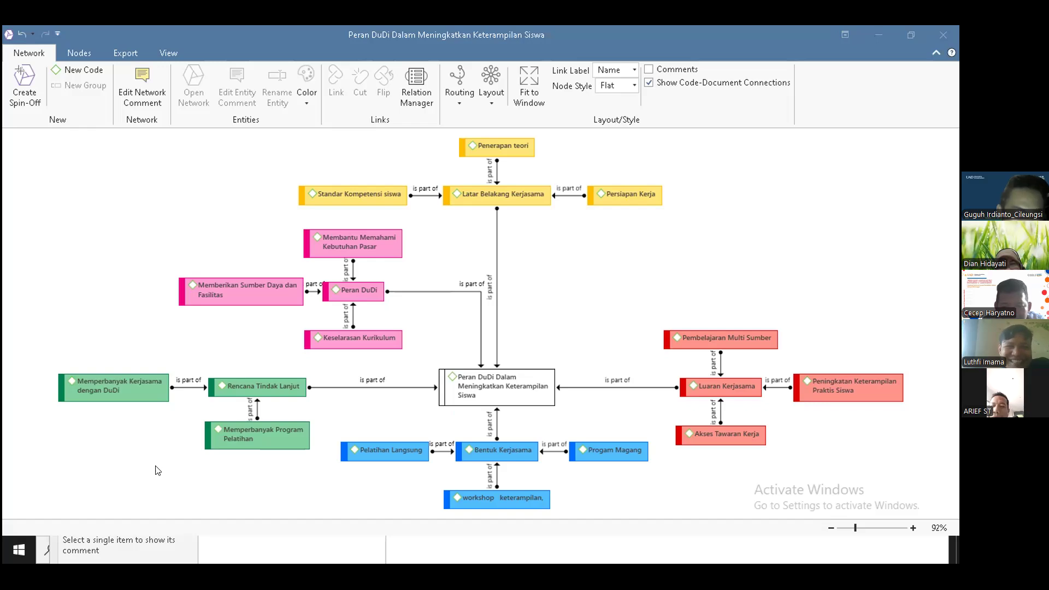
Close the Peran DuDi network editor window.
click(597, 262)
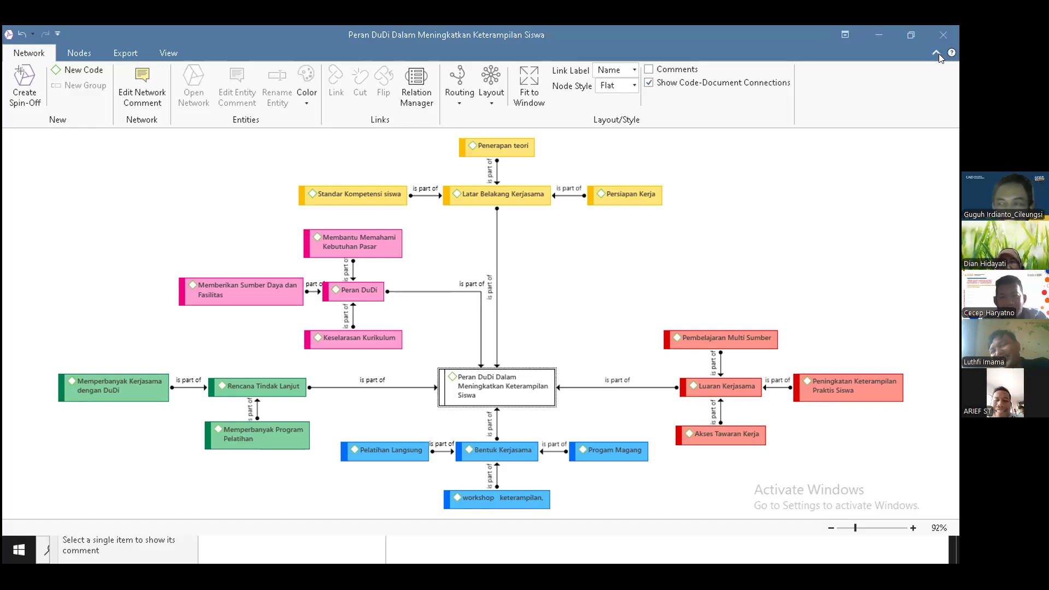
click(941, 35)
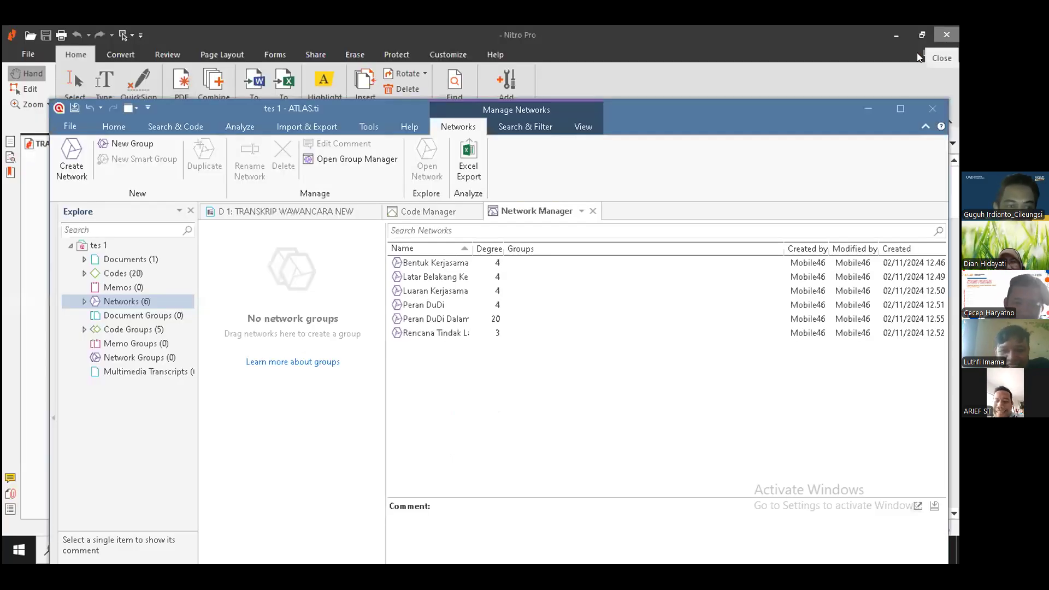
Reopen the Peran DuDi network from the Network Manager and maximize its editor window.
click(581, 318)
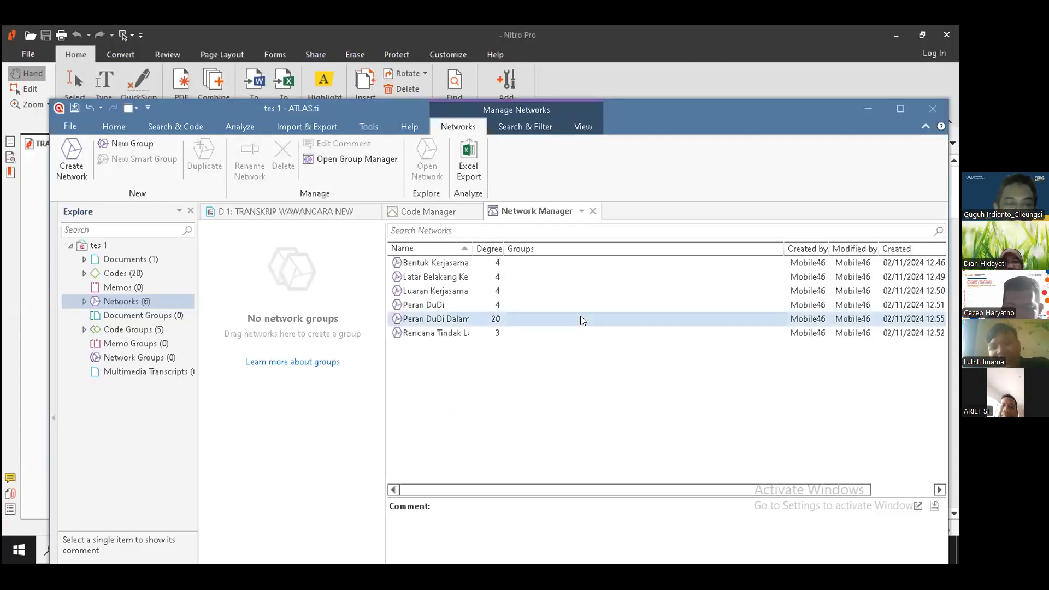
click(506, 290)
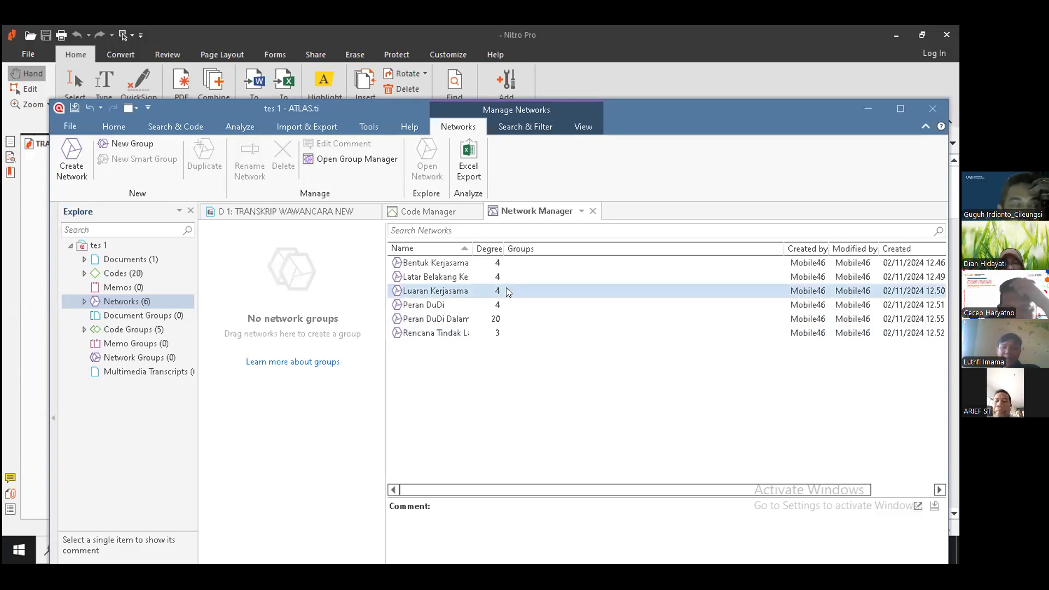
click(116, 301)
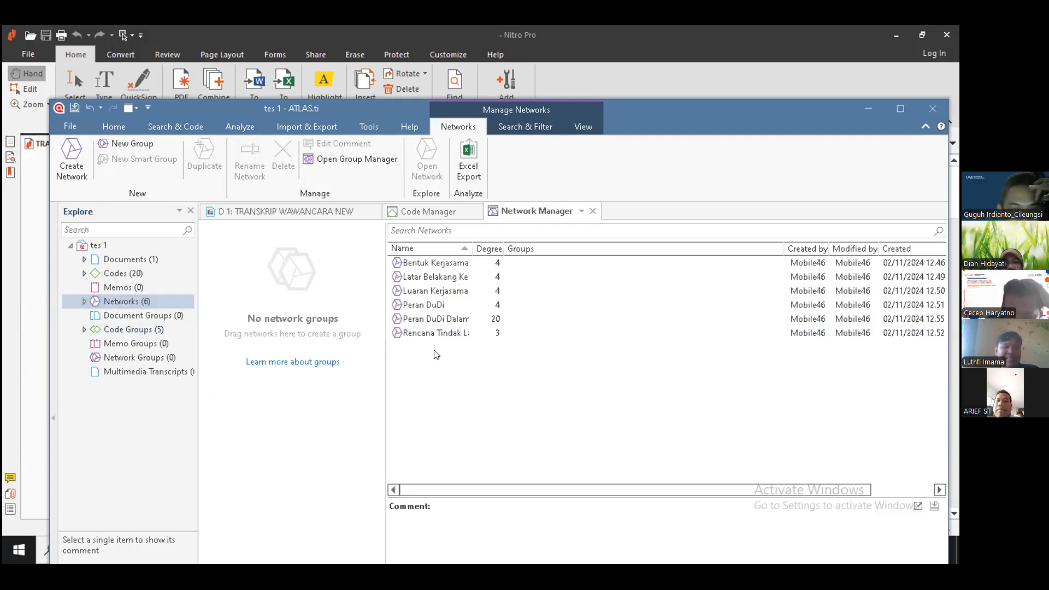
drag(473, 248, 613, 268)
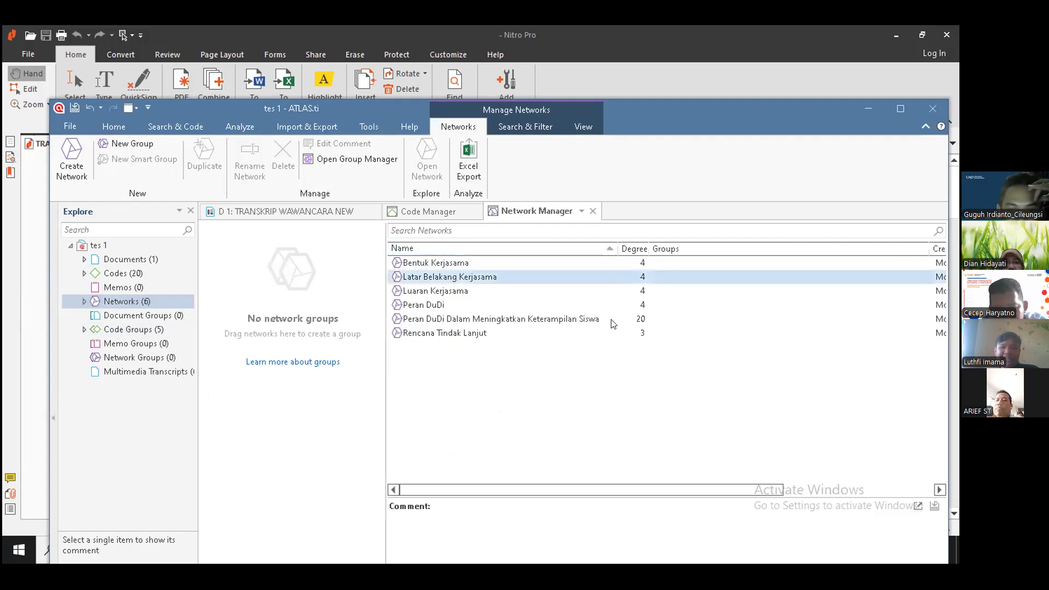
click(543, 324)
click(542, 323)
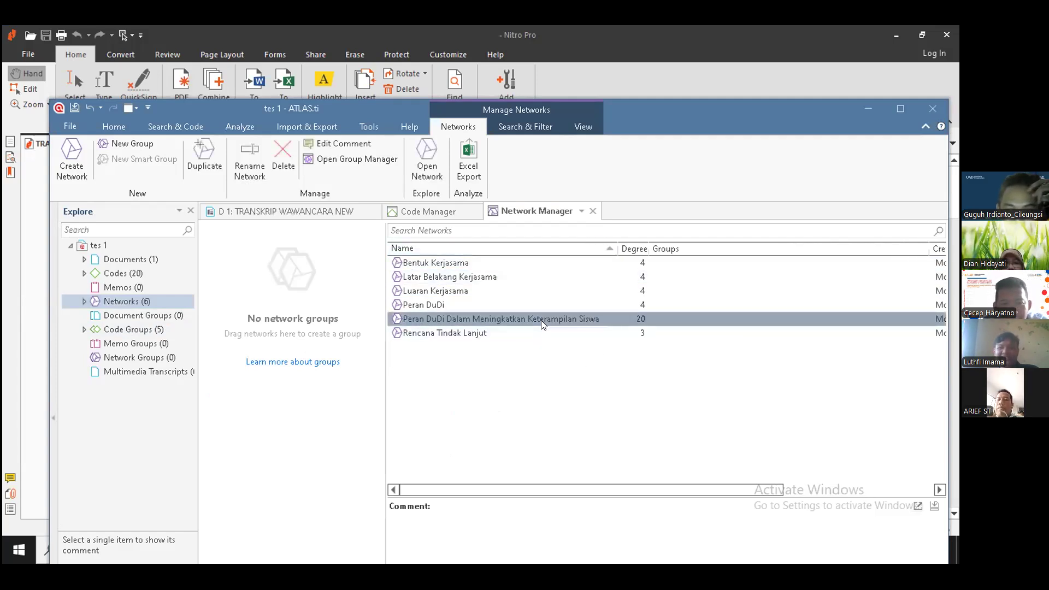
double_click(541, 321)
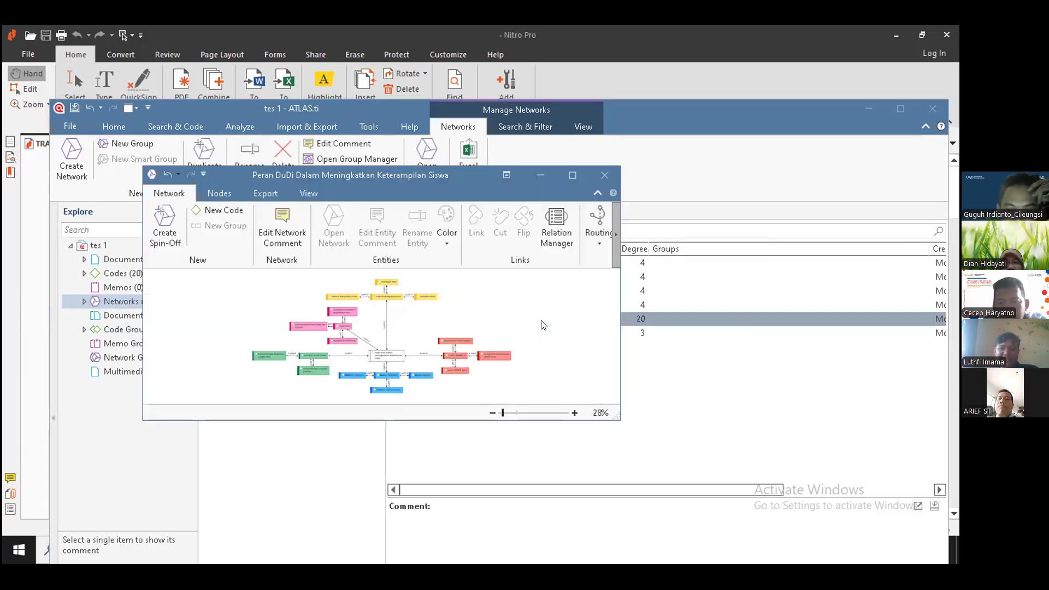
click(569, 179)
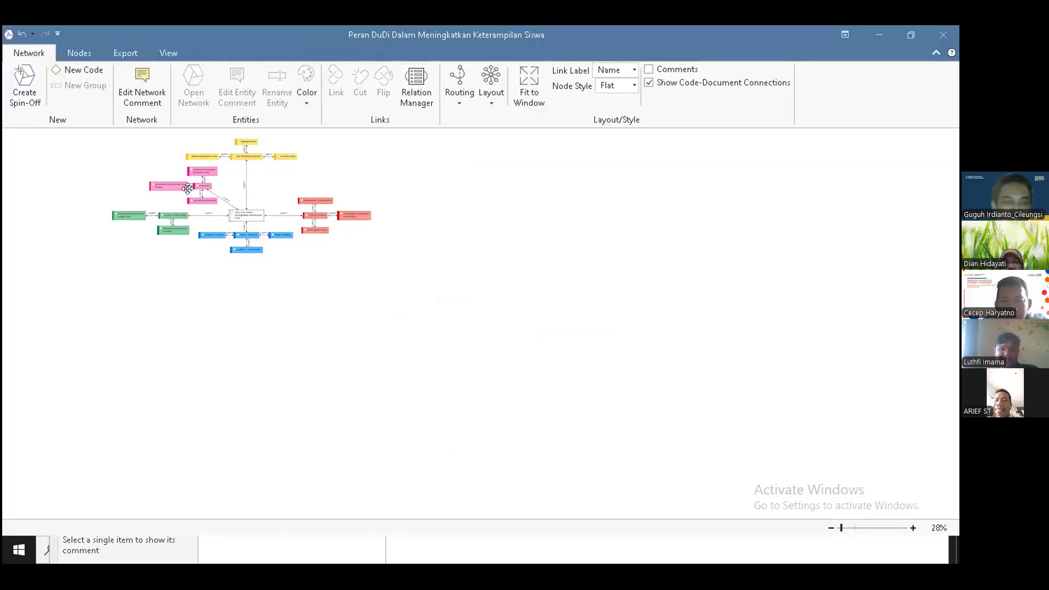
Select every node of the Peran DuDi network and drag them together to the canvas centre.
scroll(187, 188, up, 1)
scroll(187, 193, down, 3)
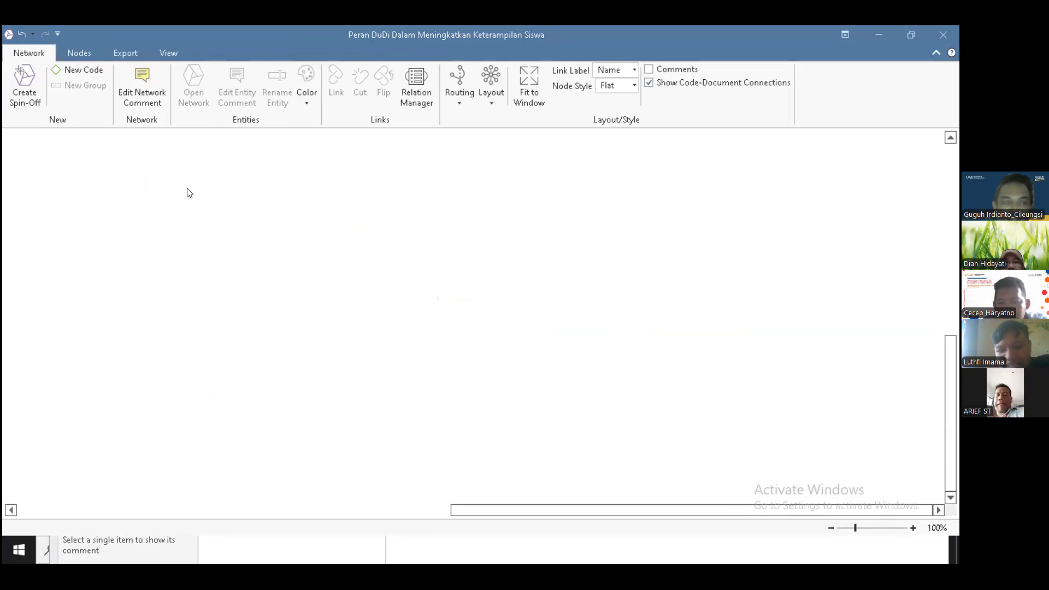
scroll(187, 193, down, 1)
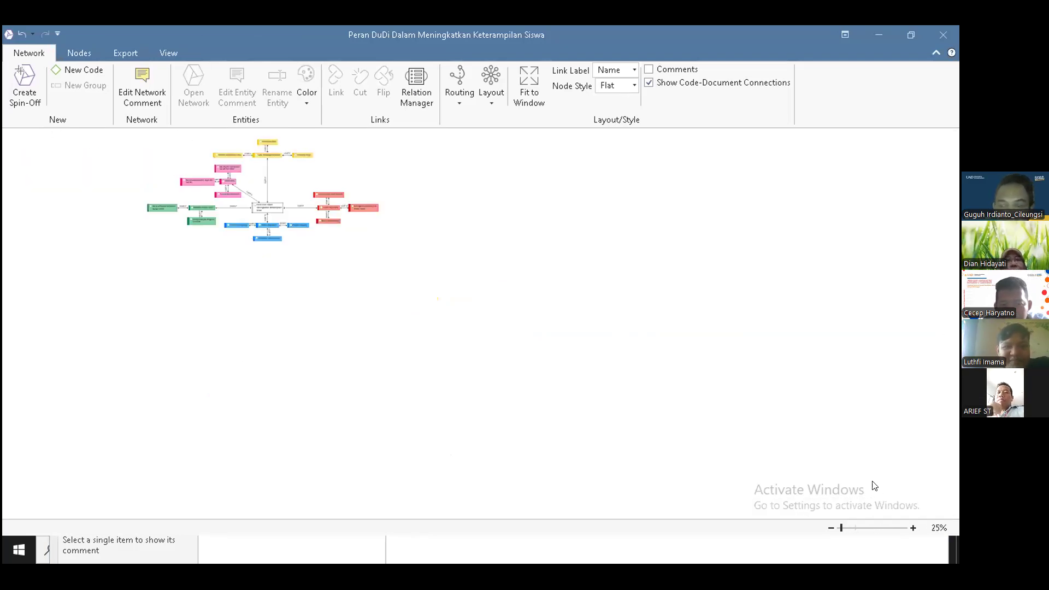
drag(330, 239, 494, 334)
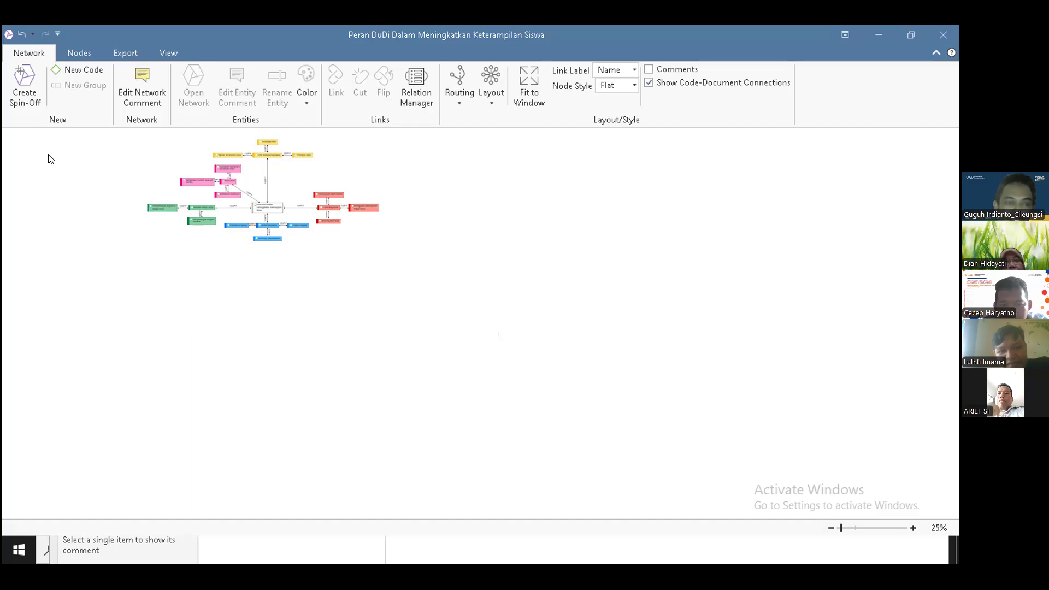
drag(77, 133, 465, 335)
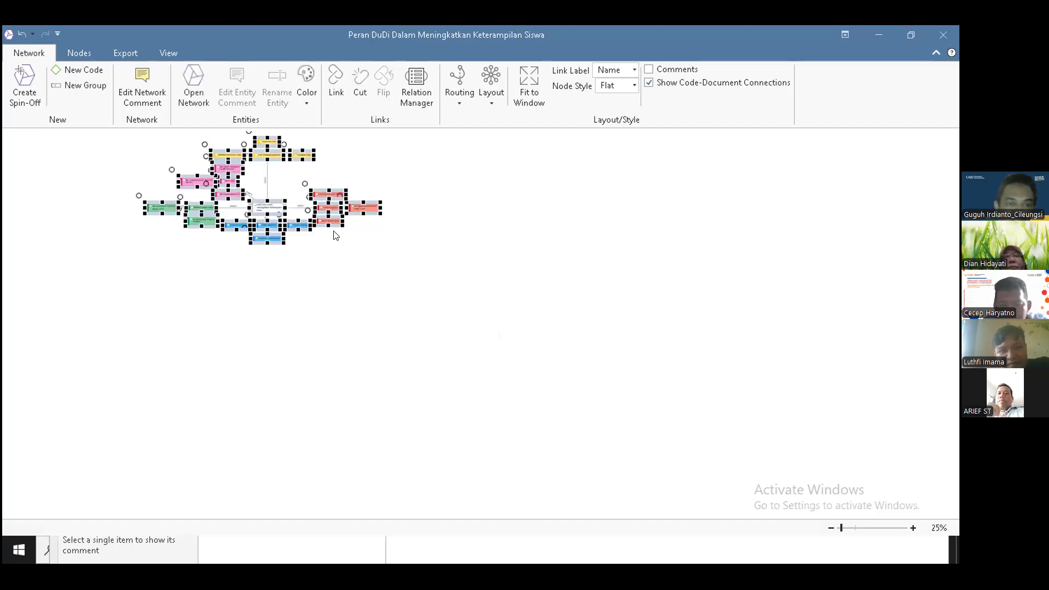
drag(333, 222, 526, 326)
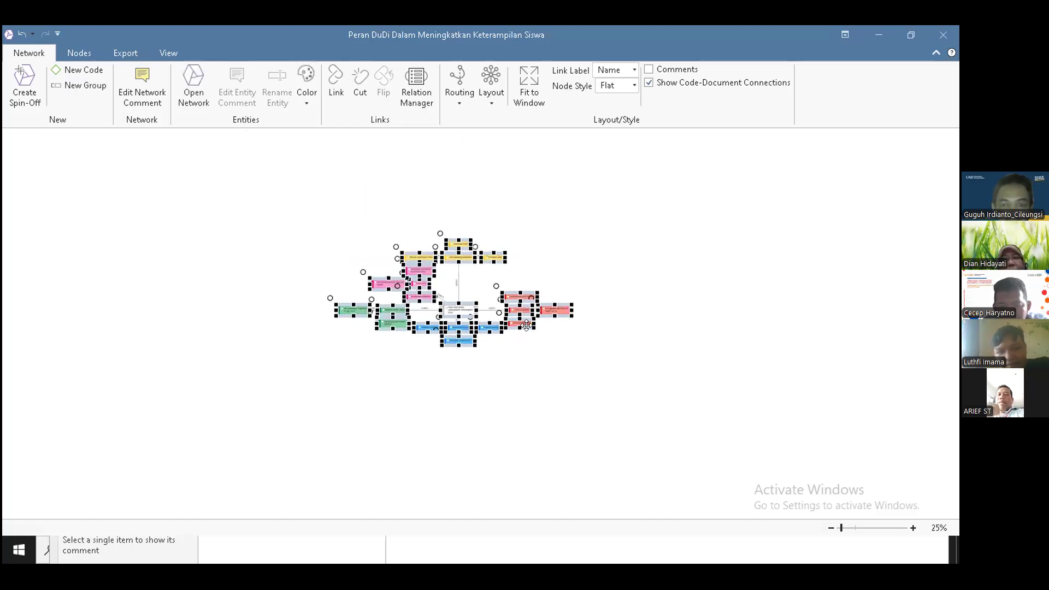
click(621, 246)
scroll(453, 302, up, 5)
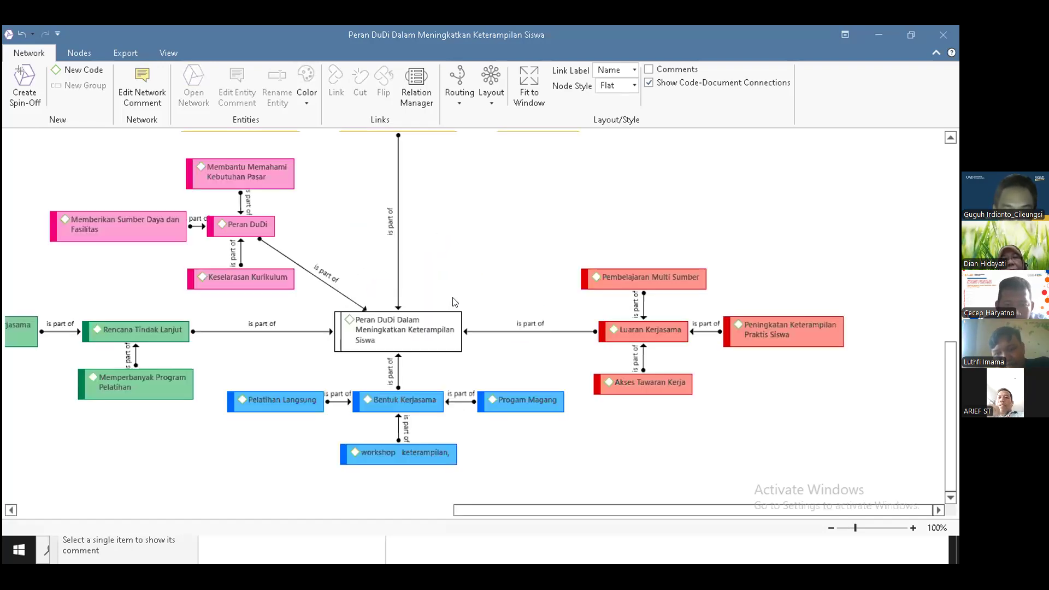
scroll(453, 301, down, 3)
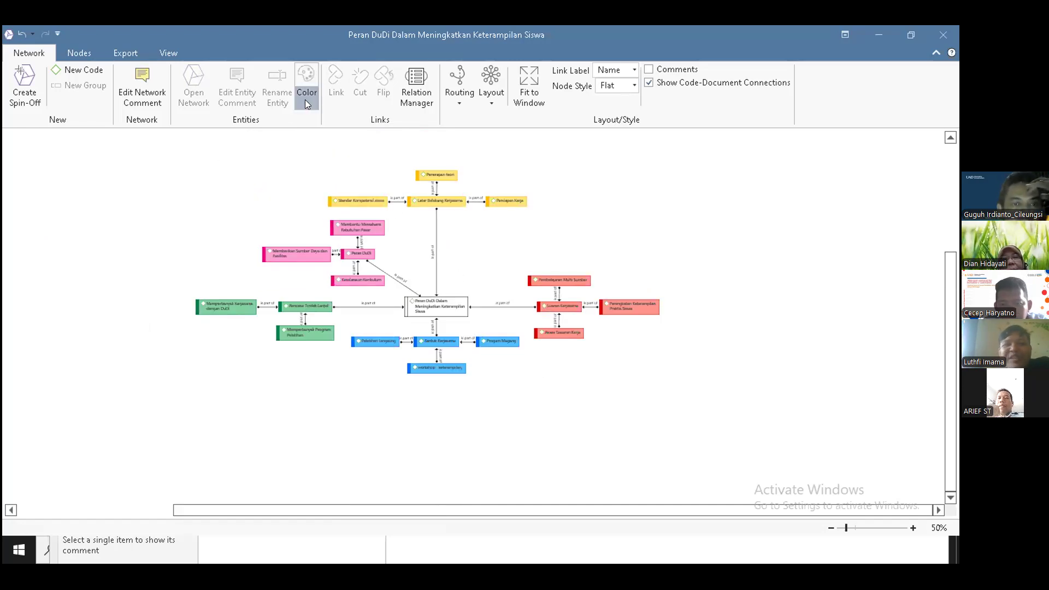
Apply the Orthogonal Tree layout from the Network ribbon's Layout dropdown.
click(482, 104)
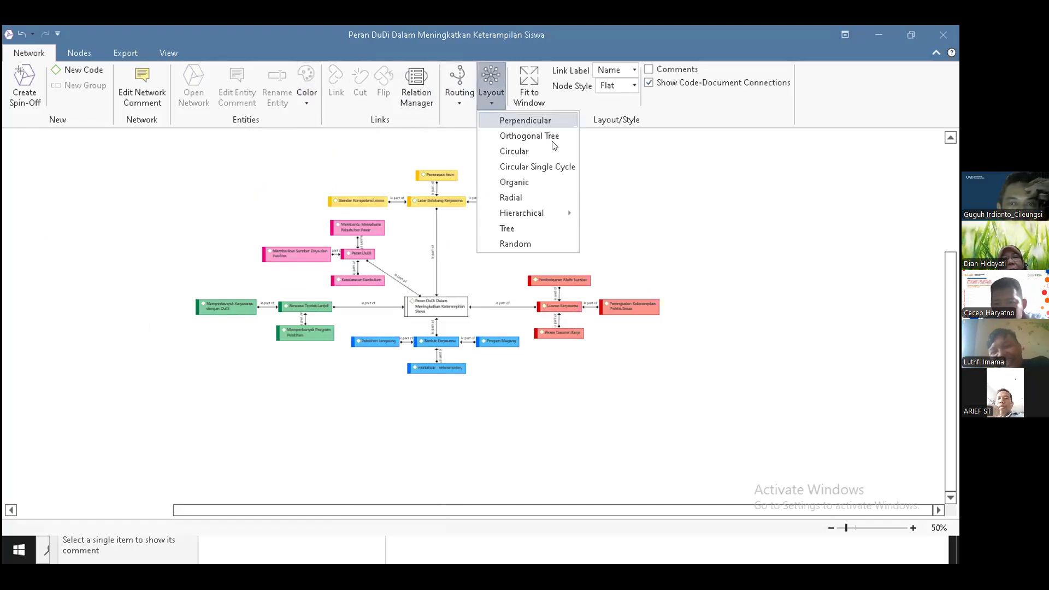
click(461, 104)
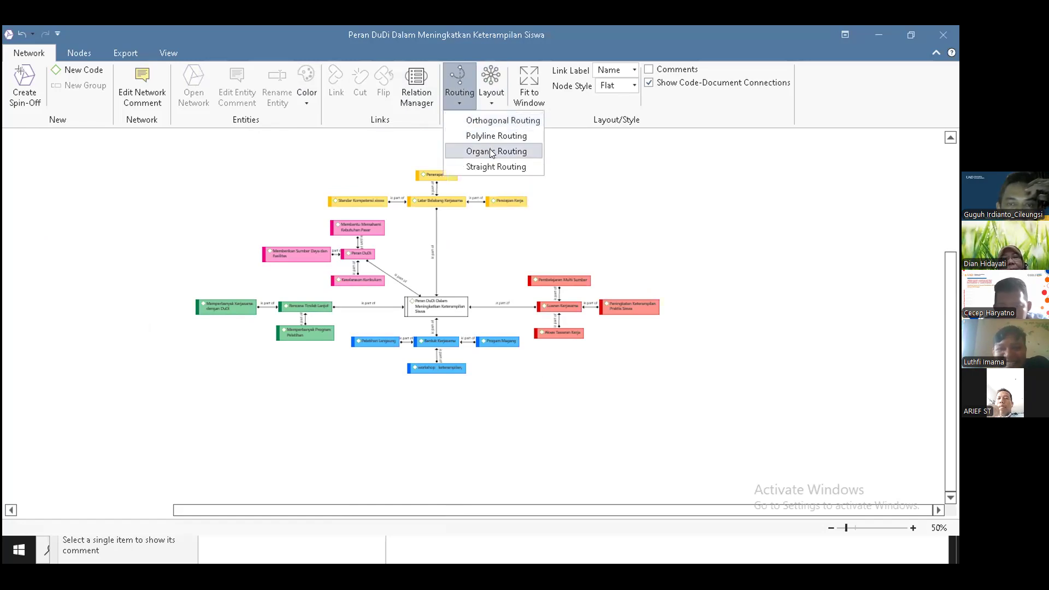
click(495, 102)
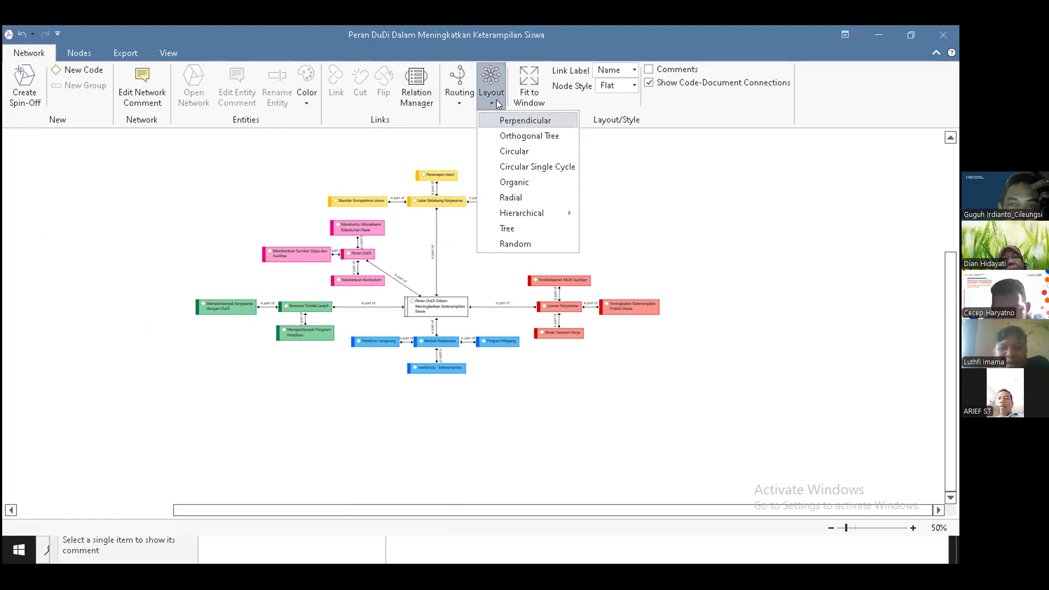
click(498, 136)
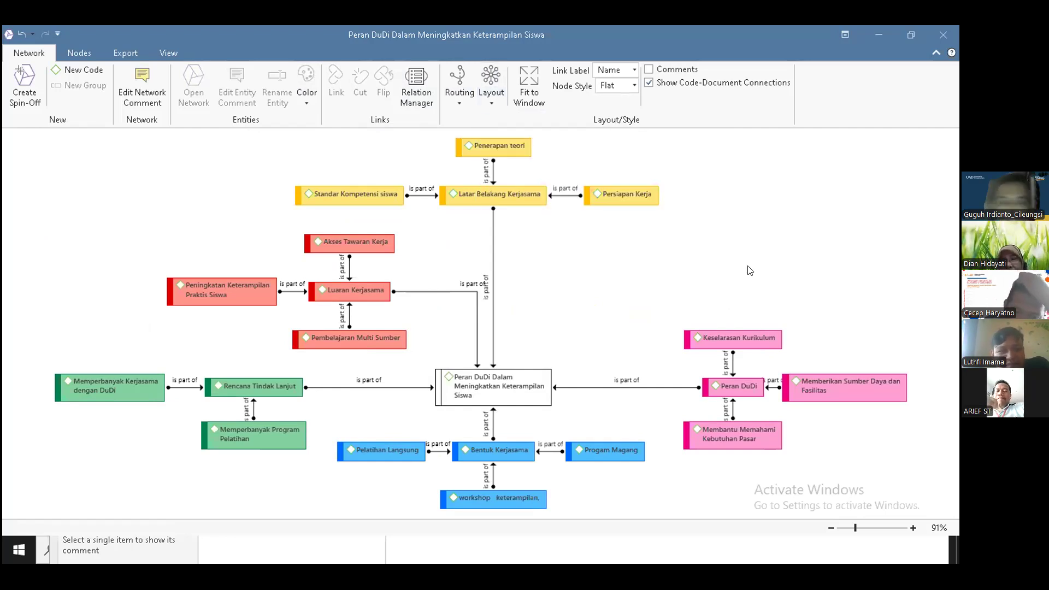
click(531, 374)
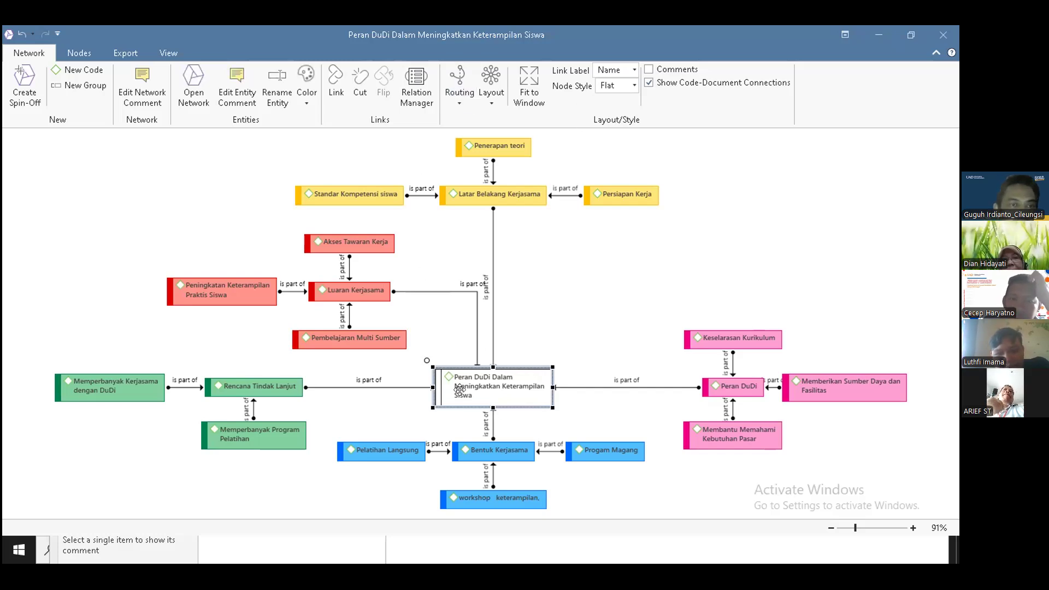
Colour the central Peran DuDi code purple, replacing an initial red choice.
click(307, 100)
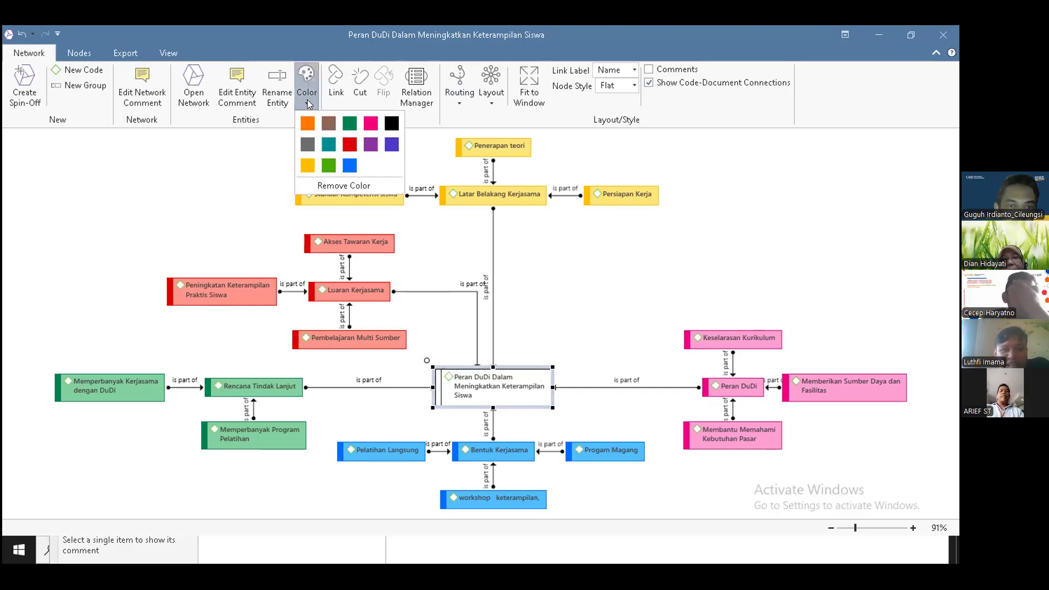
click(350, 144)
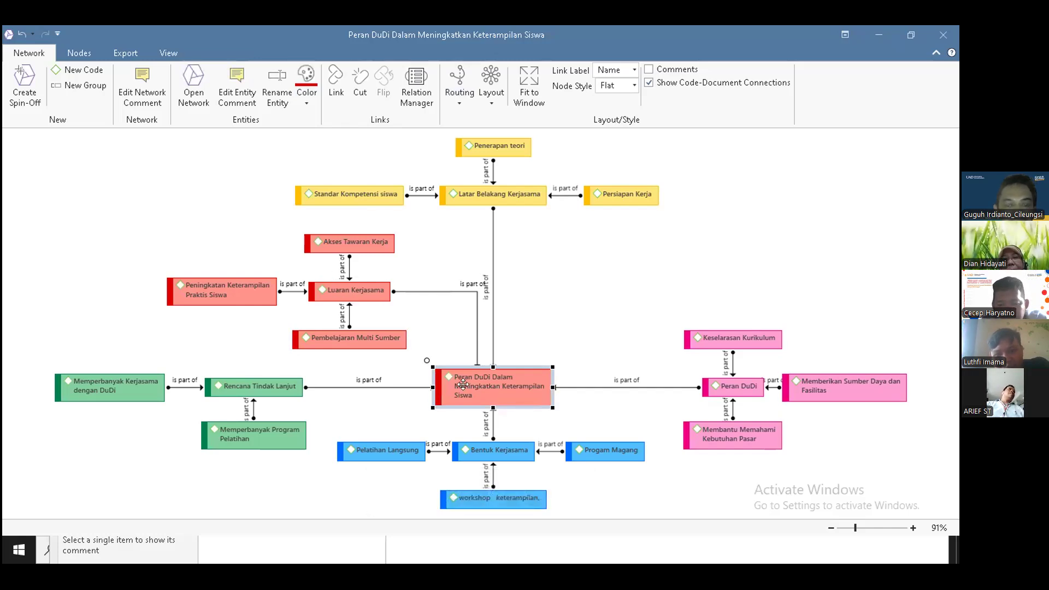
click(308, 100)
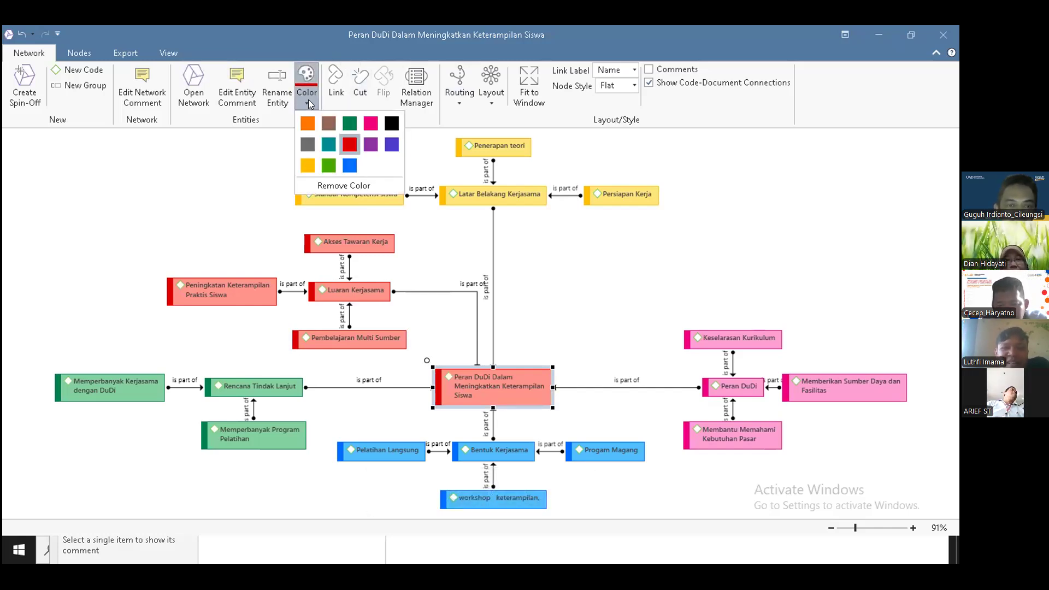
click(370, 144)
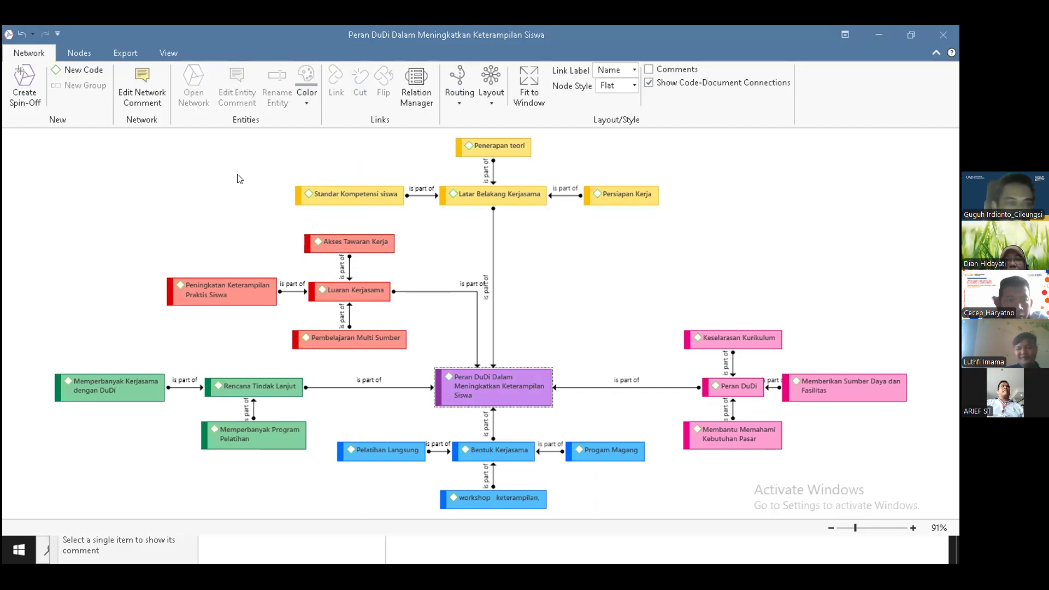
Close the network, save the tes 1 project, and show the File Export page.
click(938, 36)
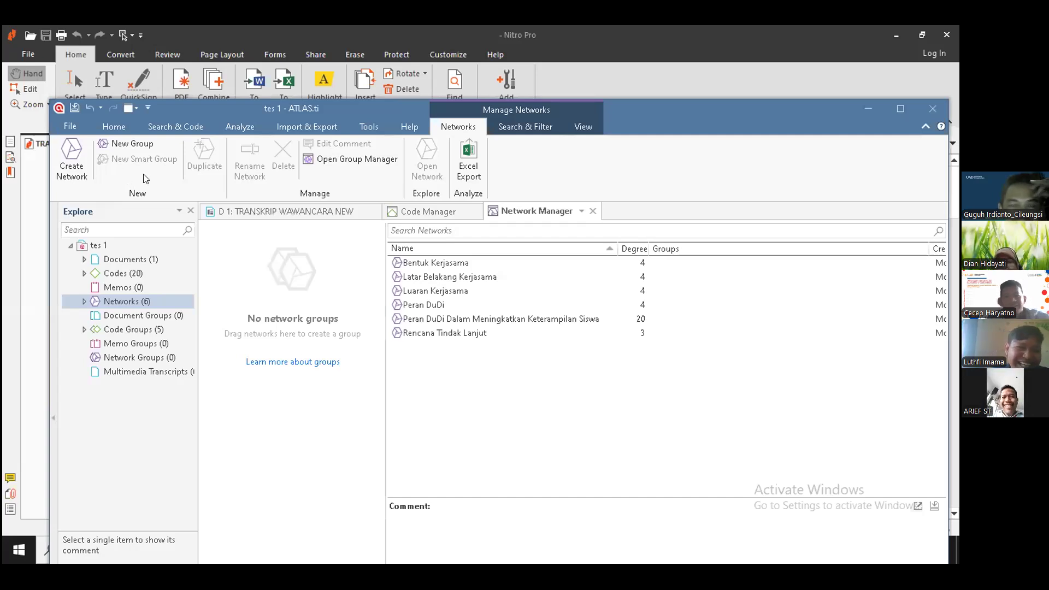
click(71, 126)
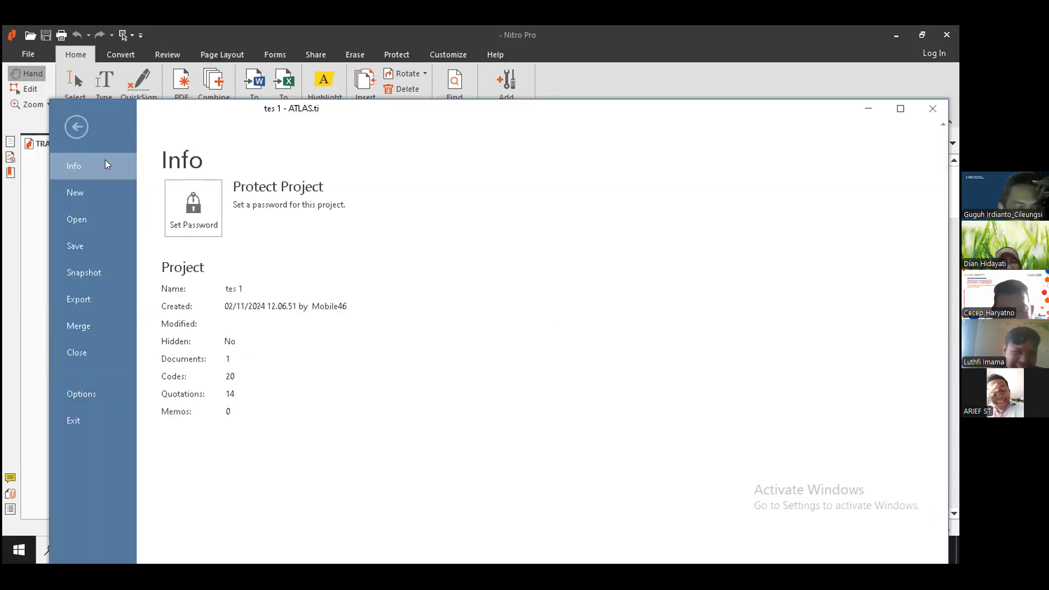
click(108, 246)
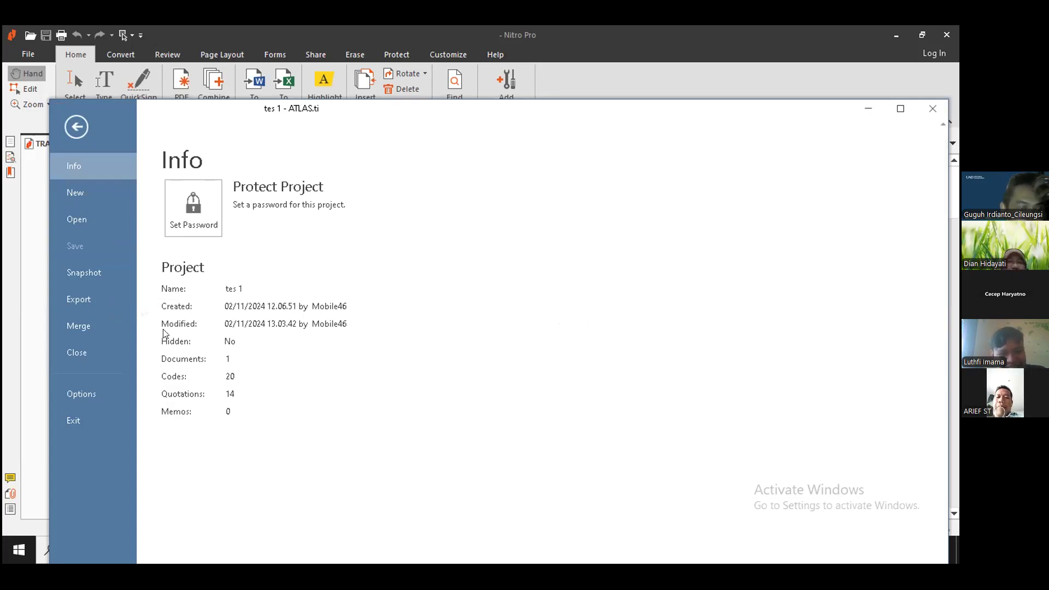
click(92, 300)
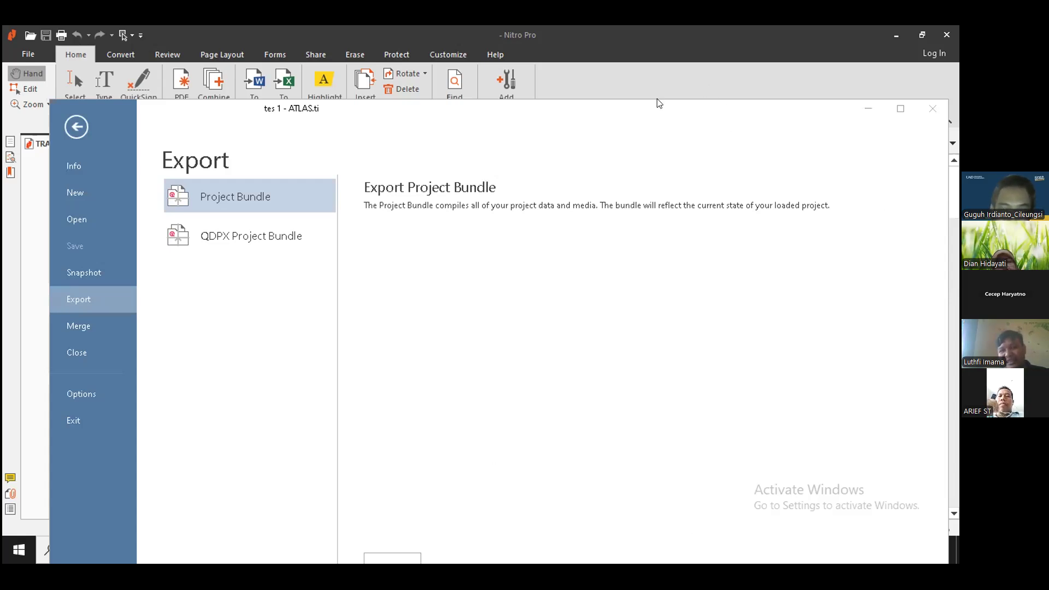
Export a Project Bundle to 5. ANALISIS DATA 1 A_SABTU, named with the user's full name.
drag(659, 104, 646, 58)
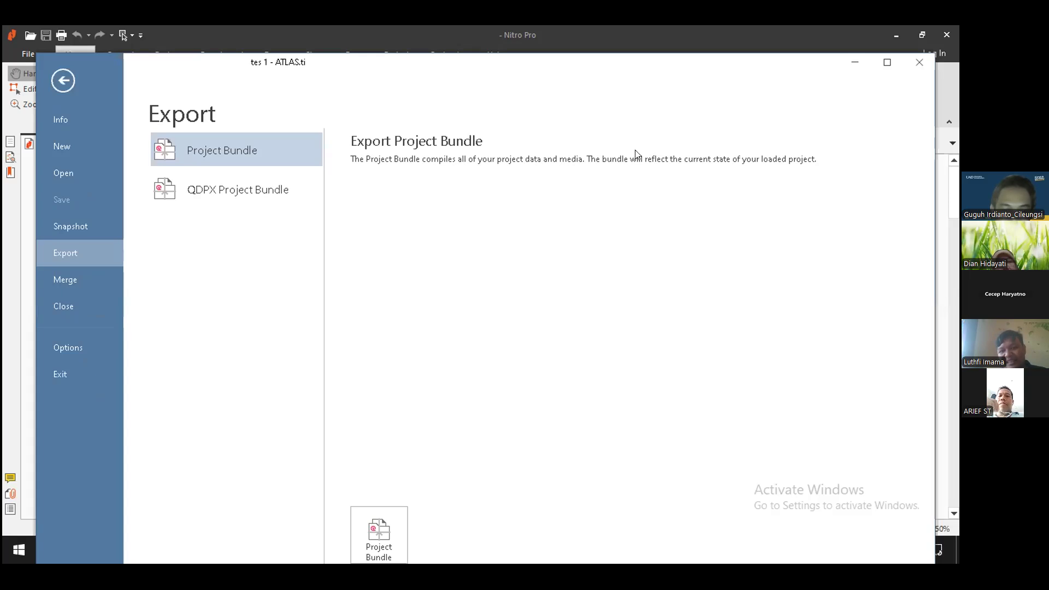
click(375, 543)
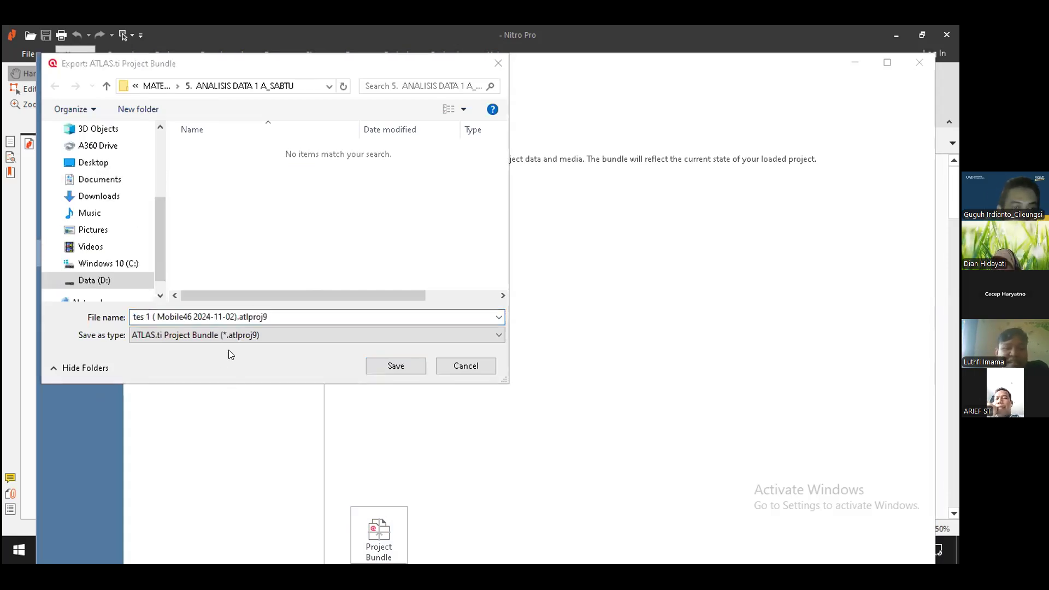
click(236, 317)
drag(269, 316, 98, 307)
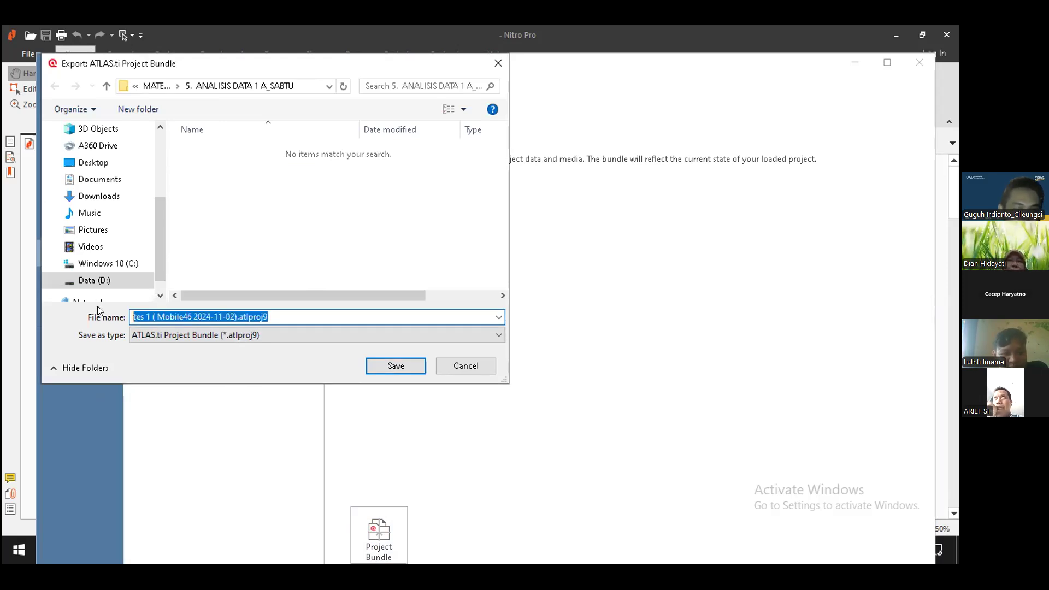
click(270, 314)
drag(269, 314, 103, 312)
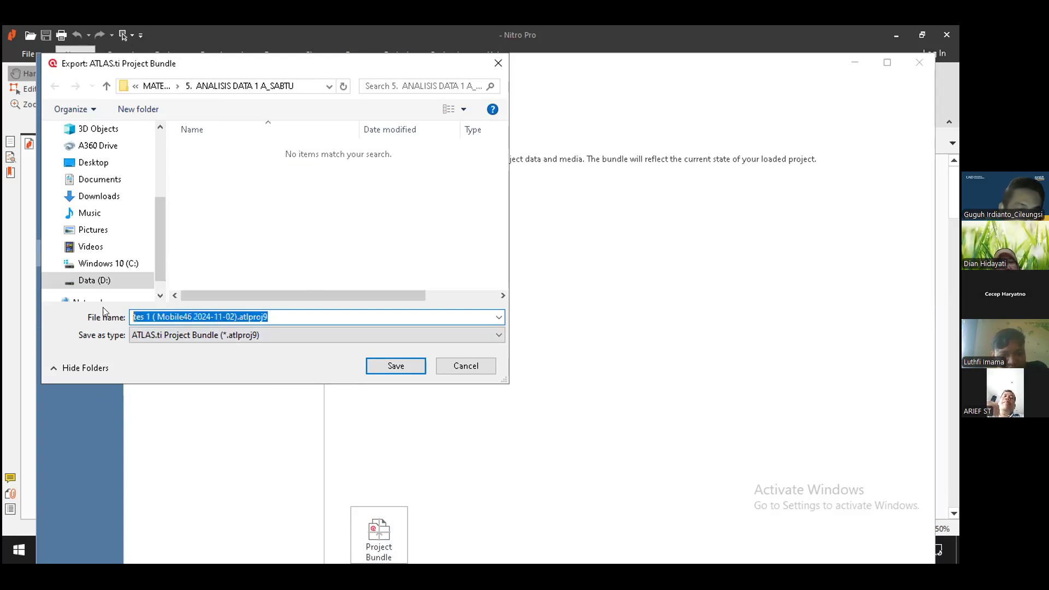
text(Gu)
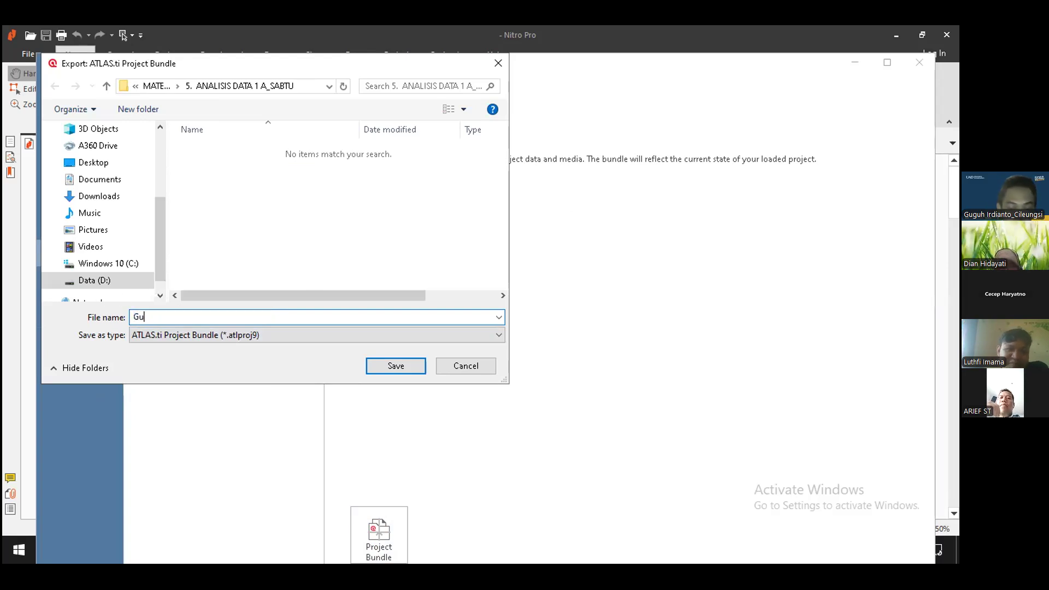
text(guh Irdianto)
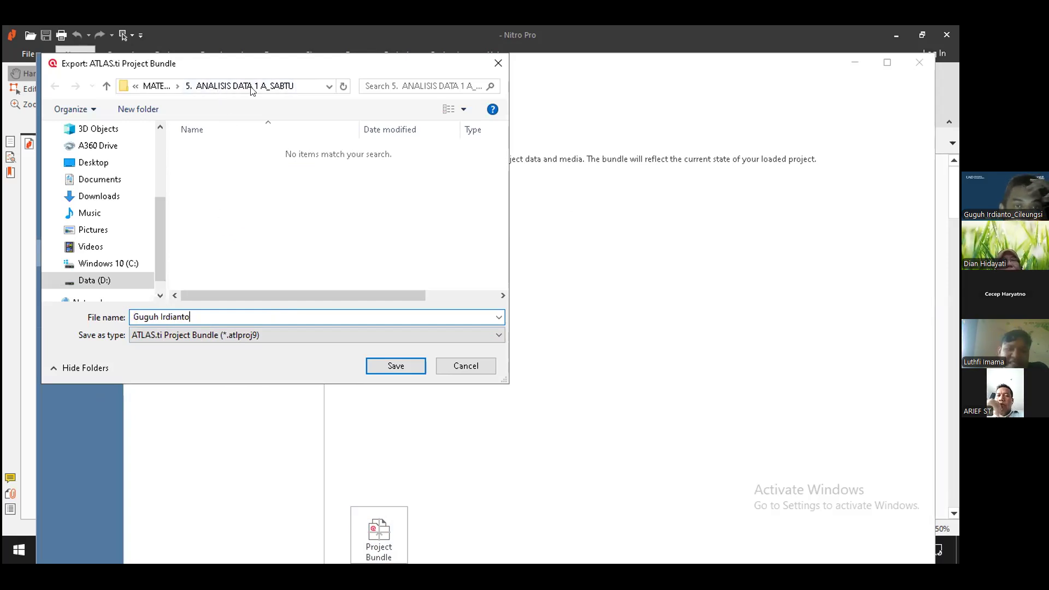
click(397, 367)
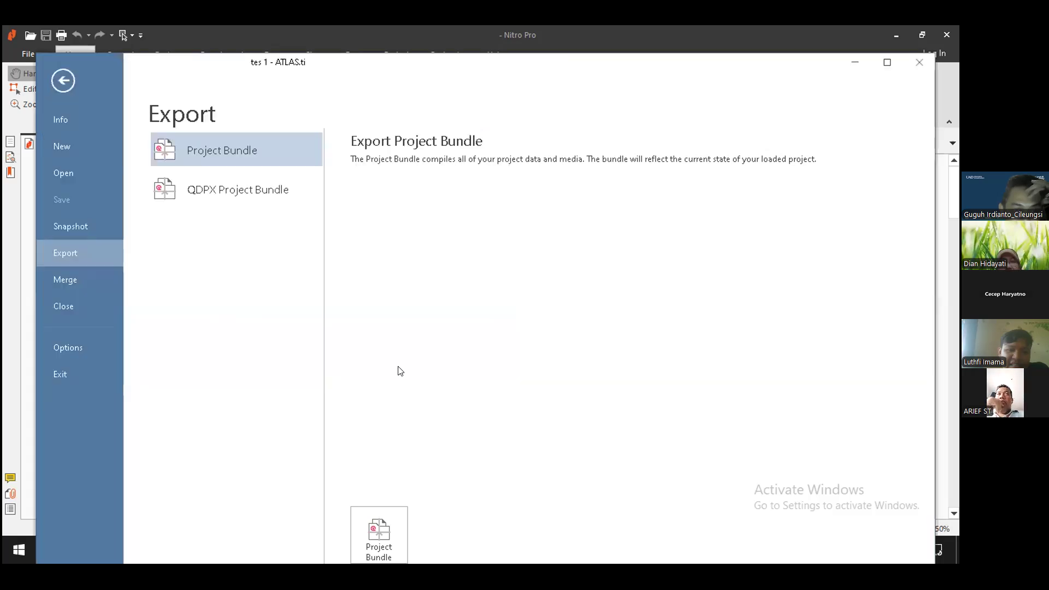